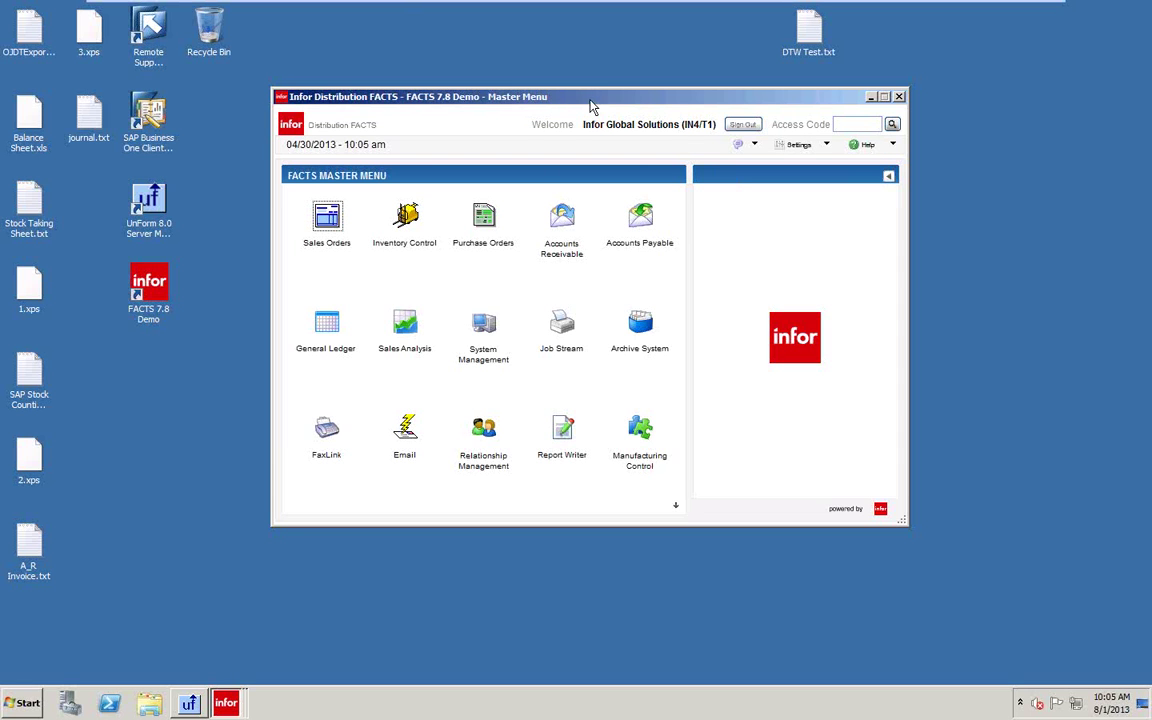
Step: Open the SO Customer Inquiry from the Sales Orders inquiries
drag(572, 100, 689, 104)
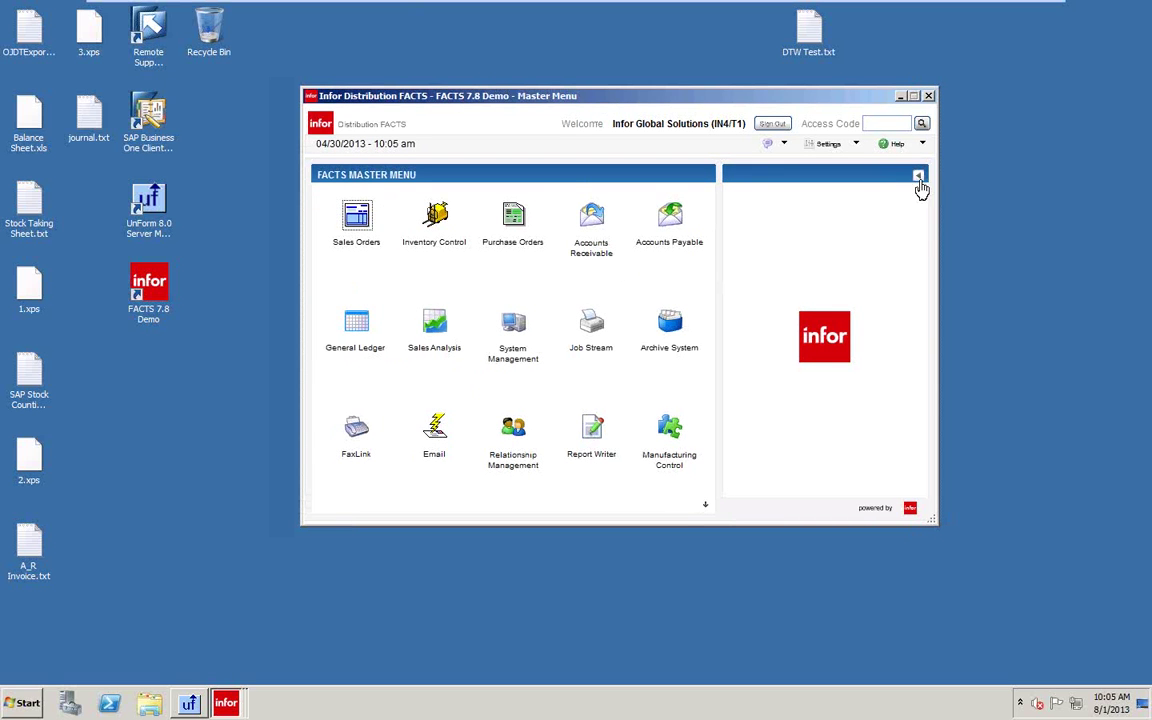
click(358, 222)
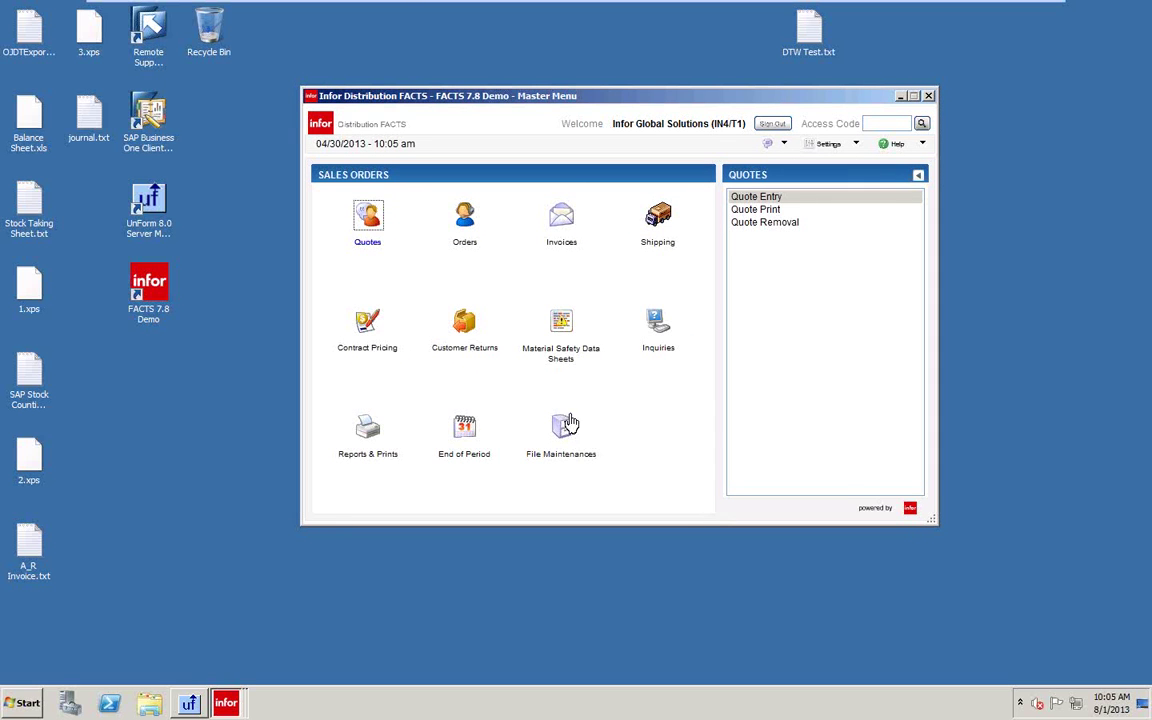
click(660, 333)
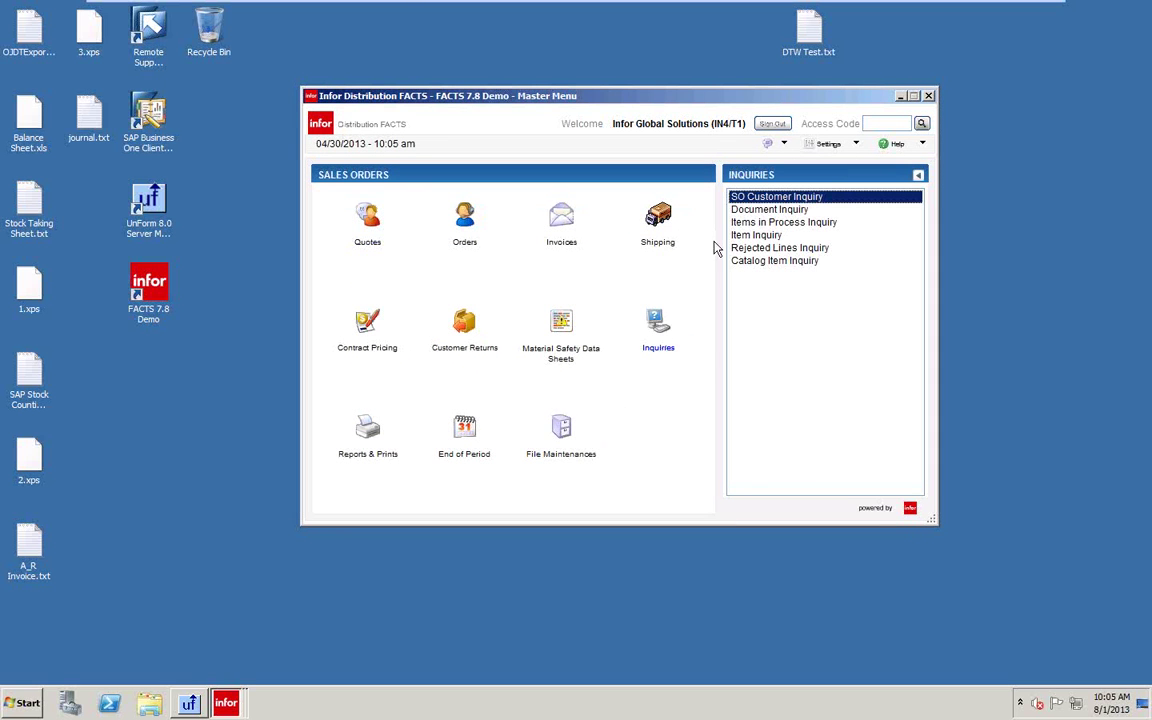
click(773, 198)
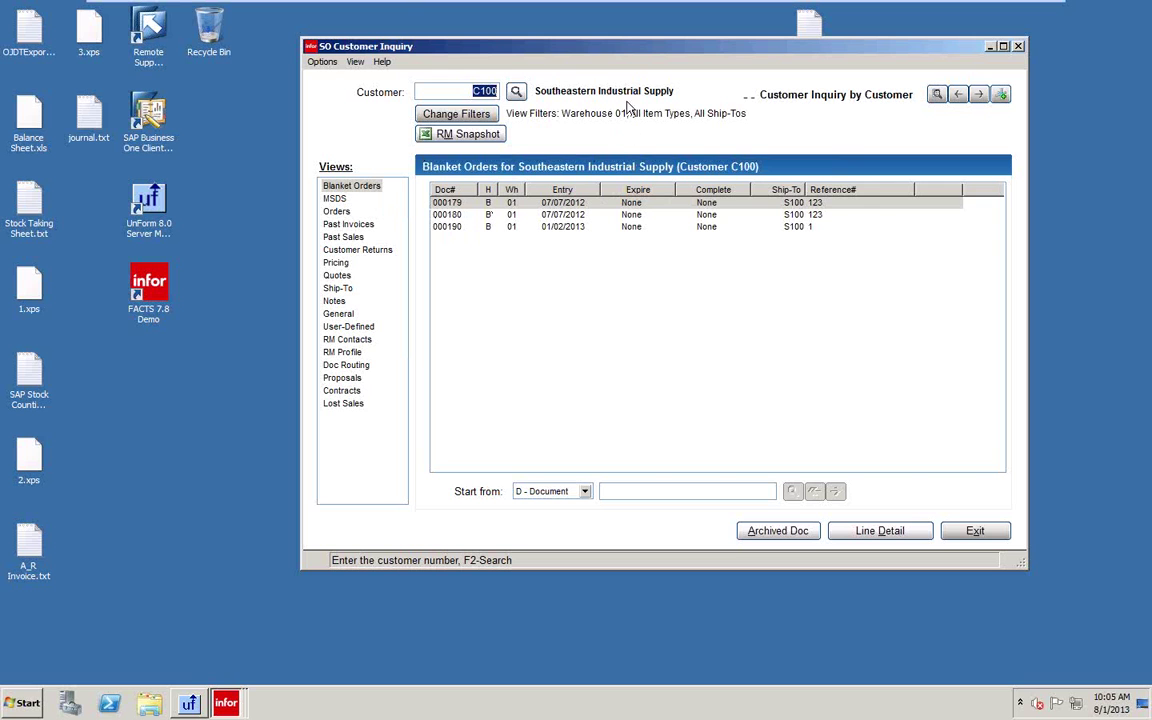
Step: Reposition the SO Customer Inquiry window and turn on Synchronized Inquiry for it
click(324, 64)
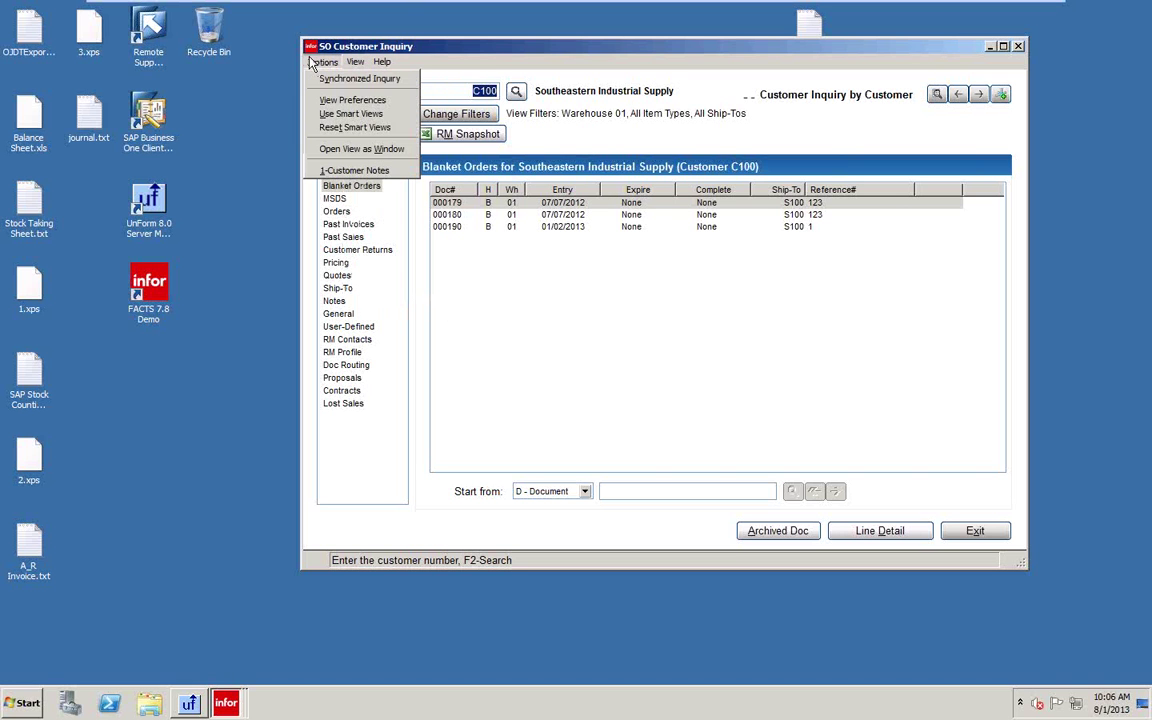
click(706, 52)
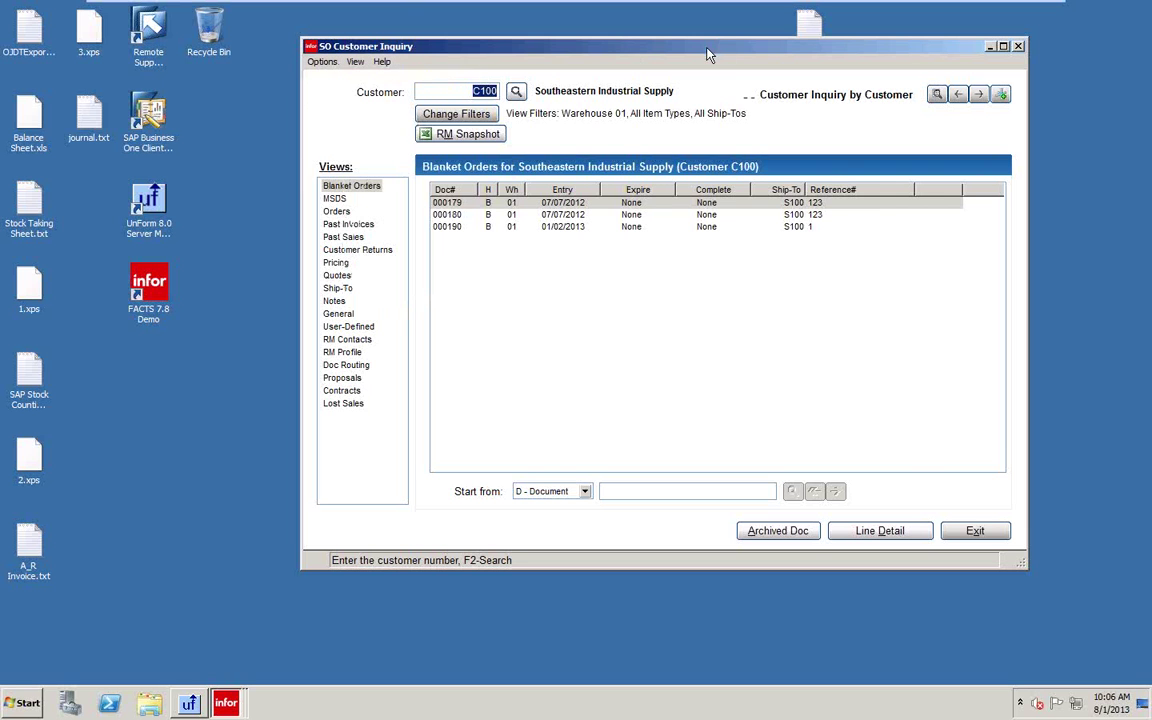
drag(706, 52, 790, 34)
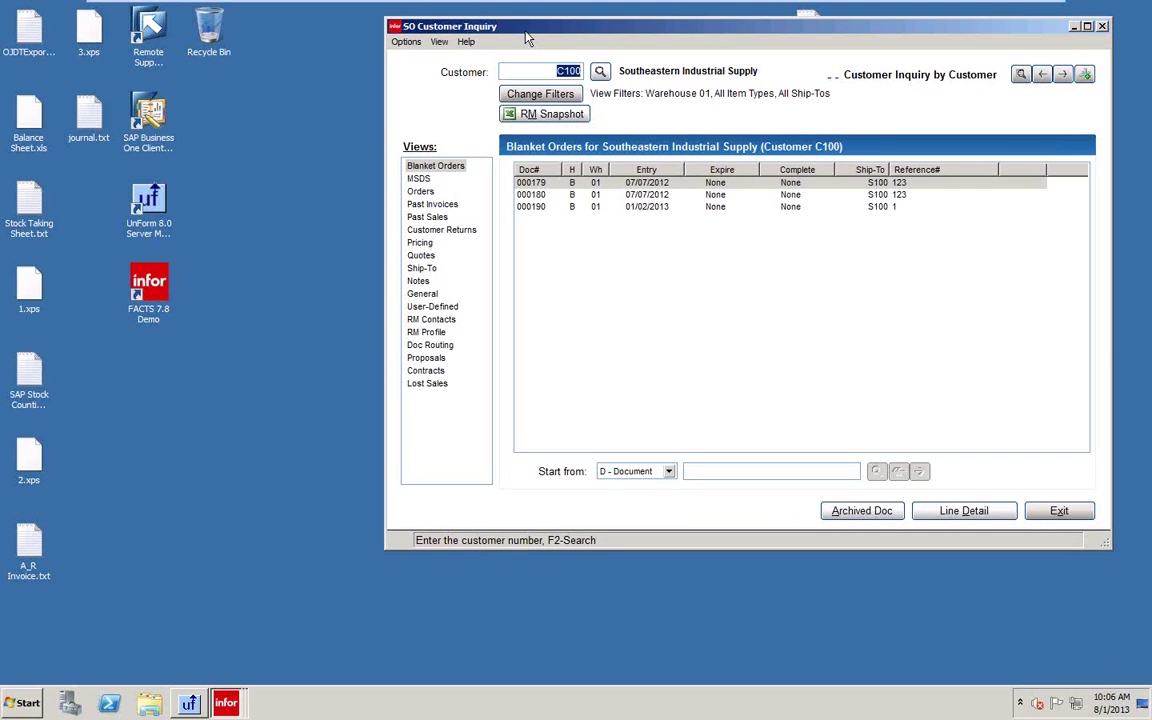
click(407, 41)
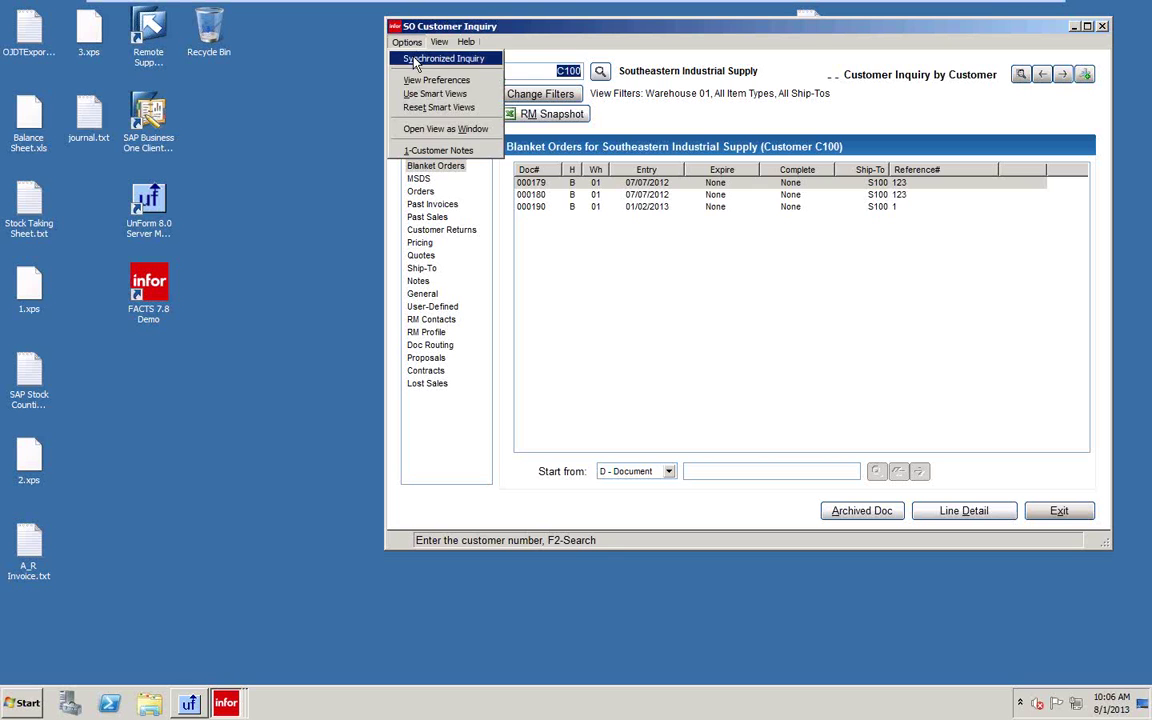
click(415, 59)
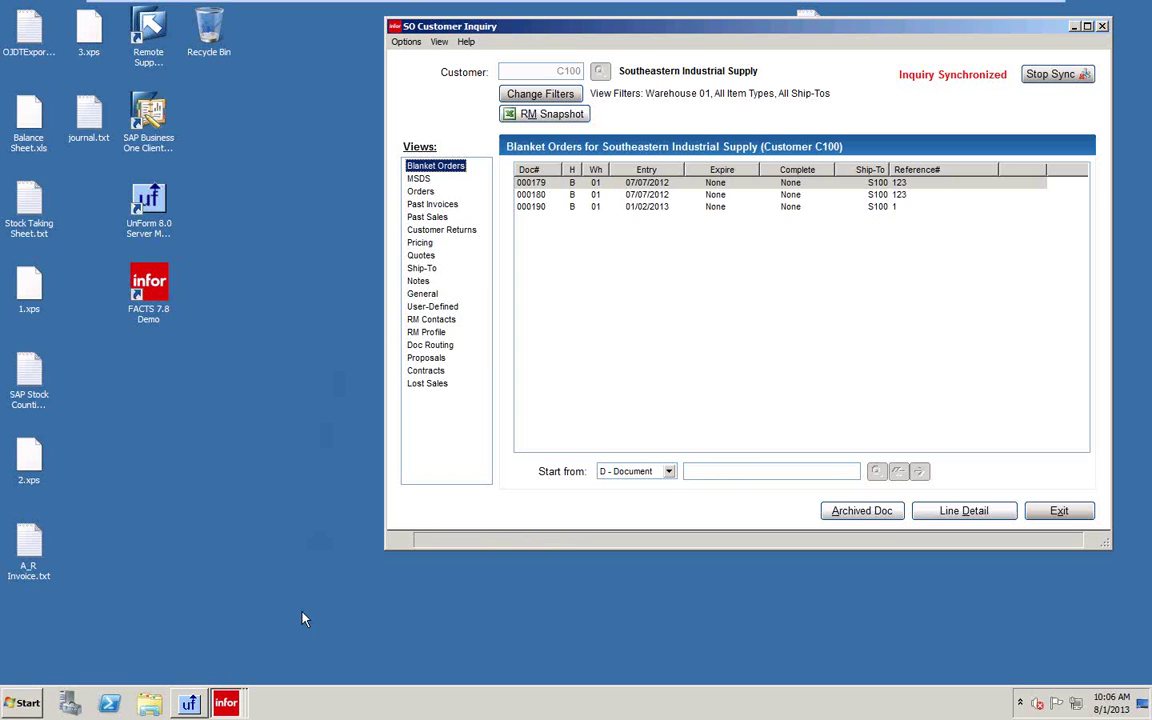
Step: Bring up the Next Sales Order (SOE210) window and select Barnes Machinery & Equipment as the order's customer through the customer search
click(224, 703)
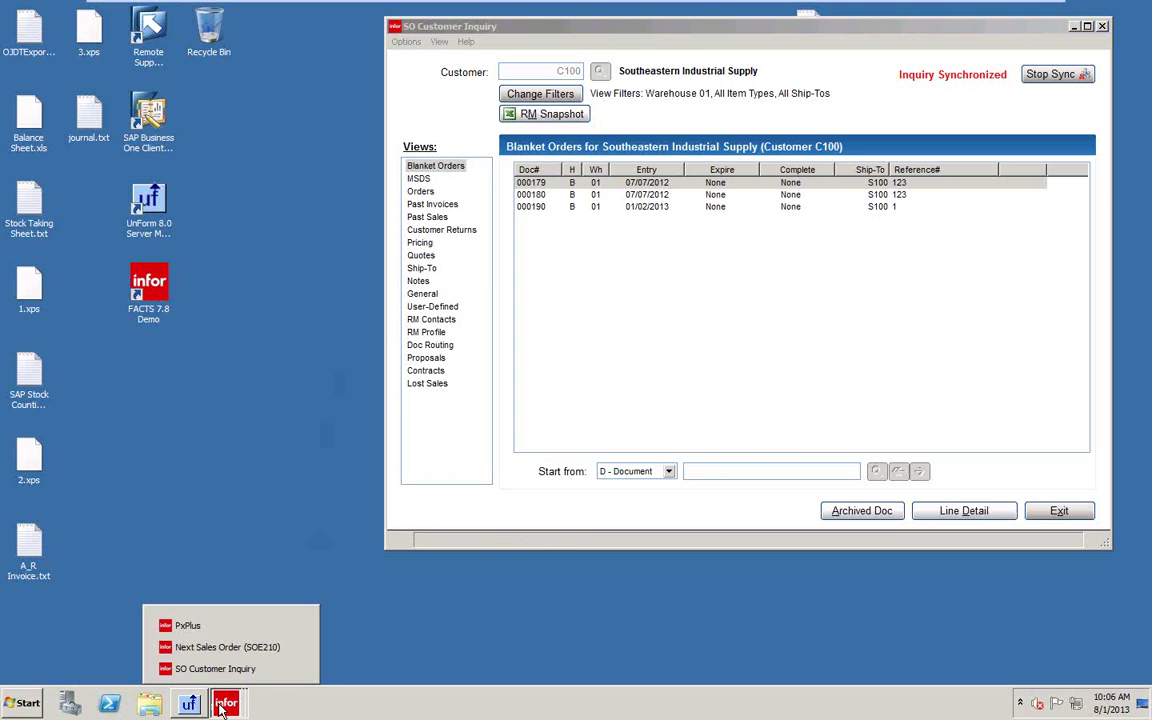
click(200, 652)
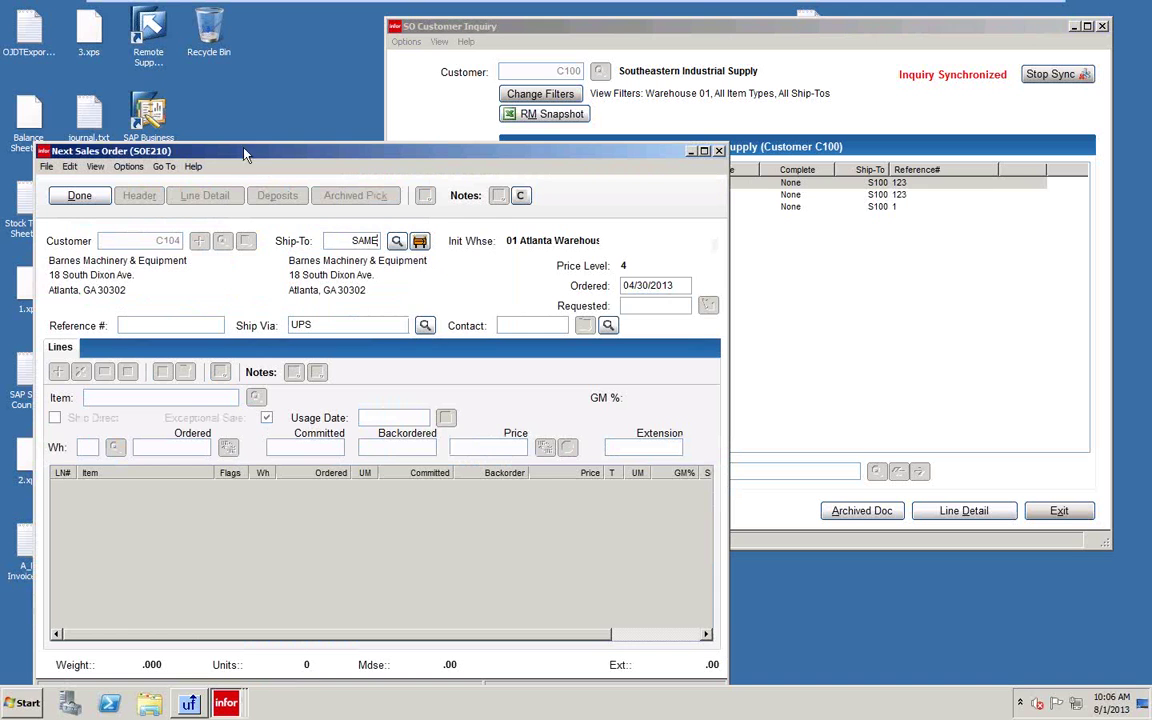
drag(262, 160, 248, 159)
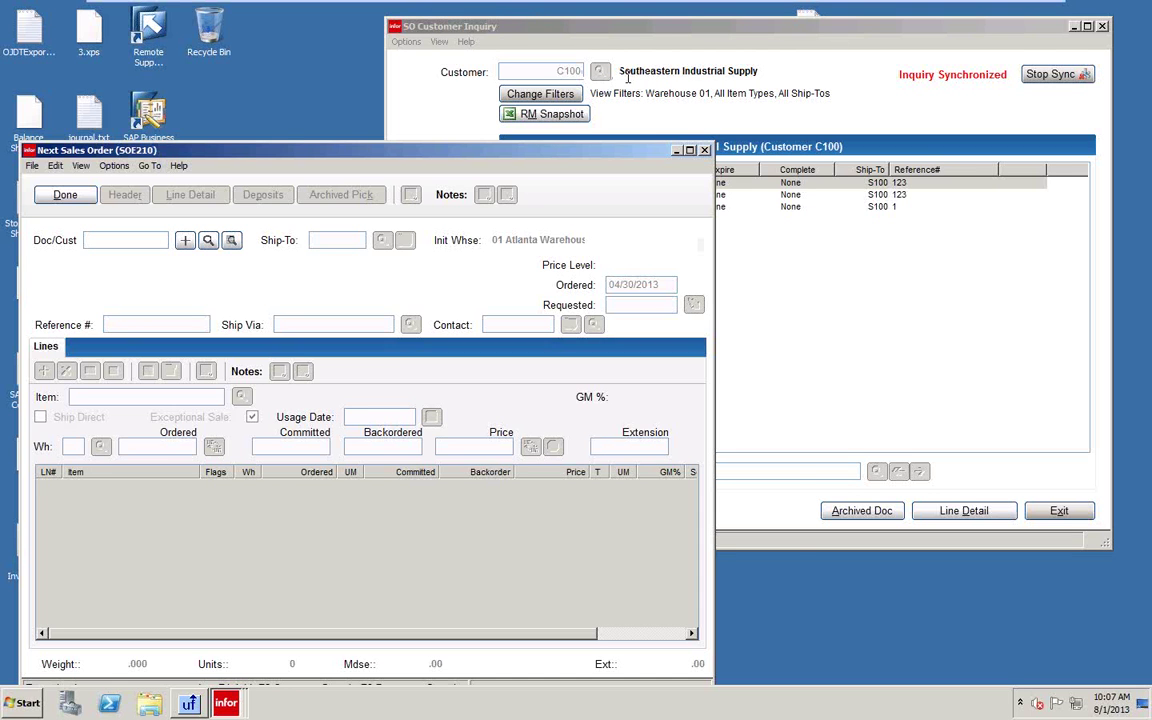
click(208, 241)
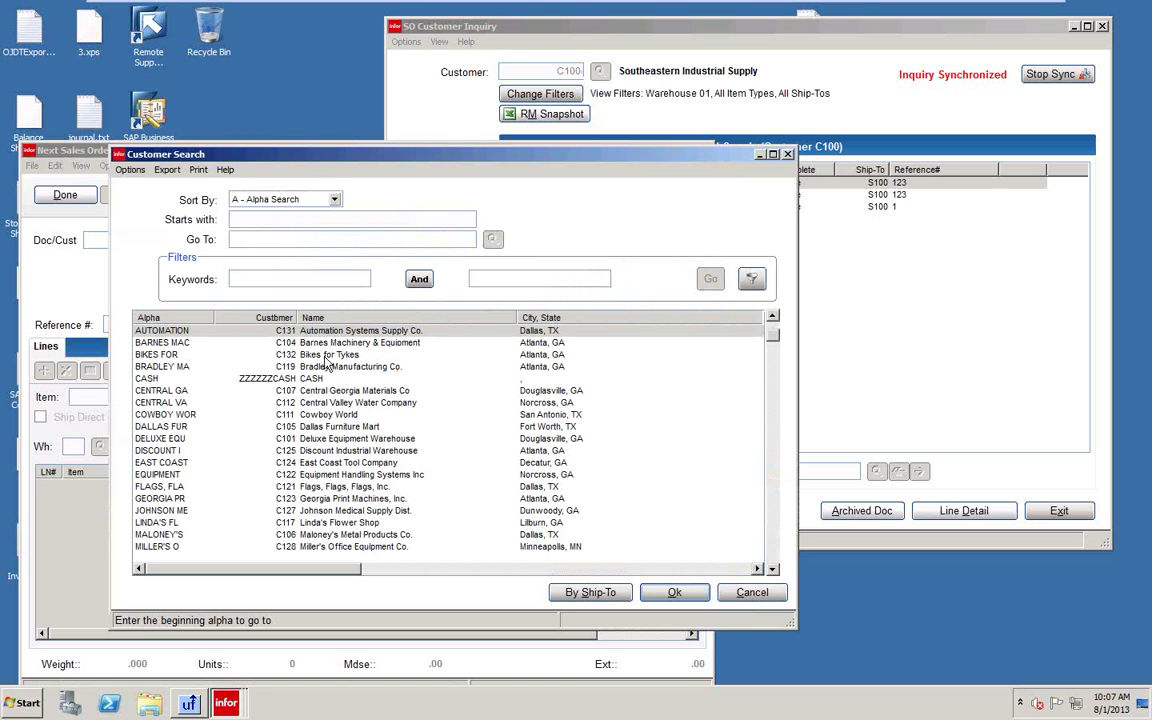
click(306, 343)
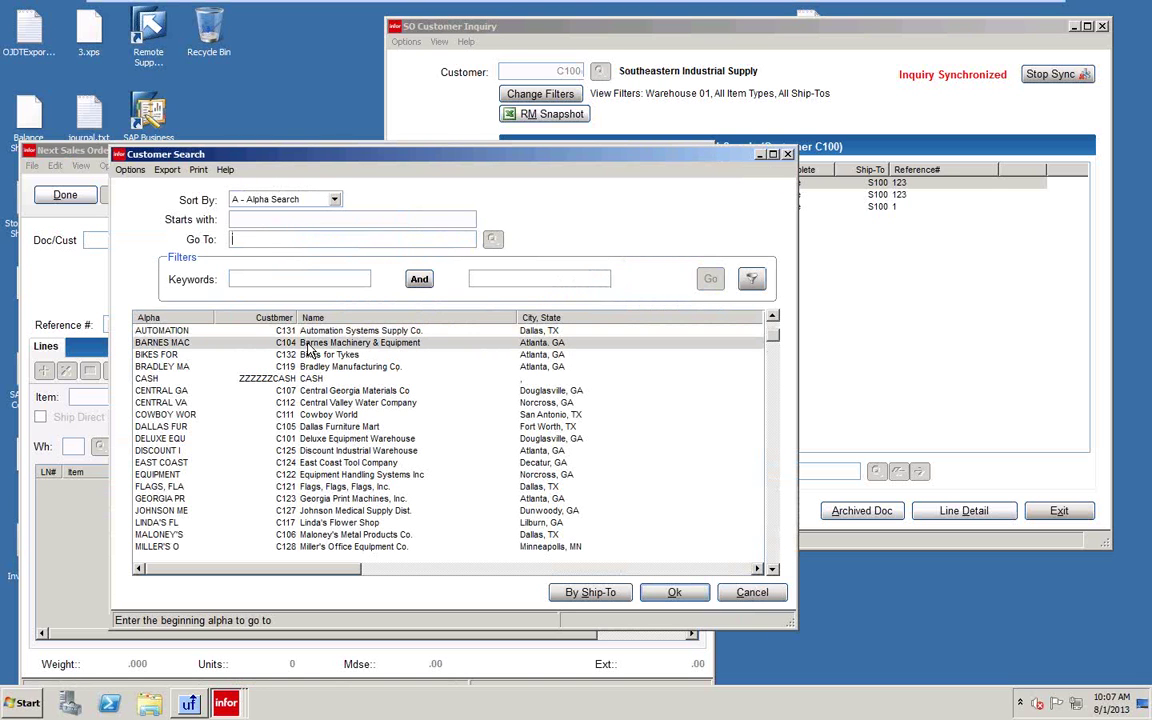
click(672, 593)
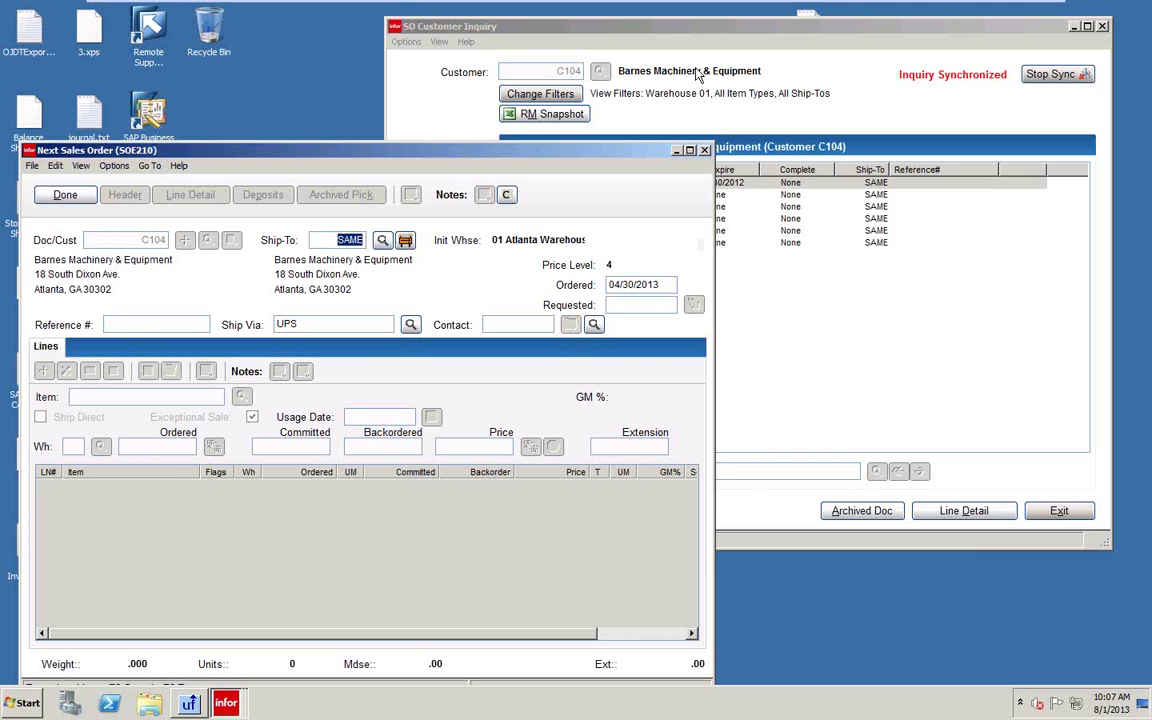
Step: Examine the Orders and Pricing views for Barnes Machinery & Equipment in the synchronized customer inquiry
click(798, 28)
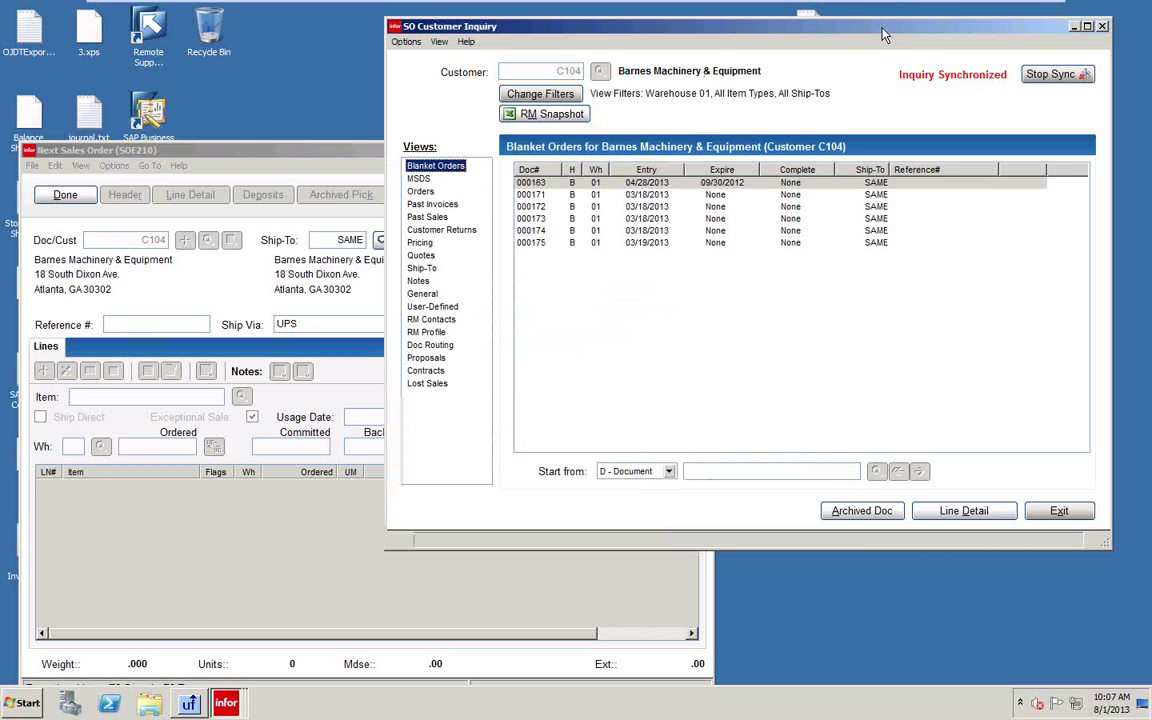
click(418, 191)
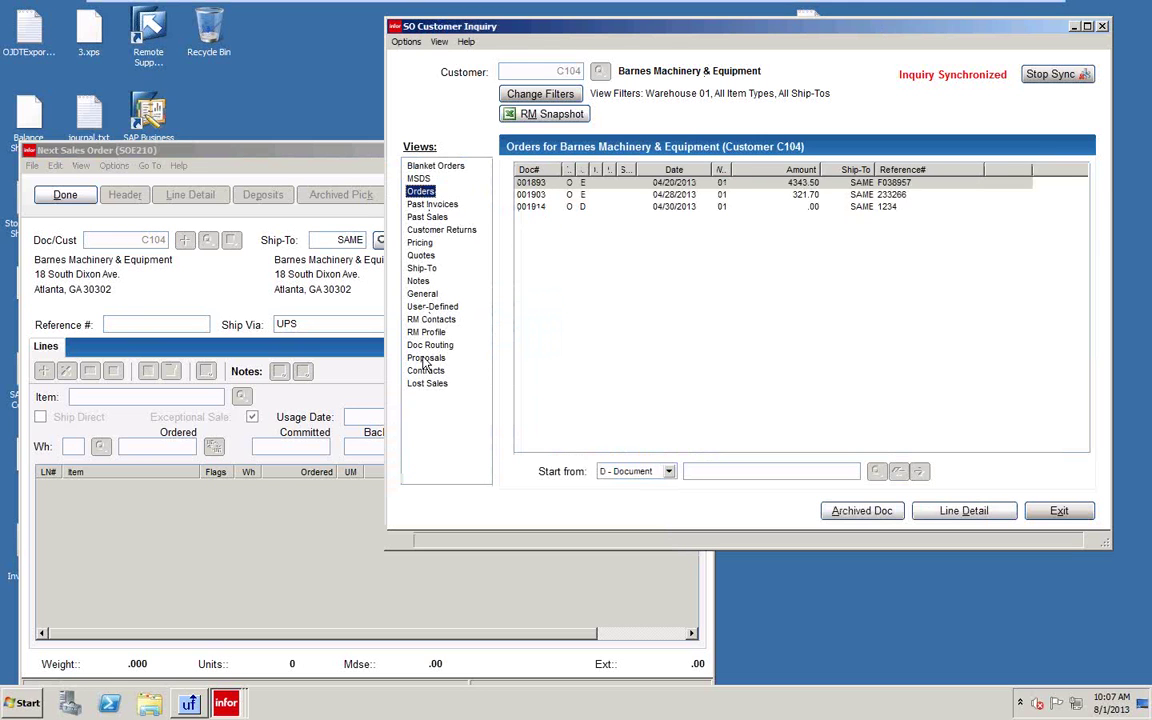
click(429, 244)
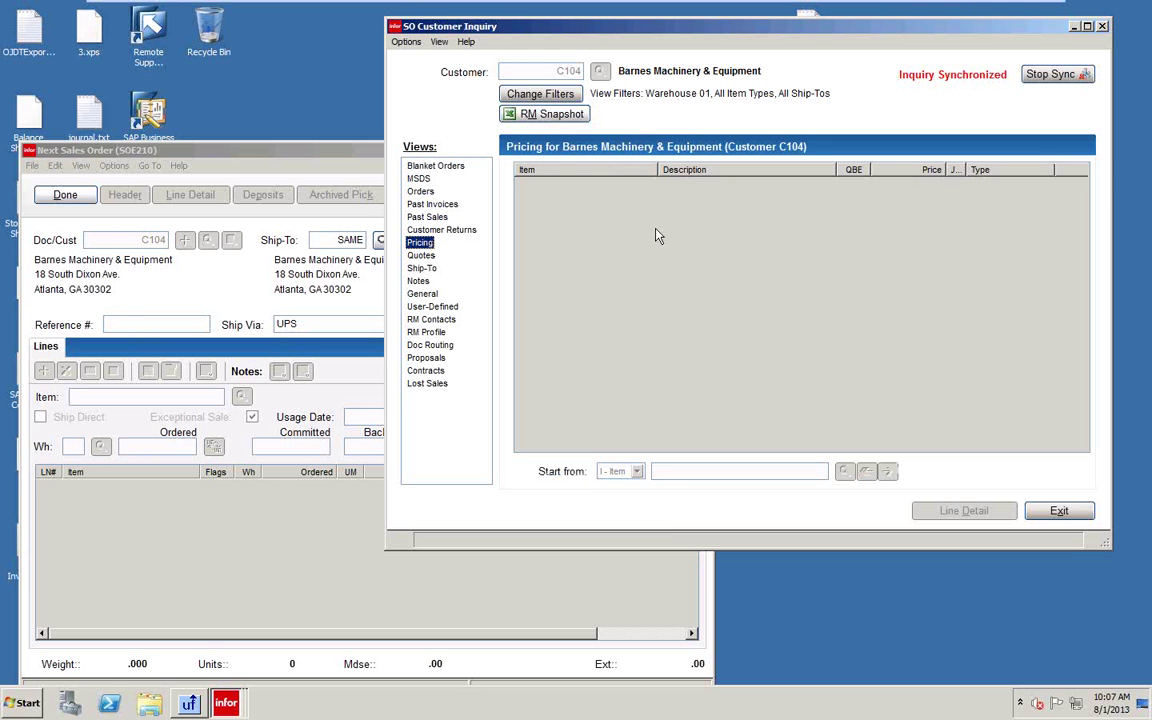
Step: Select Cowboy World as the customer in the sales order entry and check its pricing in the synchronized inquiry
click(288, 150)
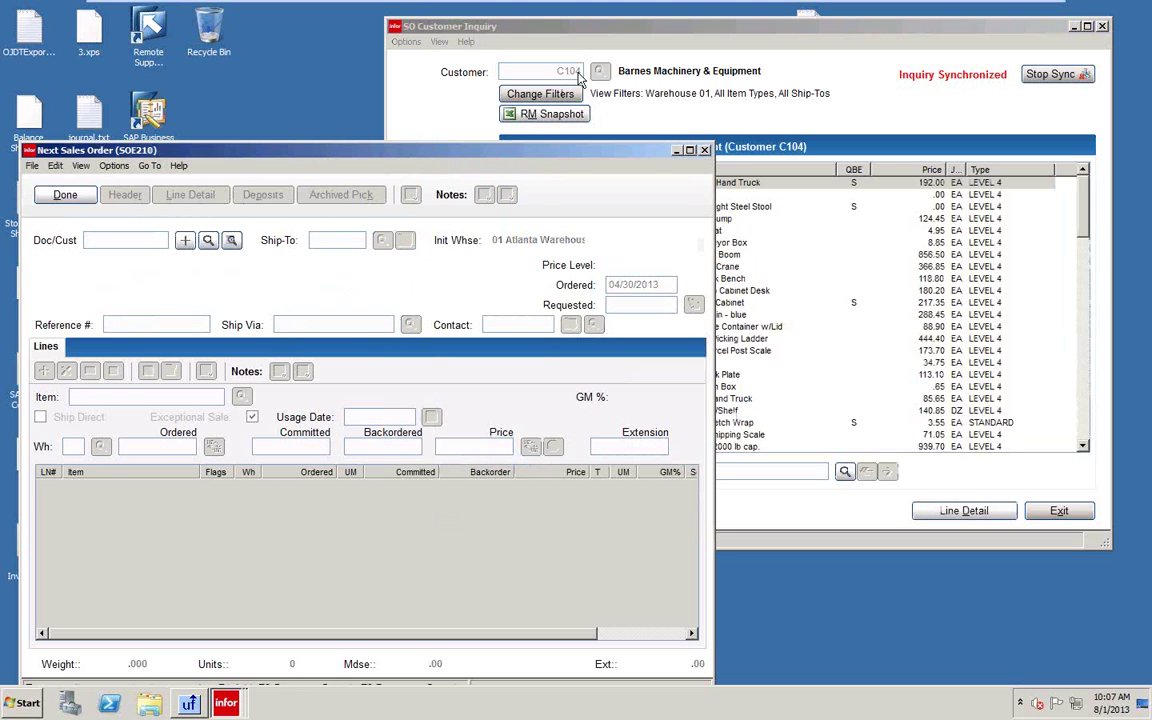
click(208, 240)
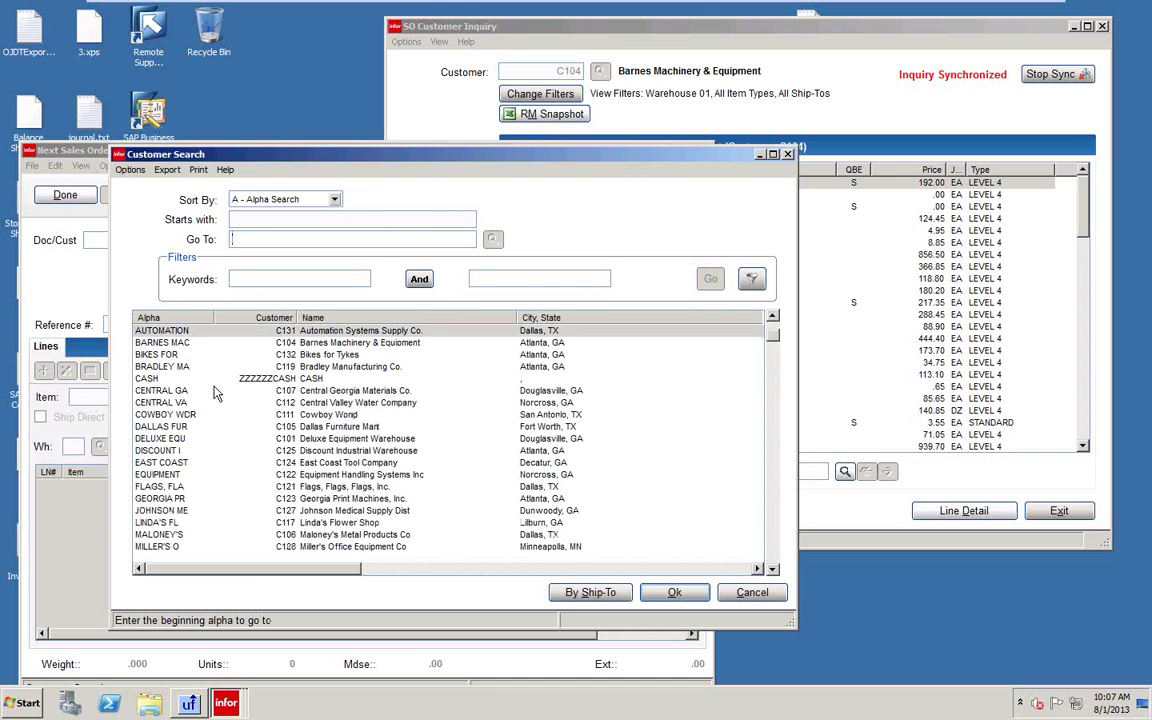
click(288, 416)
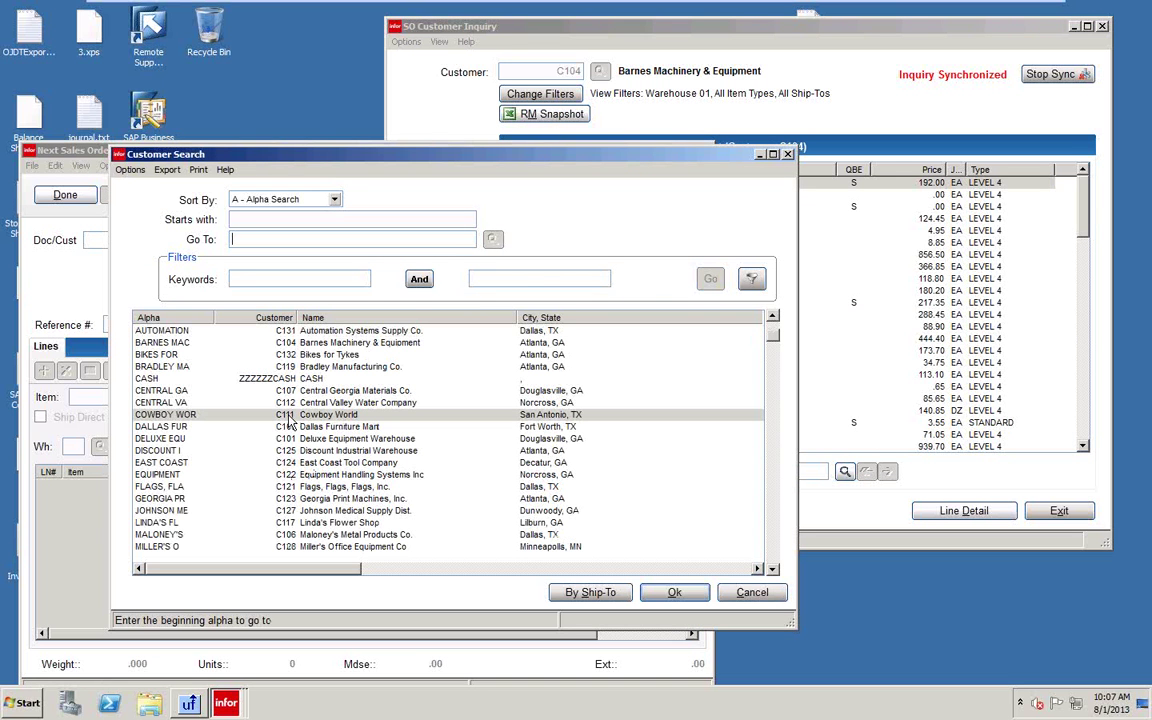
click(678, 593)
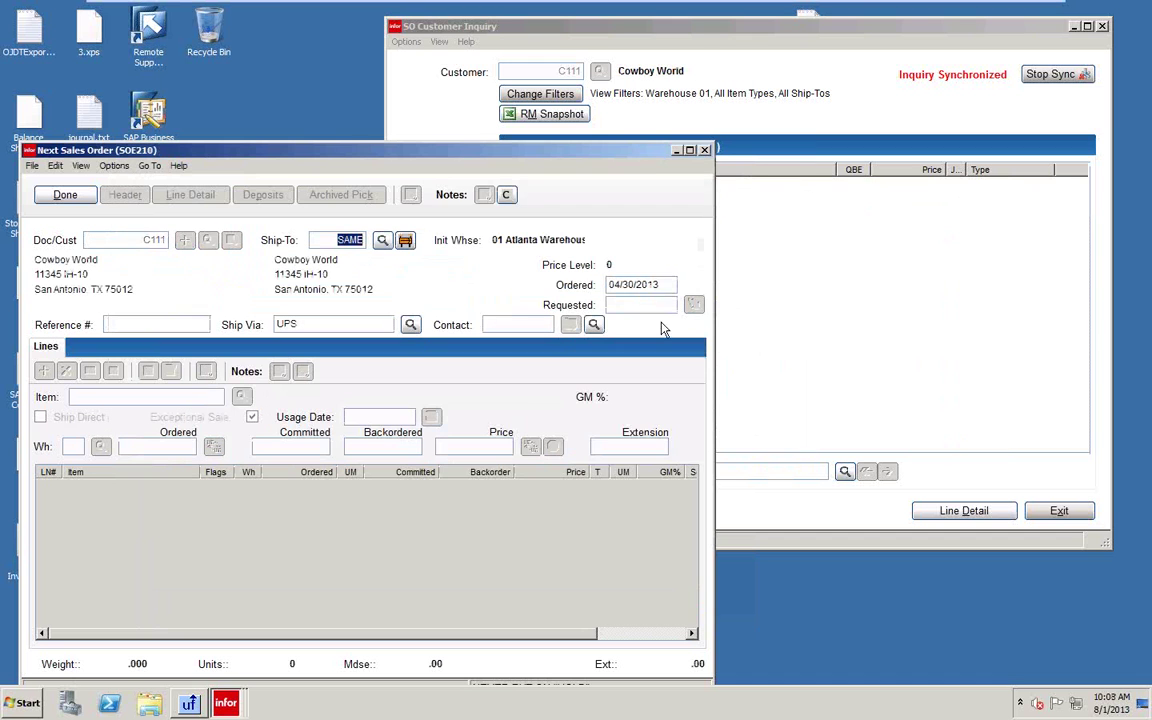
click(605, 86)
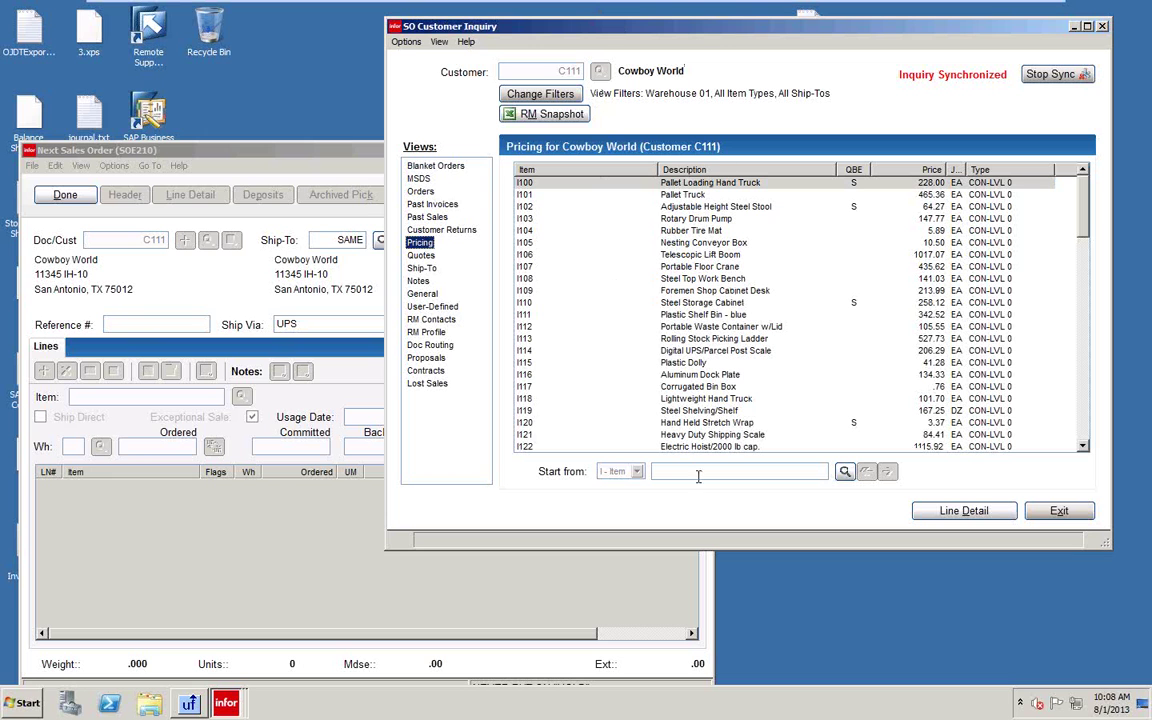
Step: Minimize the Next Sales Order window and turn off Synchronized Inquiry in the customer inquiry
click(298, 150)
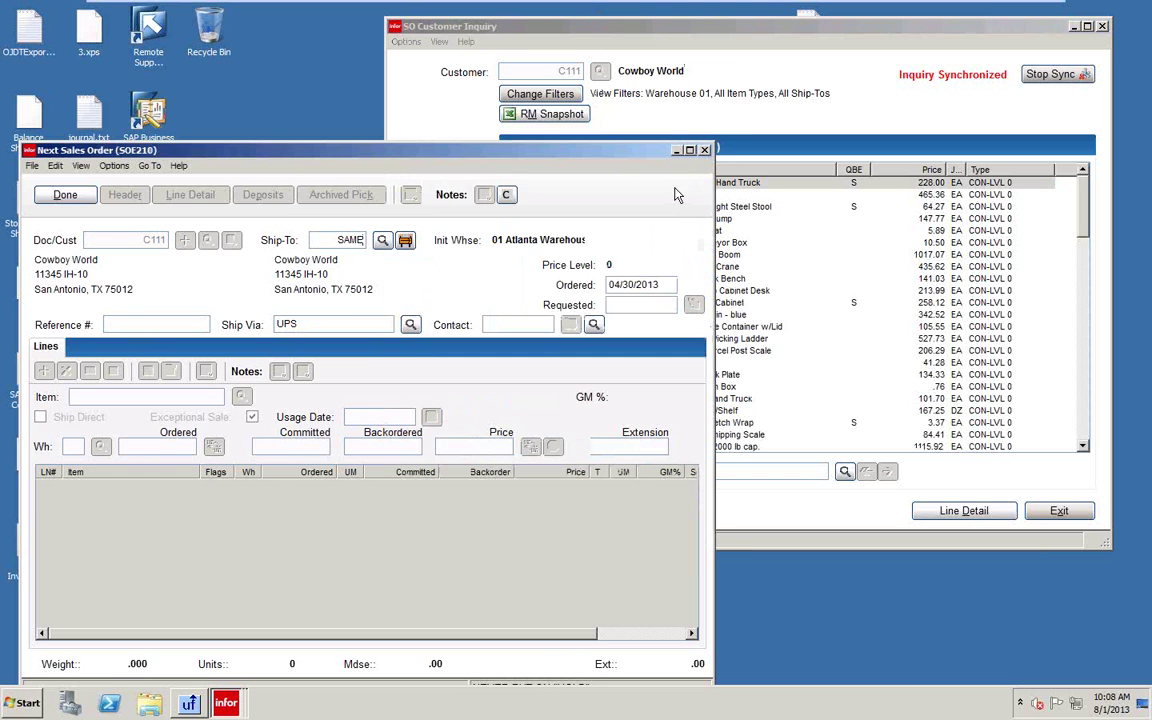
click(676, 150)
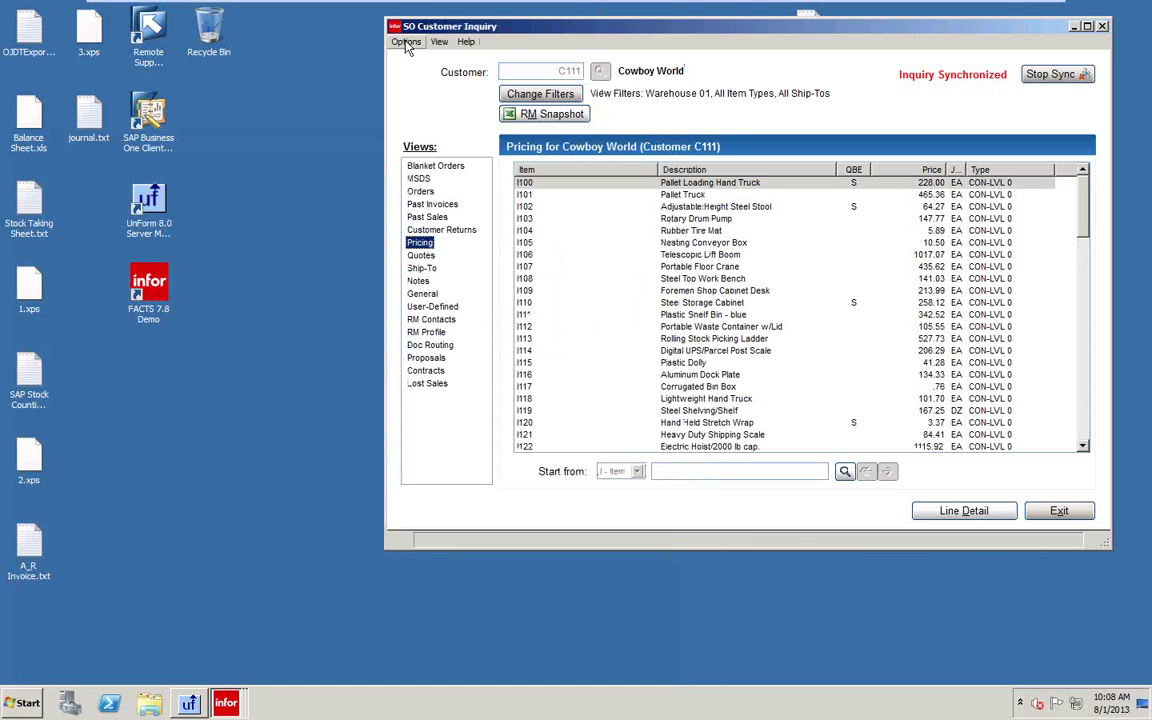
click(406, 42)
click(427, 60)
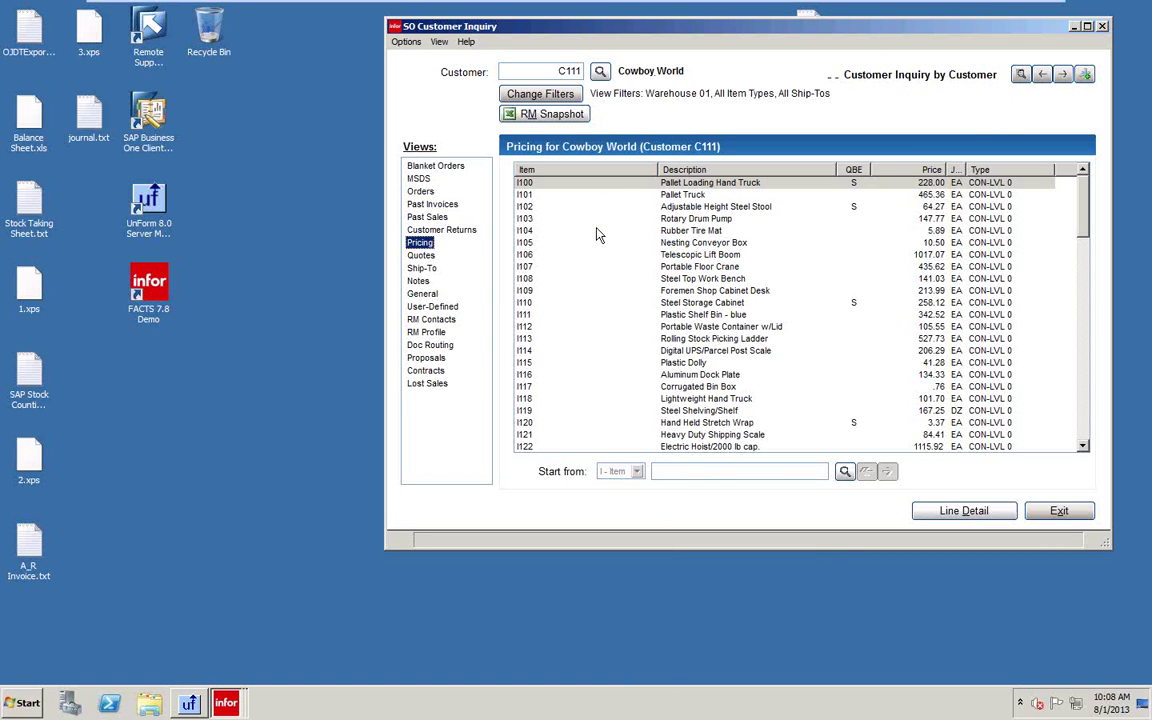
Step: Examine the Blanket Orders, MSDS and General views for Cowboy World
click(435, 166)
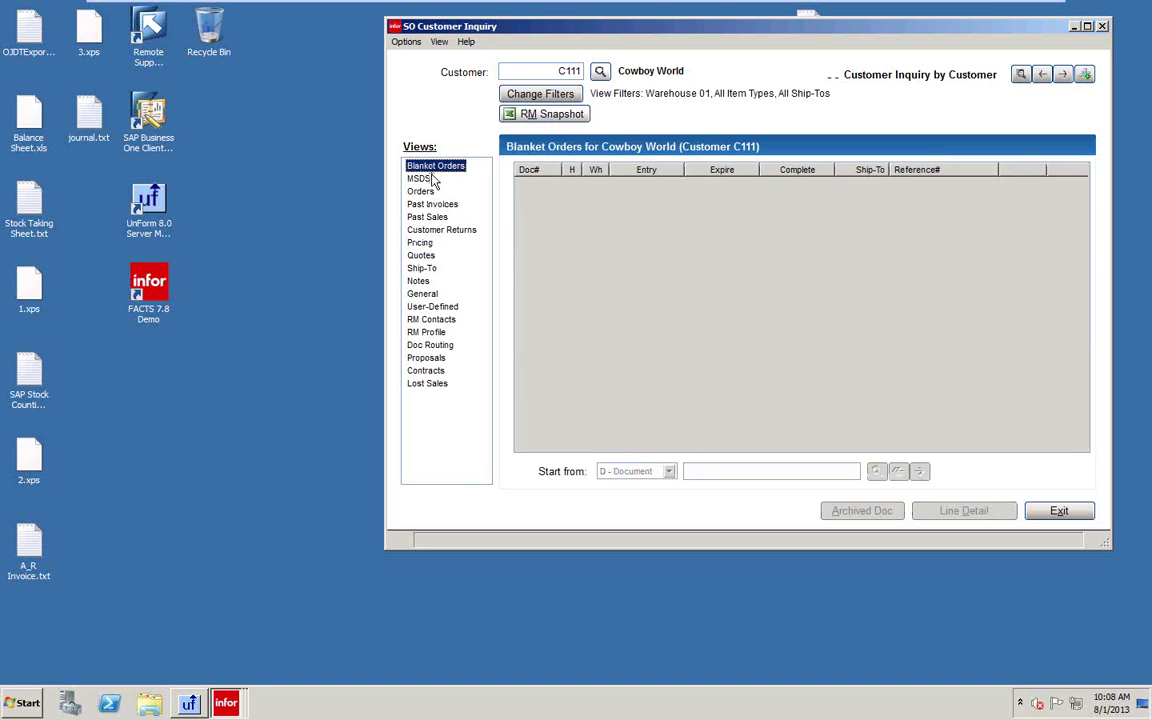
click(420, 179)
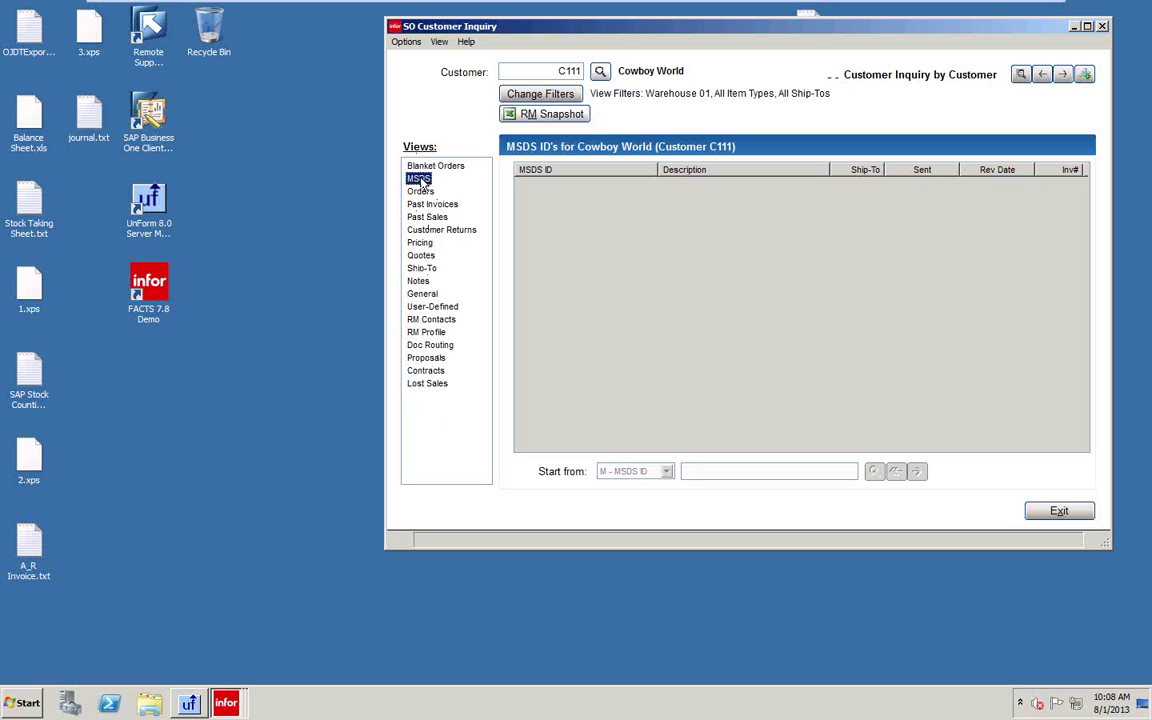
click(423, 294)
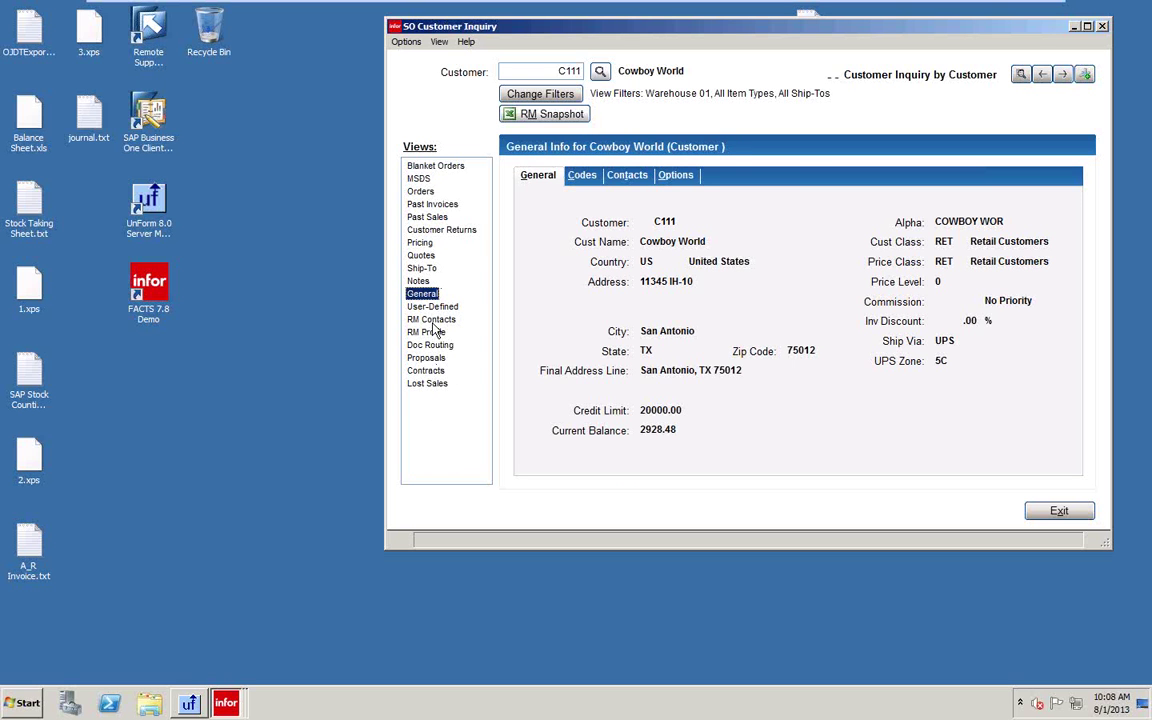
Step: Hide the Blanket Orders and MSDS views in the customer inquiry's view preferences
click(403, 43)
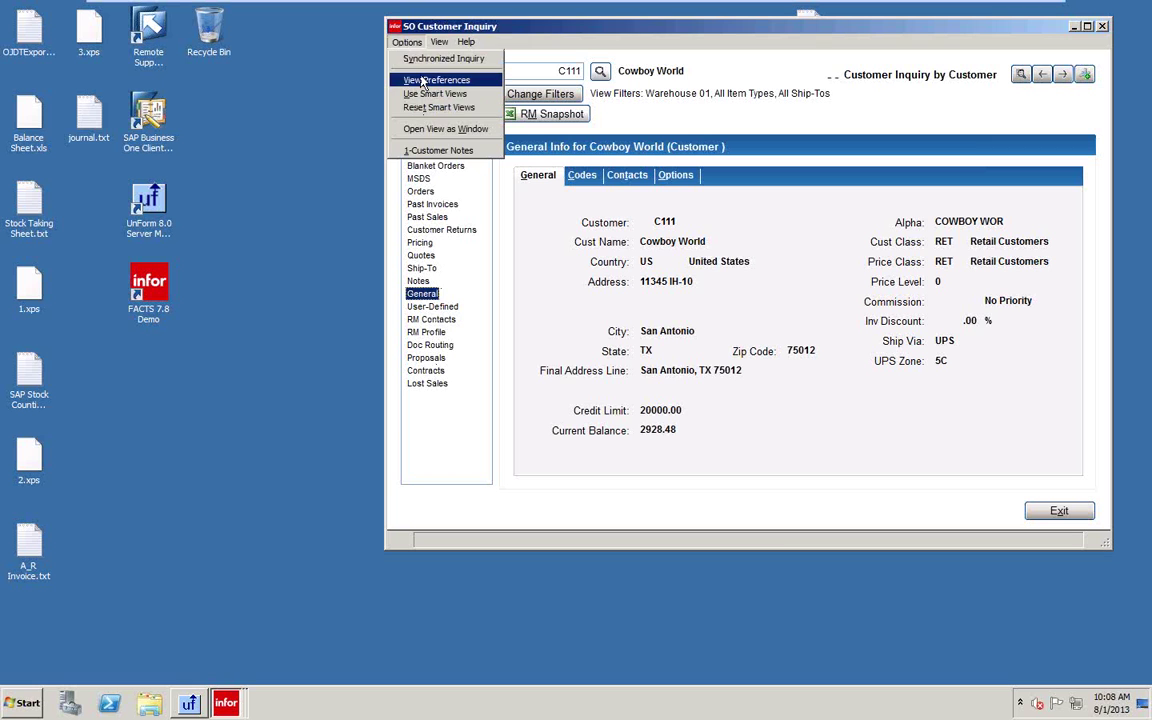
click(422, 80)
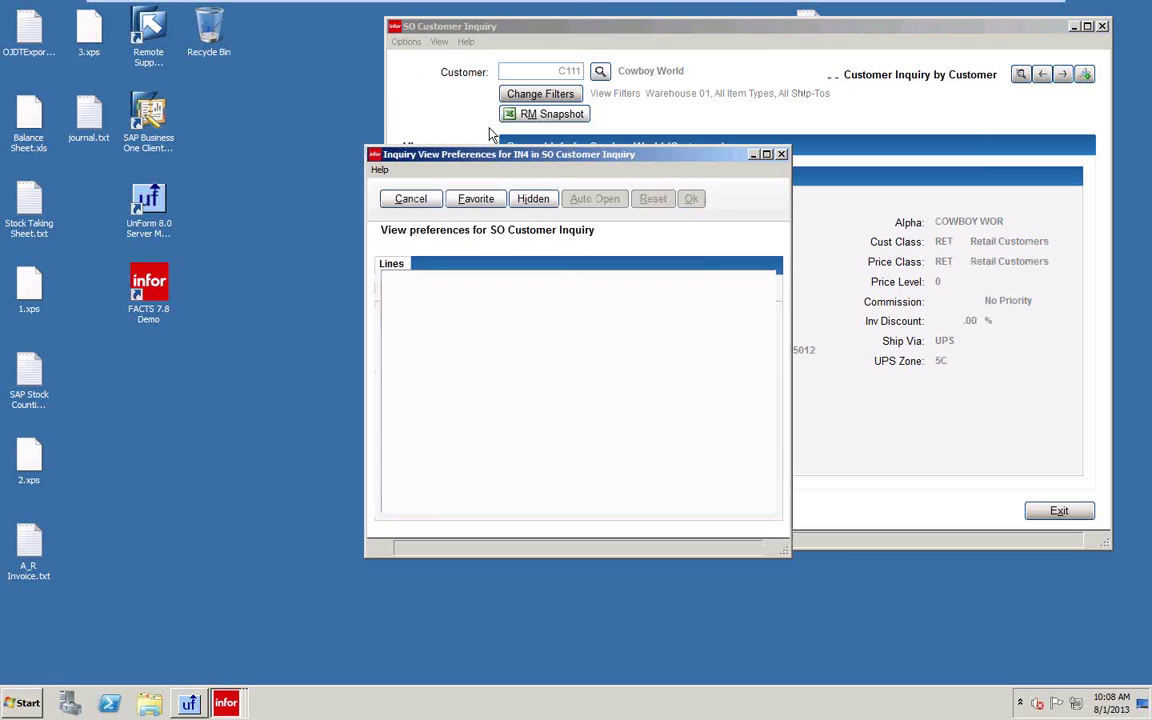
drag(493, 160, 167, 181)
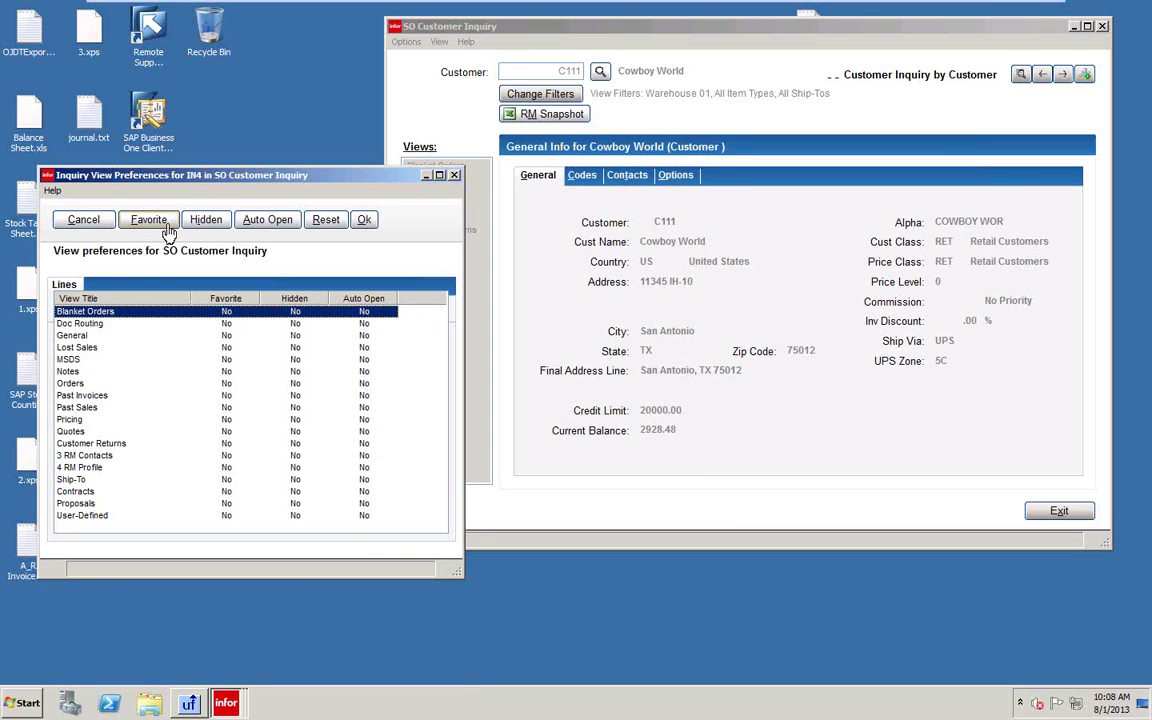
click(203, 221)
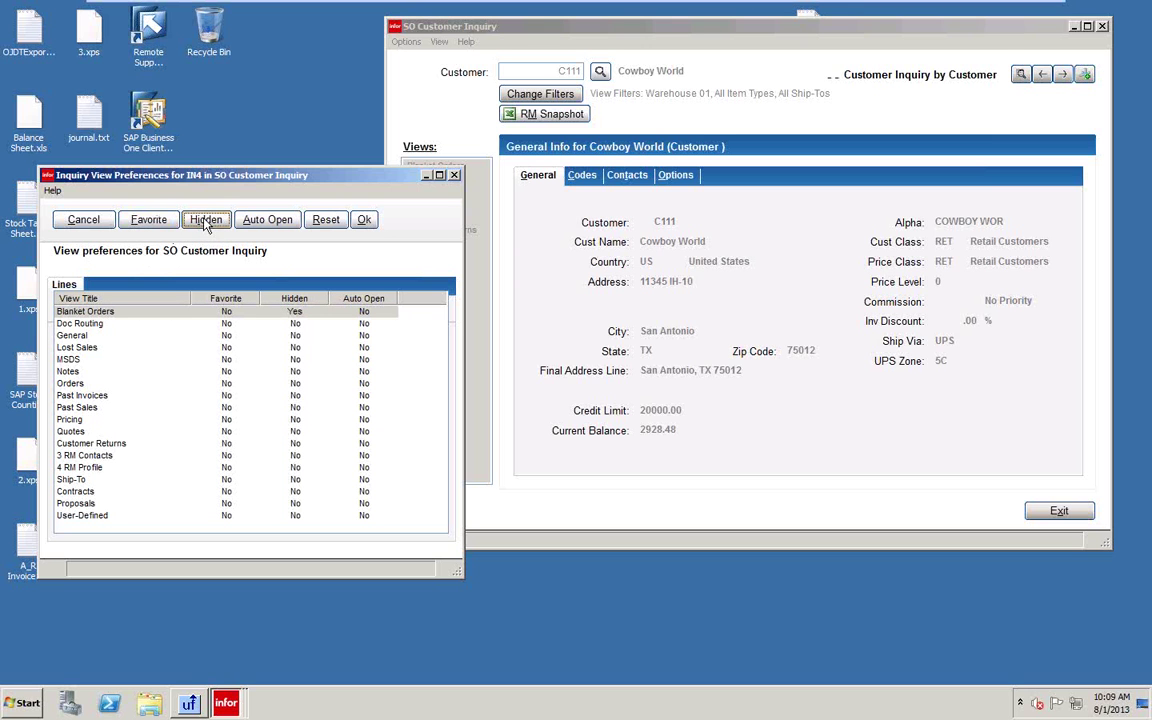
click(70, 361)
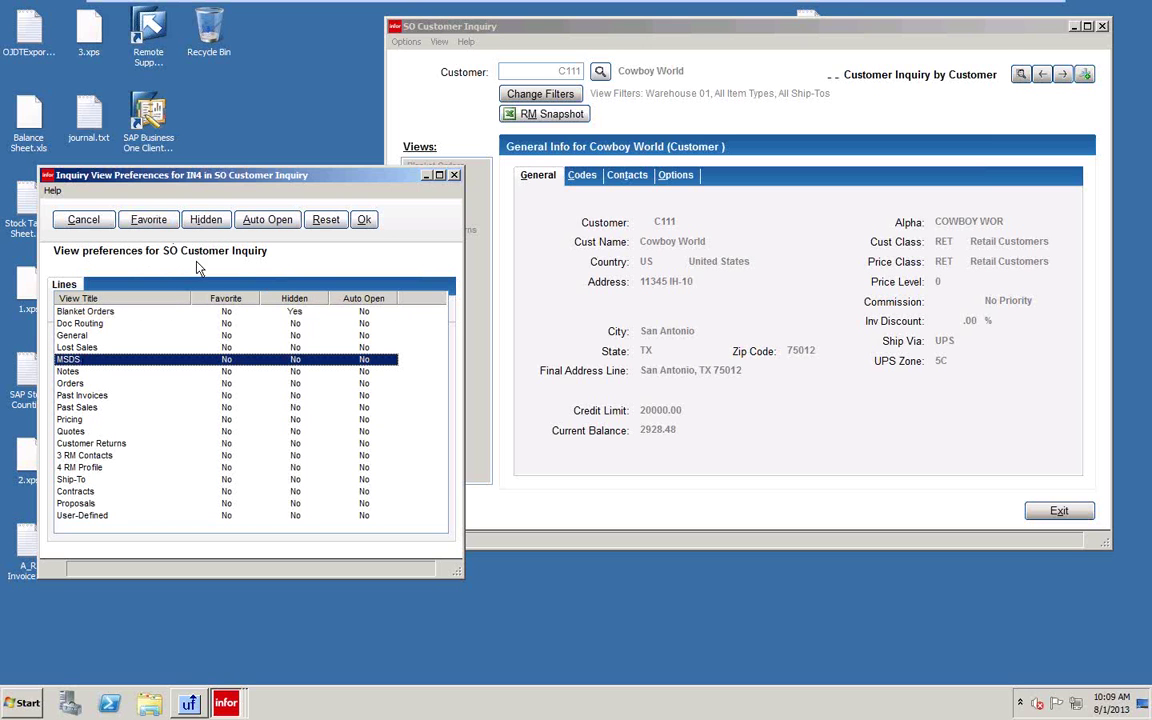
click(207, 221)
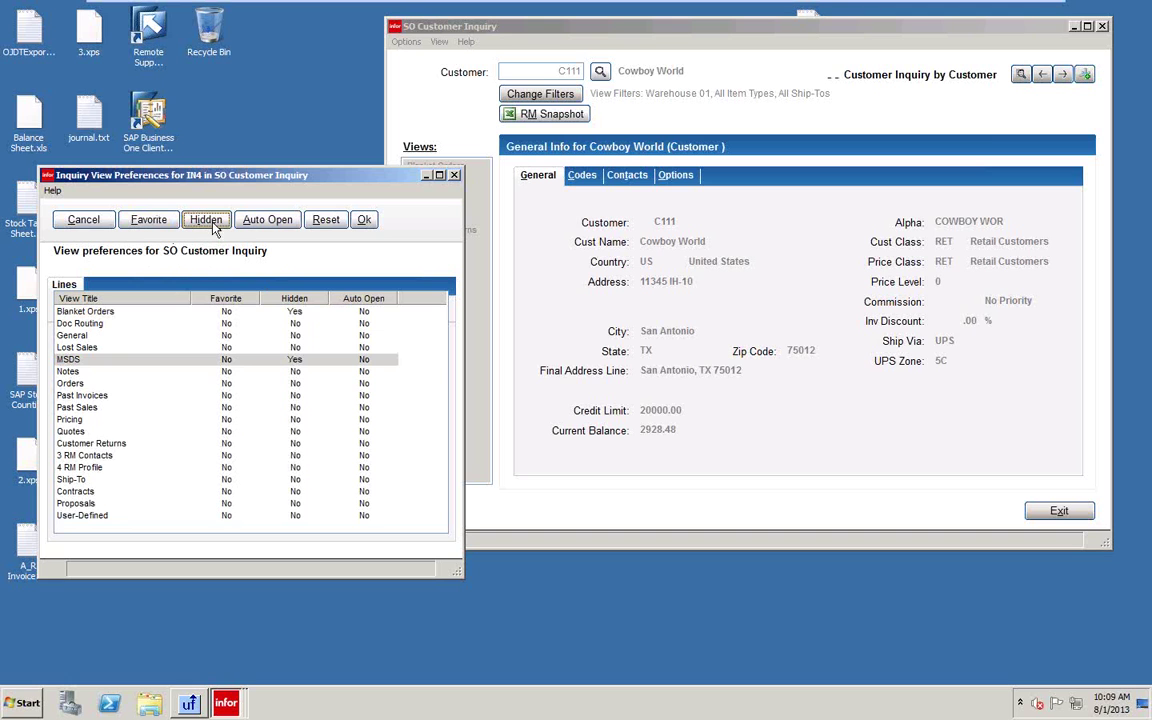
click(364, 220)
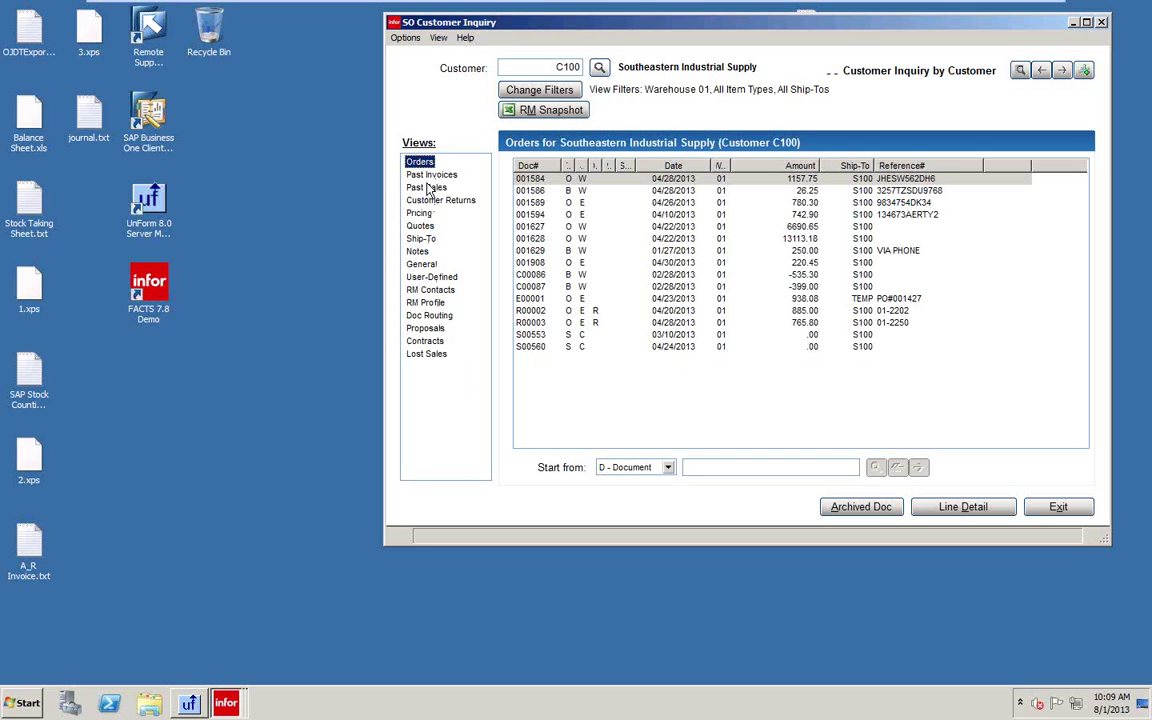
Step: Mark the General view as a favorite in the customer inquiry's view preferences
click(405, 38)
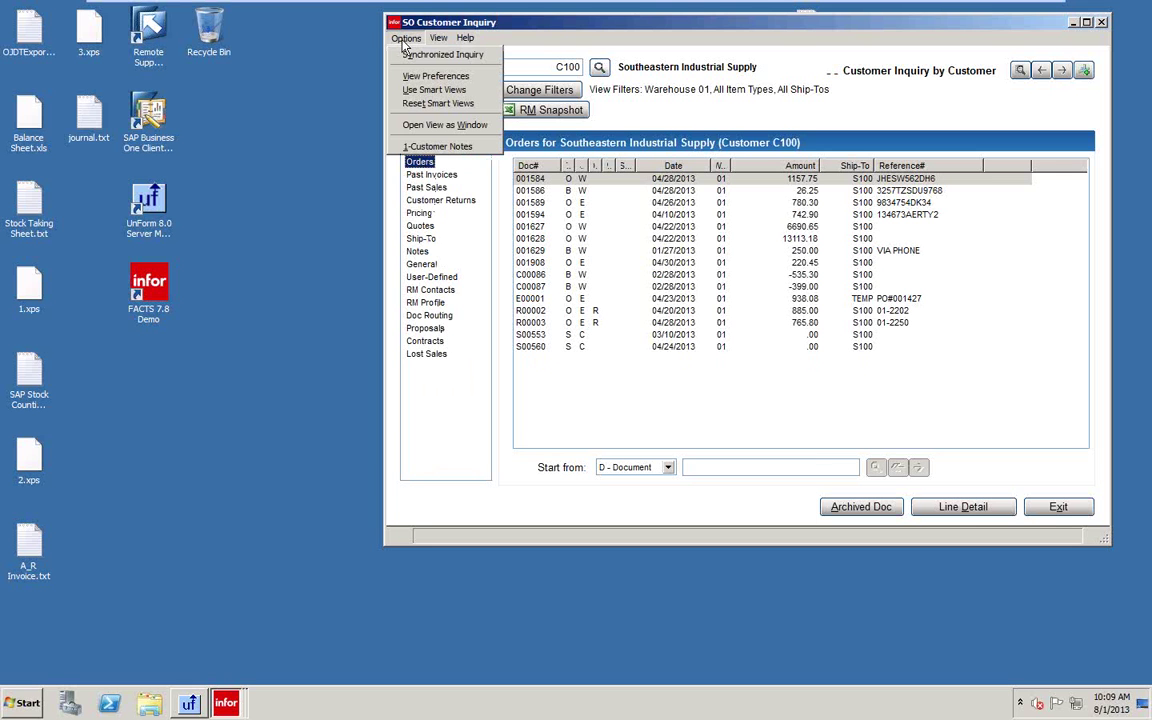
click(430, 76)
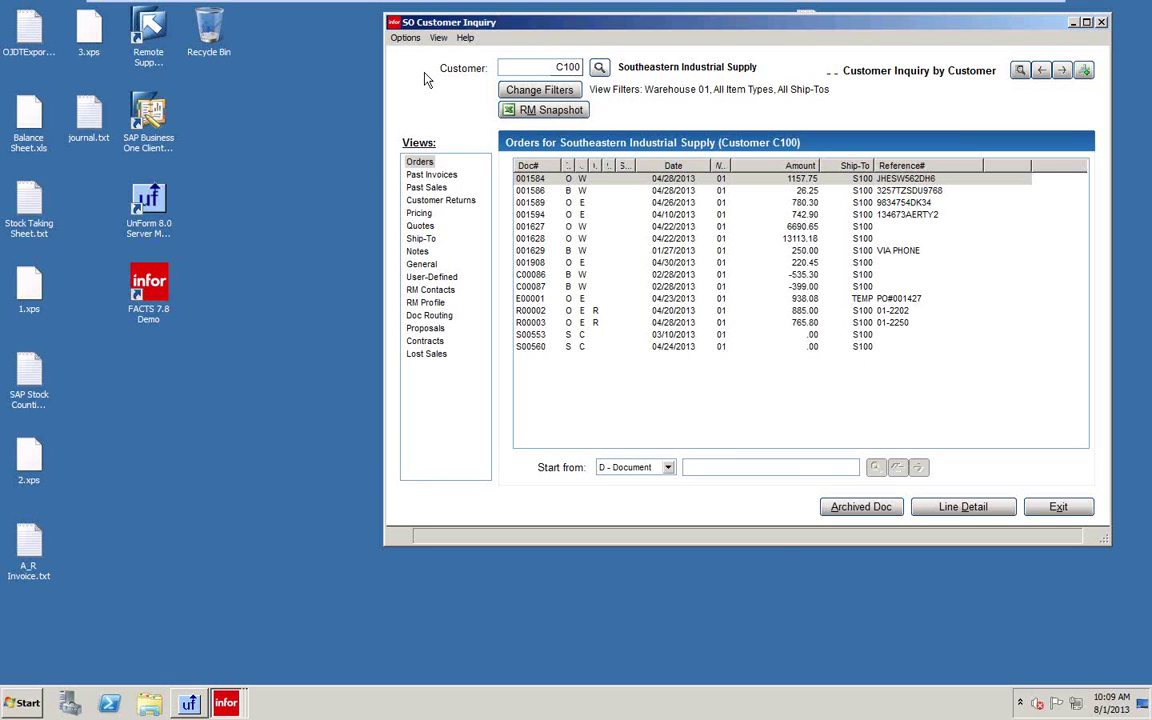
drag(477, 156, 203, 114)
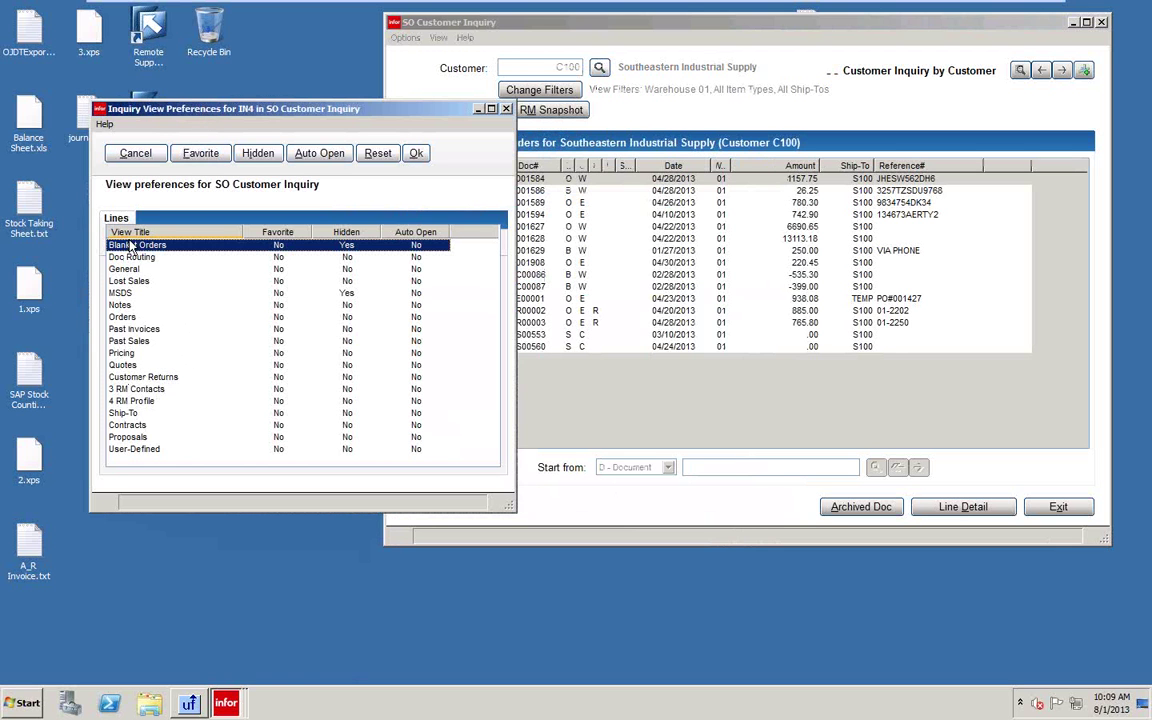
click(126, 270)
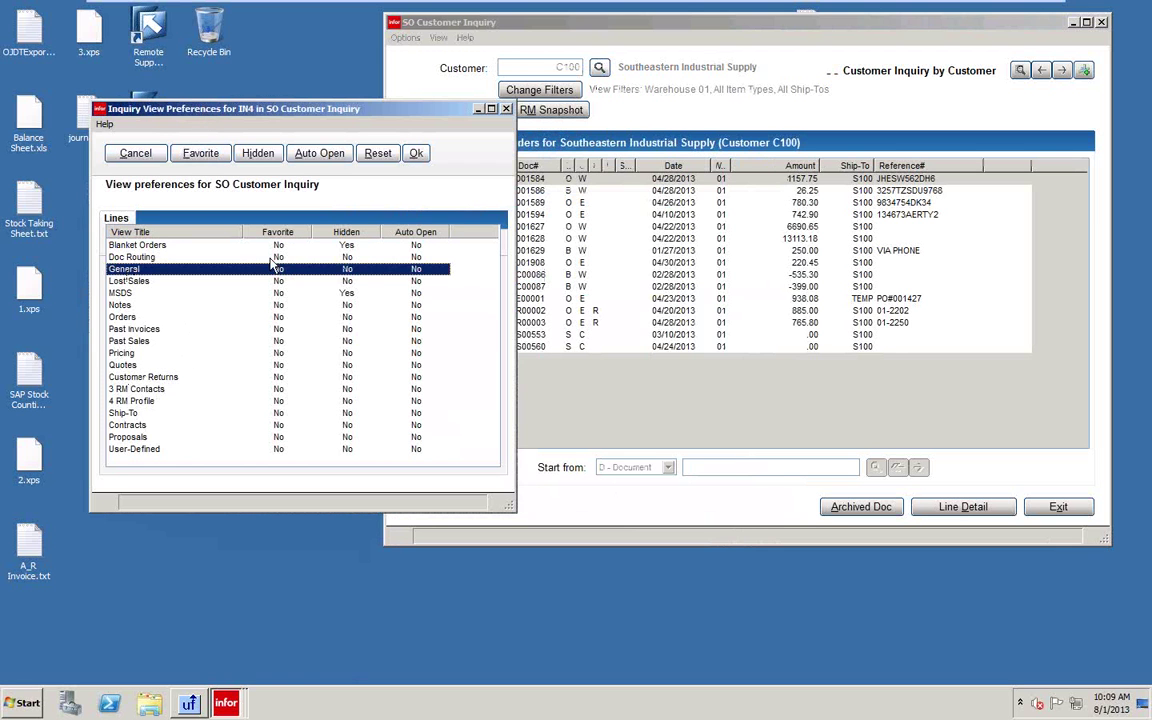
click(201, 153)
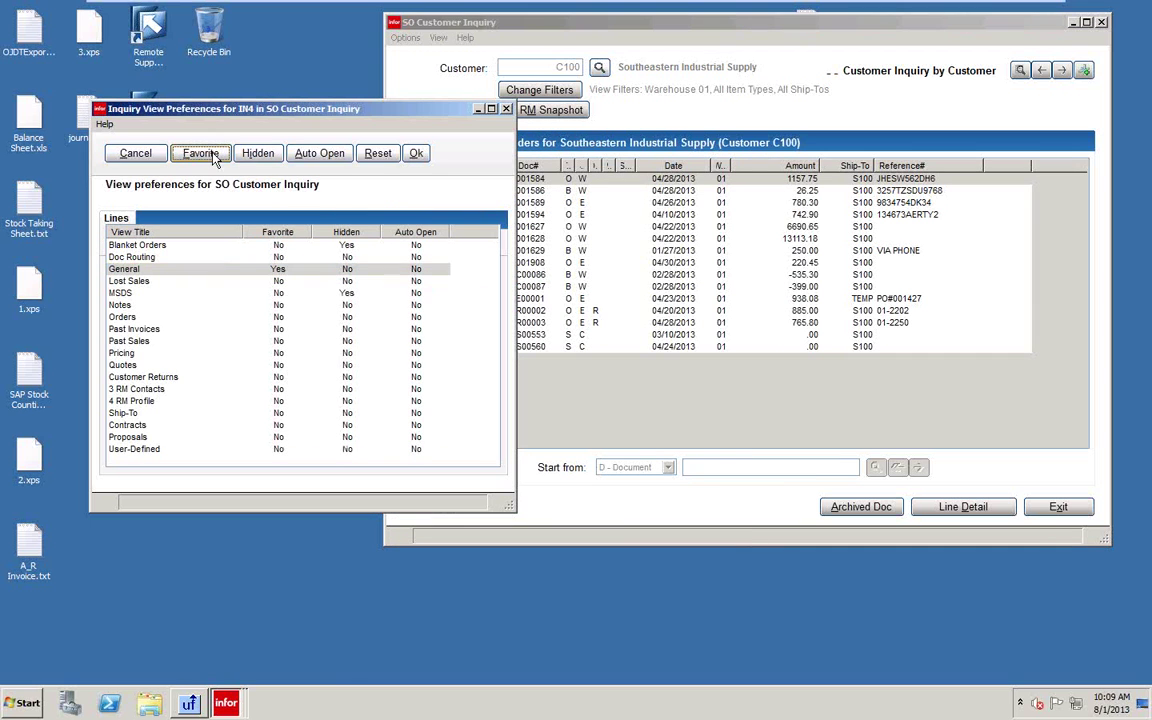
click(417, 156)
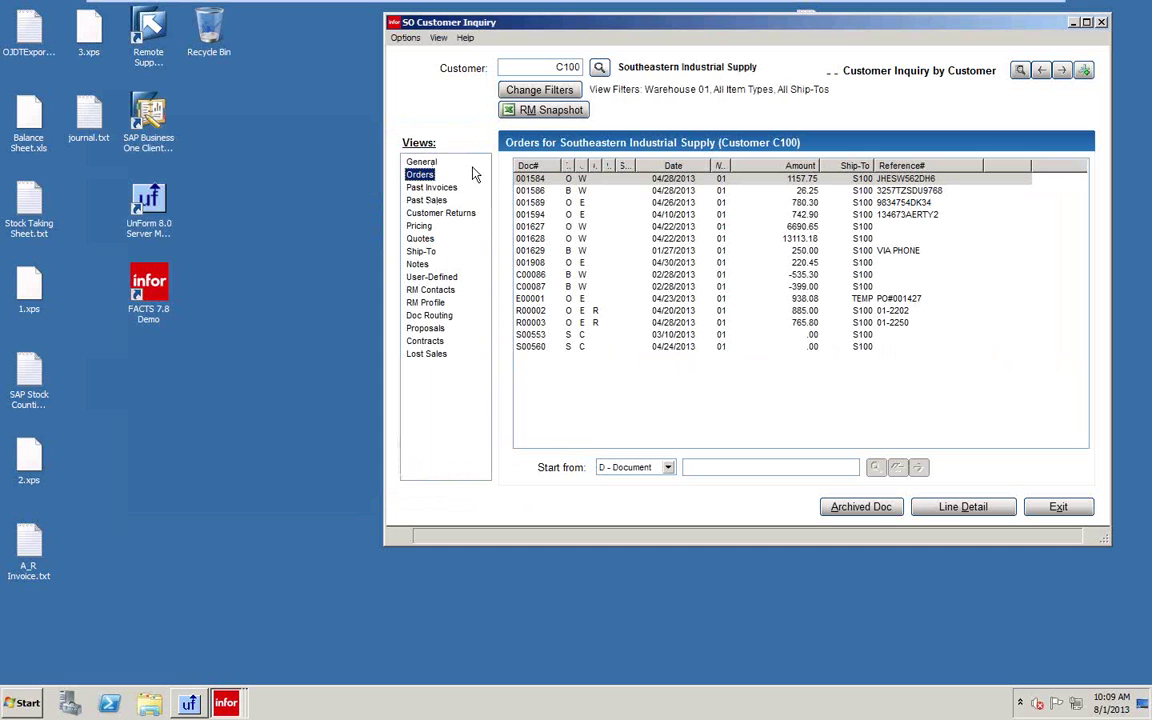
Step: Look through the Past Invoices, Past Sales, General and Orders views for Southeastern Industrial Supply
click(430, 187)
click(426, 200)
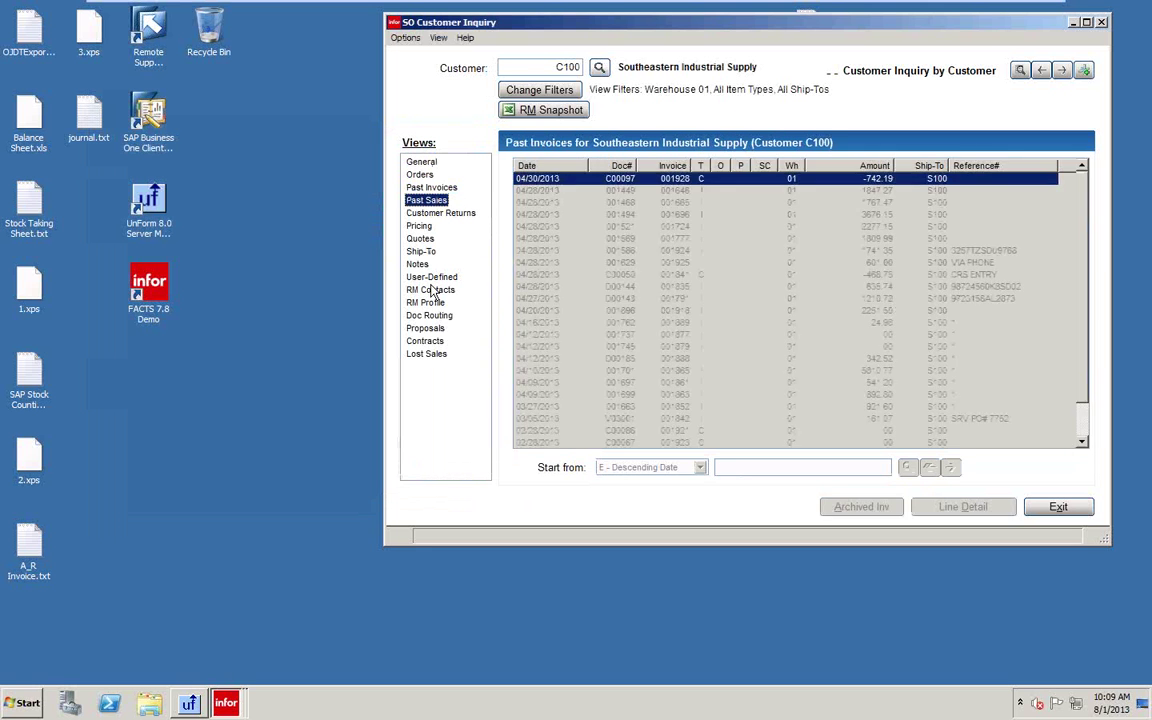
click(420, 163)
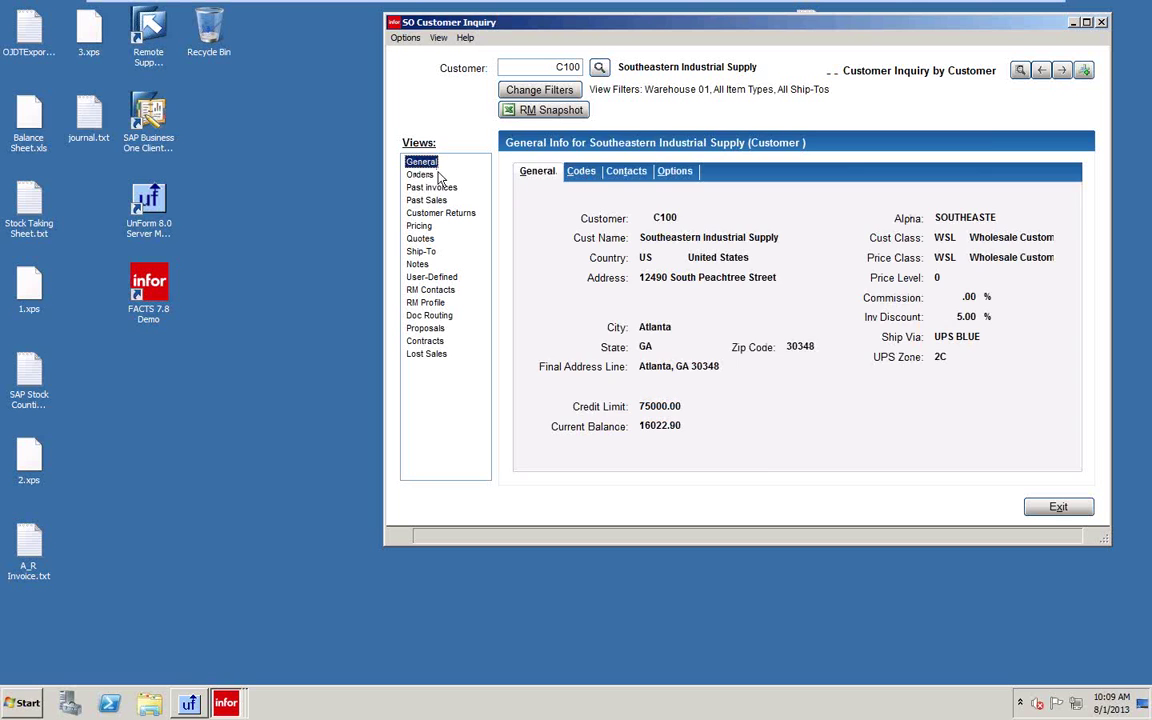
click(428, 176)
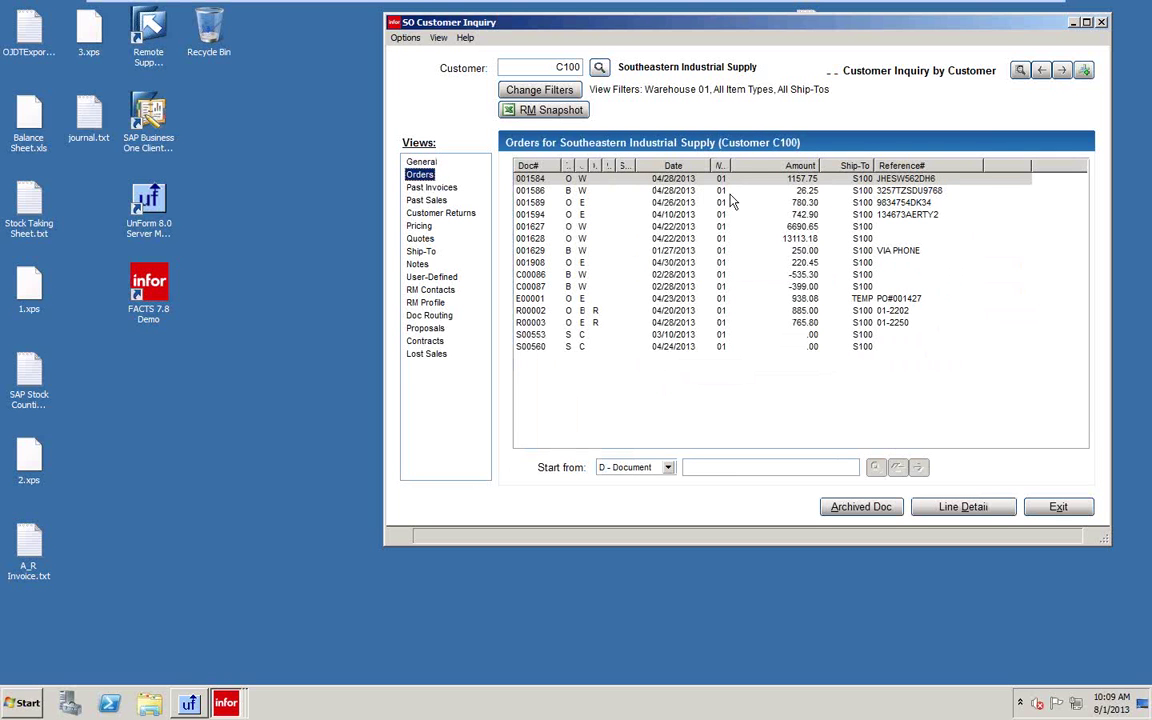
Step: Mark the Pricing view as a favorite in the customer inquiry's view preferences
click(406, 38)
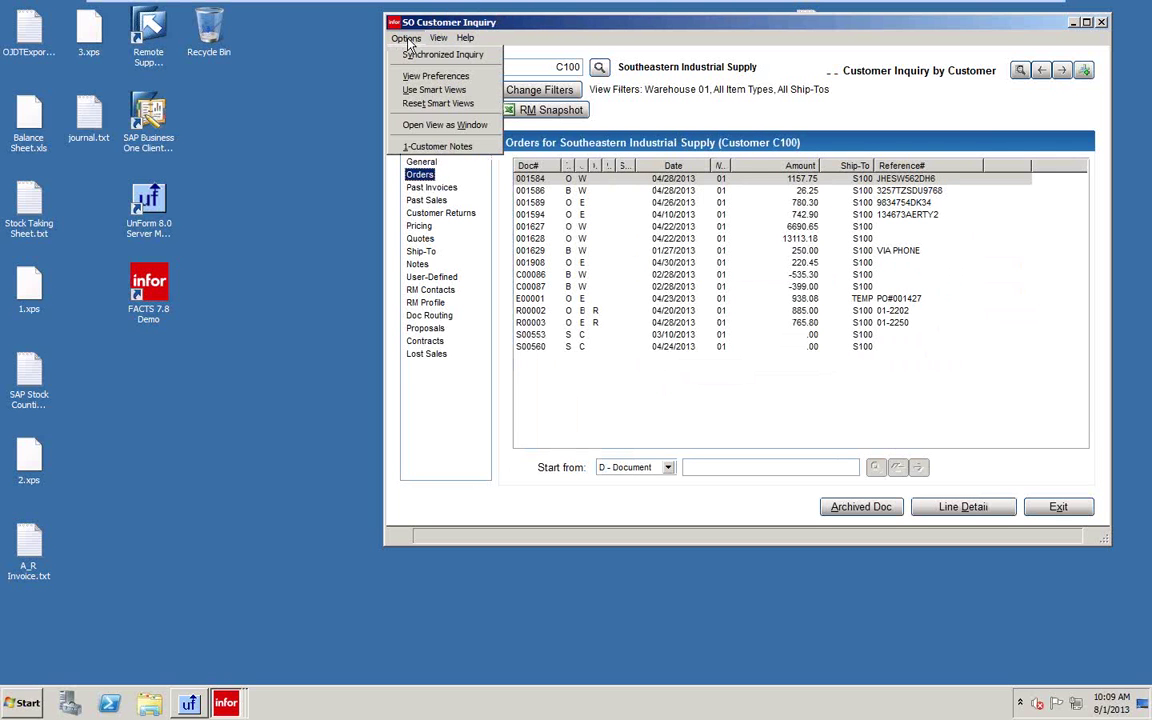
click(415, 76)
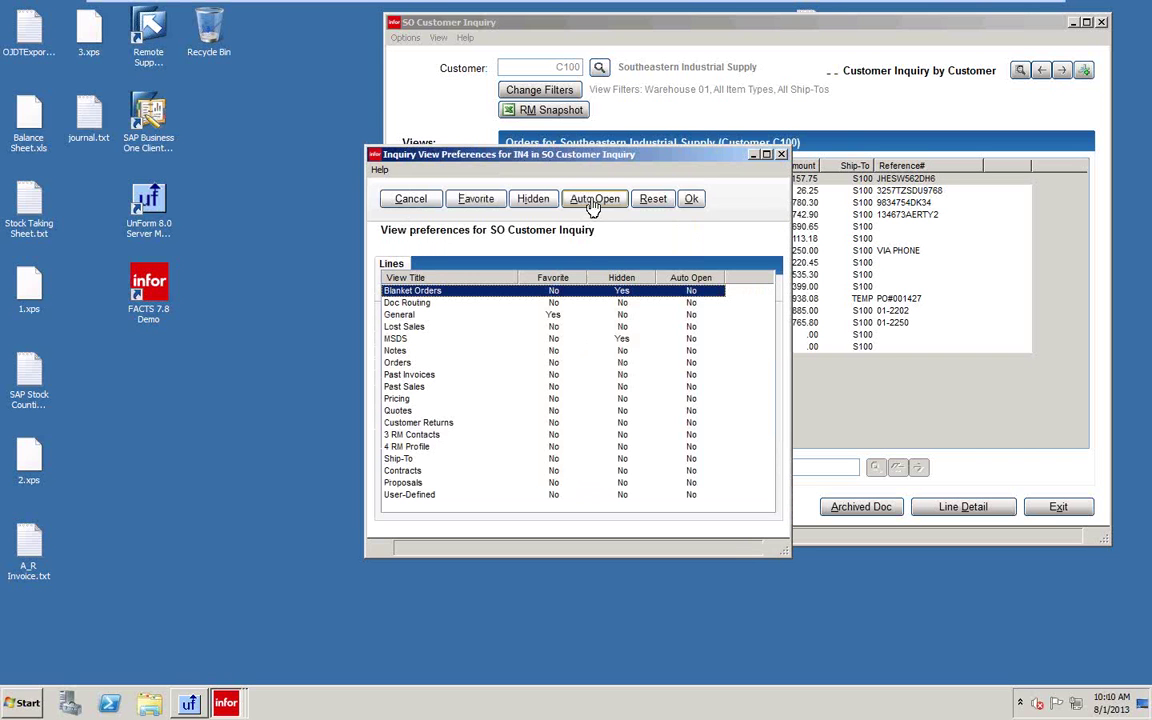
drag(479, 156, 214, 149)
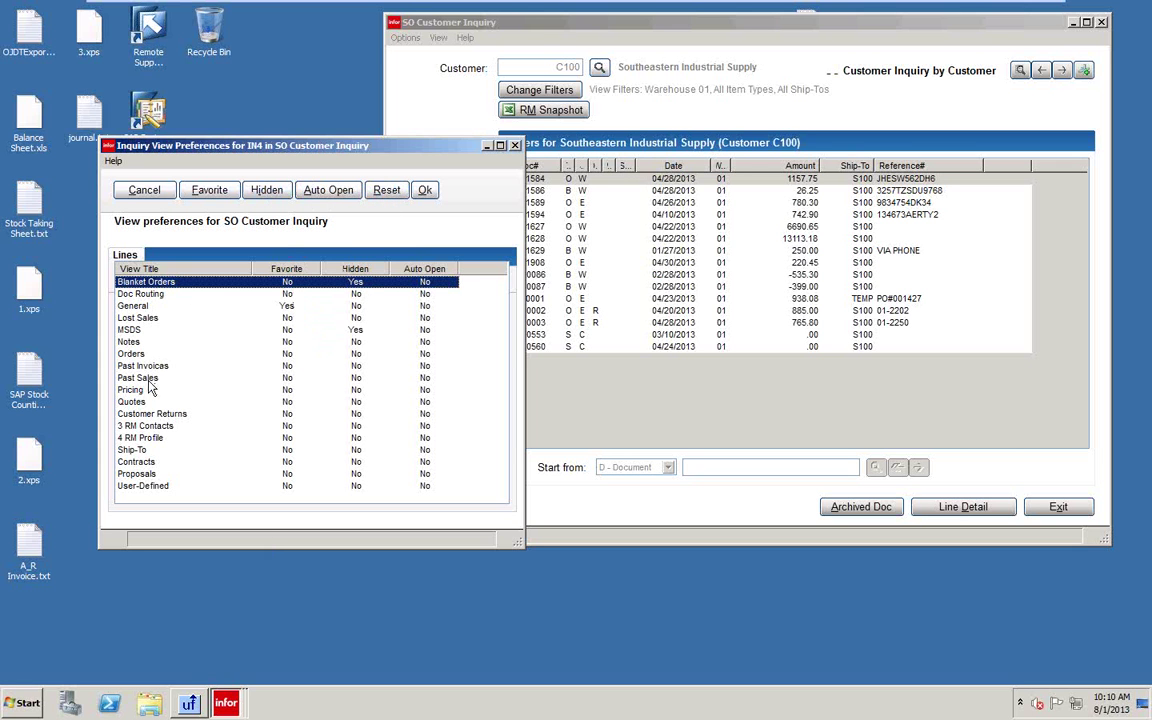
click(131, 390)
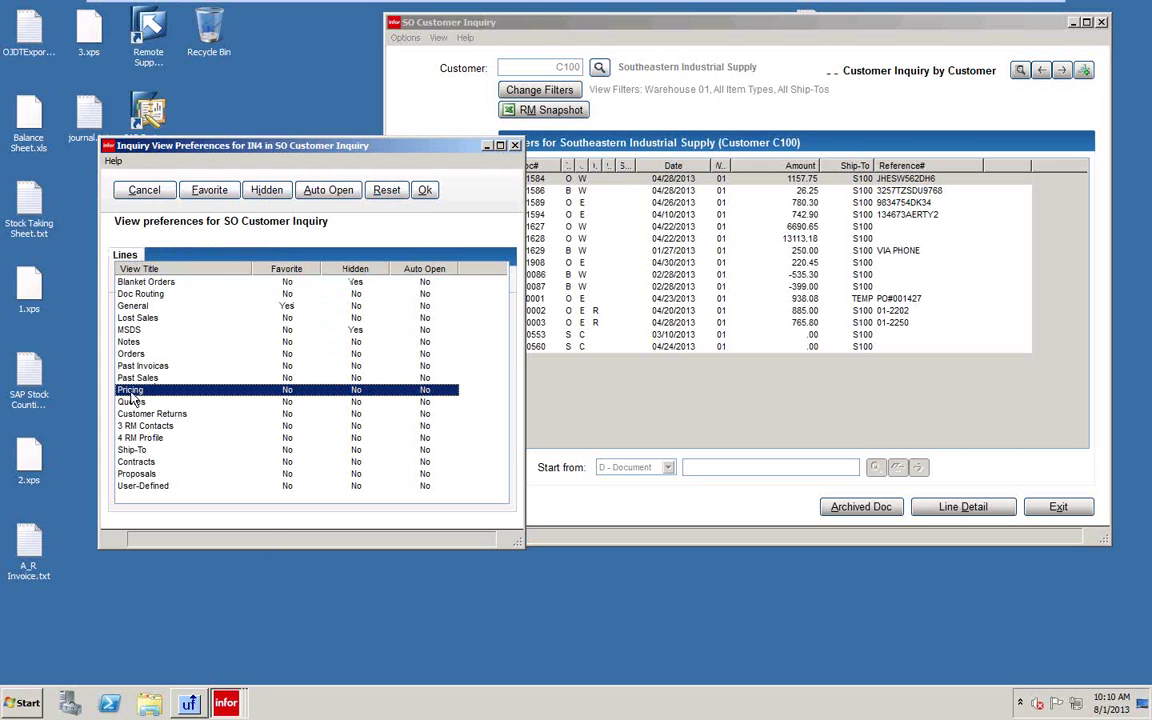
click(208, 190)
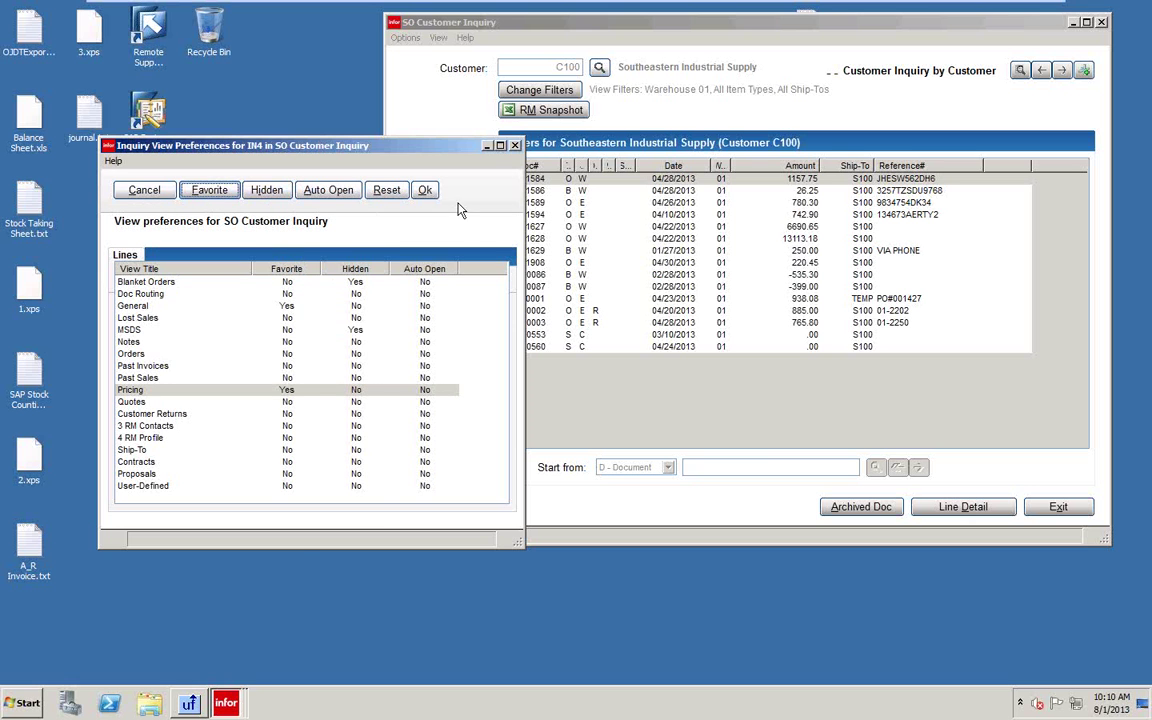
click(425, 190)
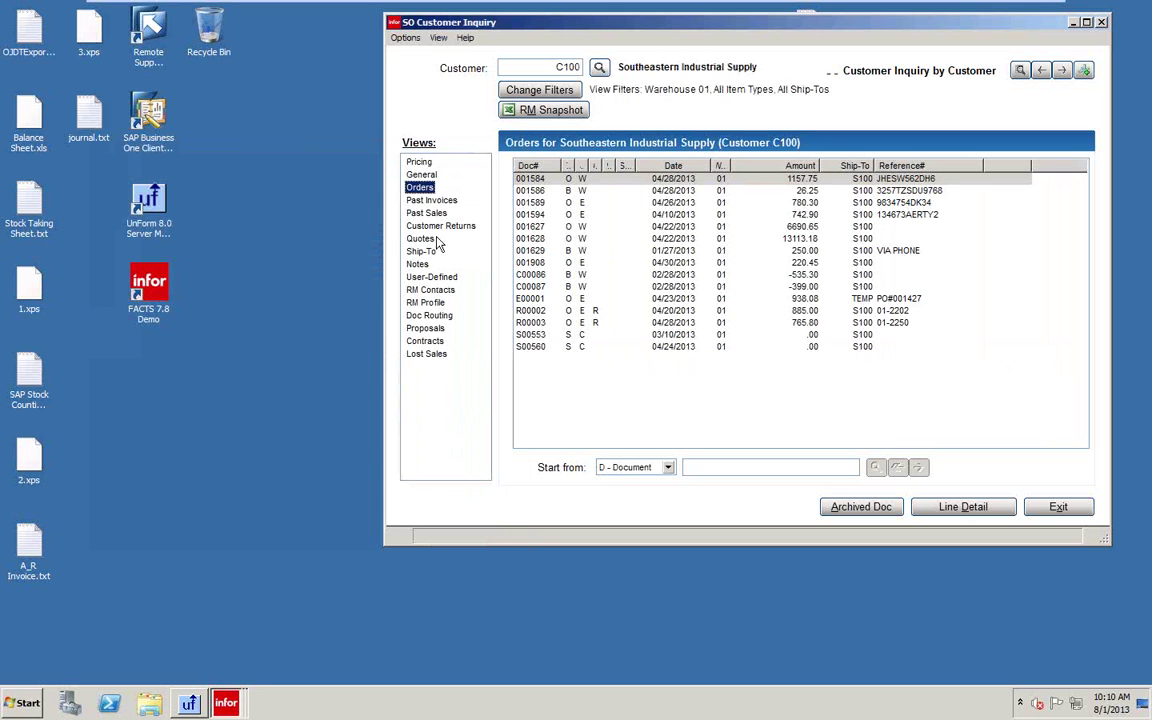
Step: Examine the Pricing and General views for Southeastern Industrial Supply, ending on Pricing
click(420, 162)
click(436, 178)
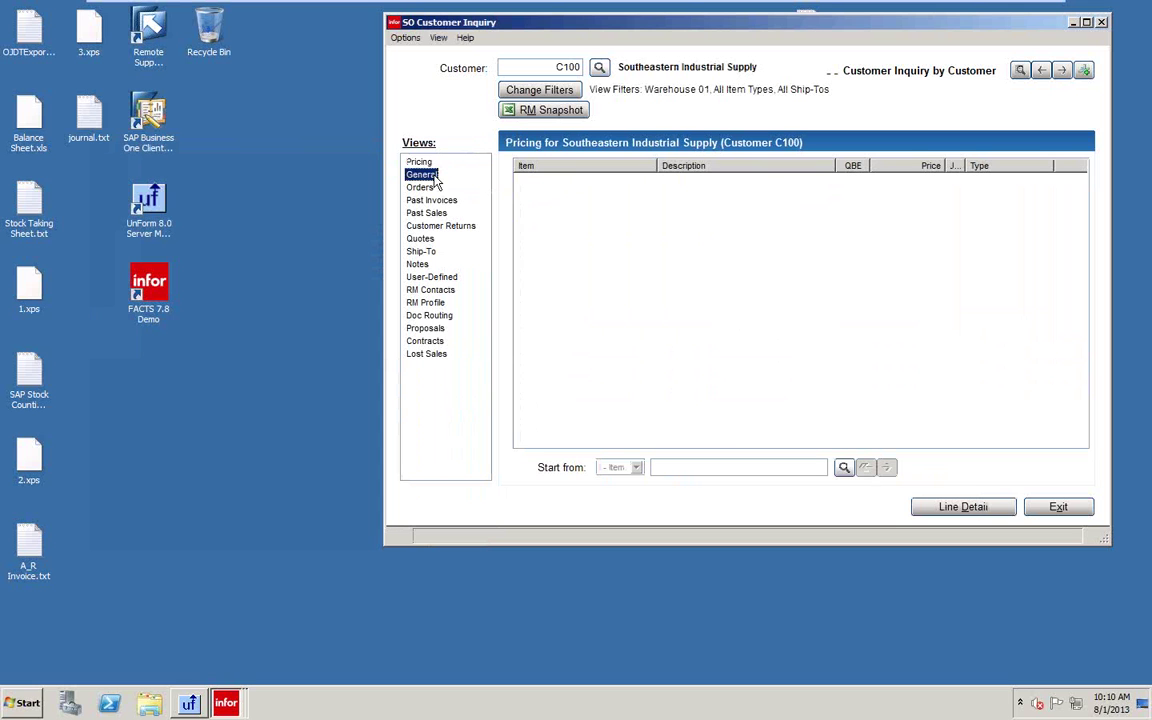
click(429, 163)
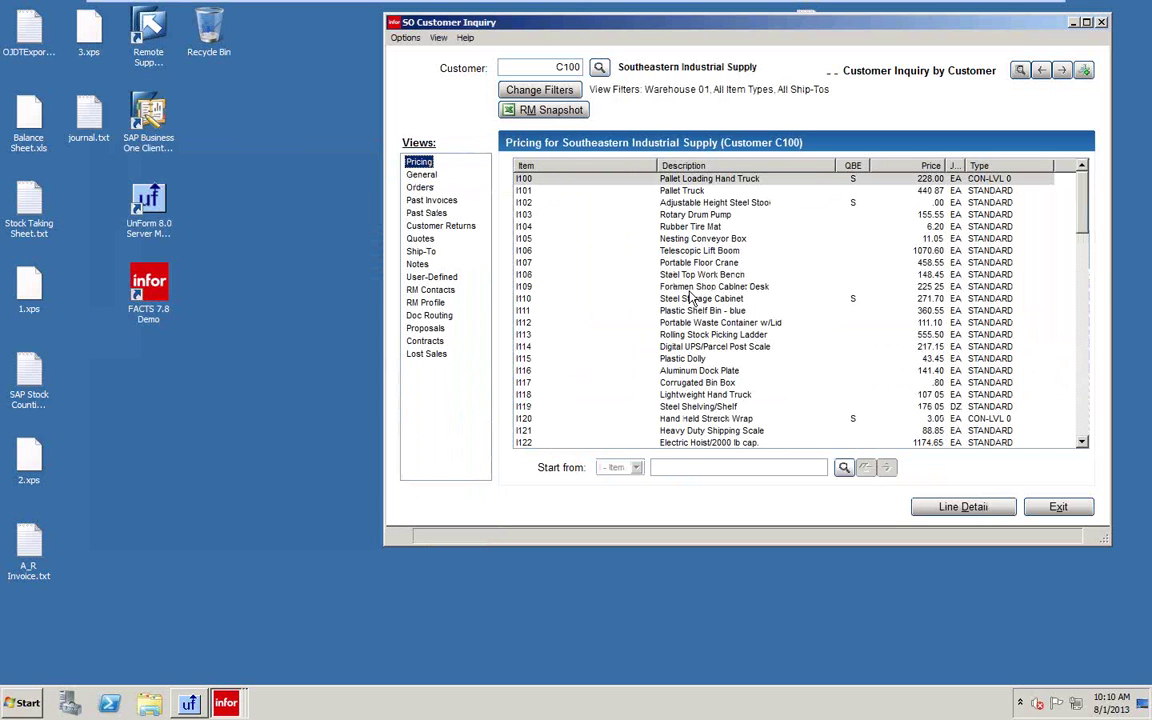
Step: Turn on Use Smart Views for the customer inquiry and show the Contracts view
click(405, 39)
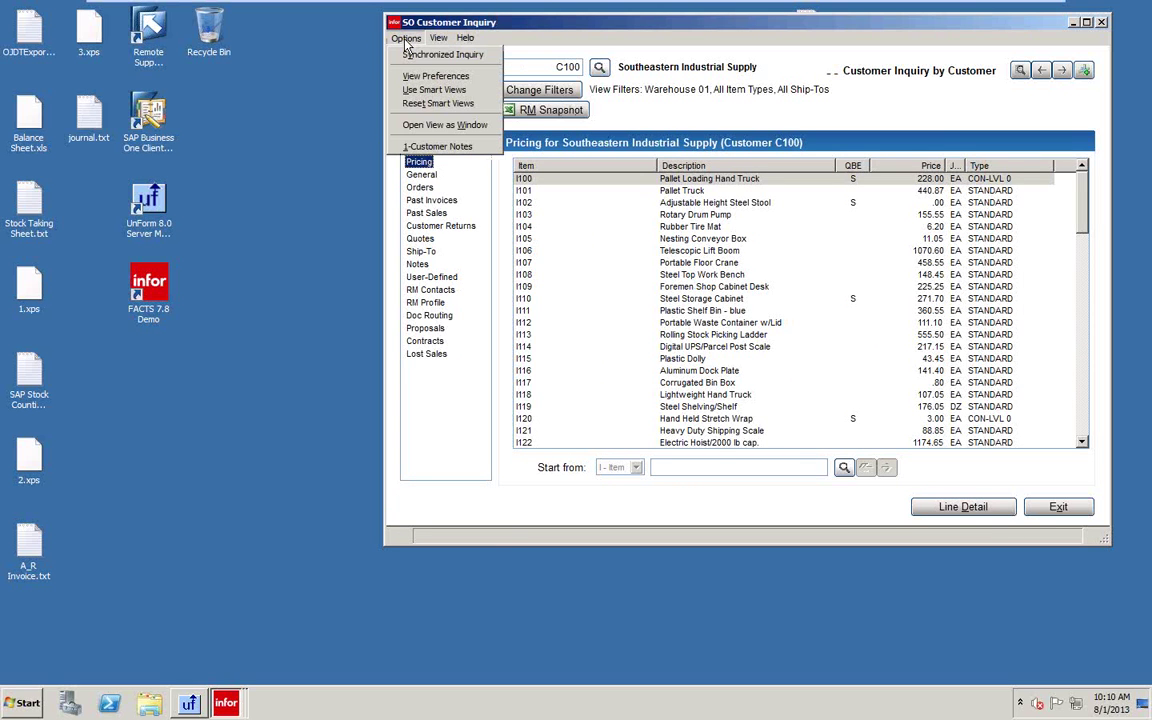
click(427, 92)
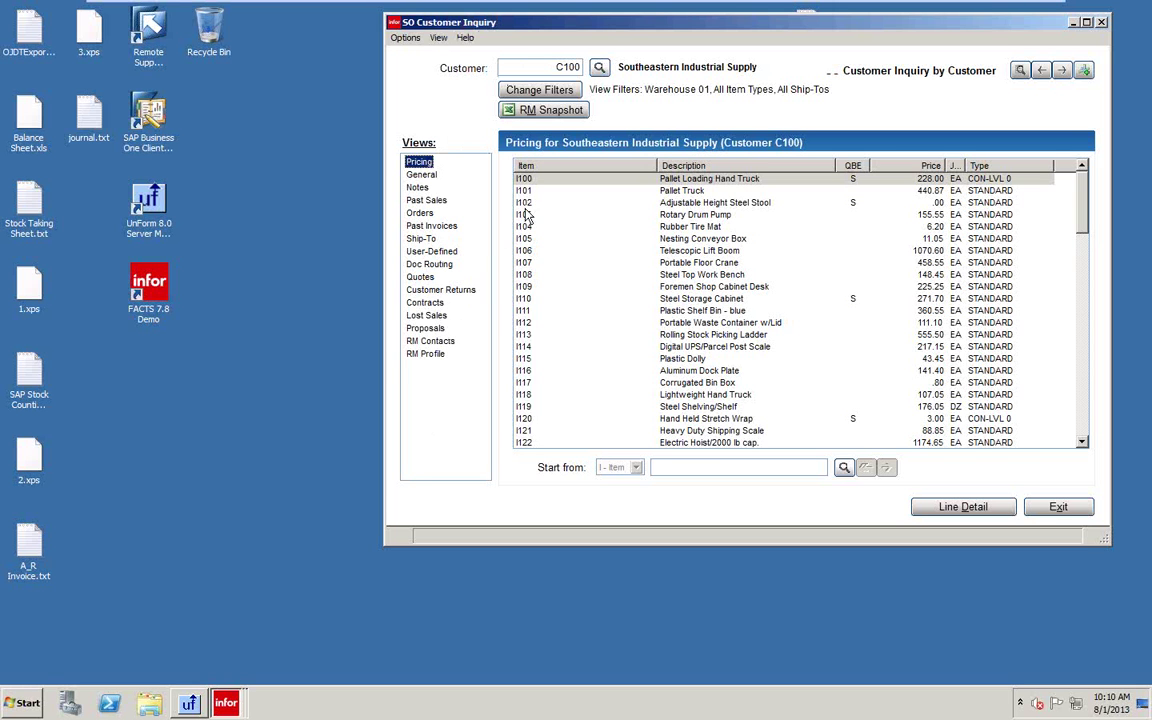
click(424, 302)
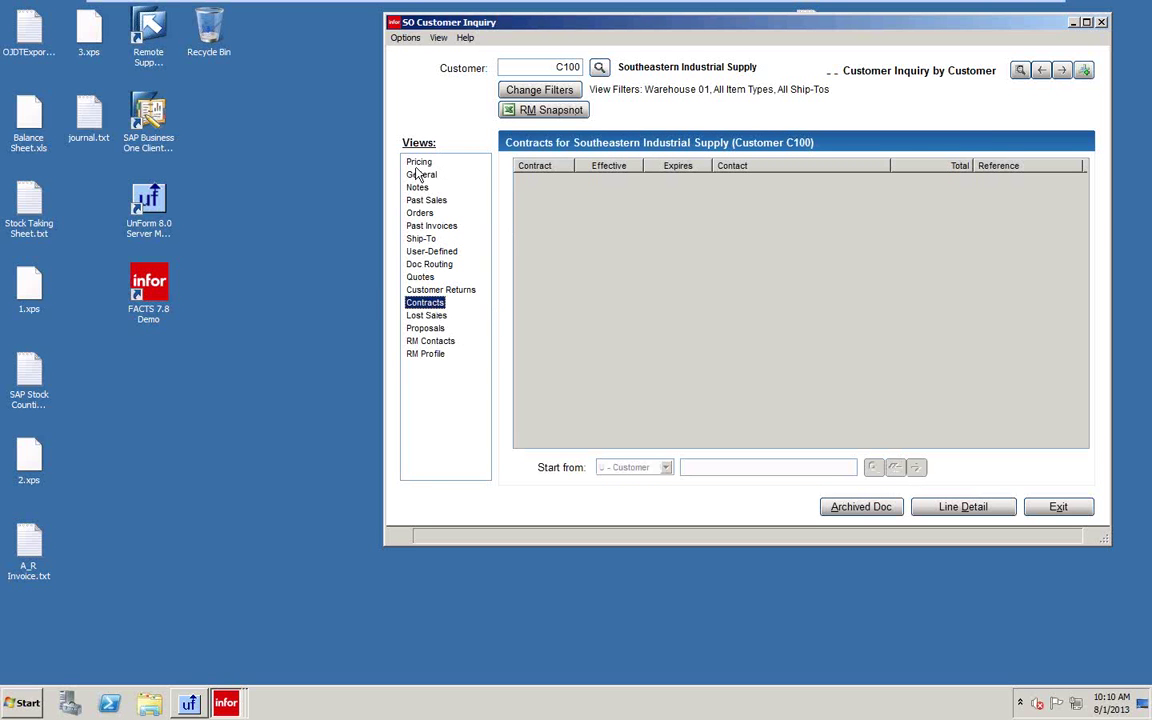
Step: Check the Use Smart Views option and review the view preferences for the customer inquiry
click(406, 38)
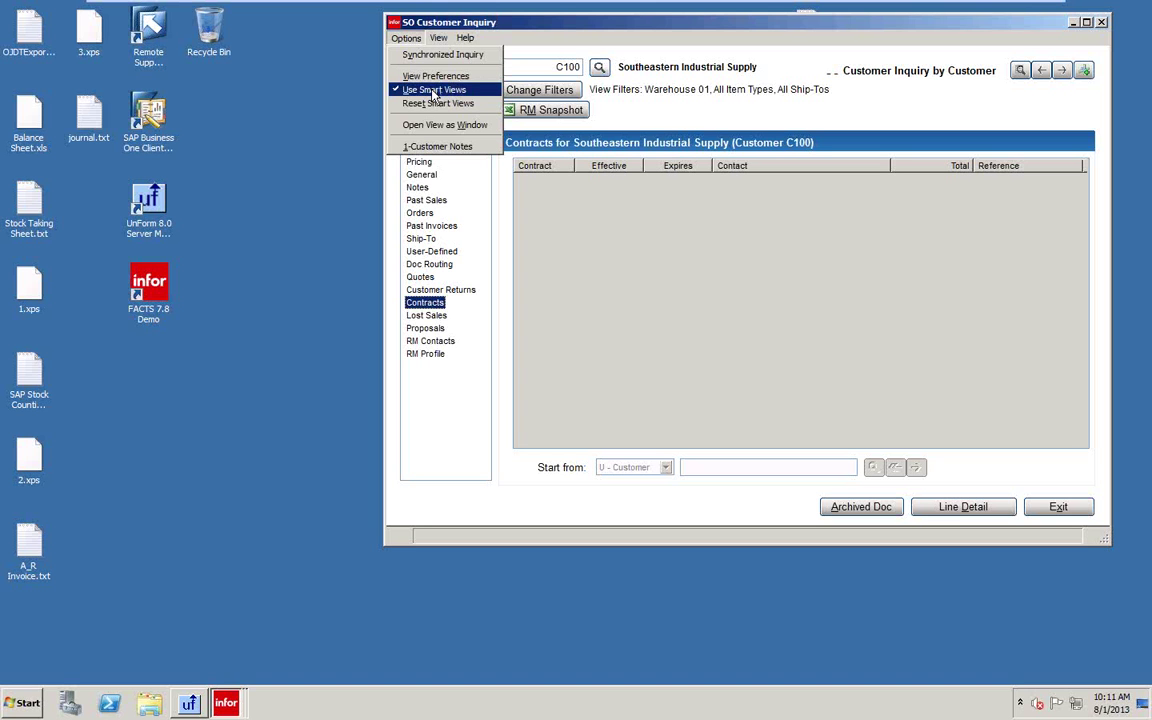
click(429, 171)
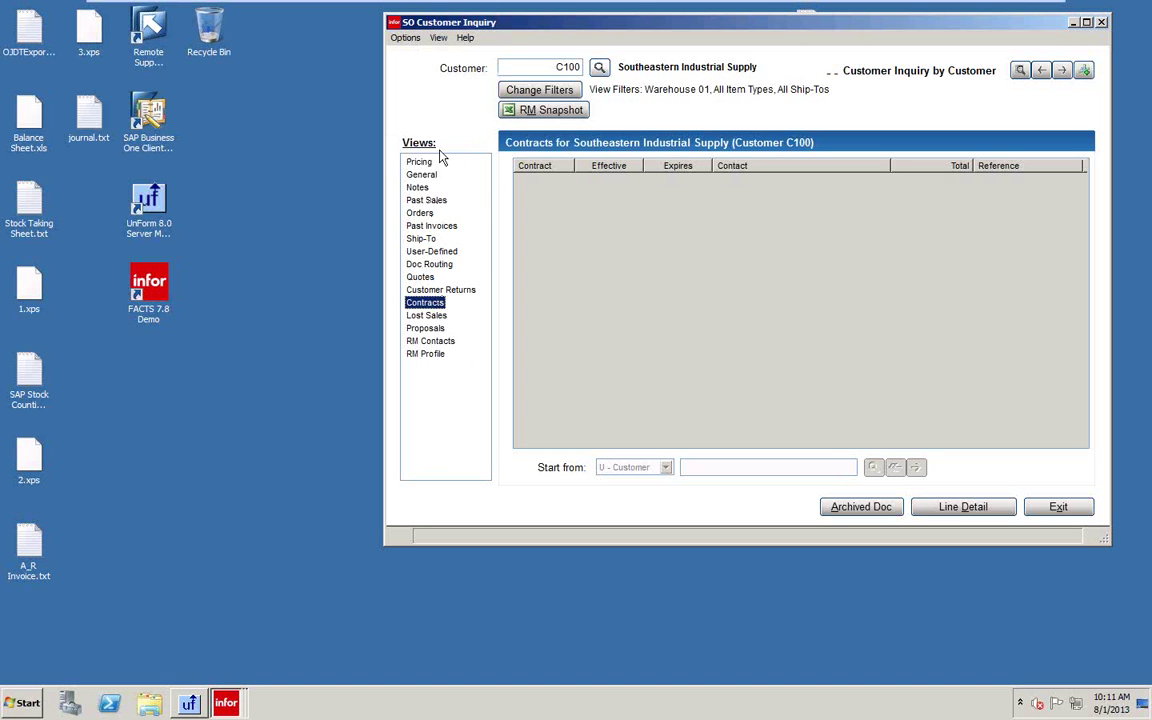
click(406, 38)
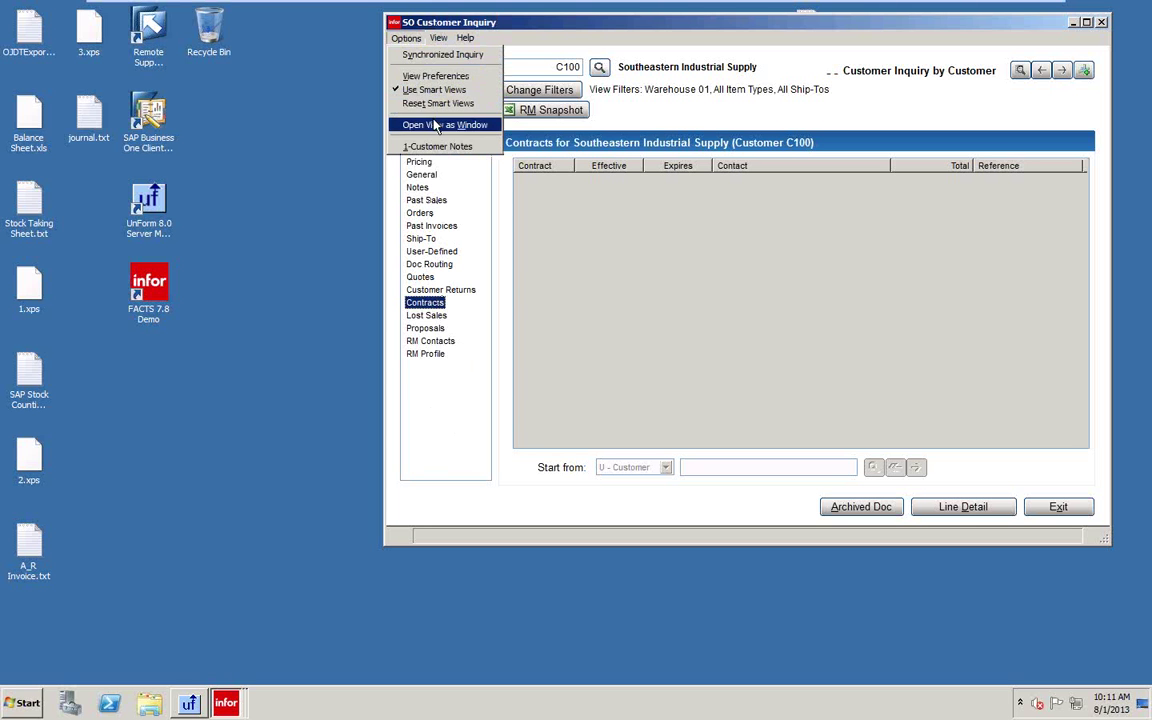
click(419, 78)
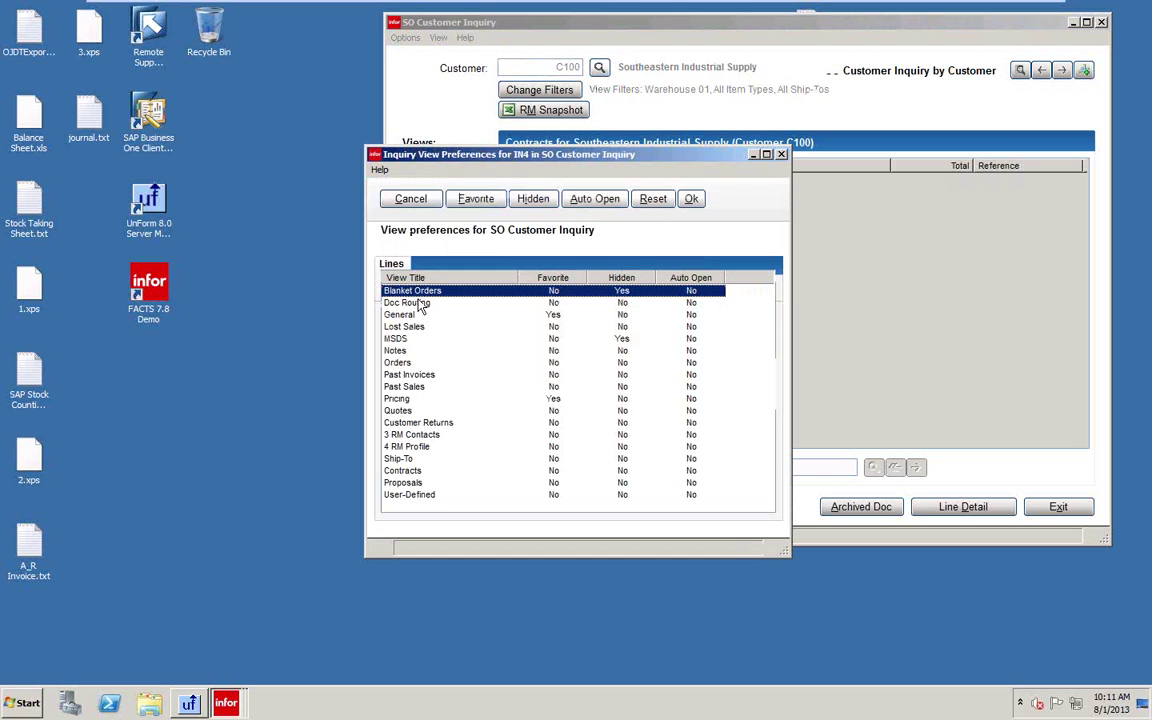
click(693, 200)
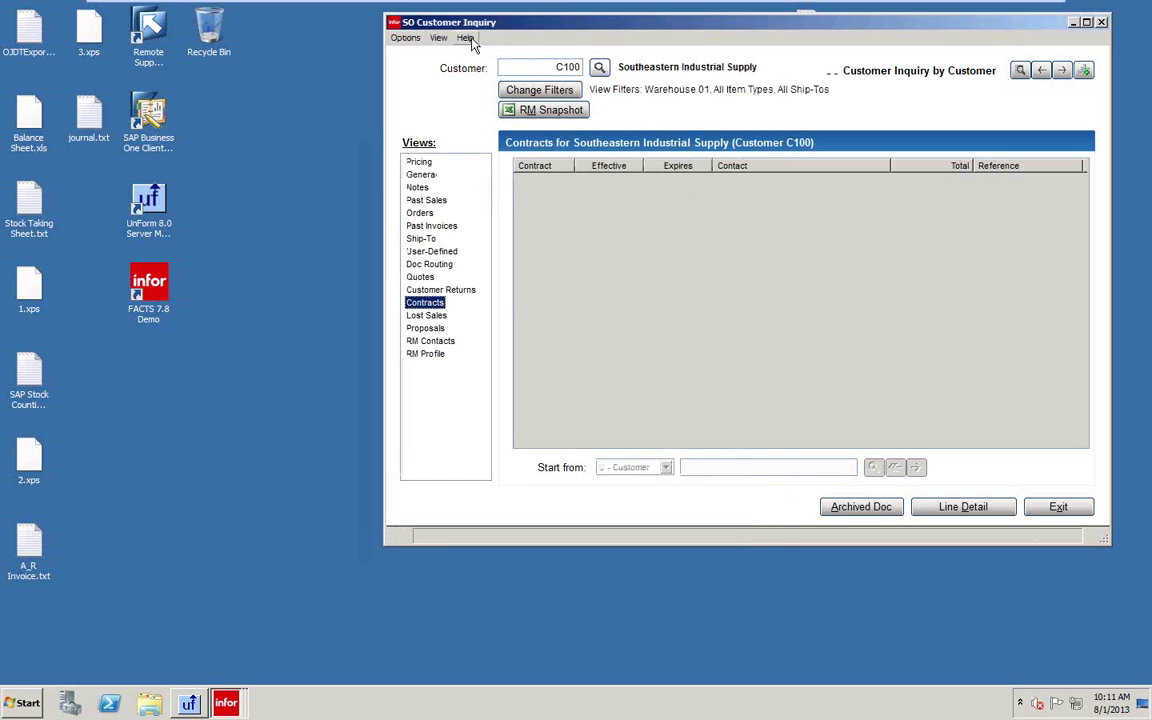
Step: Open the customer search from the customer inquiry and sort the list by U - Customer Search
click(406, 38)
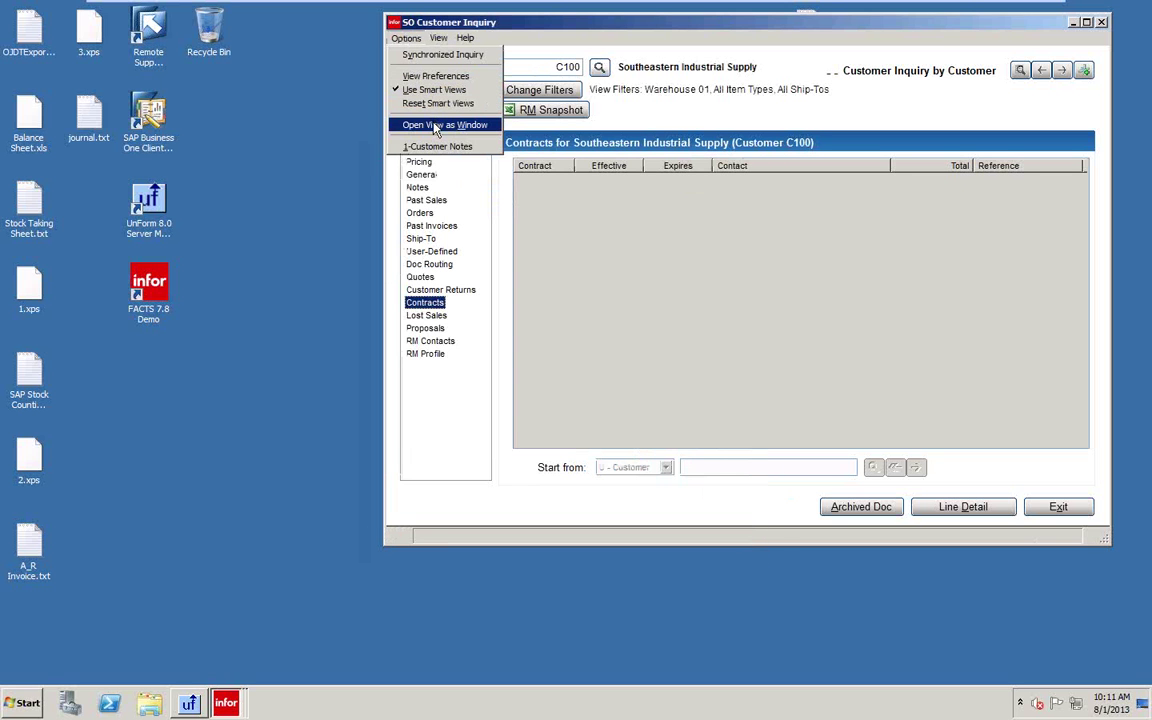
click(602, 70)
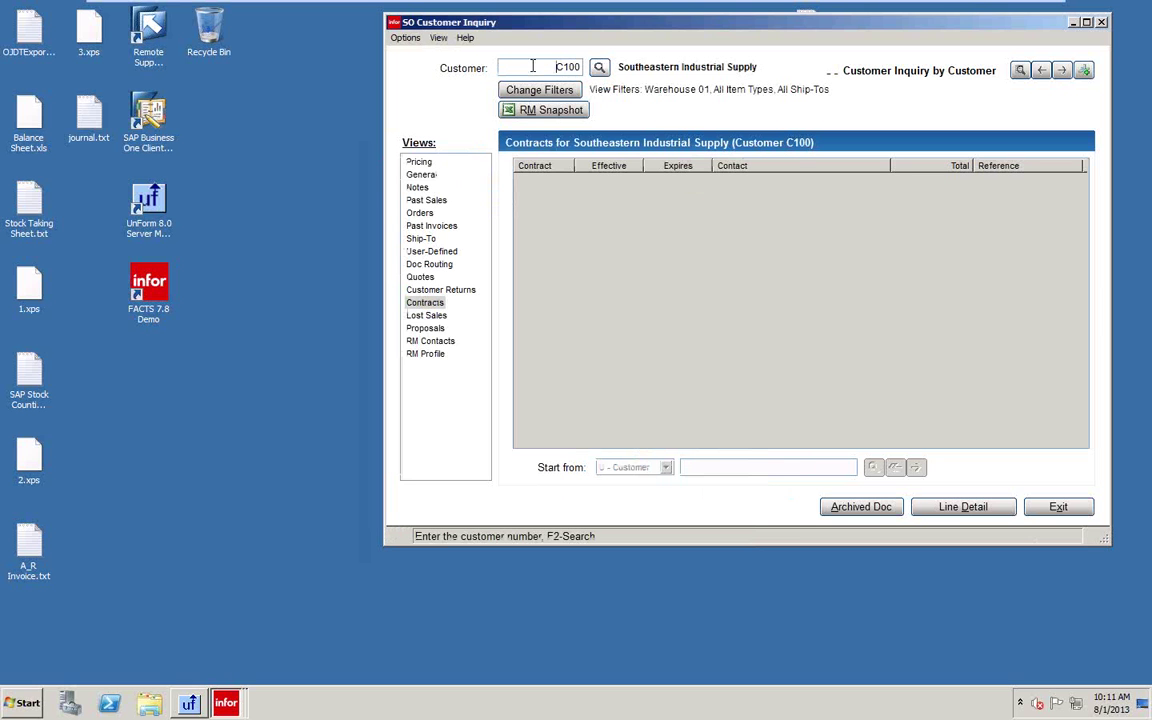
click(599, 70)
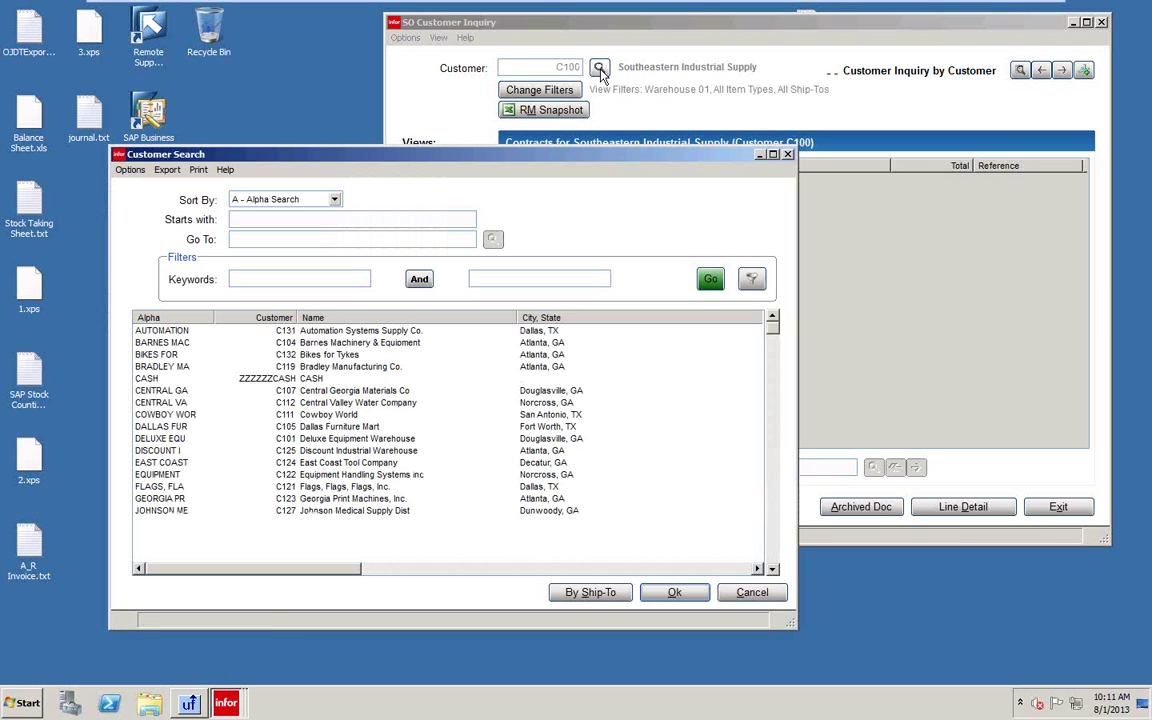
drag(367, 154, 483, 90)
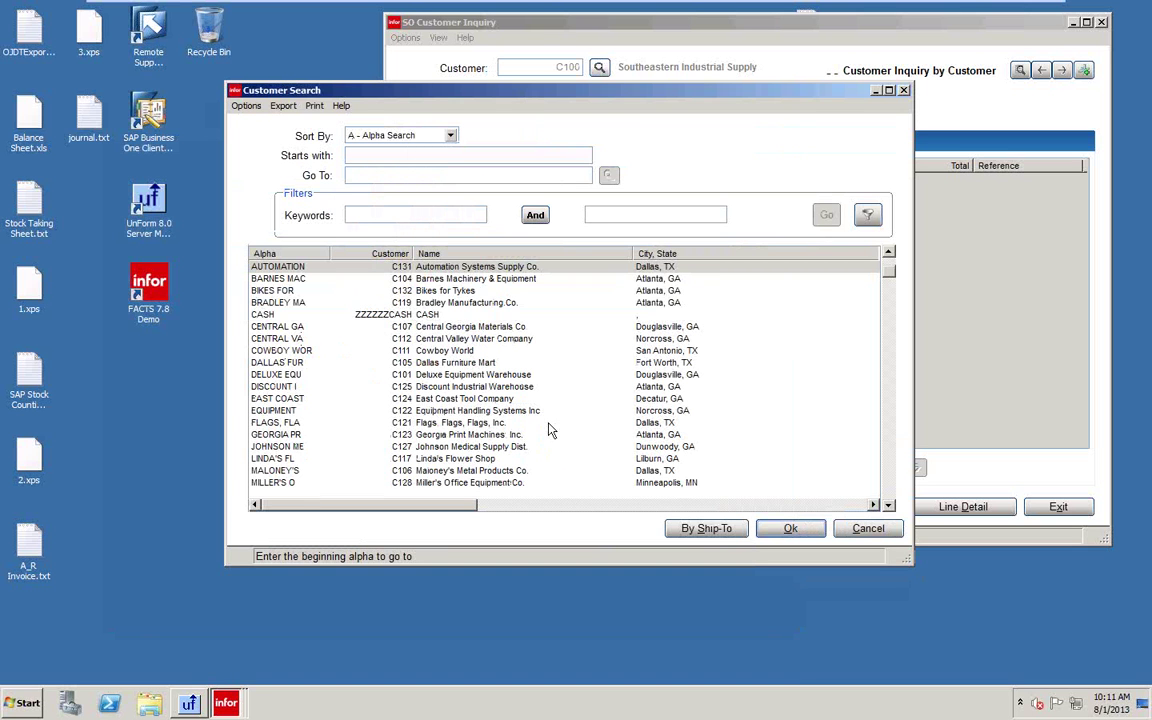
drag(470, 505, 365, 503)
click(450, 135)
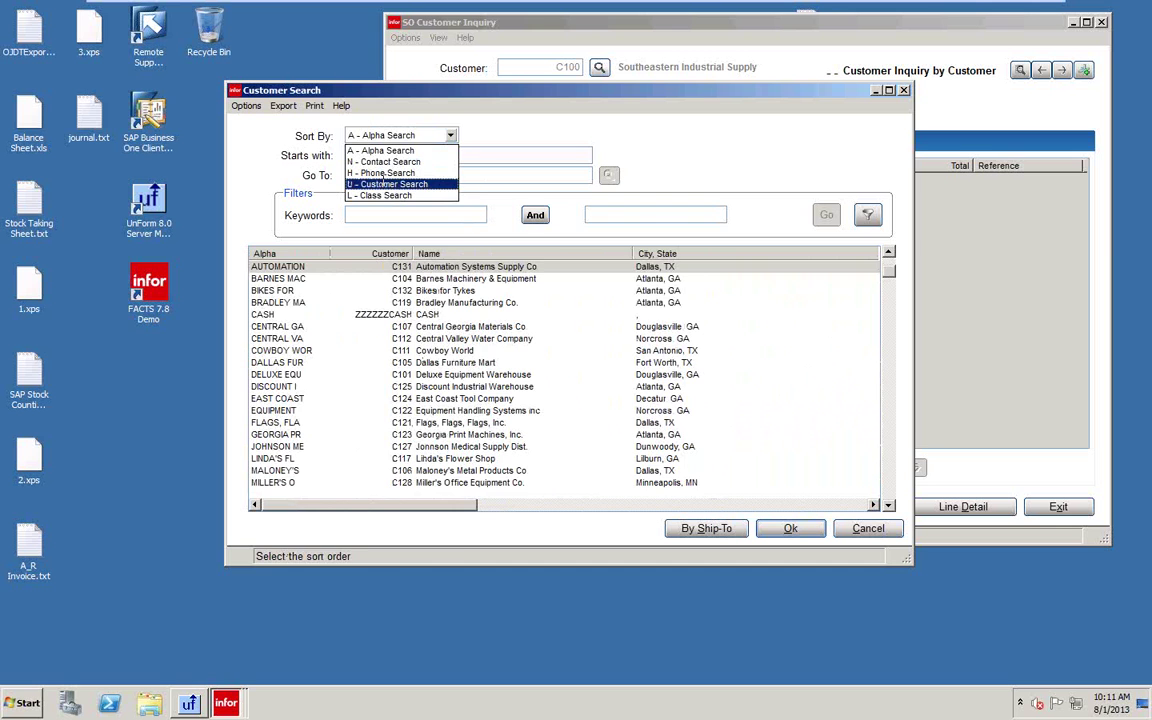
click(388, 185)
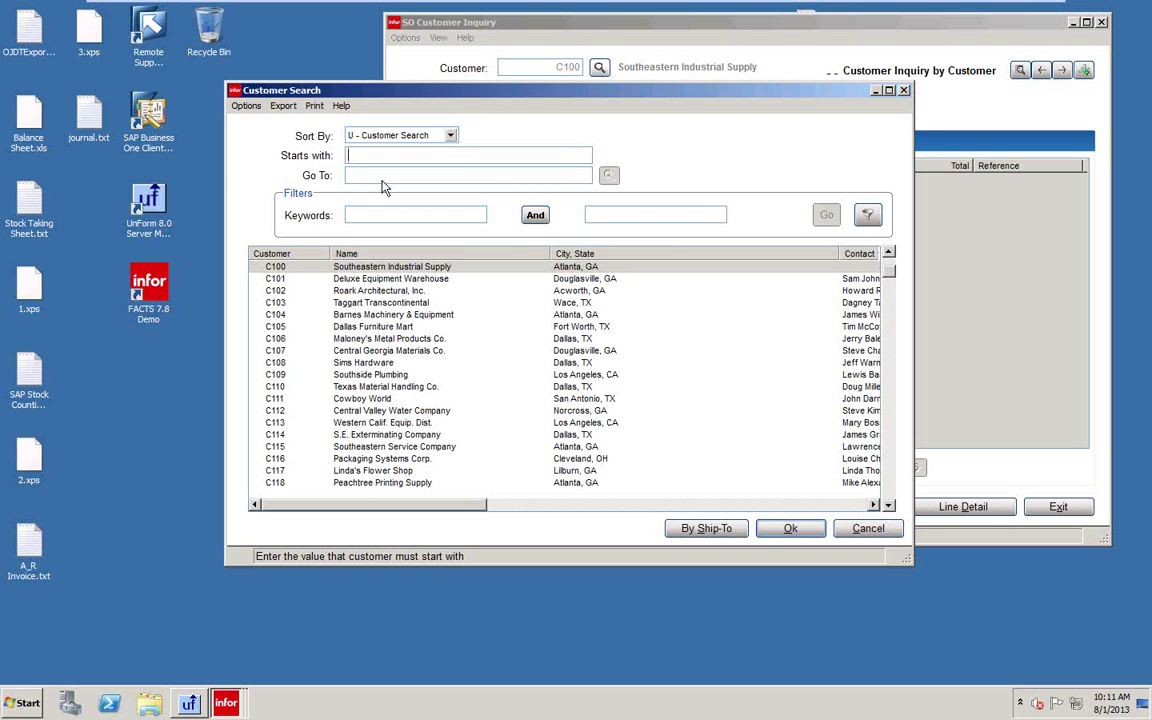
Step: Set the customer search's default sort order to 4 - Customer and open its column header settings
click(246, 106)
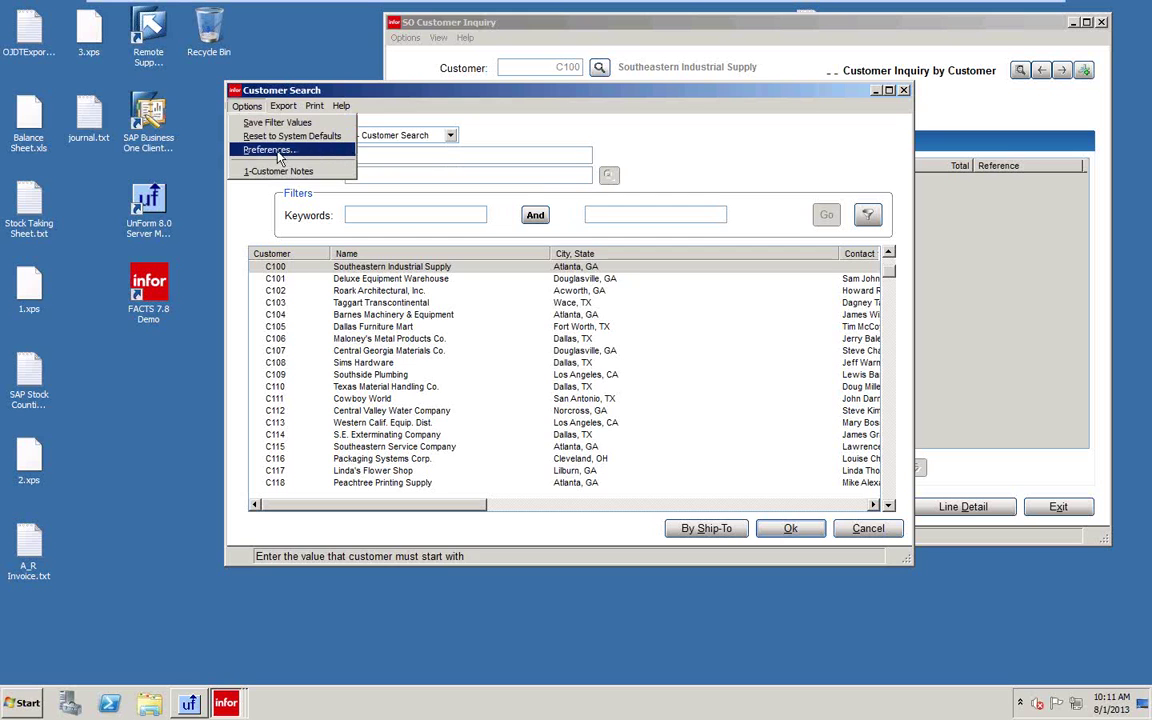
click(272, 150)
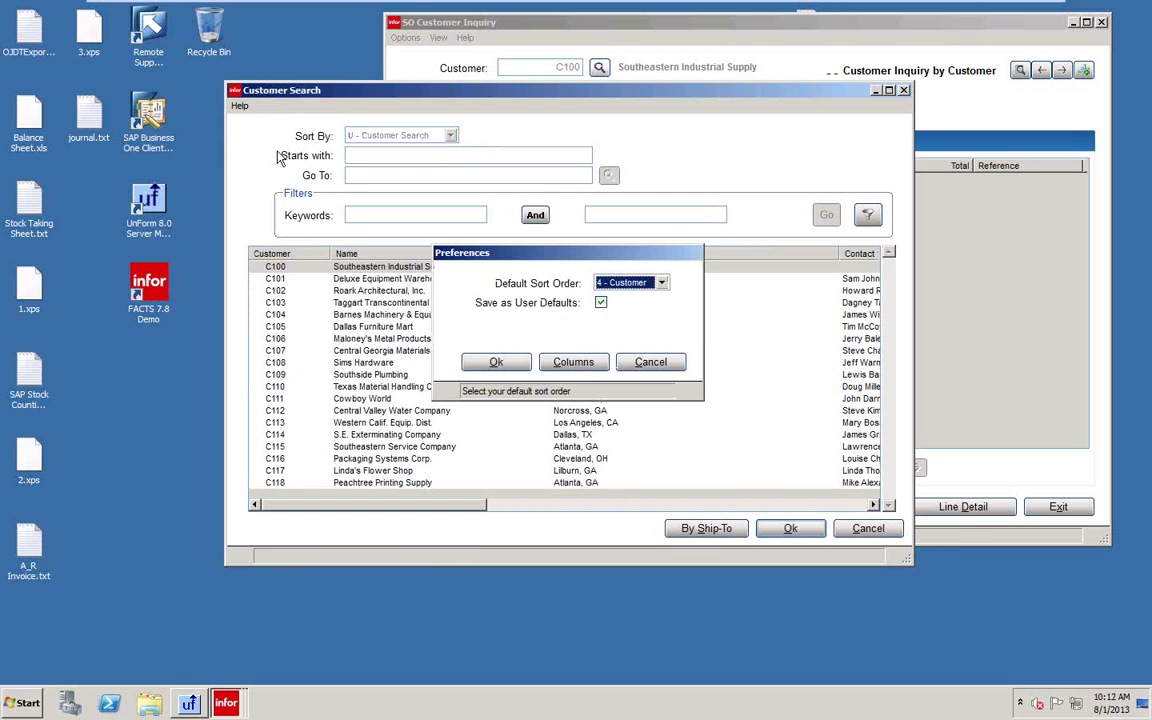
click(662, 284)
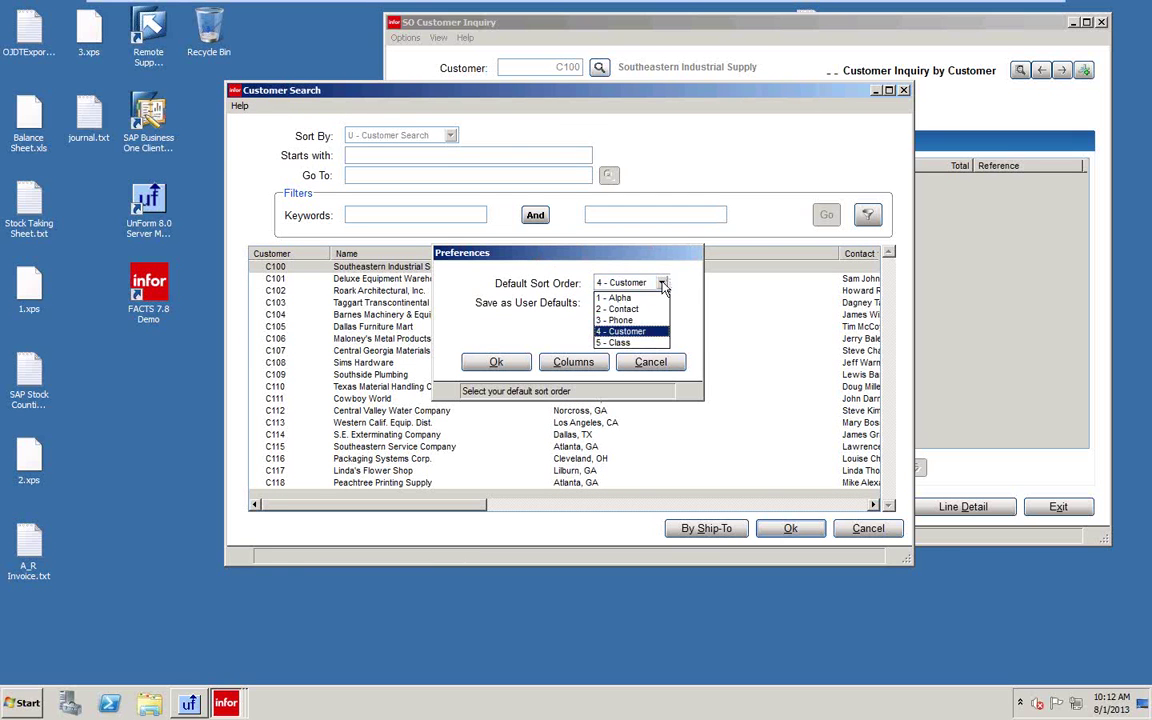
click(615, 333)
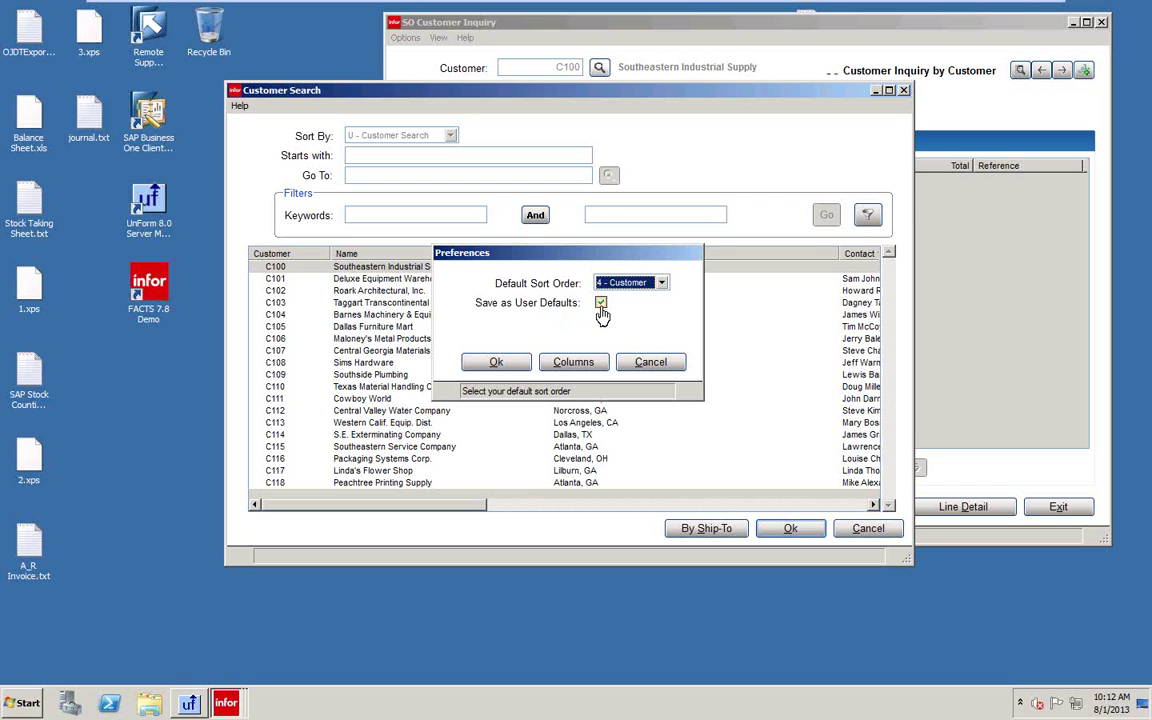
click(572, 364)
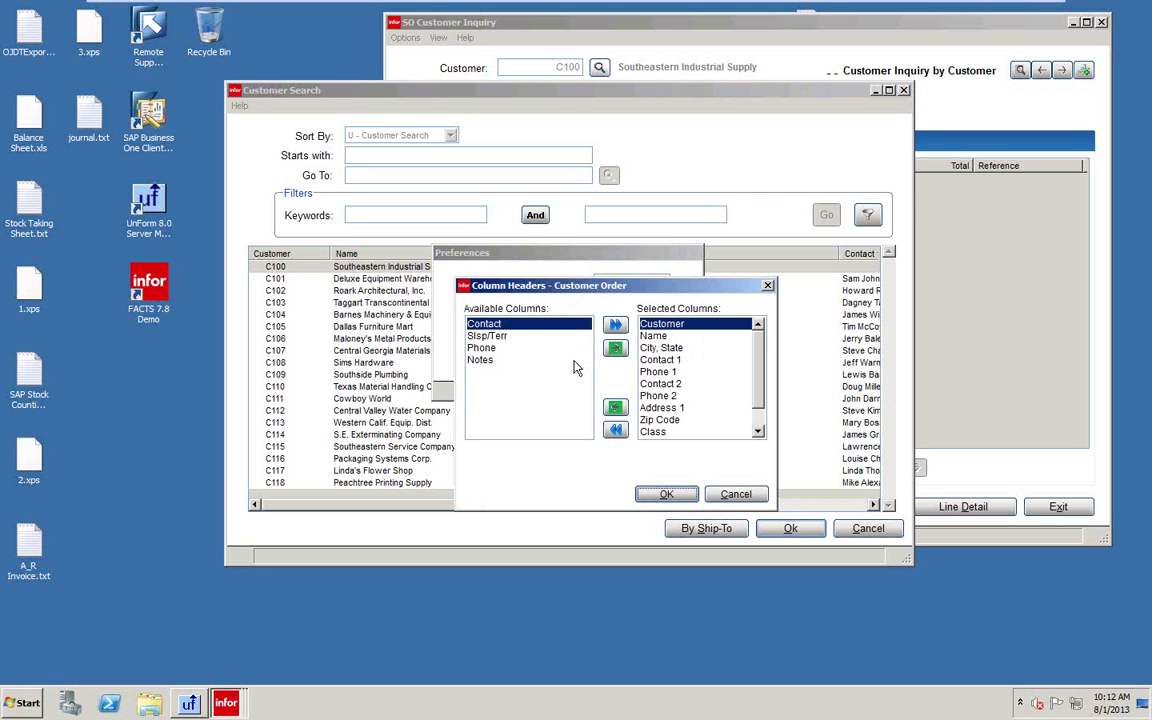
drag(575, 289, 235, 347)
drag(555, 252, 927, 140)
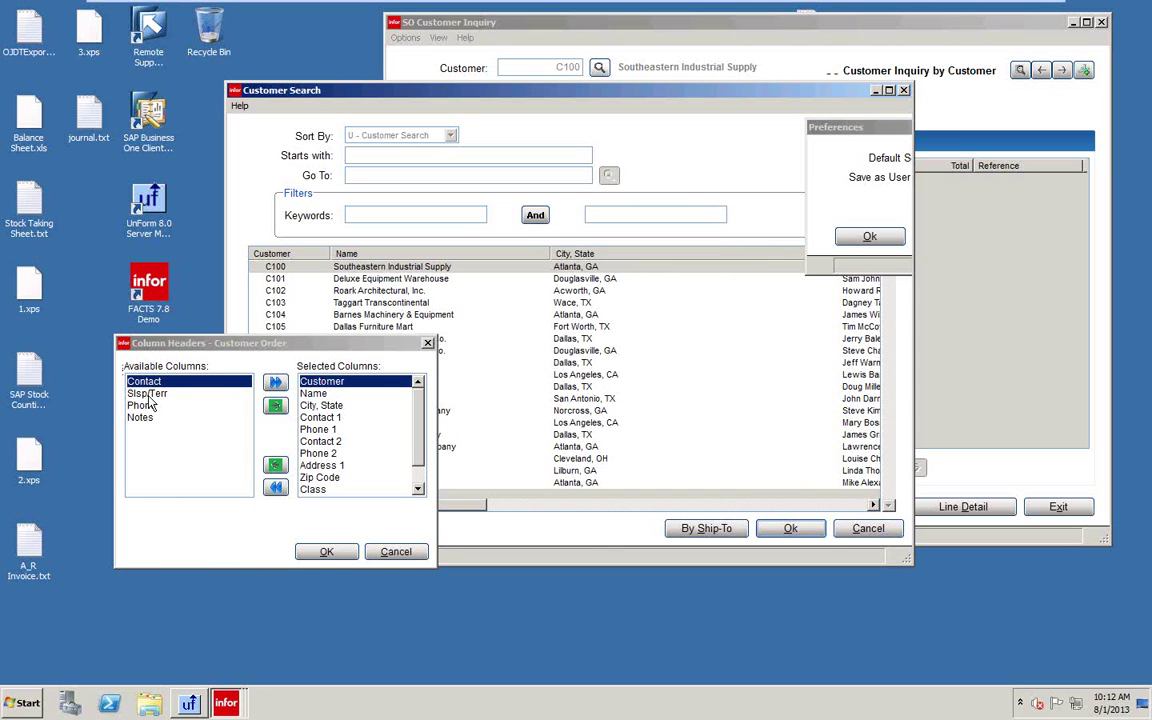
Step: Try adding the Slsp/Terr column before Name and remove it from the selected columns again
click(314, 393)
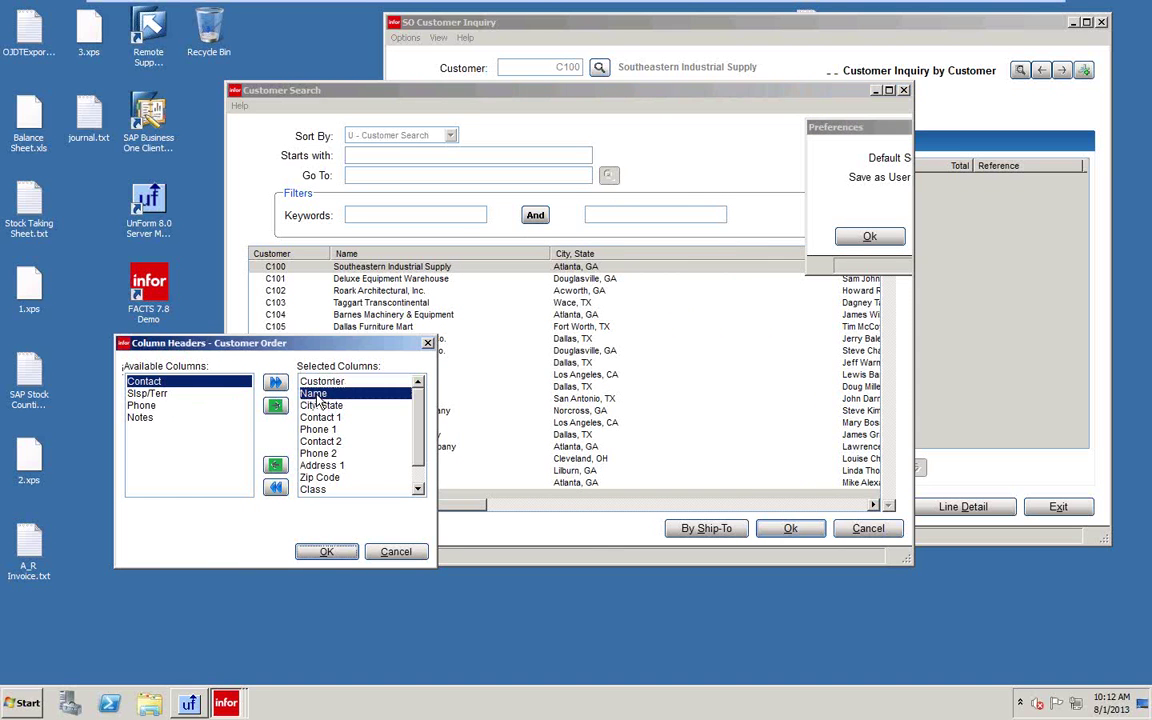
click(148, 393)
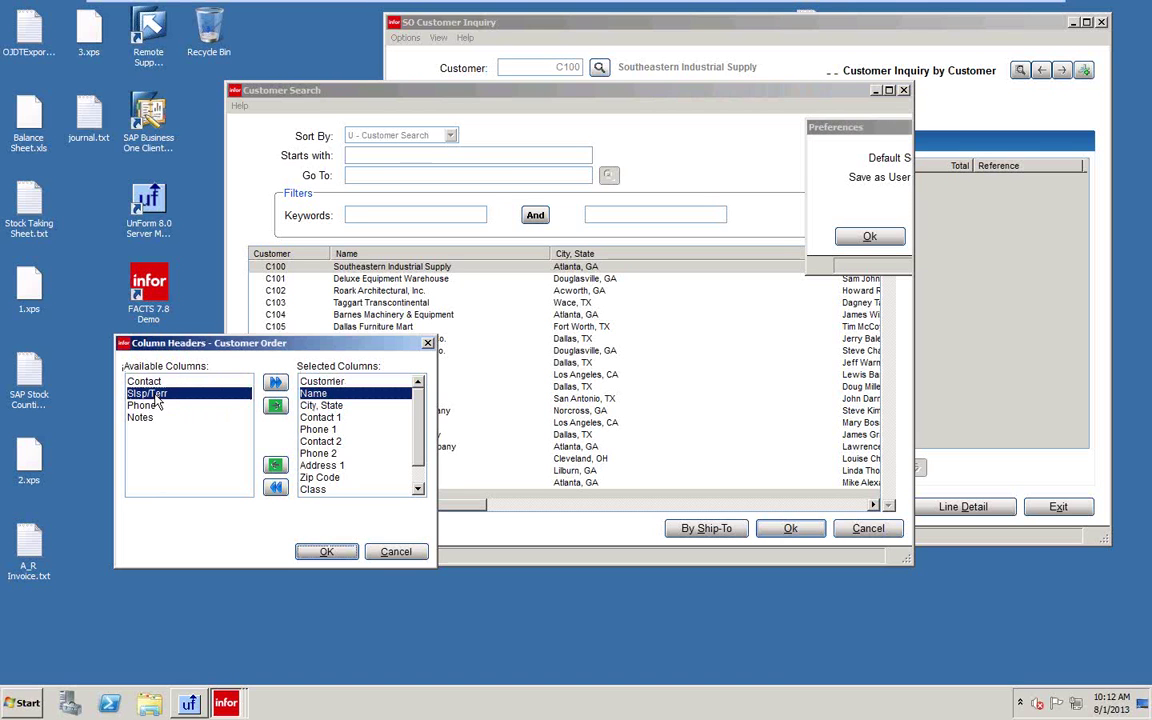
click(277, 410)
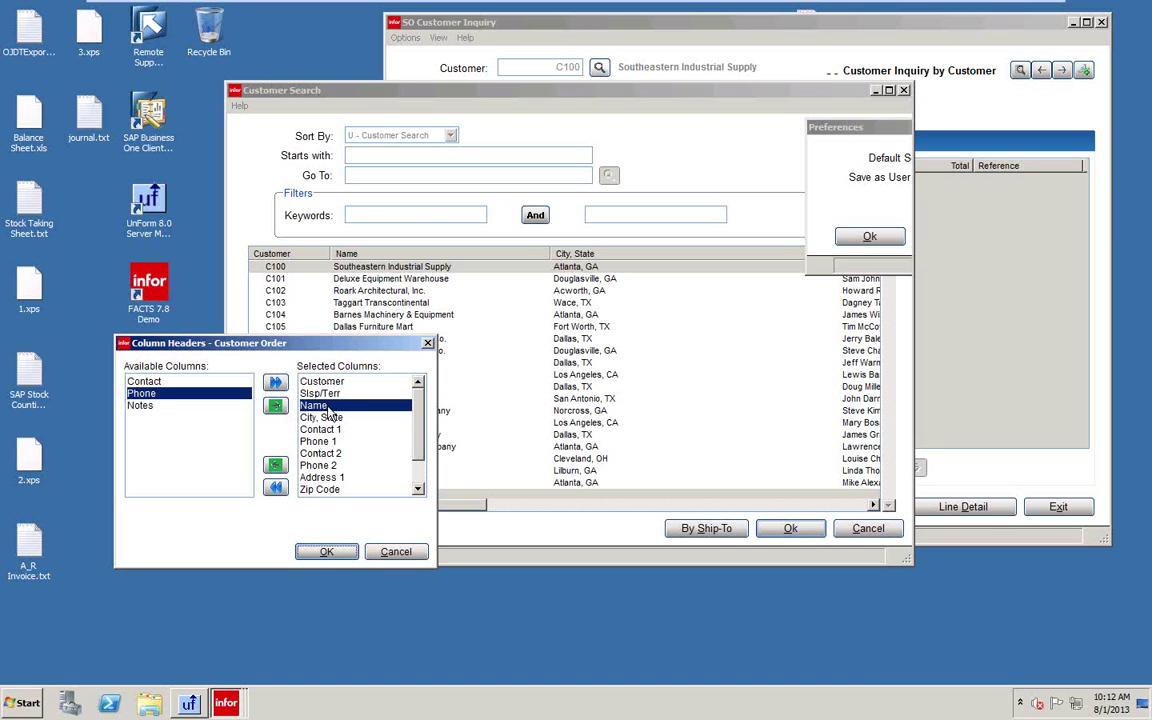
click(320, 394)
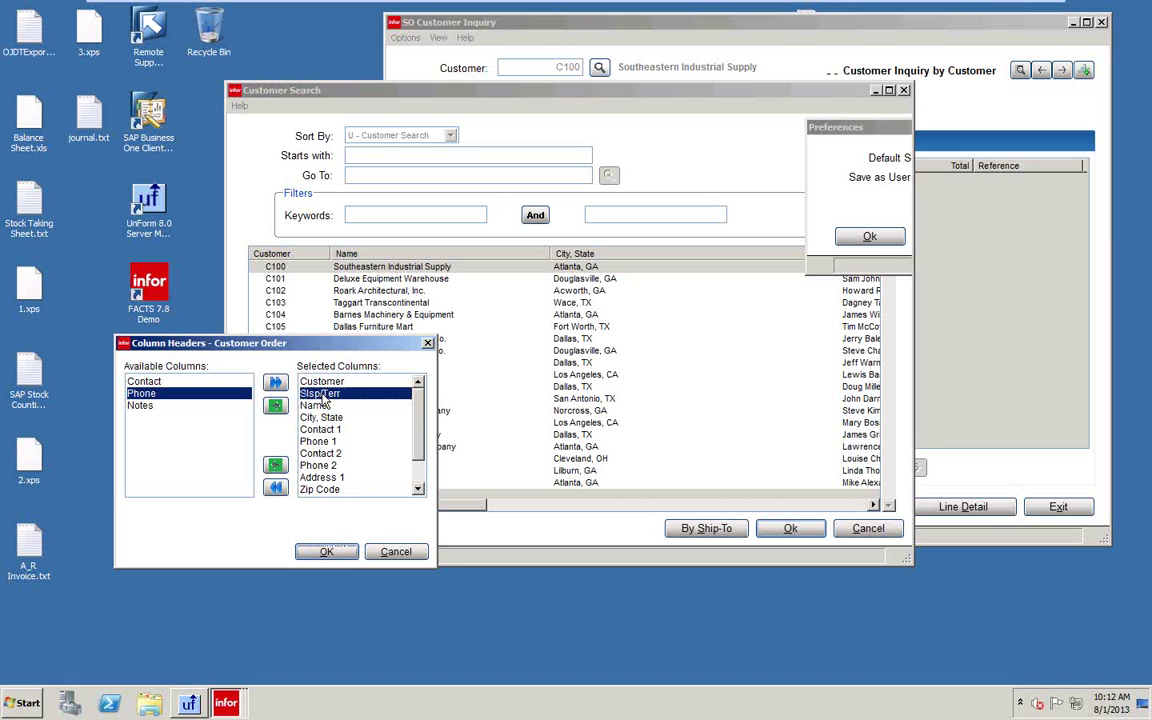
click(275, 466)
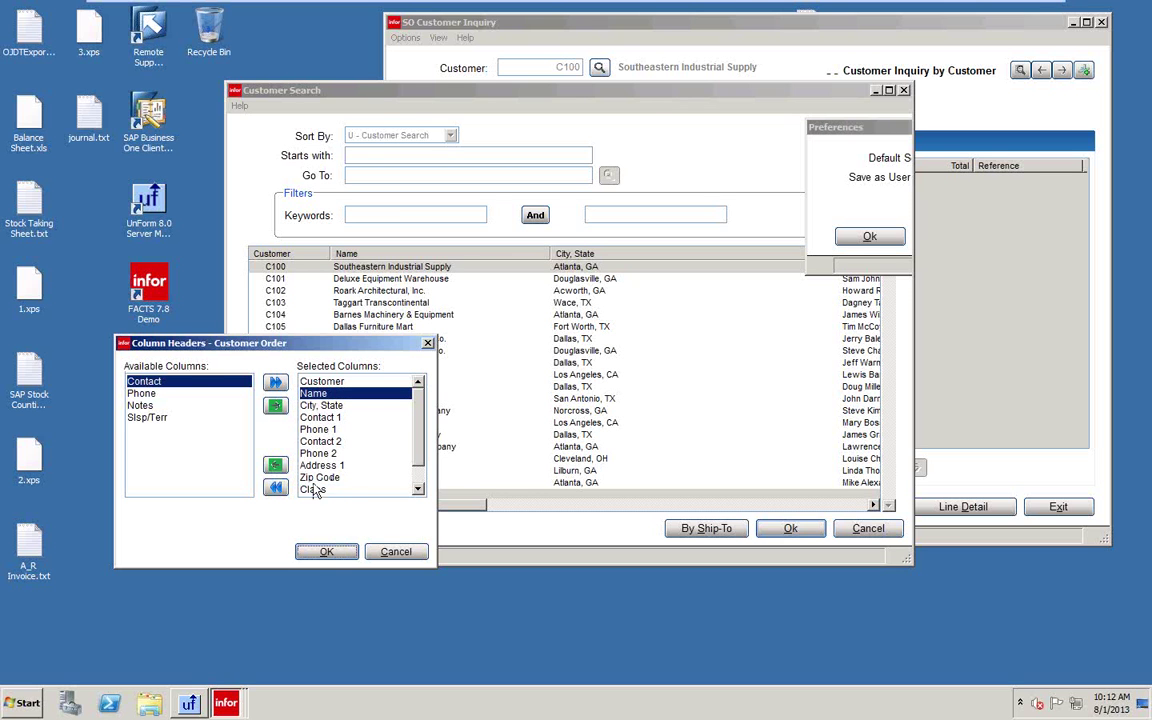
Step: Insert the Slsp/Terr column before Zip Code in the selected columns and review the column order
click(319, 479)
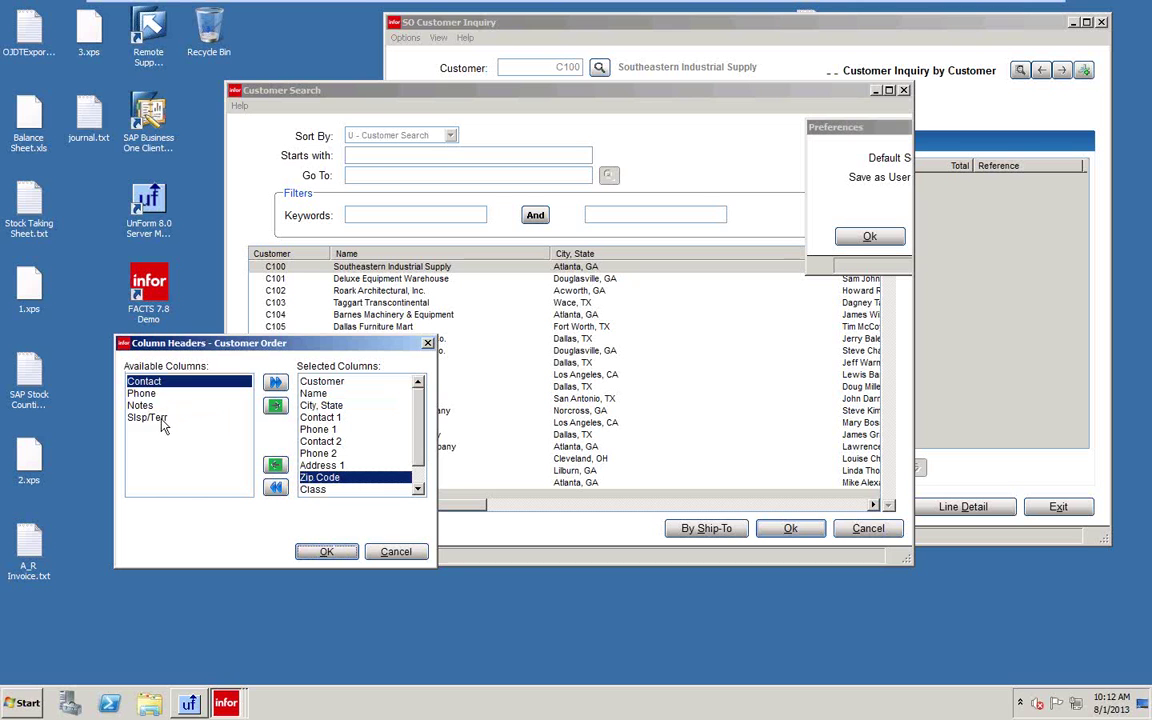
click(215, 417)
click(275, 408)
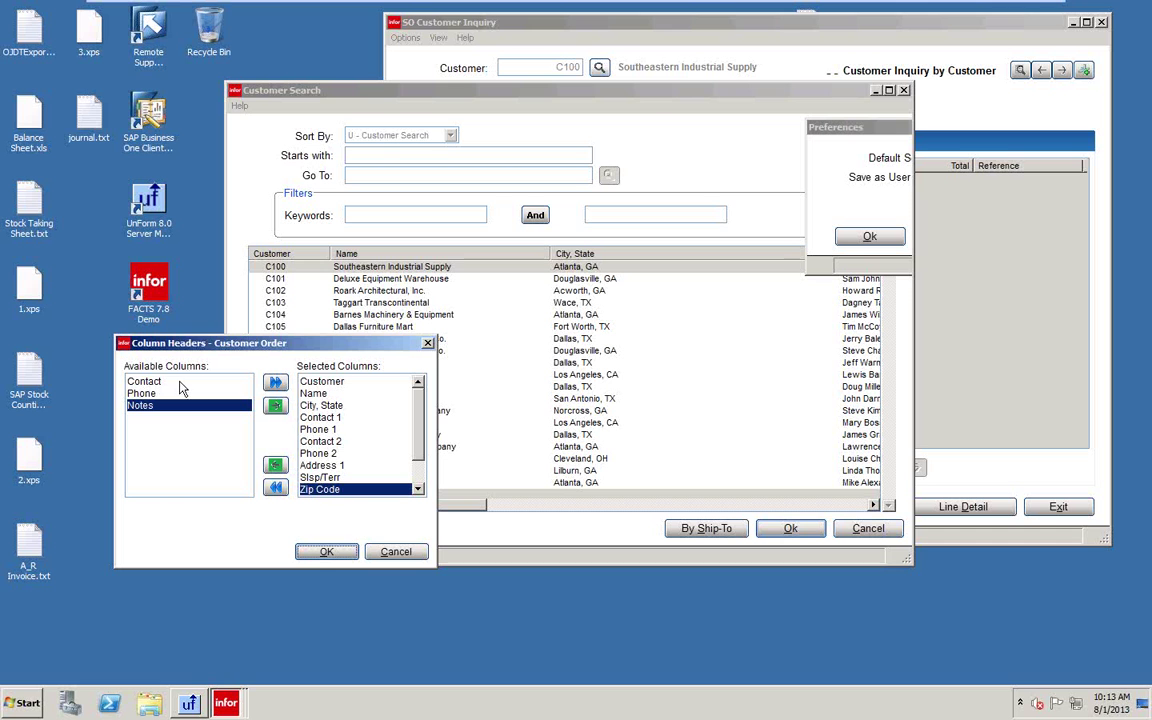
drag(422, 428, 424, 455)
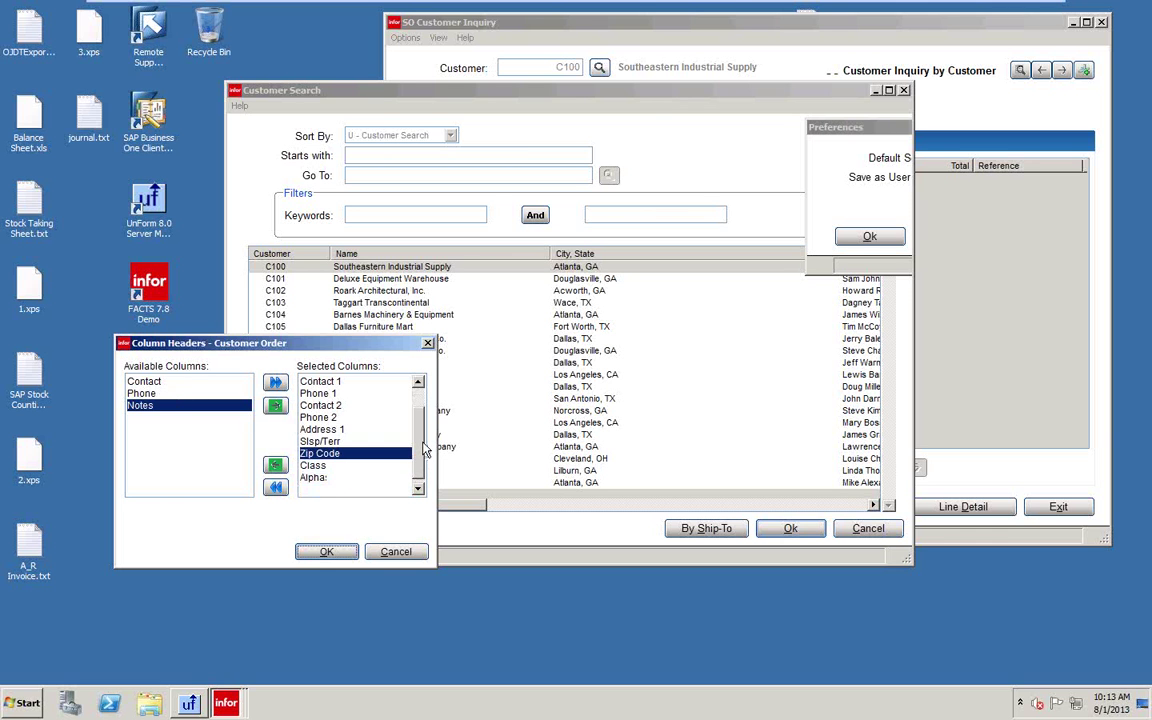
scroll(424, 455, up, 1)
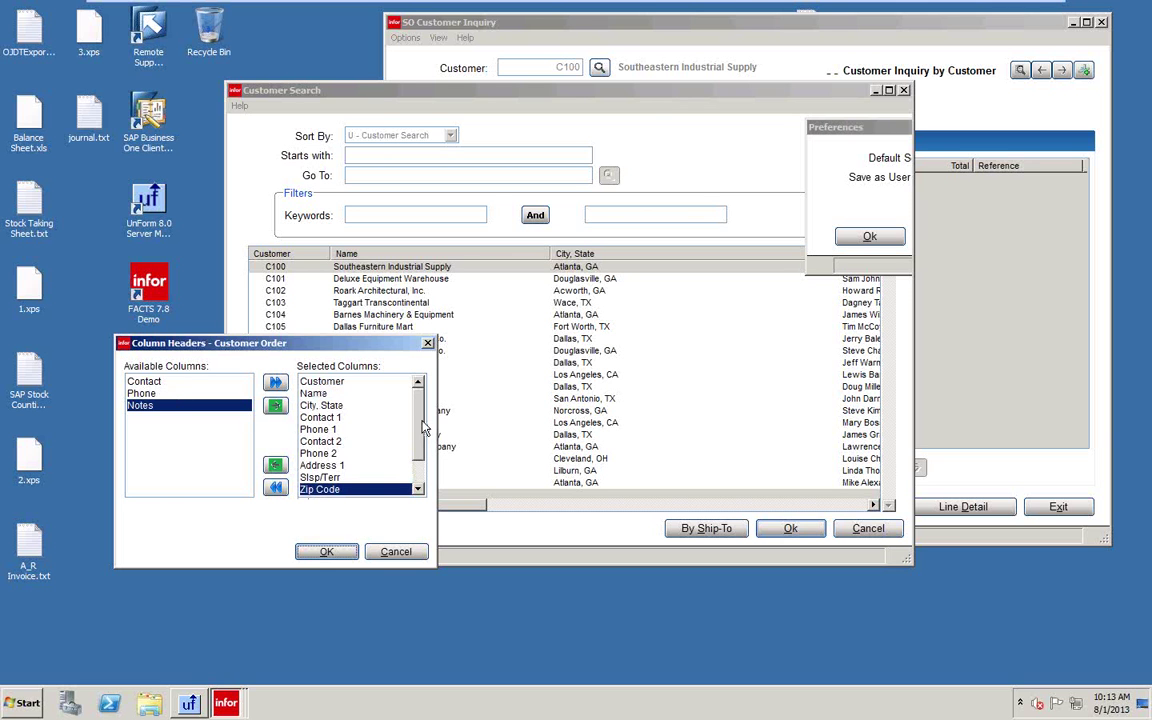
Step: Remove Contact 2 from the selected columns and save the customer search preferences
click(322, 444)
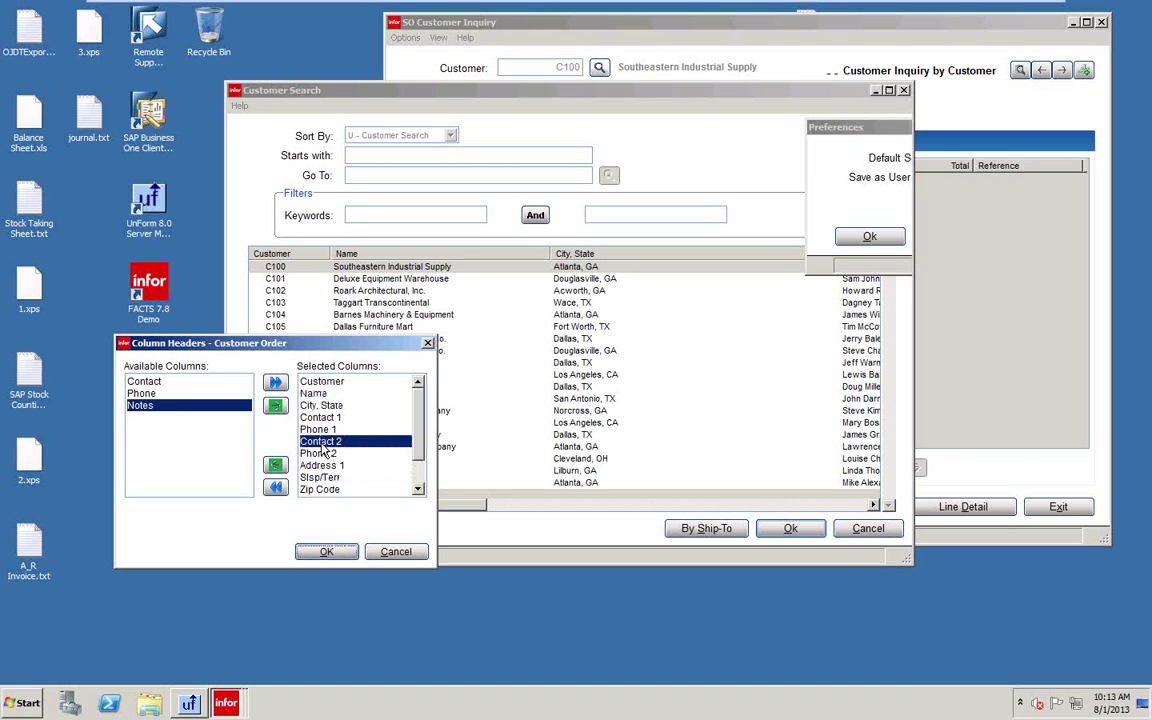
click(275, 405)
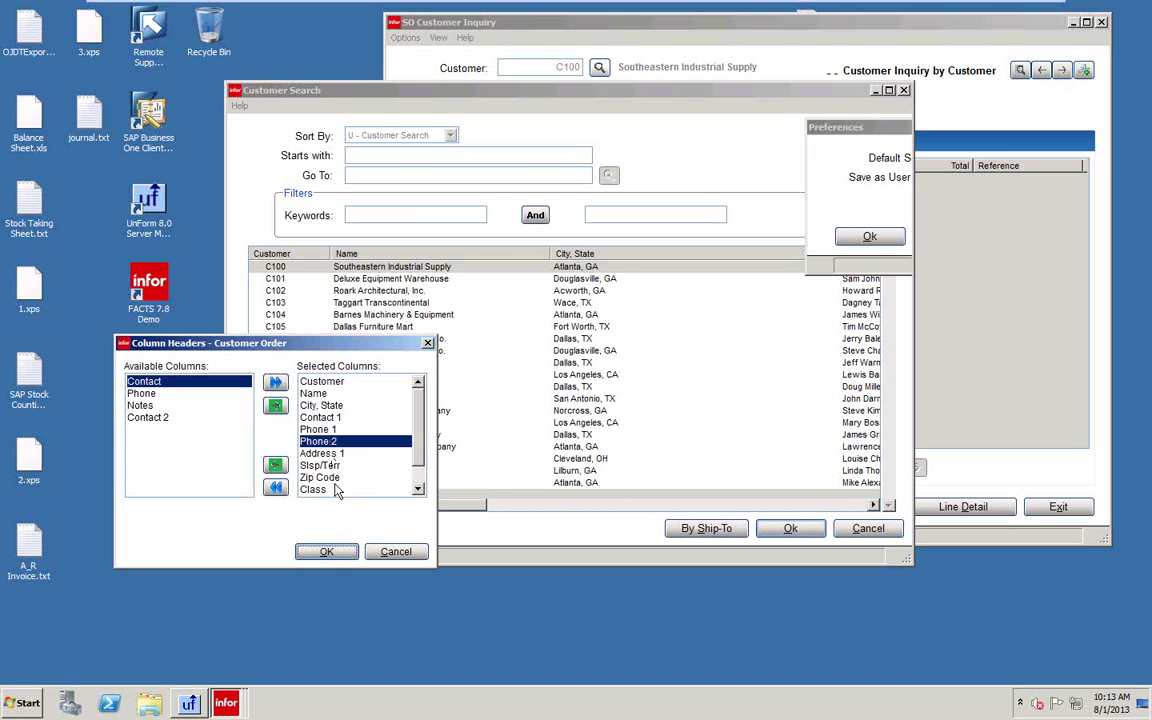
click(327, 552)
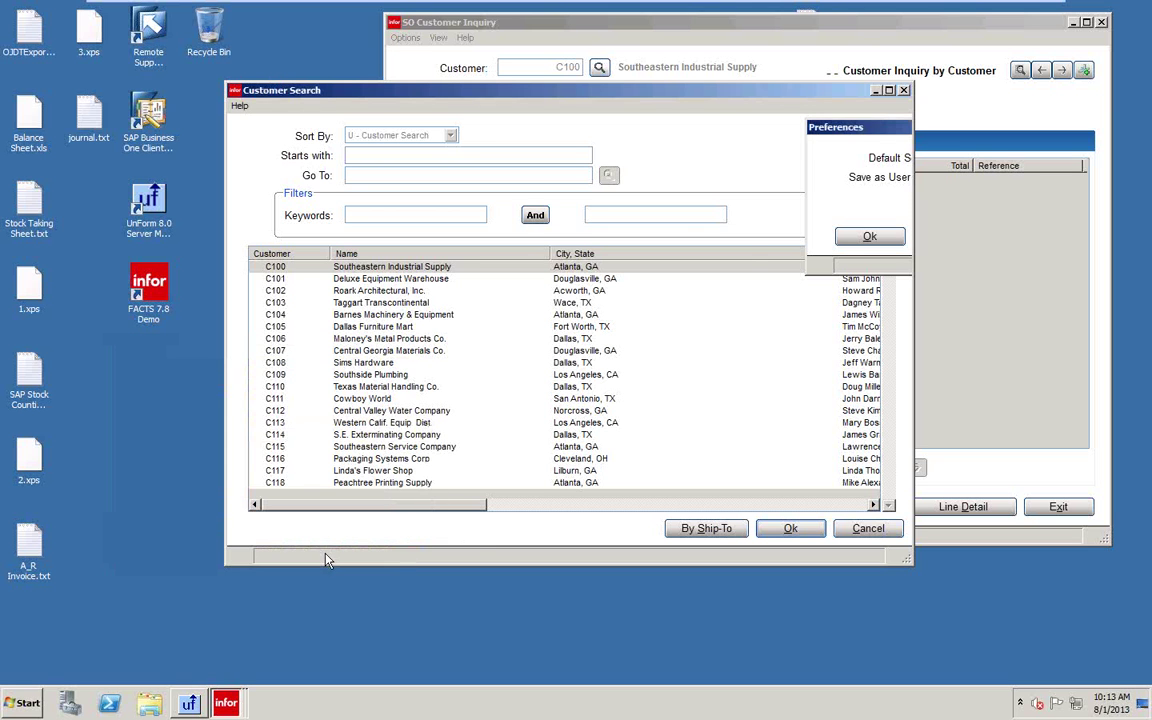
drag(866, 126, 569, 143)
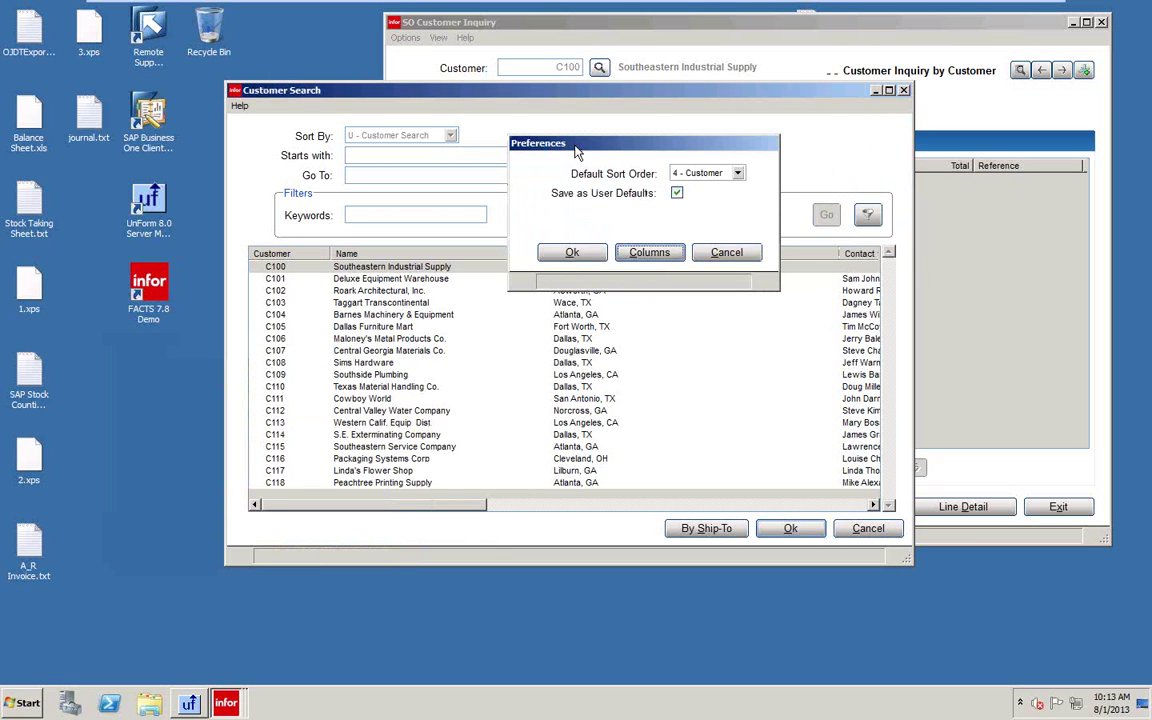
click(572, 253)
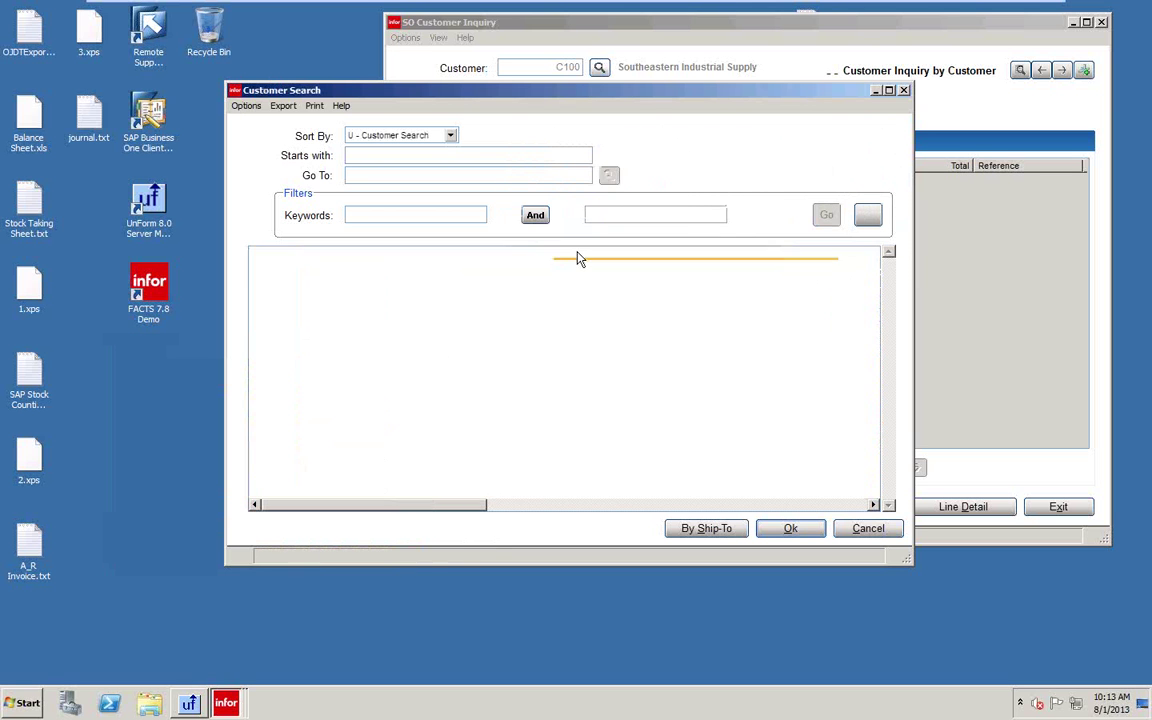
Step: Reopen the customer search, select Barnes Machinery & Equipment and show its Pricing view in the inquiry
click(866, 530)
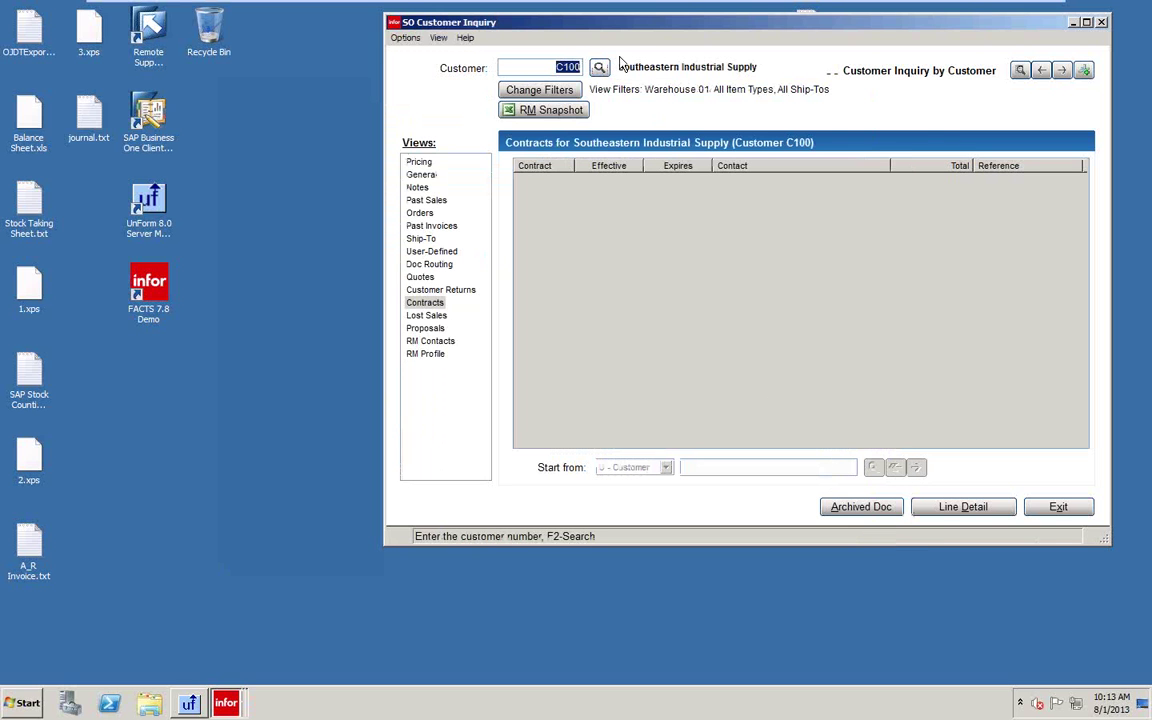
click(600, 70)
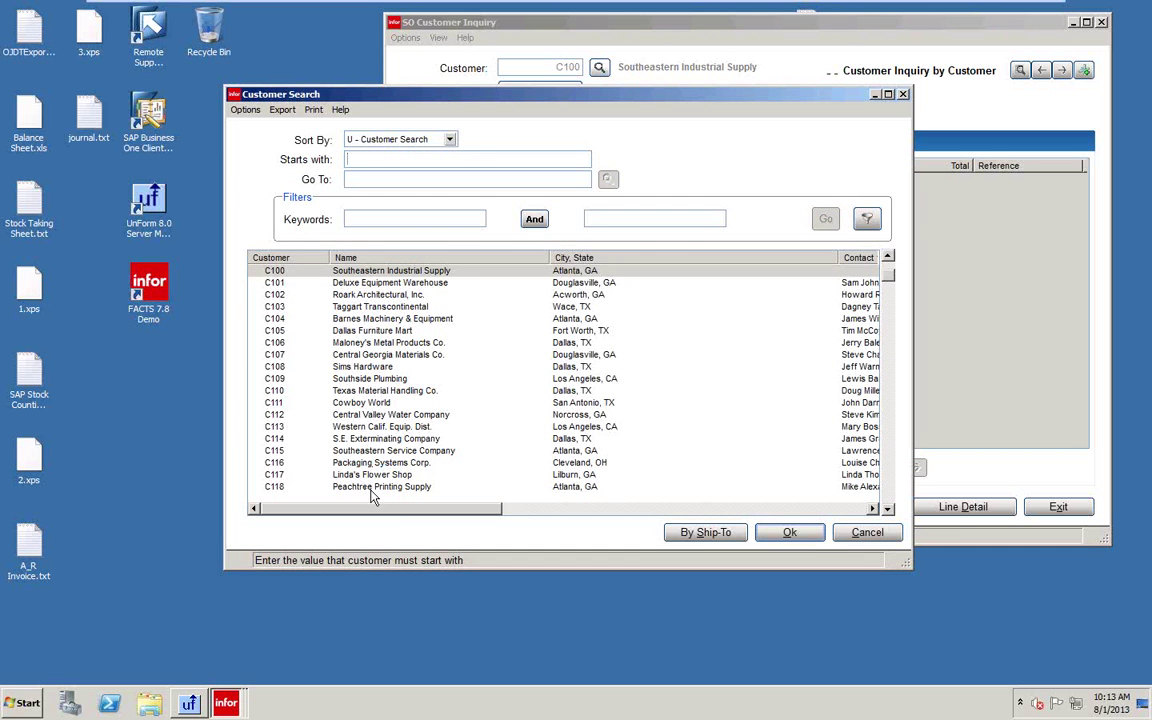
drag(392, 512, 735, 517)
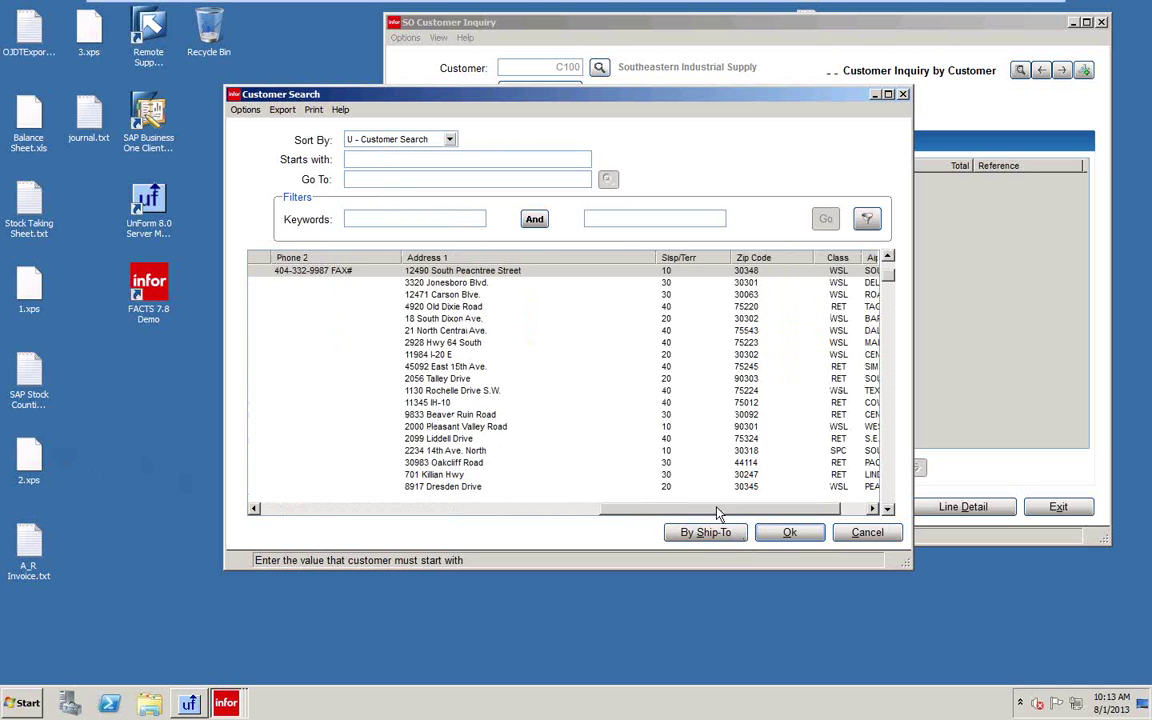
drag(660, 509, 293, 430)
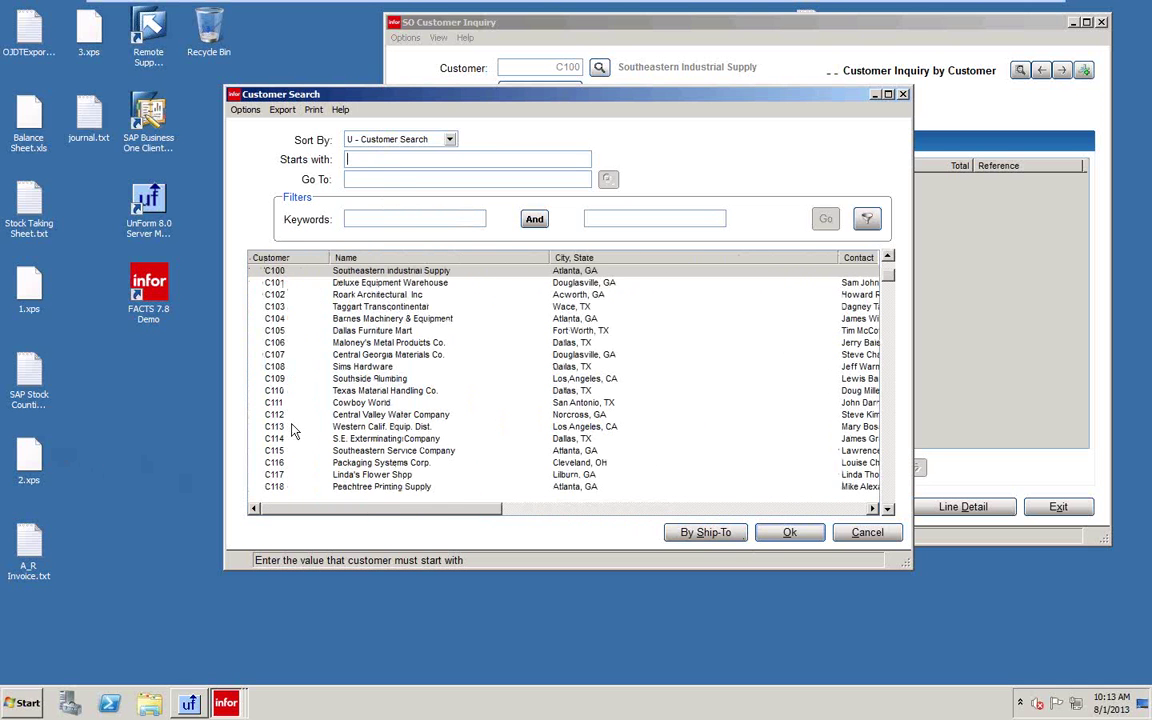
click(272, 318)
click(797, 533)
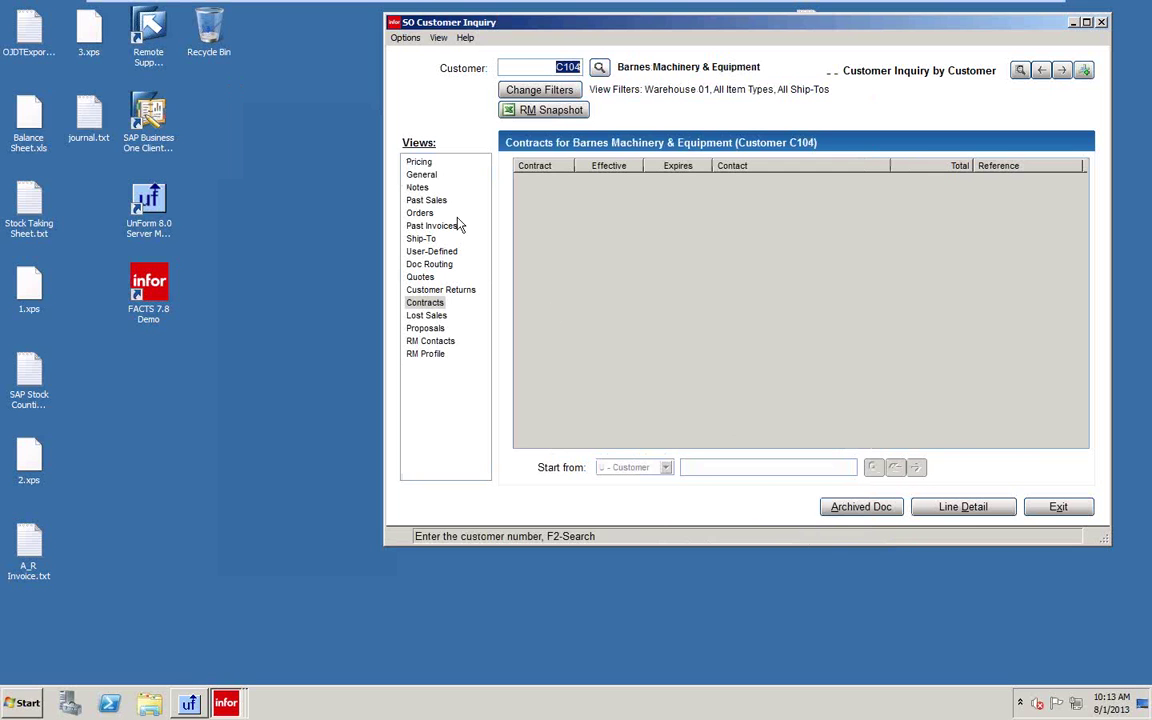
click(419, 163)
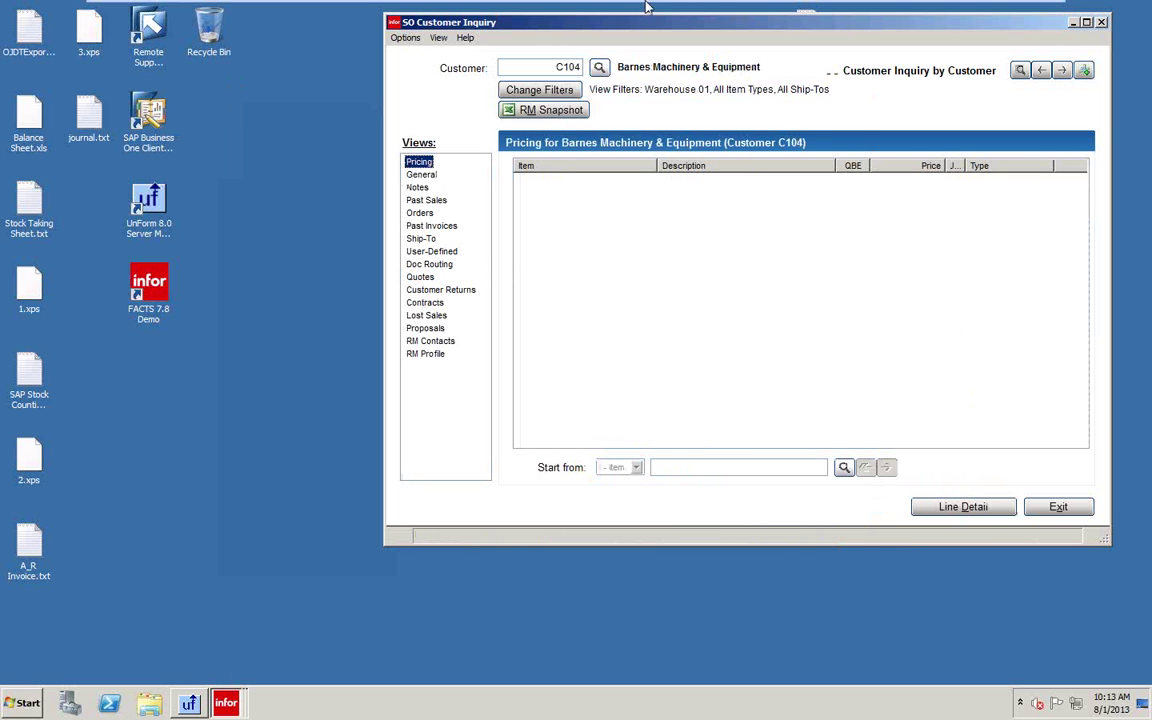
drag(641, 34, 484, 63)
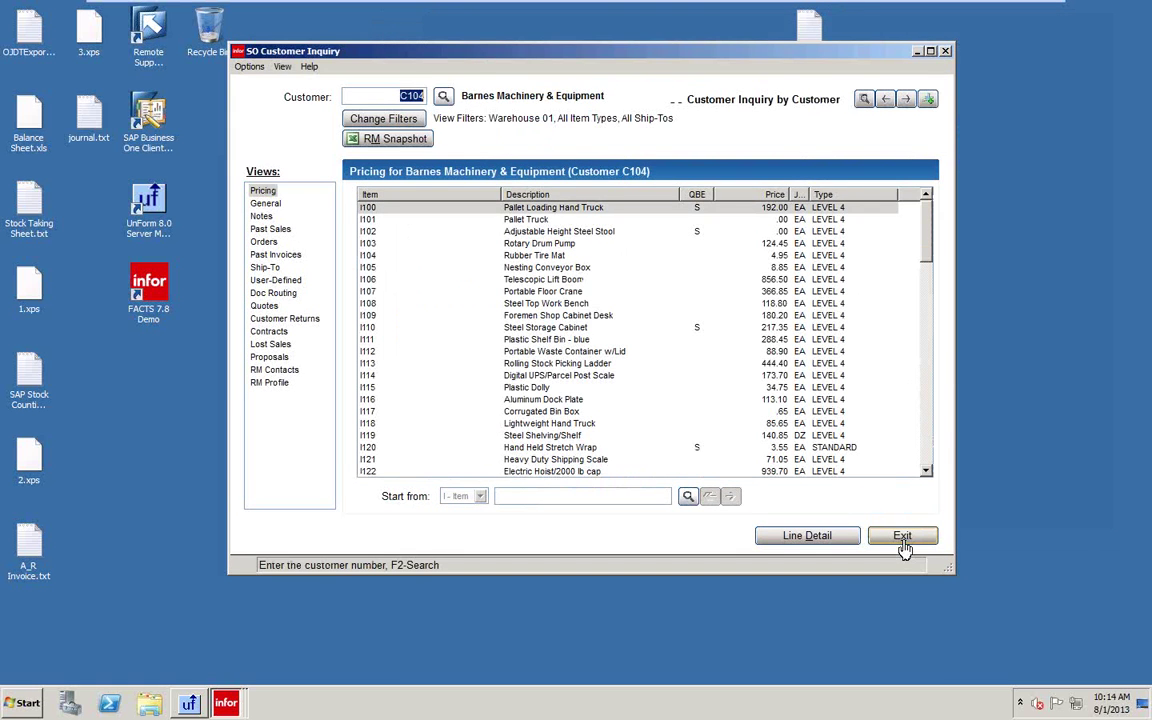
Step: Exit the customer inquiry and open the Item Inquiry
click(903, 540)
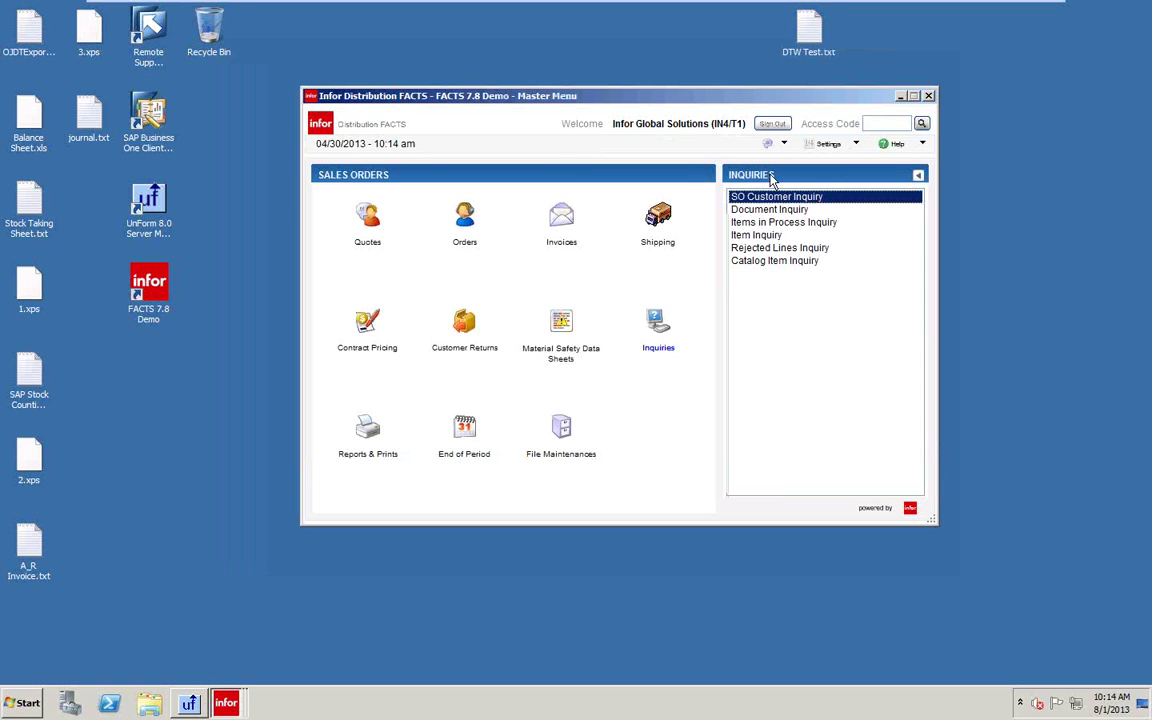
click(757, 238)
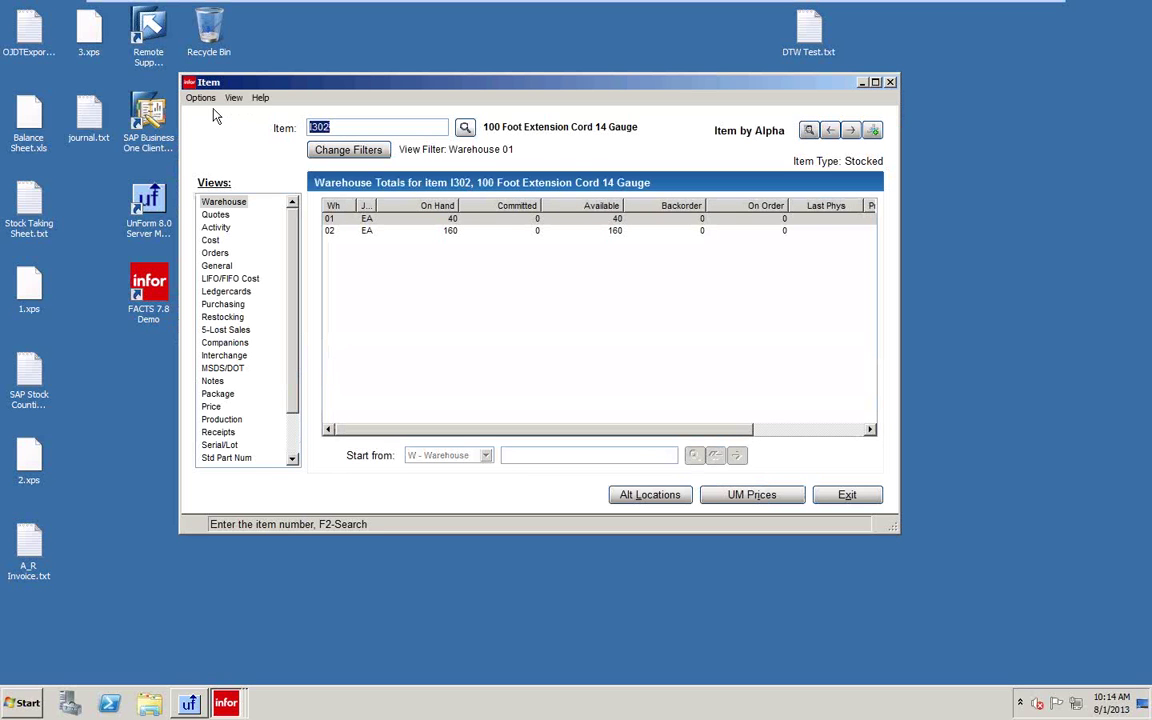
Step: Check the Item Inquiry options, exit the inquiry and open the Order Status Report from the Sales Orders reports
click(200, 98)
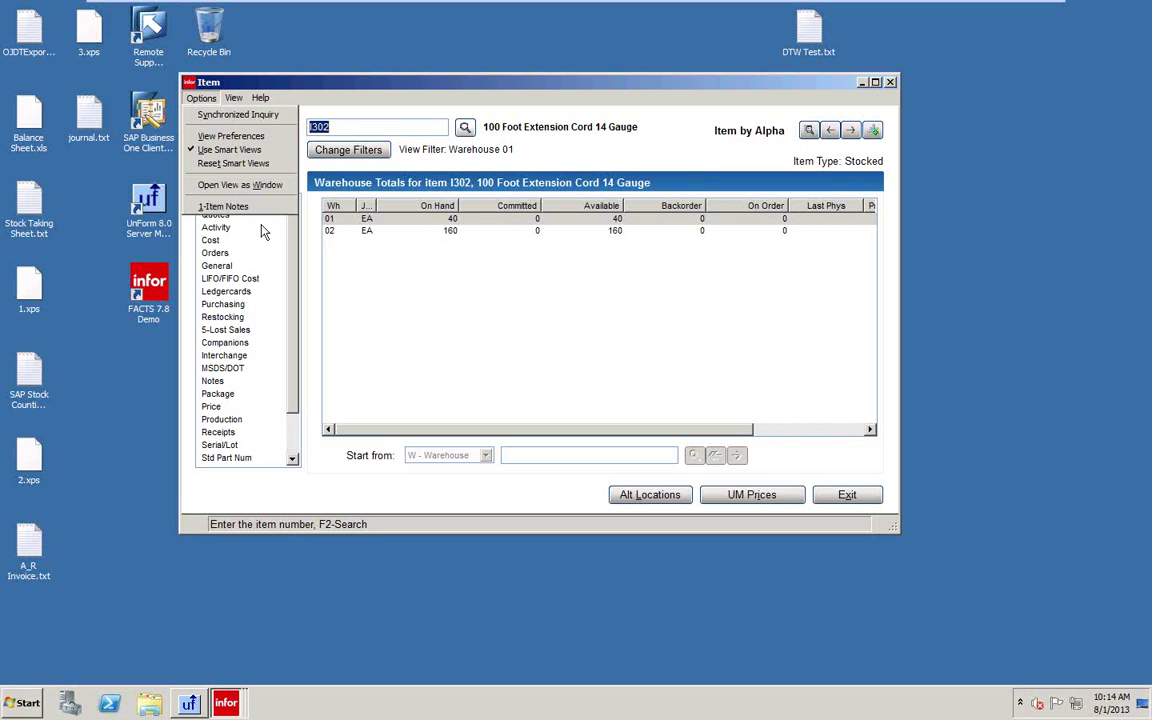
click(847, 497)
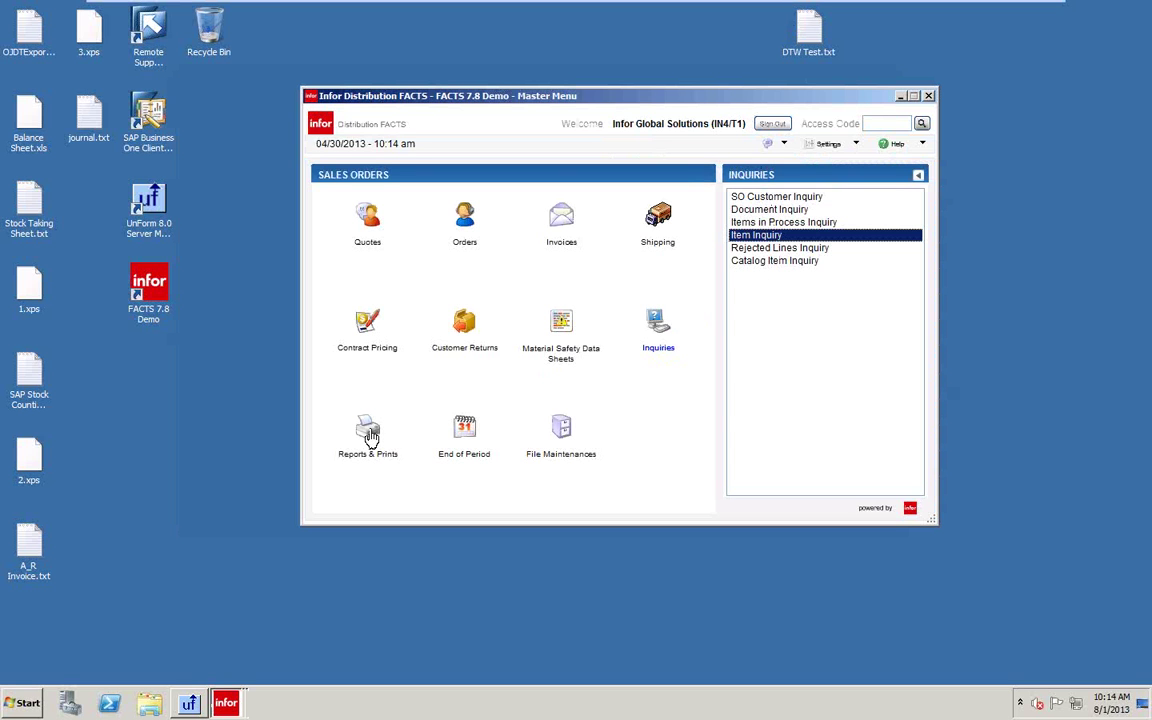
click(370, 437)
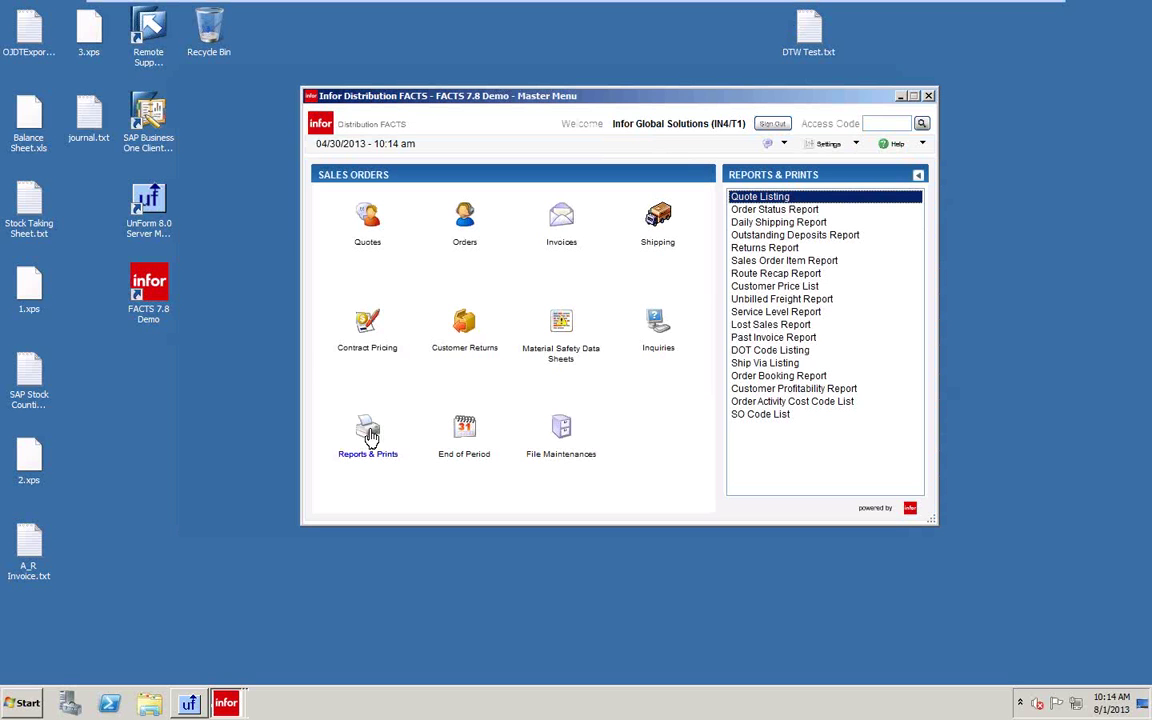
click(767, 211)
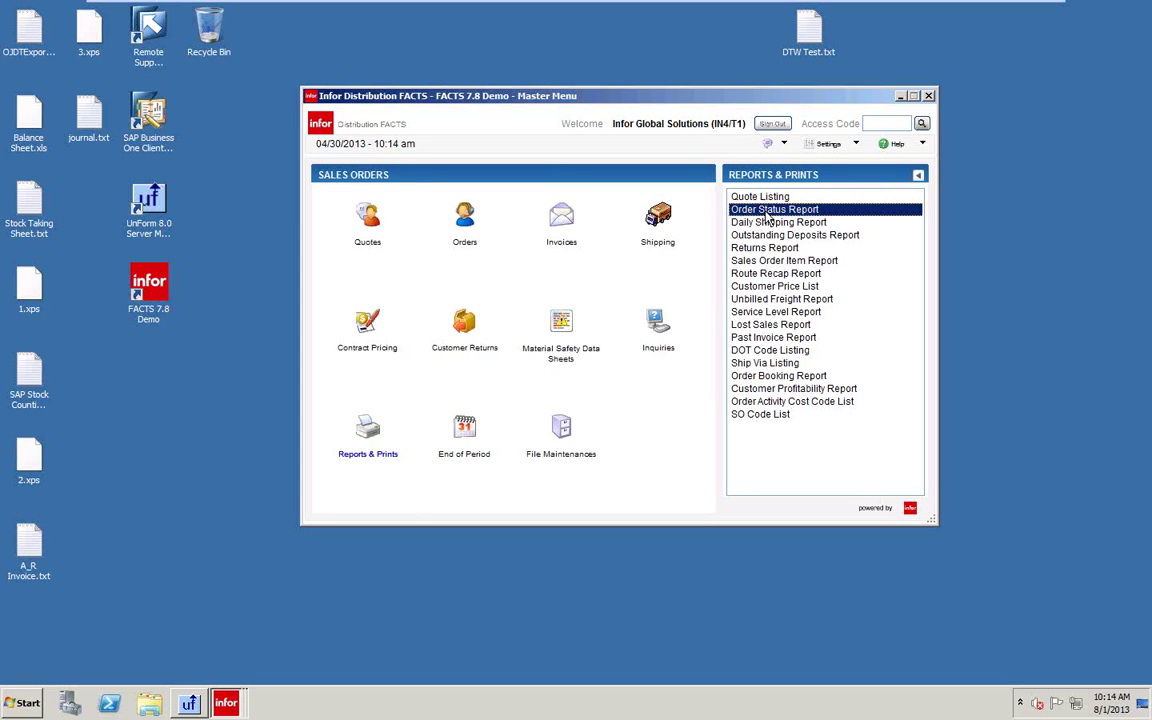
double_click(767, 211)
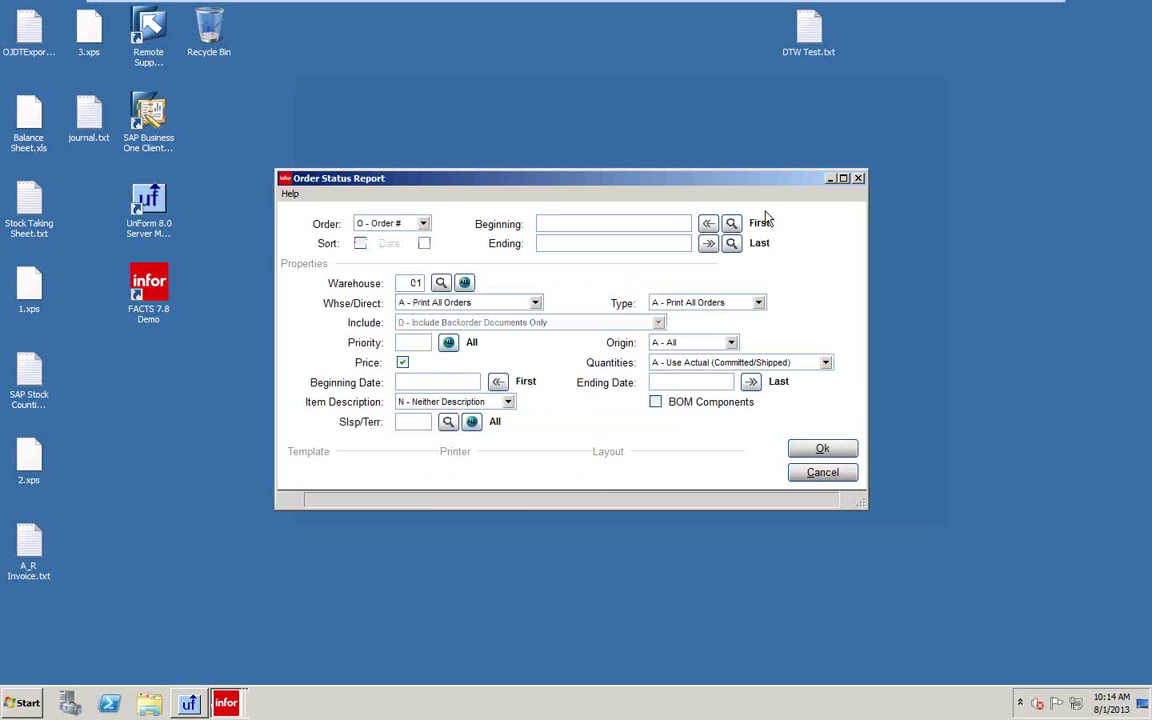
drag(536, 184, 530, 115)
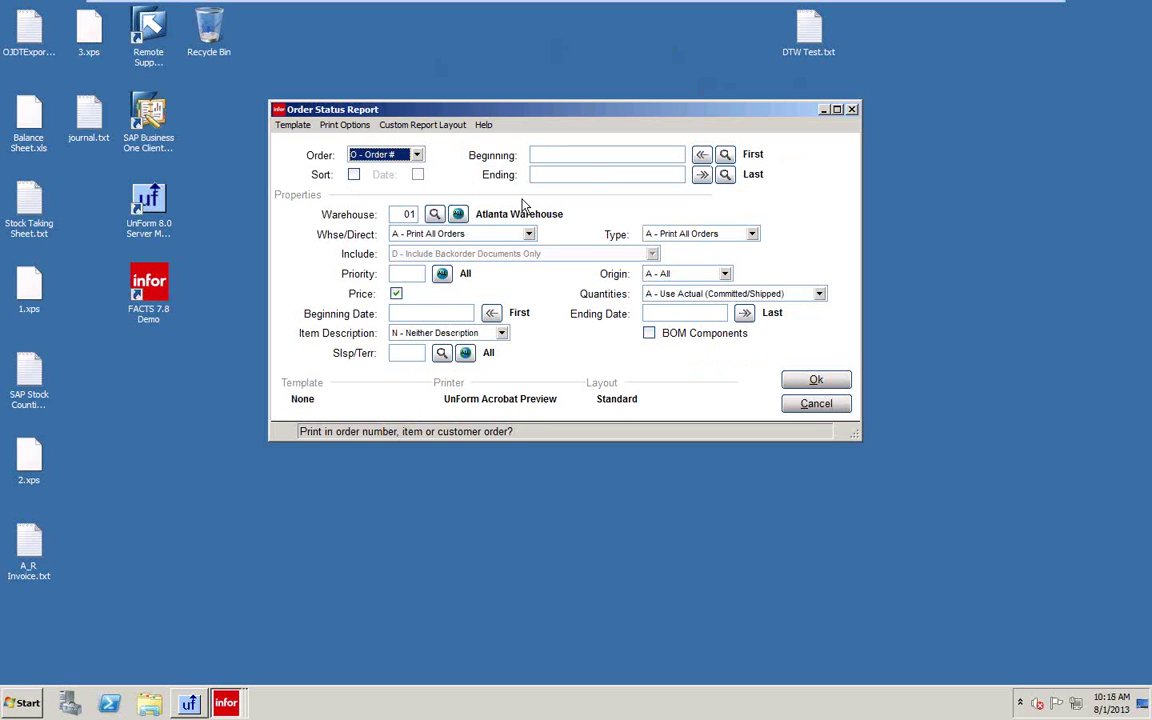
Step: Set the report order to C - Customer, ranging from Southeastern Industrial Supply to Barnes Machinery & Equipment
click(417, 155)
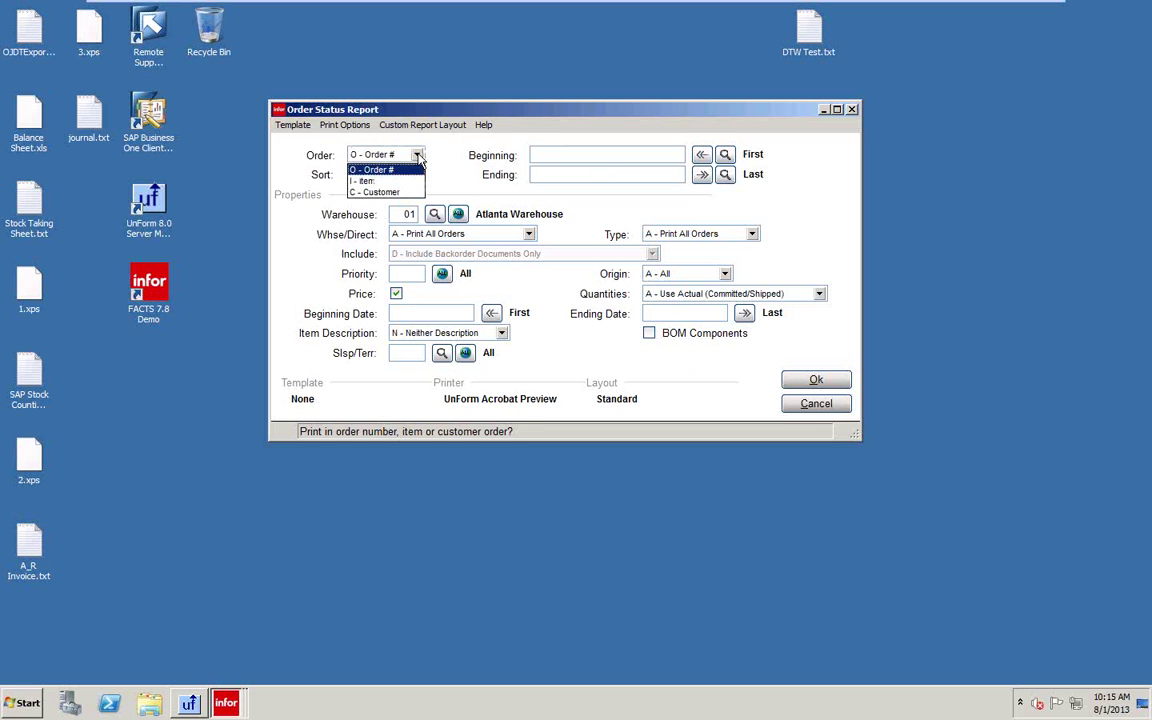
click(385, 191)
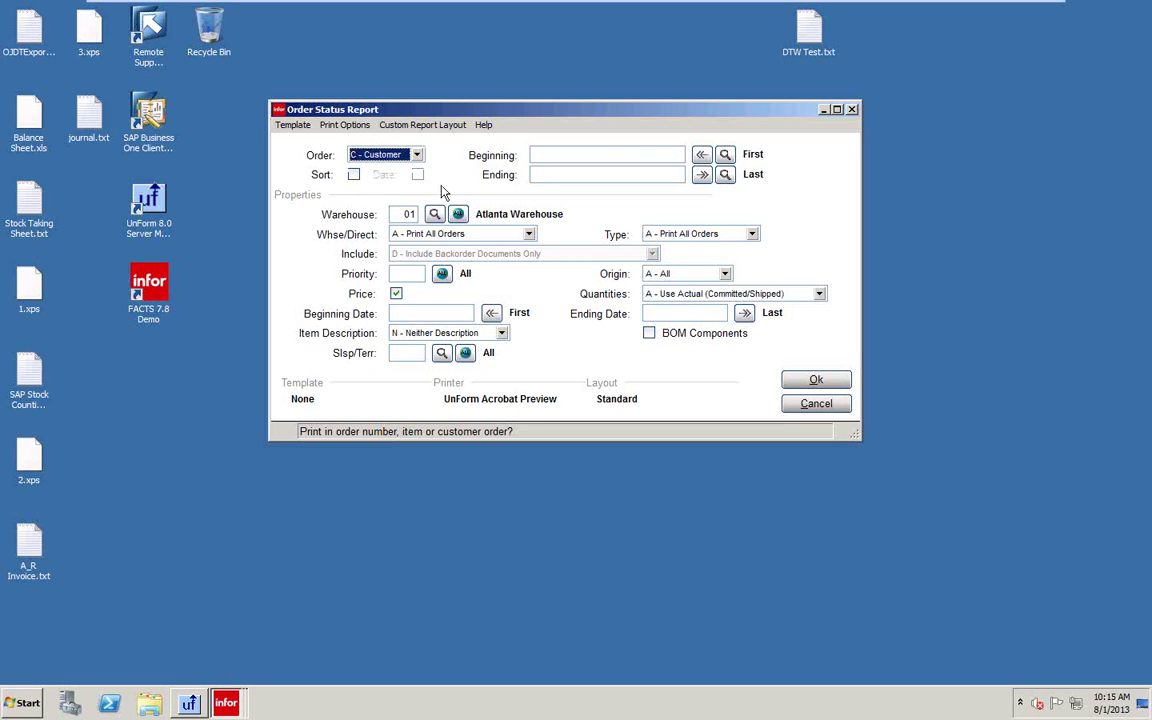
click(725, 155)
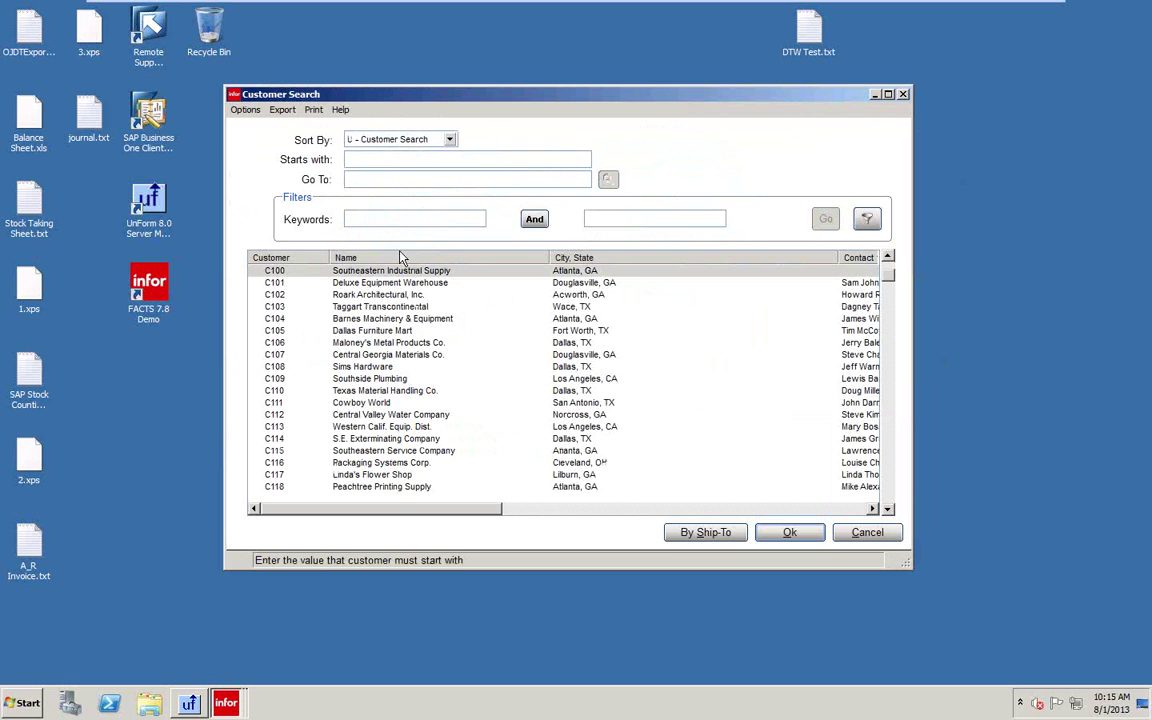
click(788, 534)
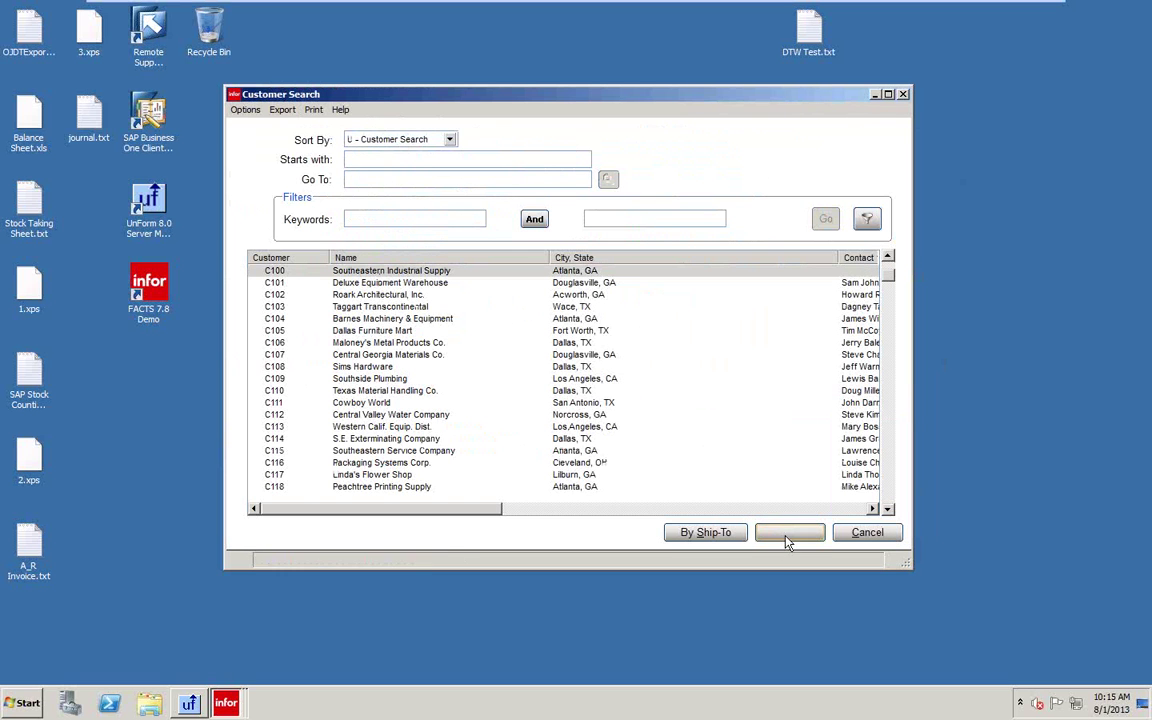
click(725, 174)
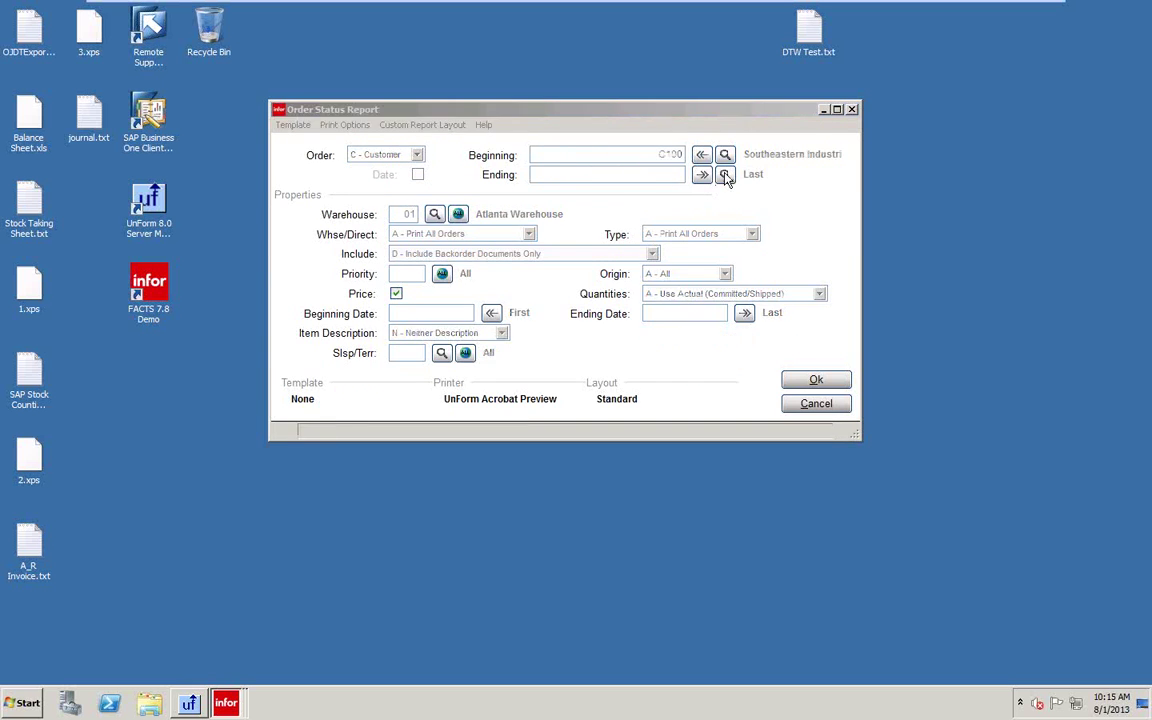
click(278, 318)
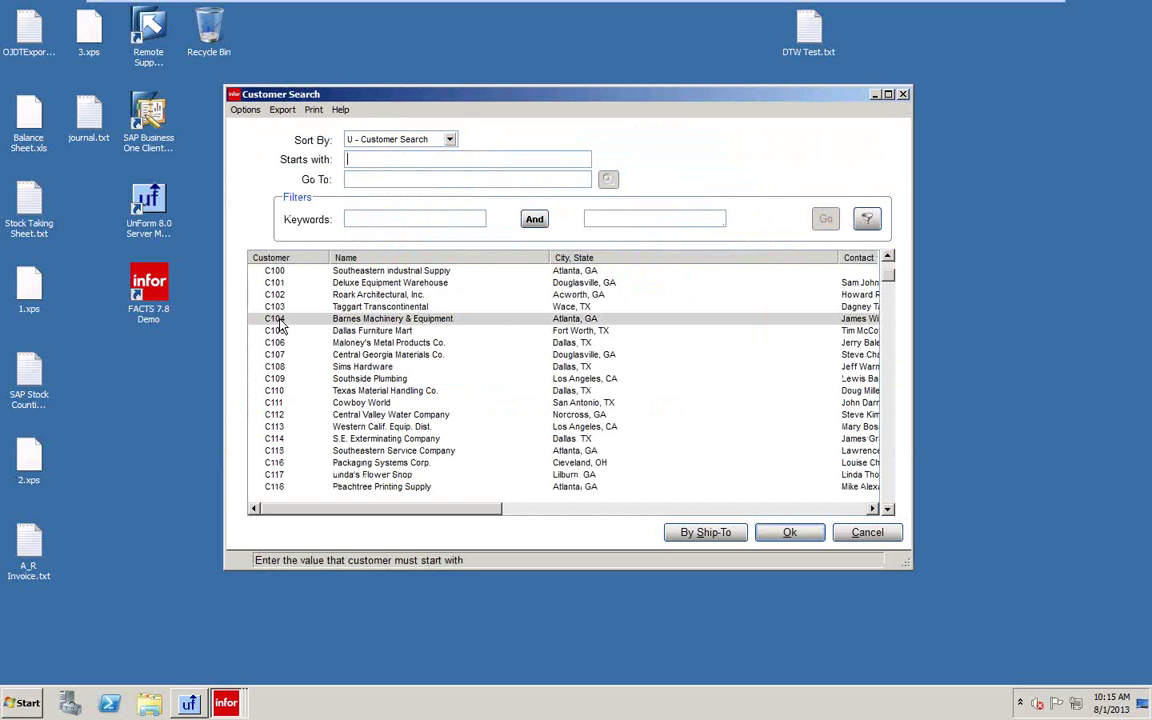
click(790, 534)
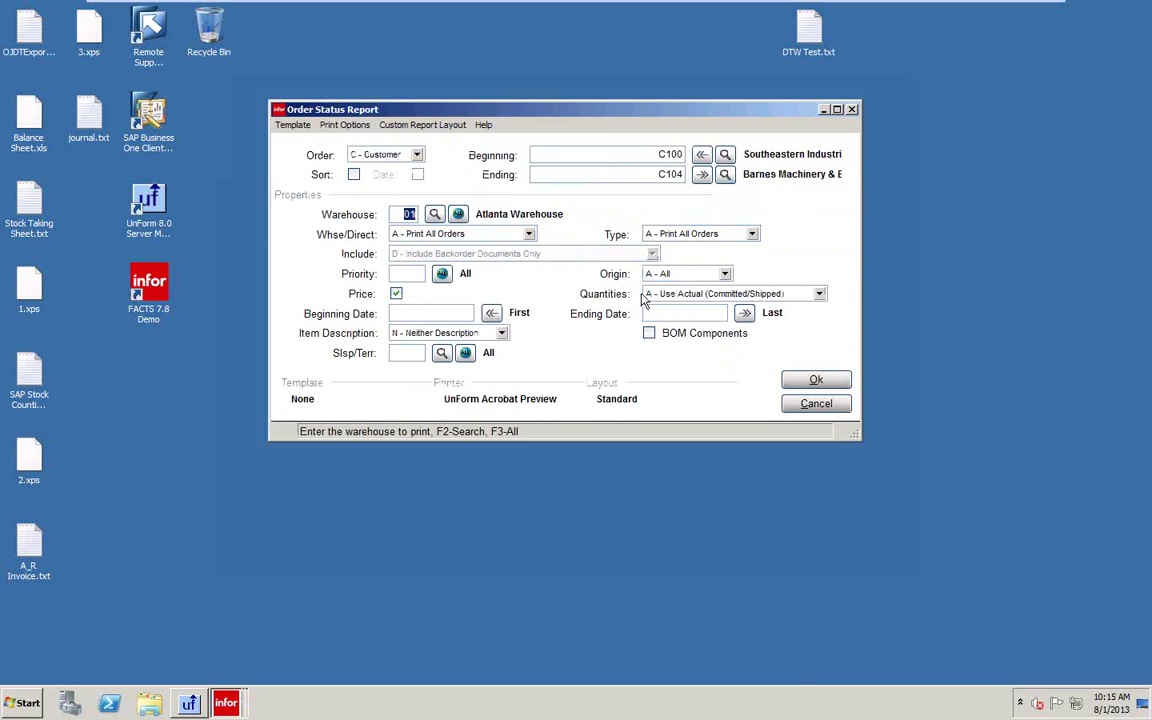
Step: Include all warehouses in the report and set the order type to B - Print Backorders
click(458, 216)
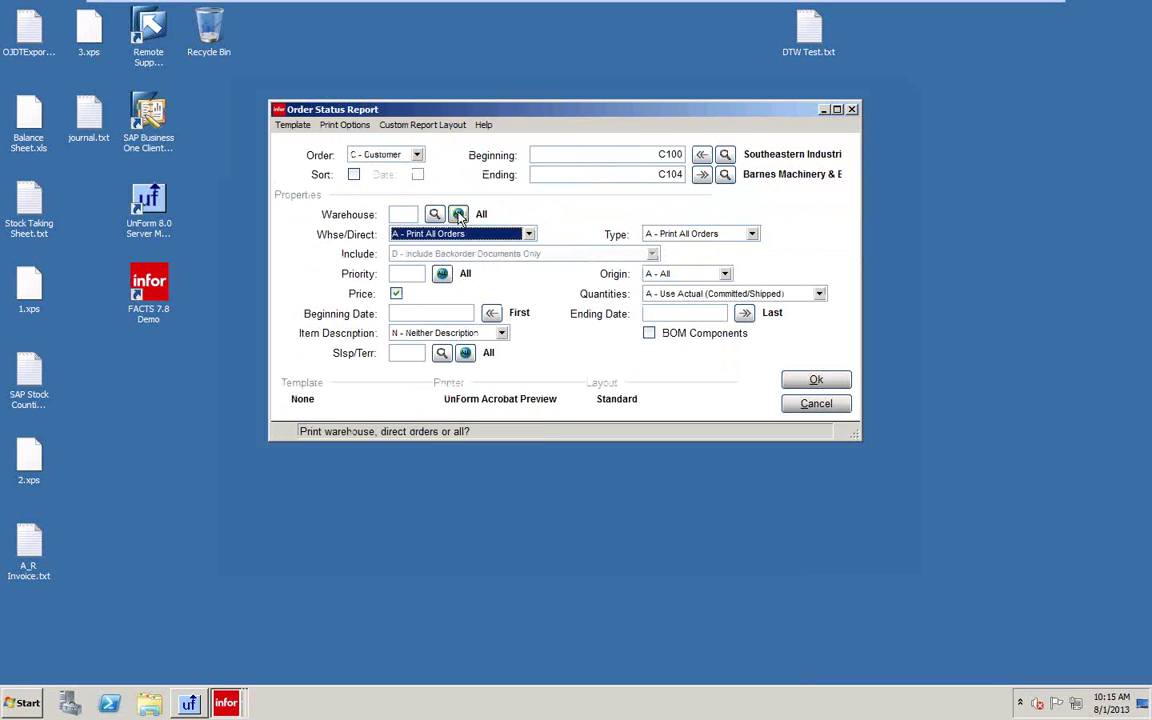
click(751, 234)
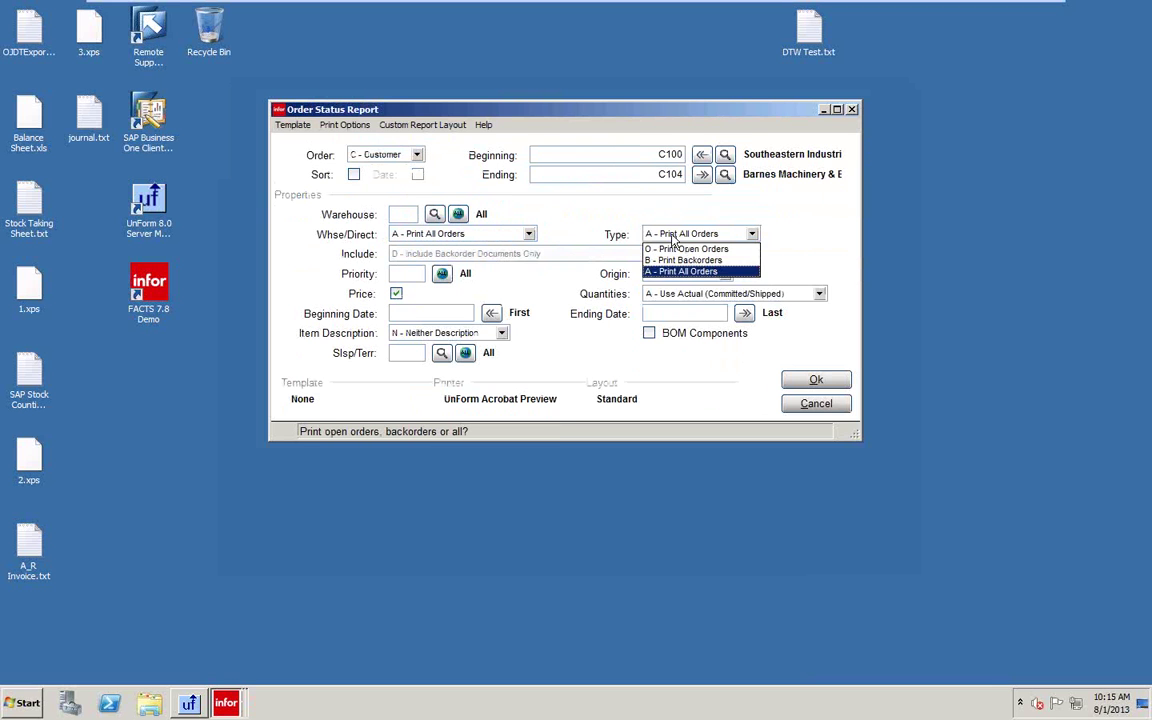
click(660, 261)
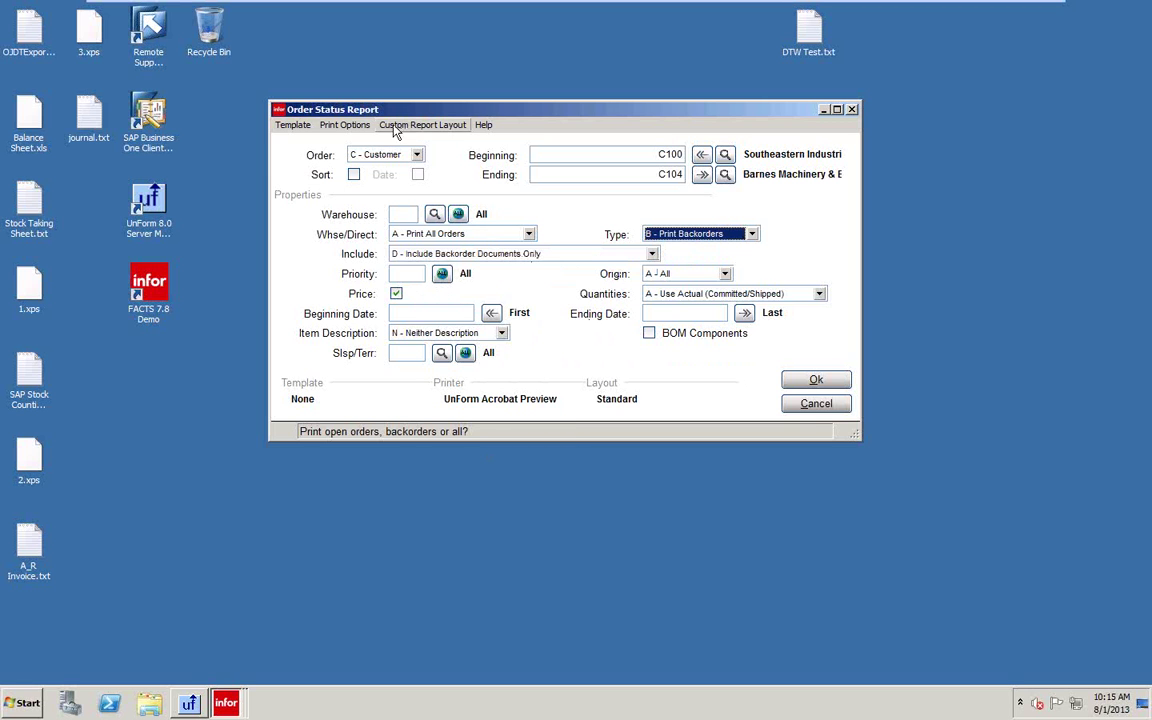
Step: Try Print to file as the report printer, view the multiple output selection and cancel it
click(362, 133)
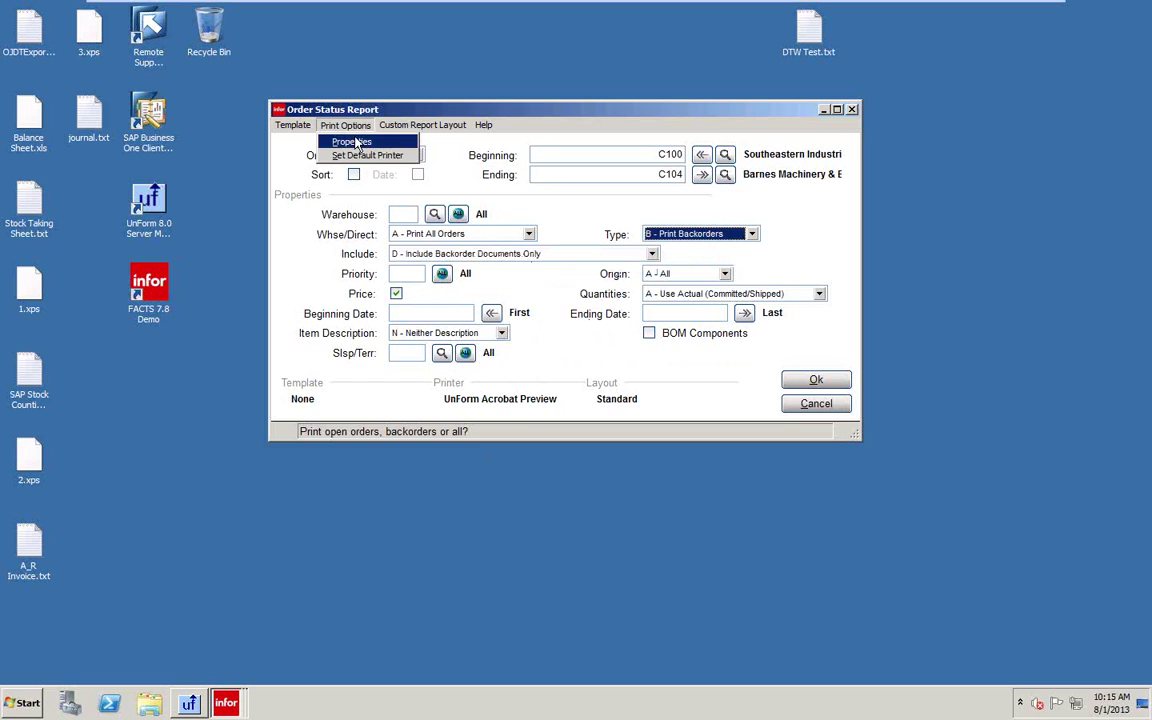
click(355, 141)
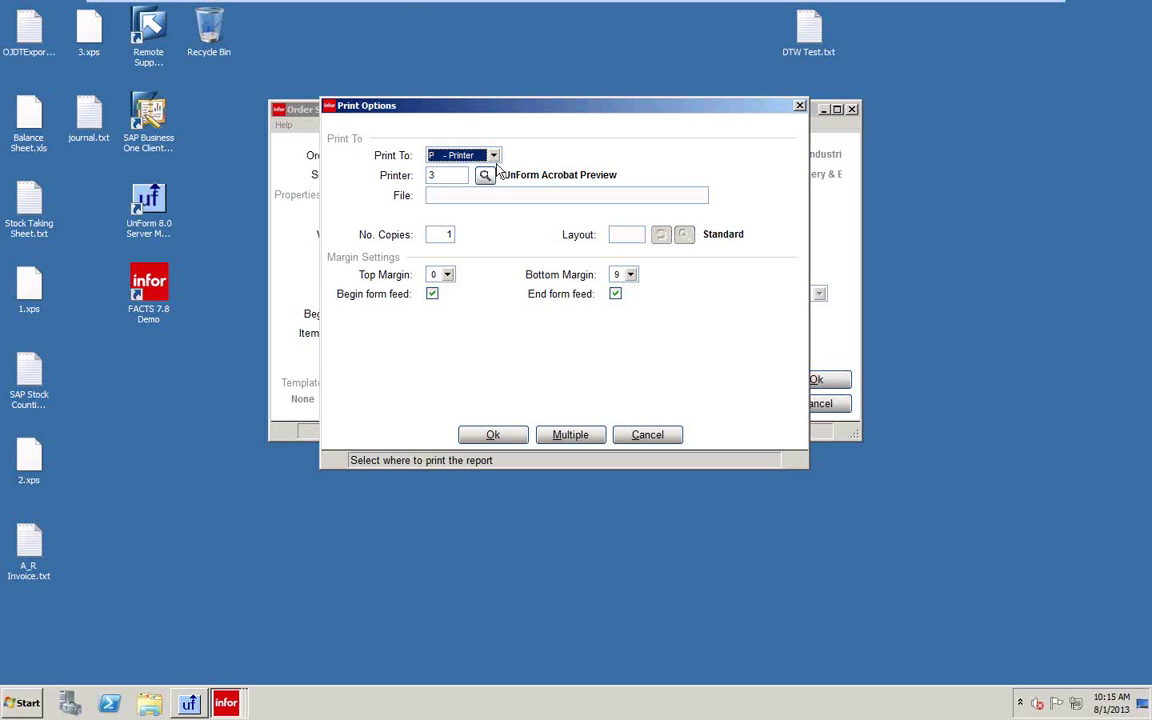
click(485, 176)
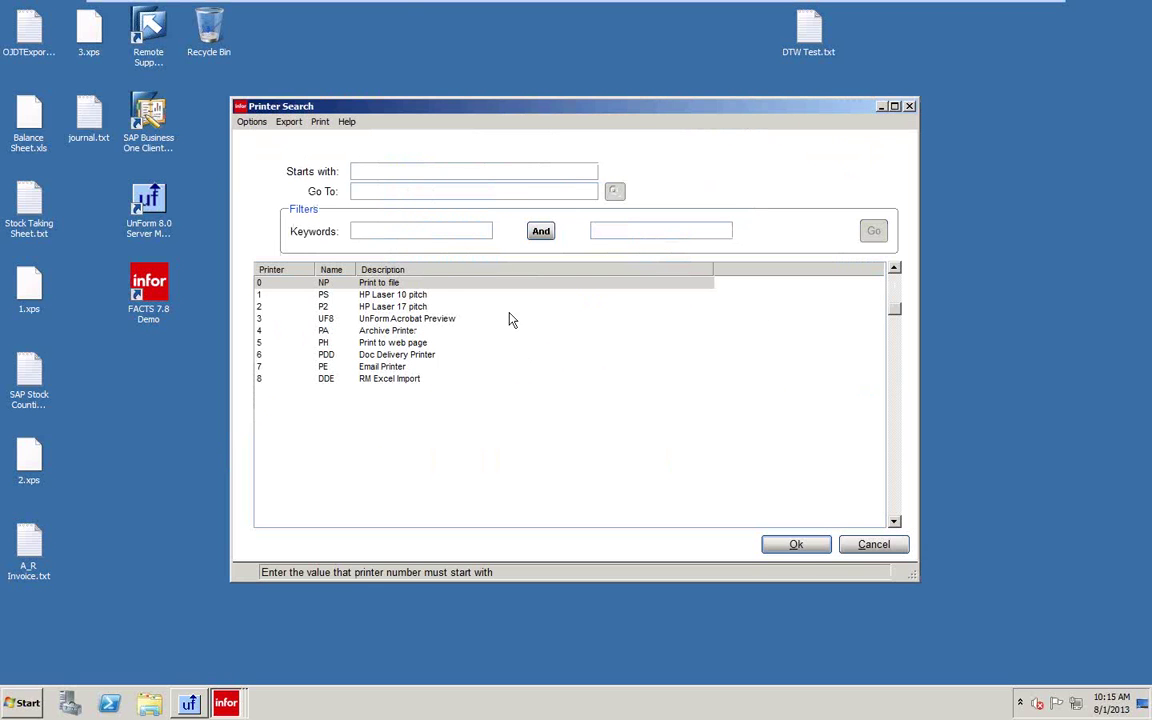
click(801, 546)
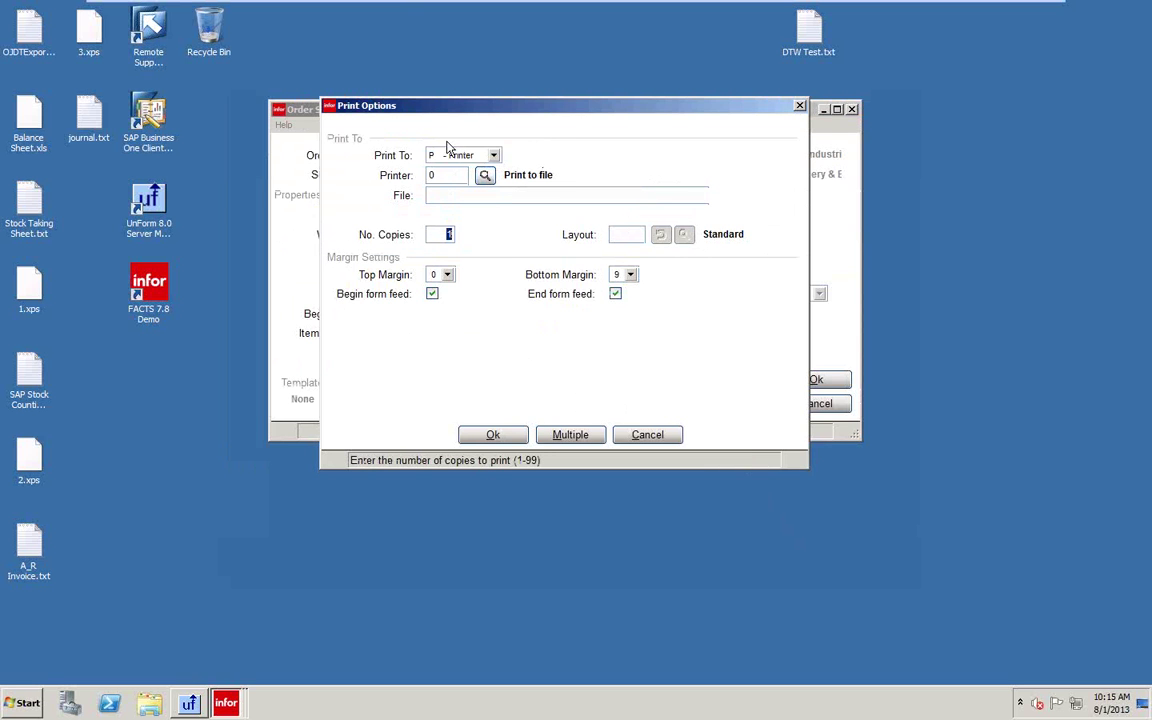
drag(477, 119, 685, 194)
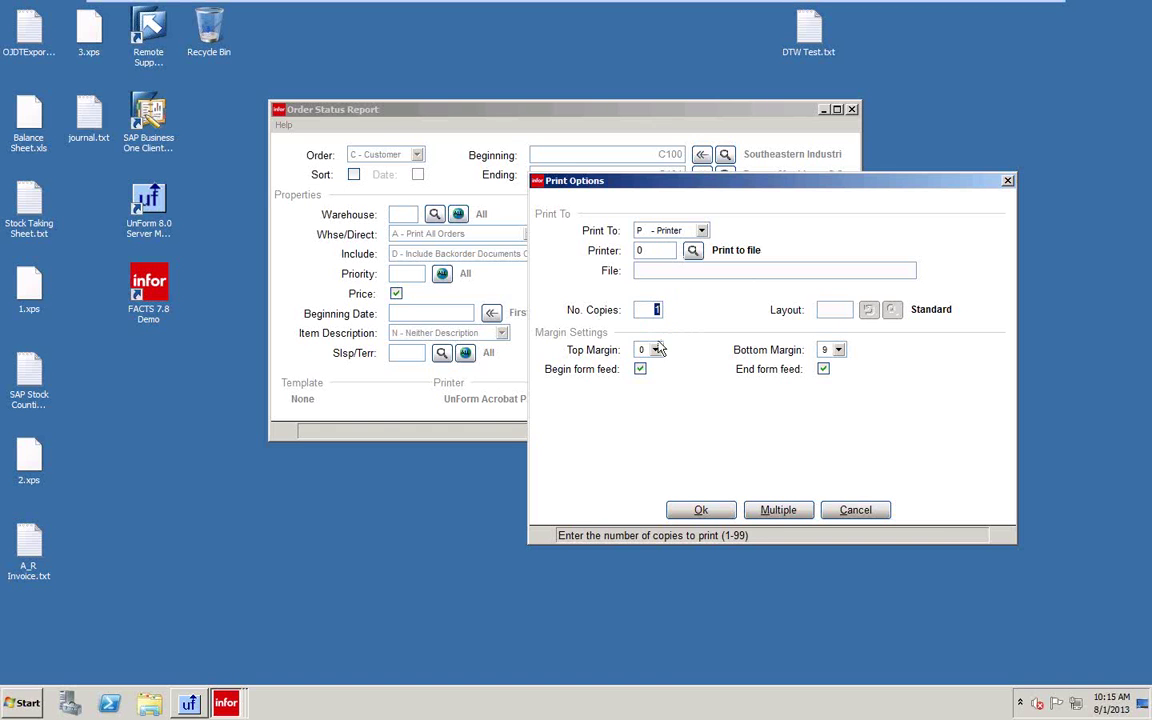
click(787, 514)
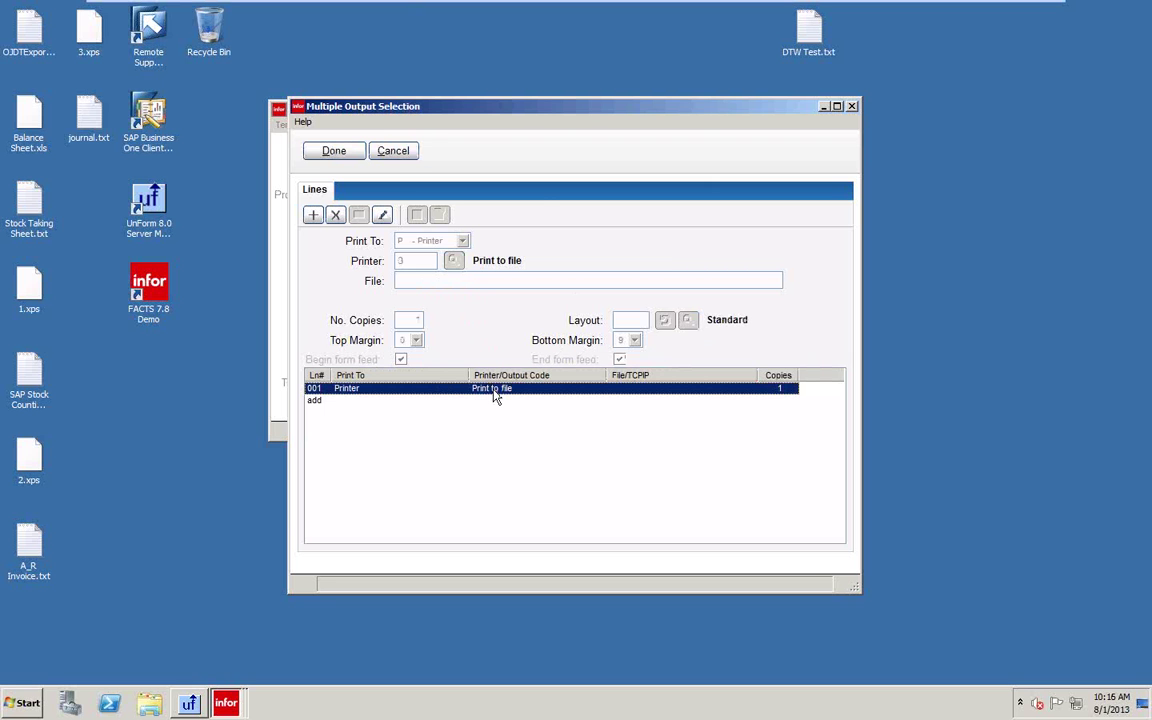
click(400, 151)
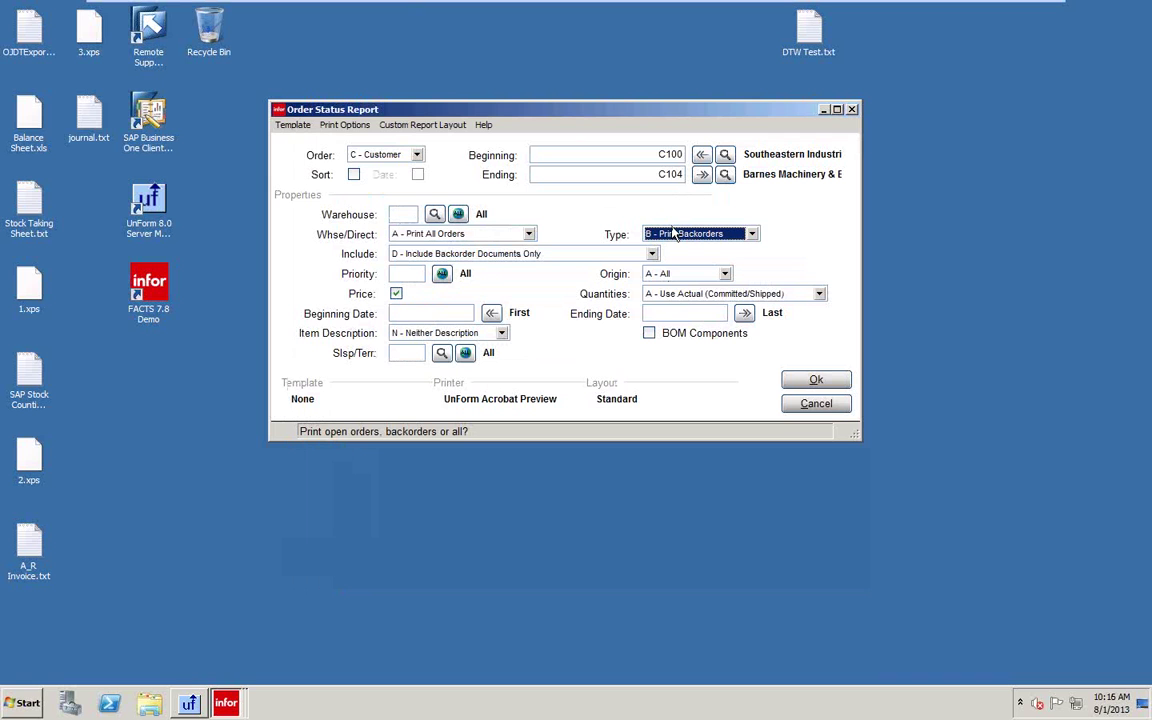
Step: Set the report's printer to 0, Print to file, in the print options
click(332, 125)
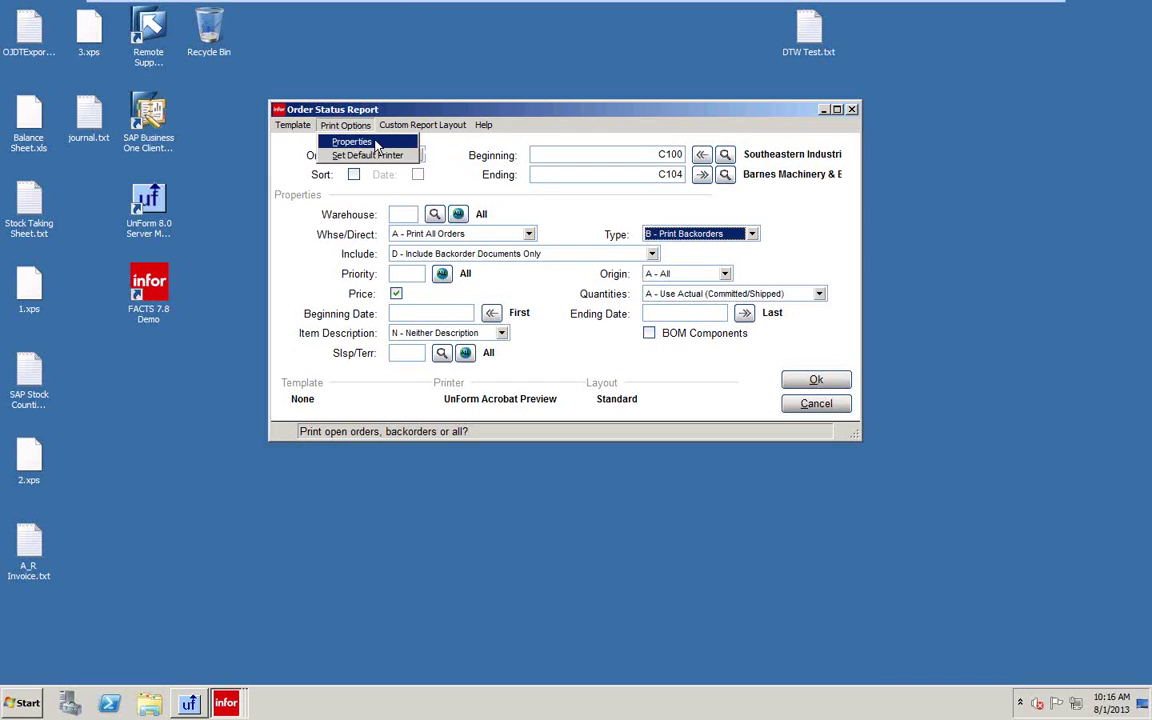
click(352, 142)
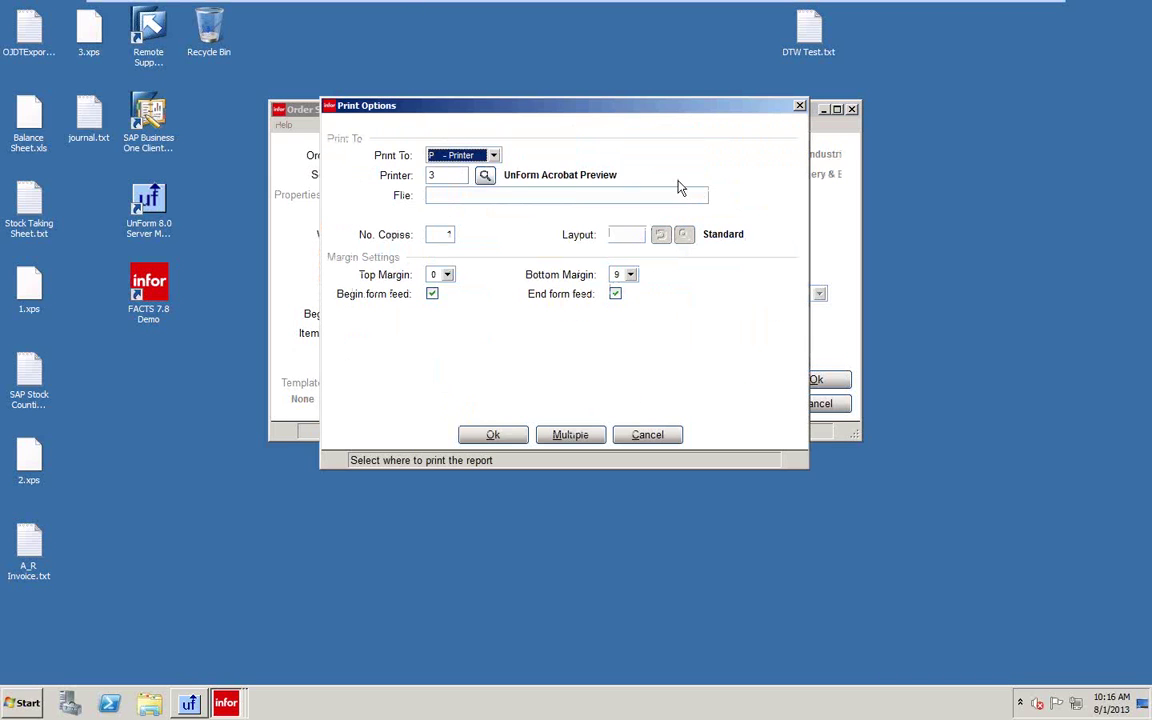
click(485, 177)
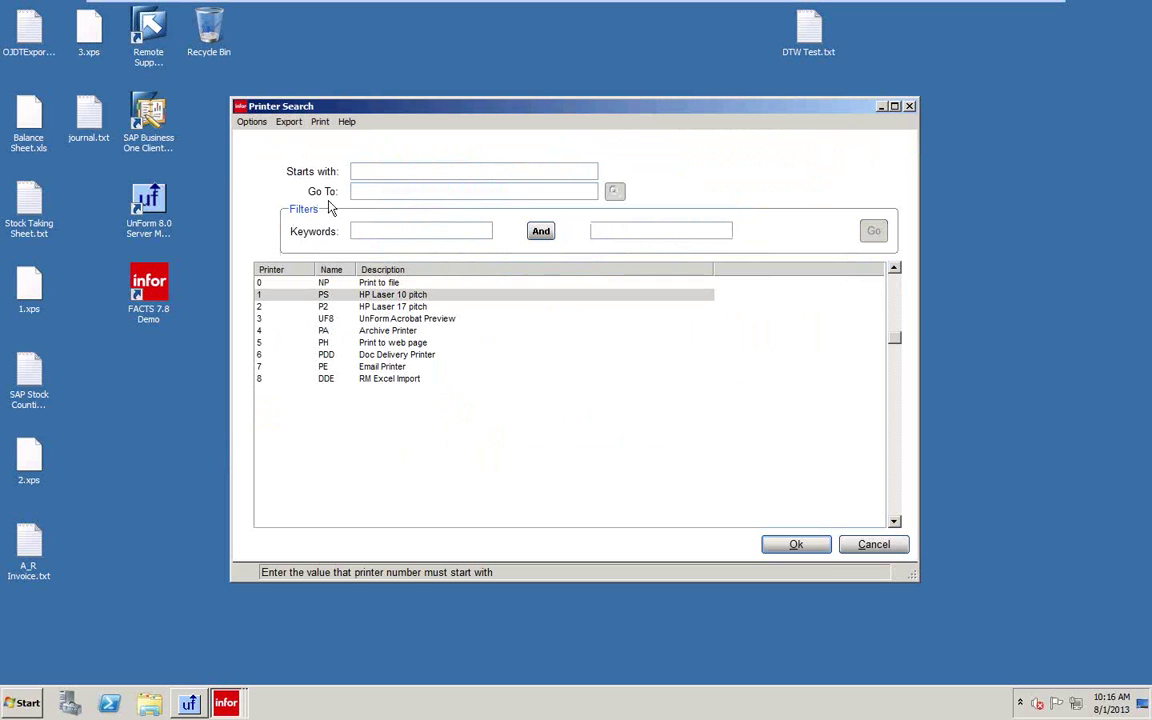
click(370, 282)
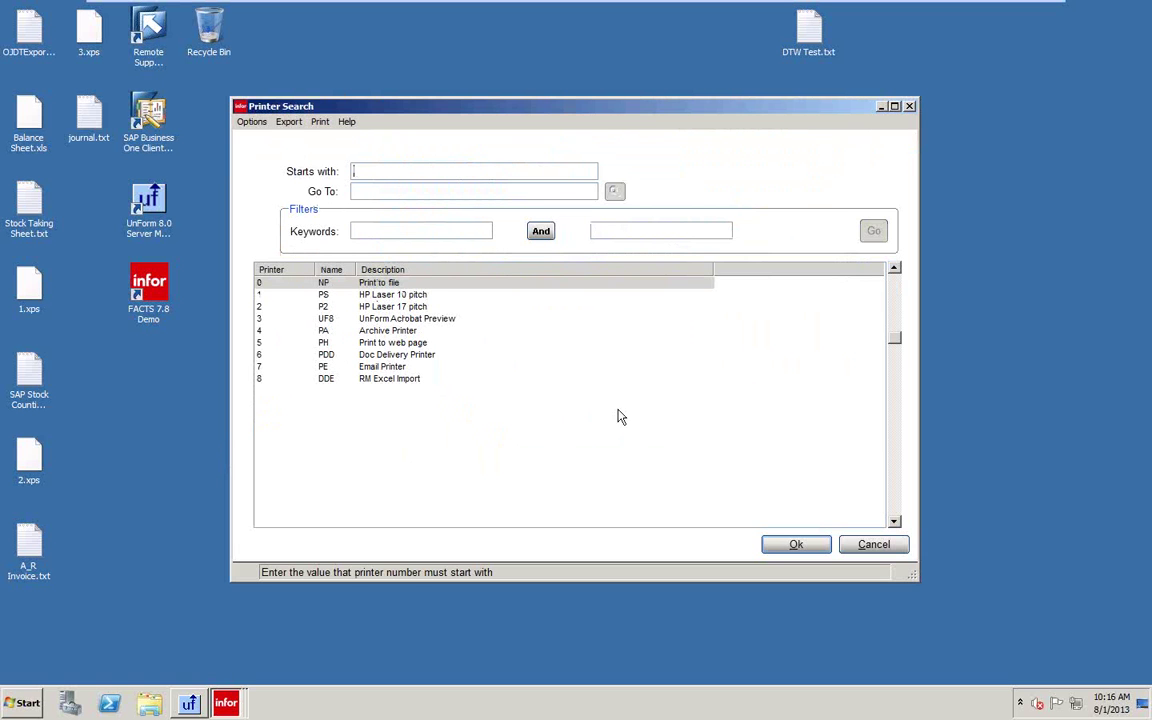
click(803, 548)
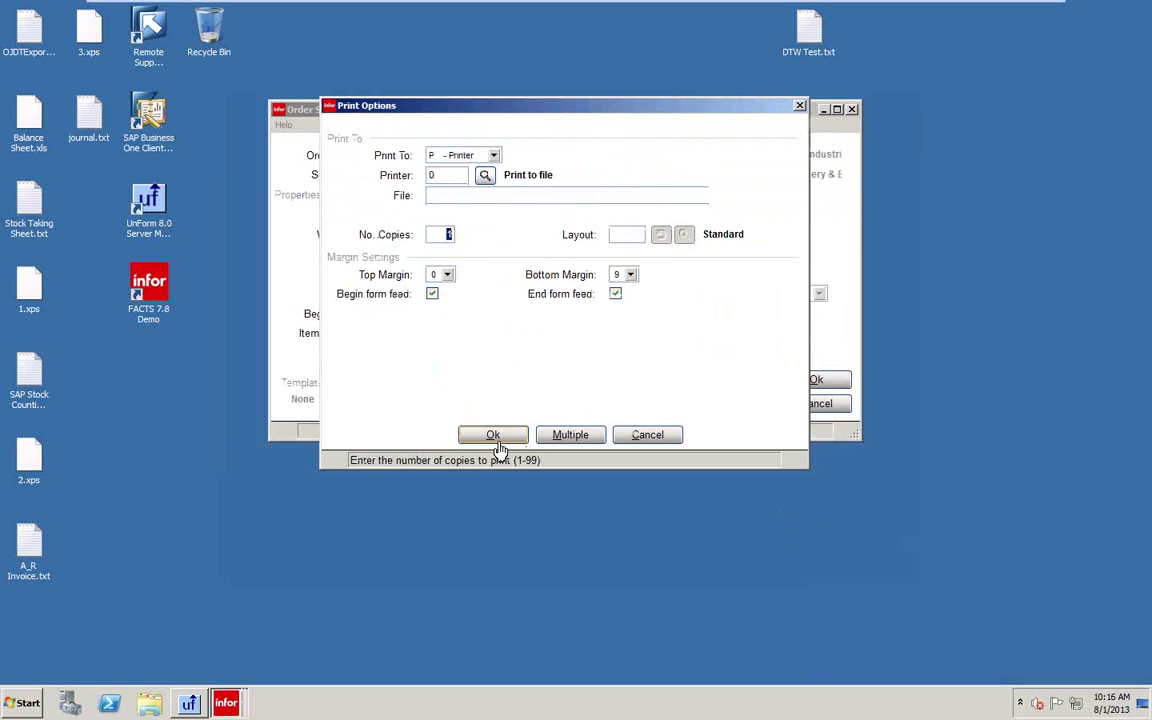
click(494, 436)
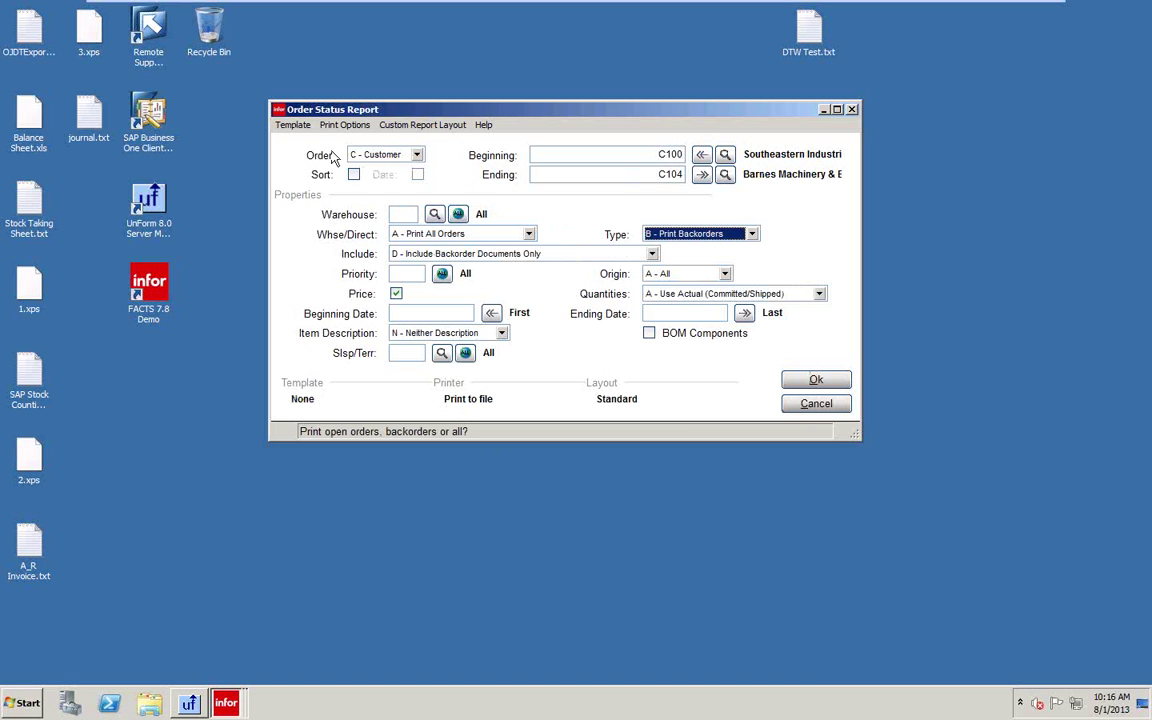
Step: Create a template titled DEMO from the current Order Status Report entries
click(293, 126)
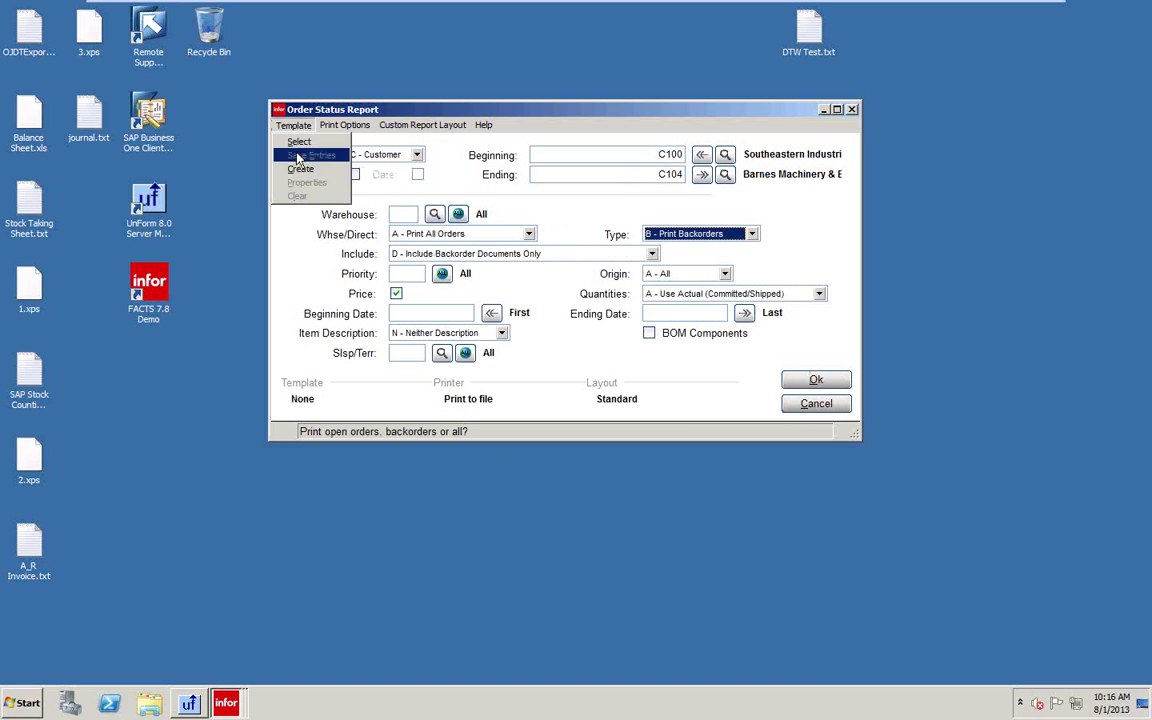
click(300, 168)
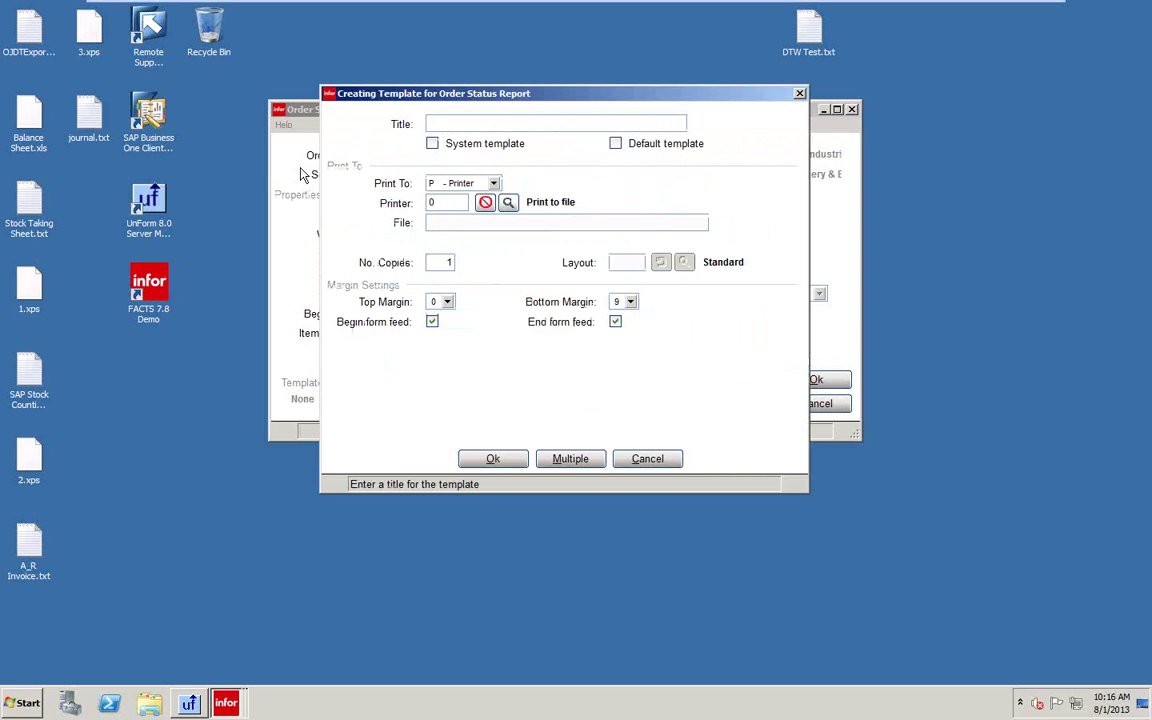
text(DEMO)
key(Tab)
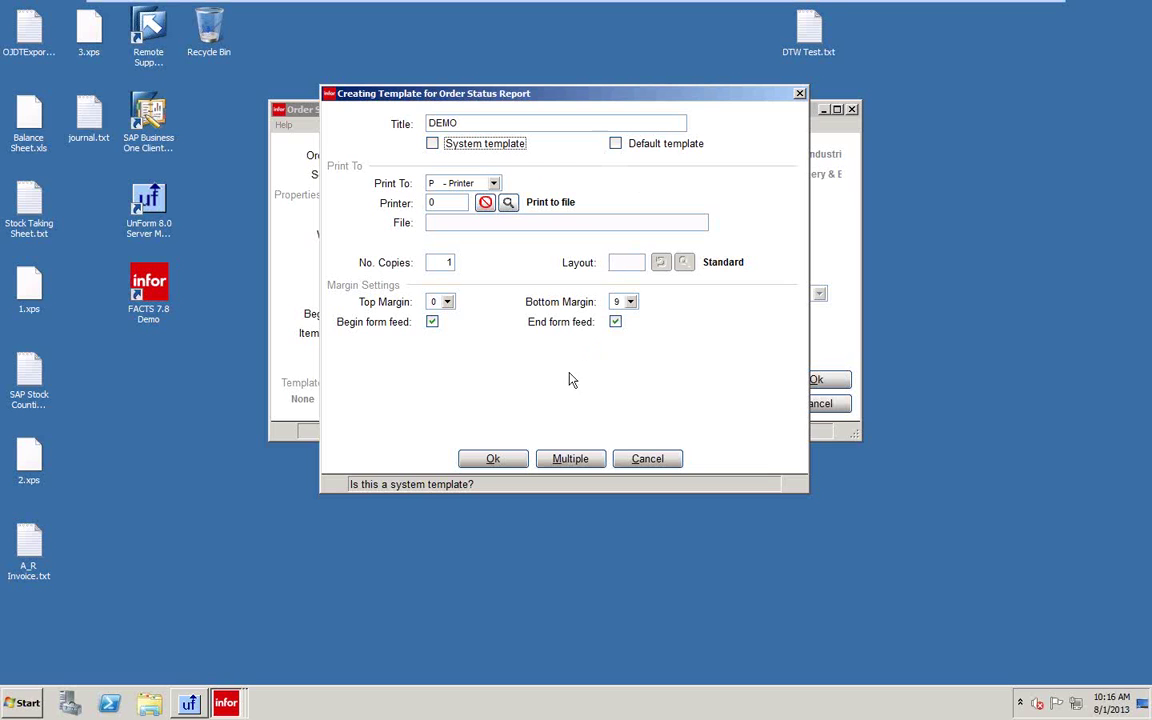
click(491, 459)
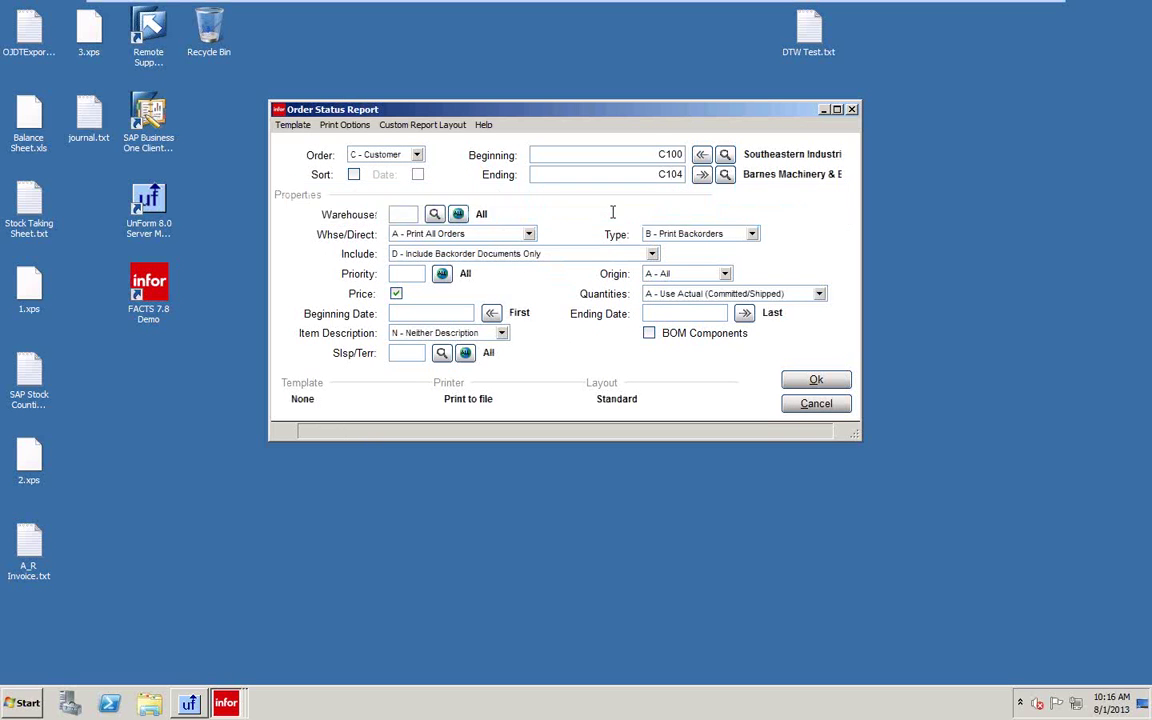
Step: Cancel out of the Order Status Report and reopen it with the DEMO template
click(832, 408)
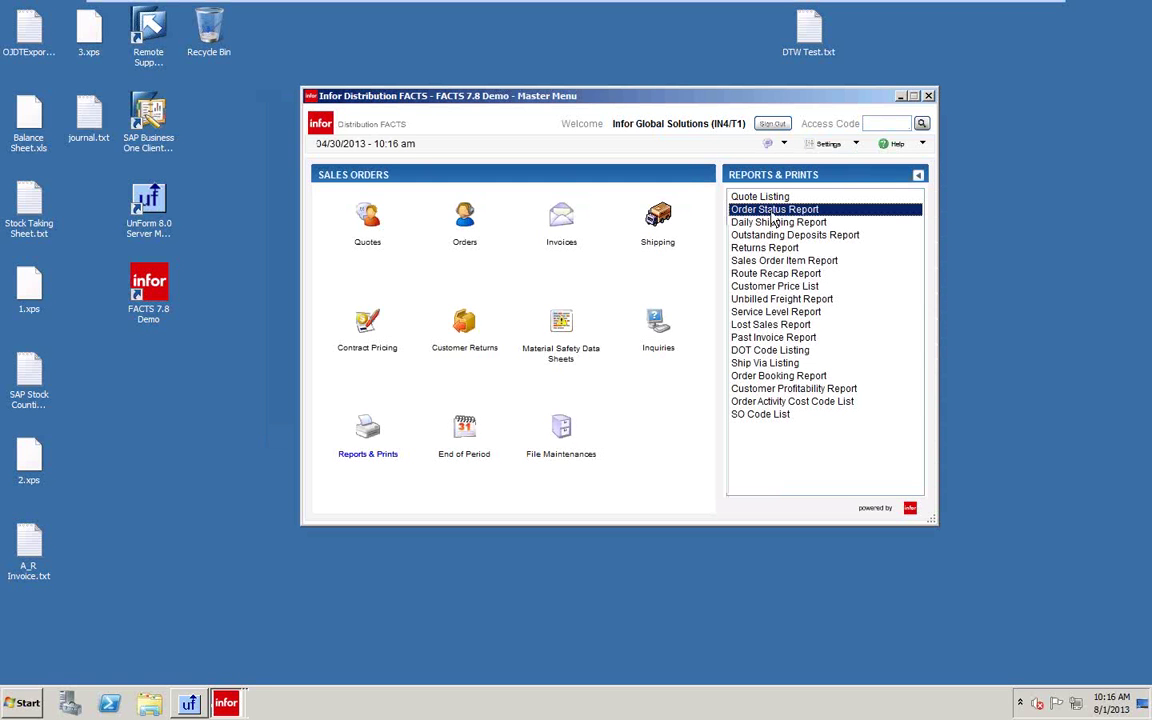
click(771, 212)
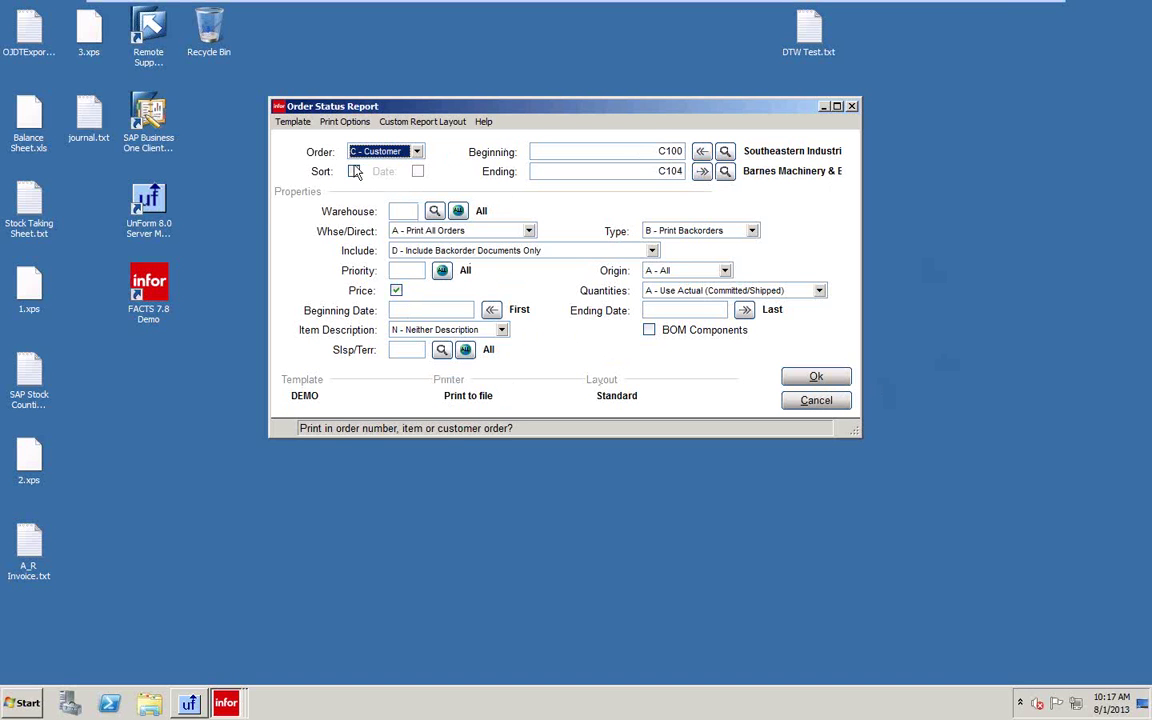
Step: Apply the DEMO template again and turn off its Default template setting in the template properties
click(294, 122)
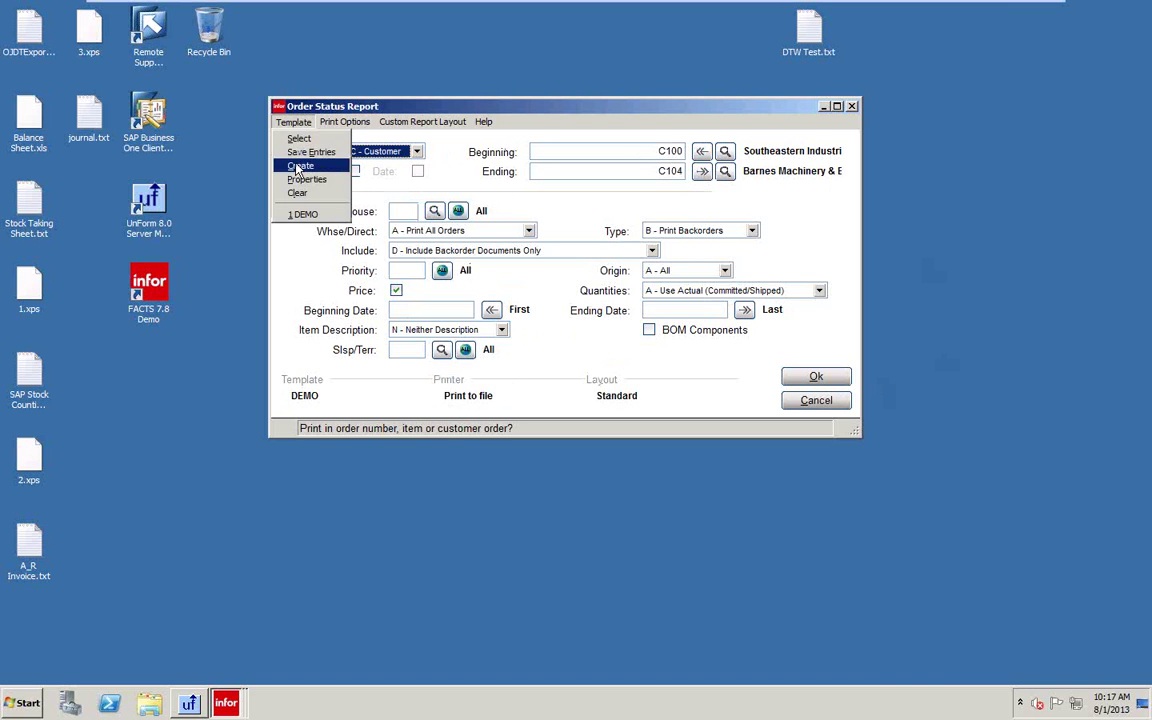
click(304, 214)
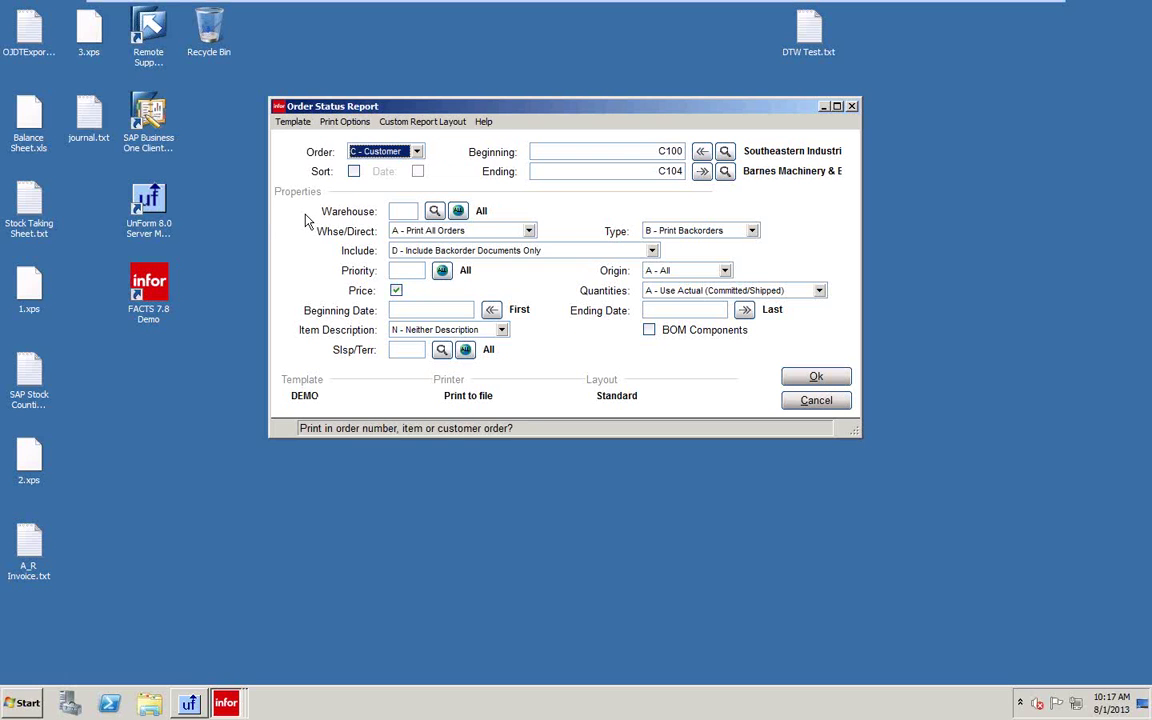
click(293, 122)
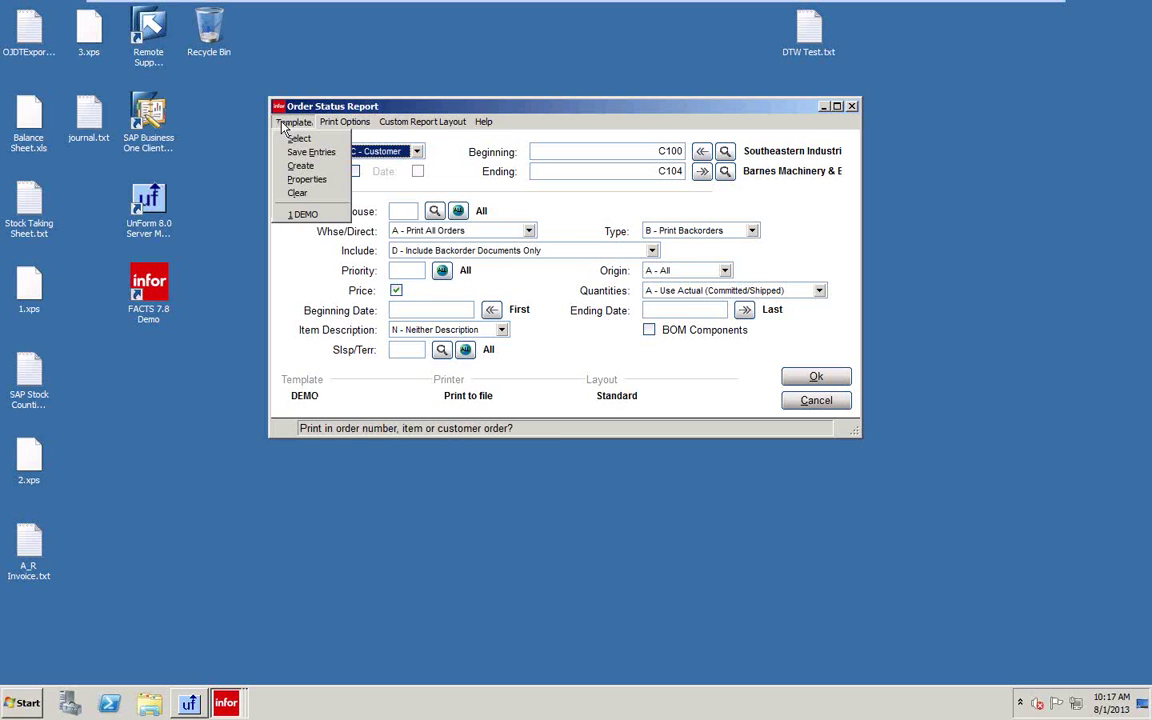
click(298, 139)
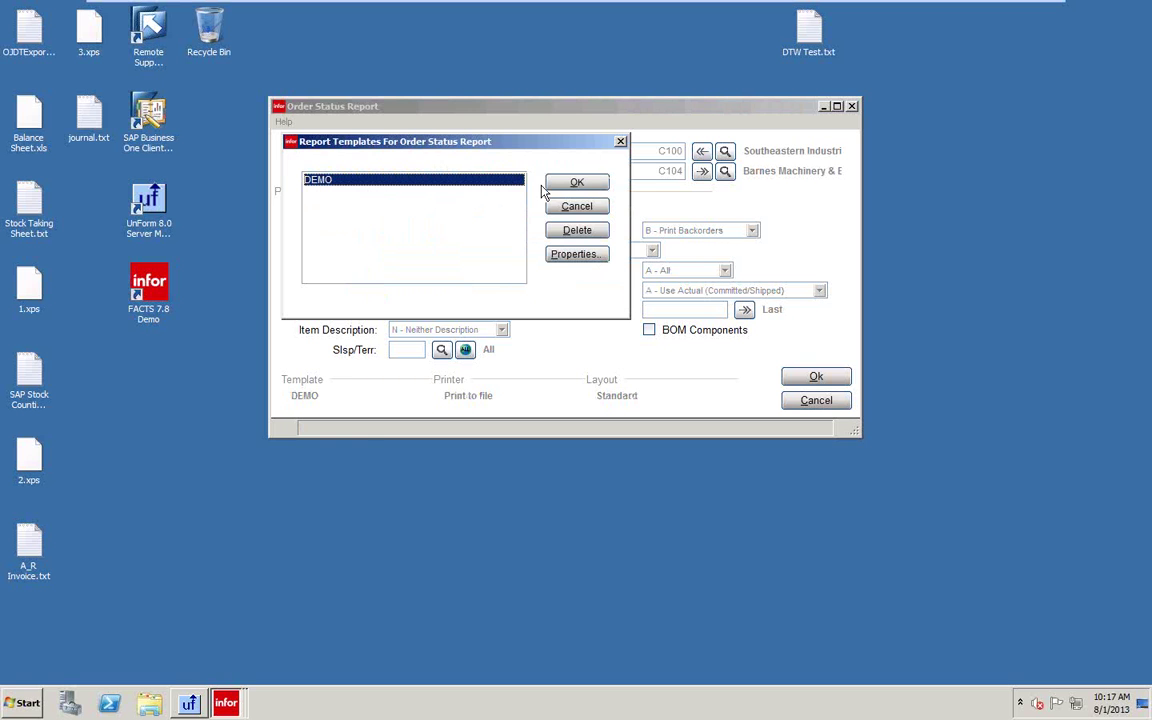
click(576, 256)
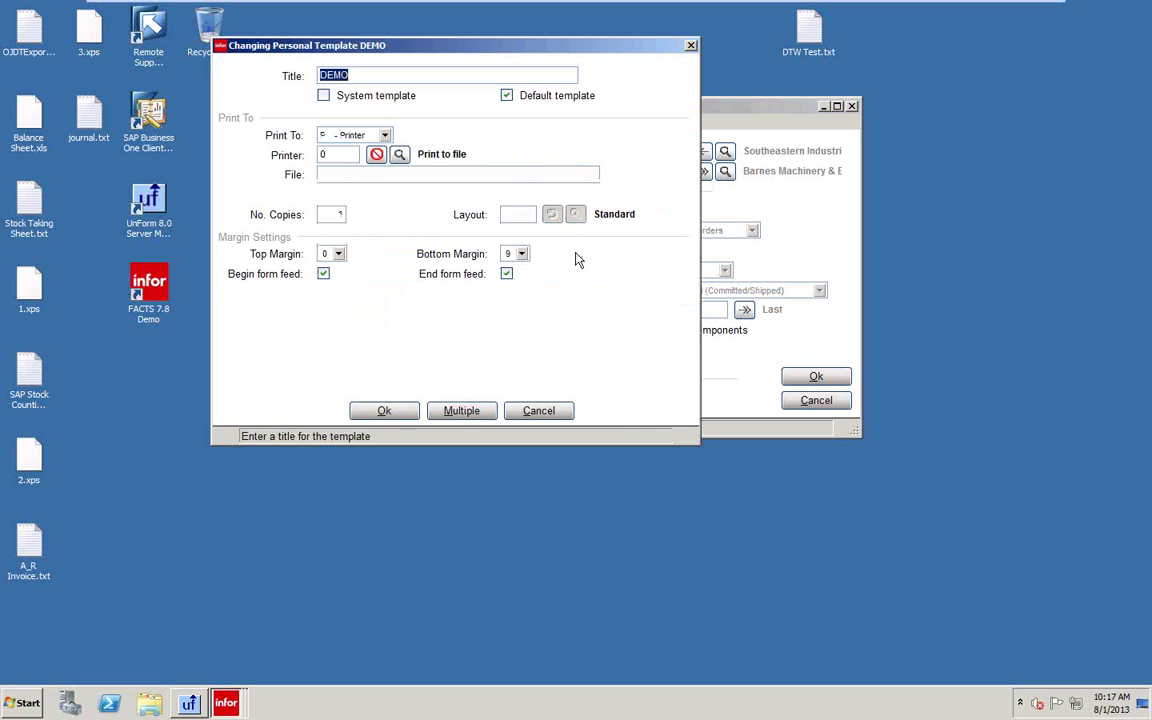
click(506, 97)
click(385, 411)
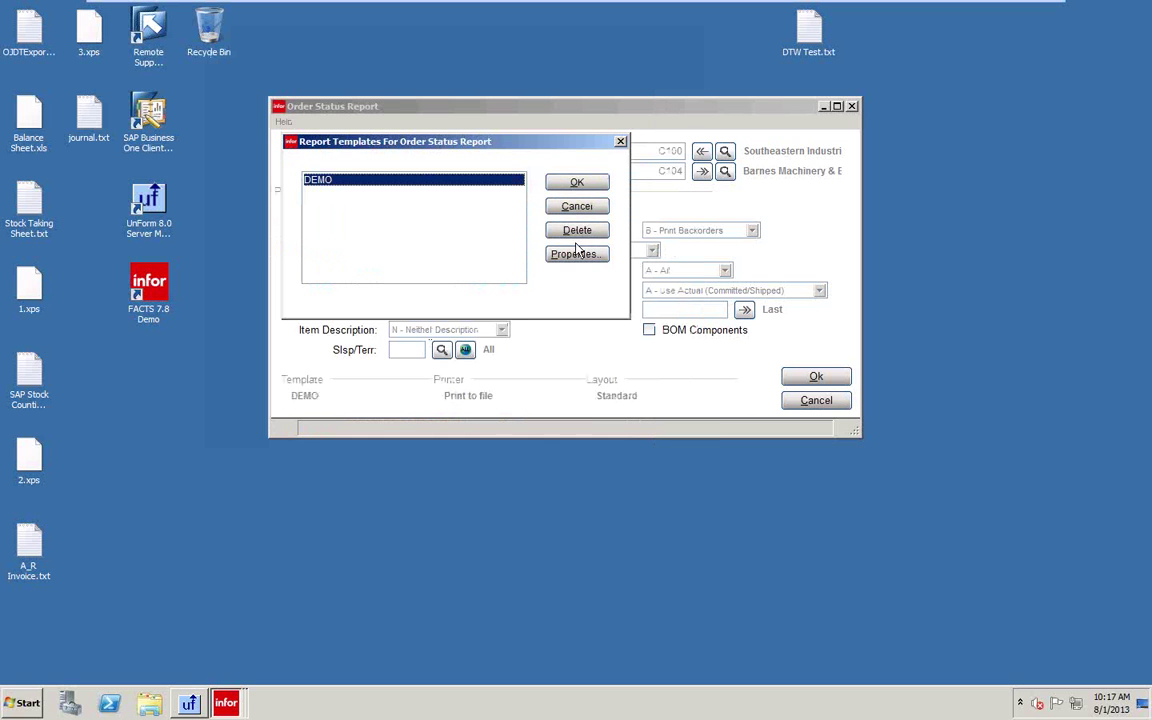
click(577, 185)
Step: Close and reopen the Order Status Report, and load the DEMO template into it
click(816, 403)
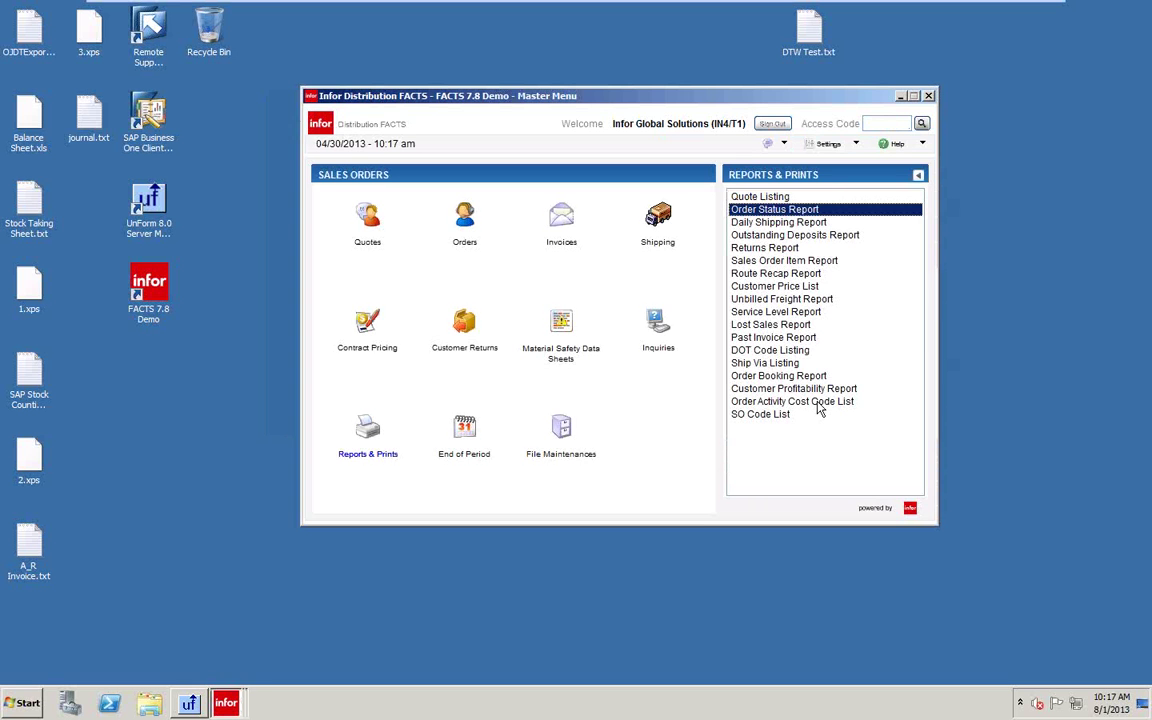
double_click(776, 211)
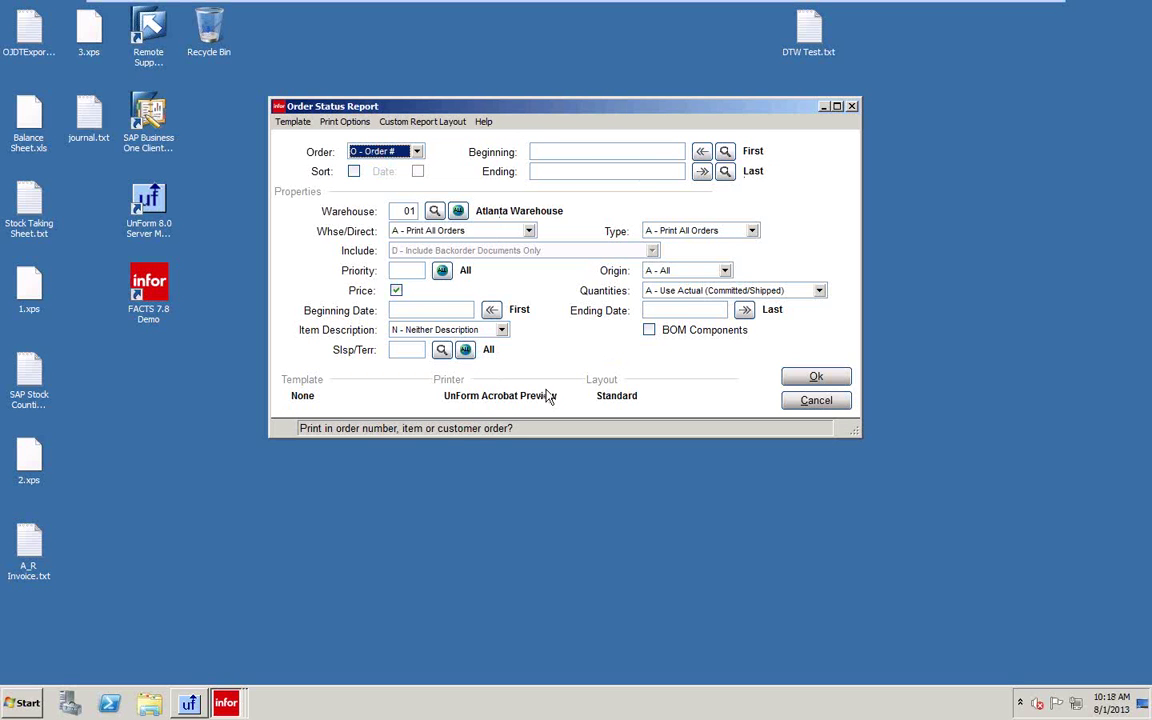
click(293, 122)
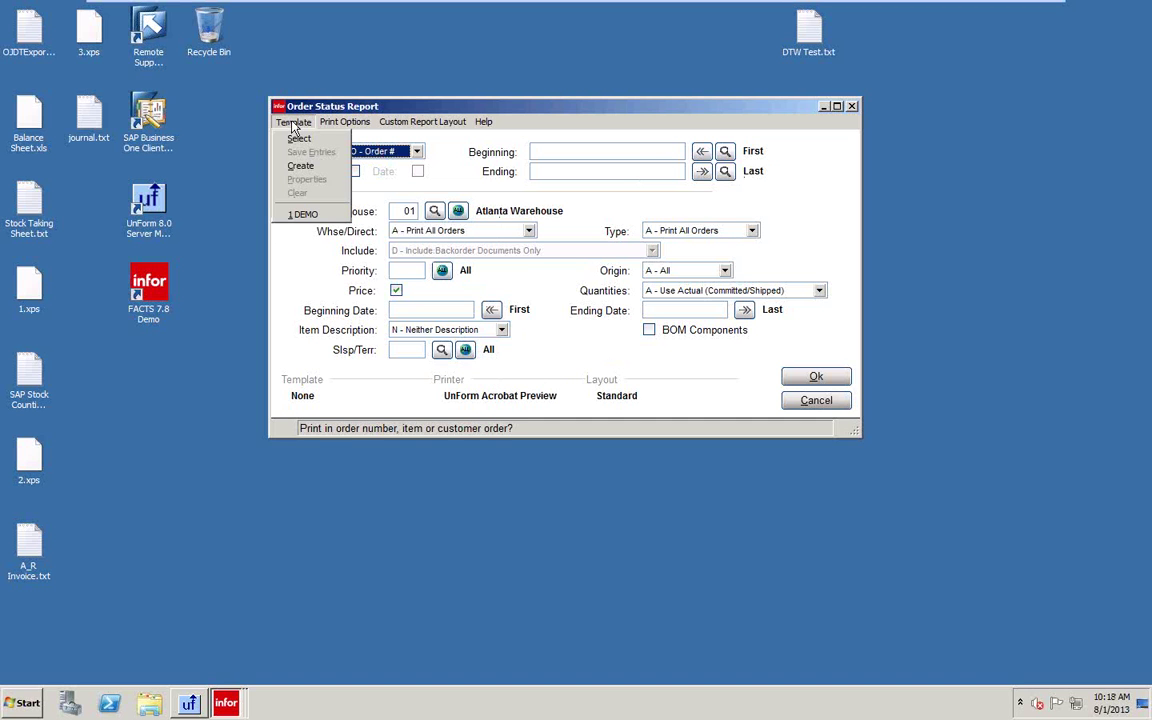
click(302, 215)
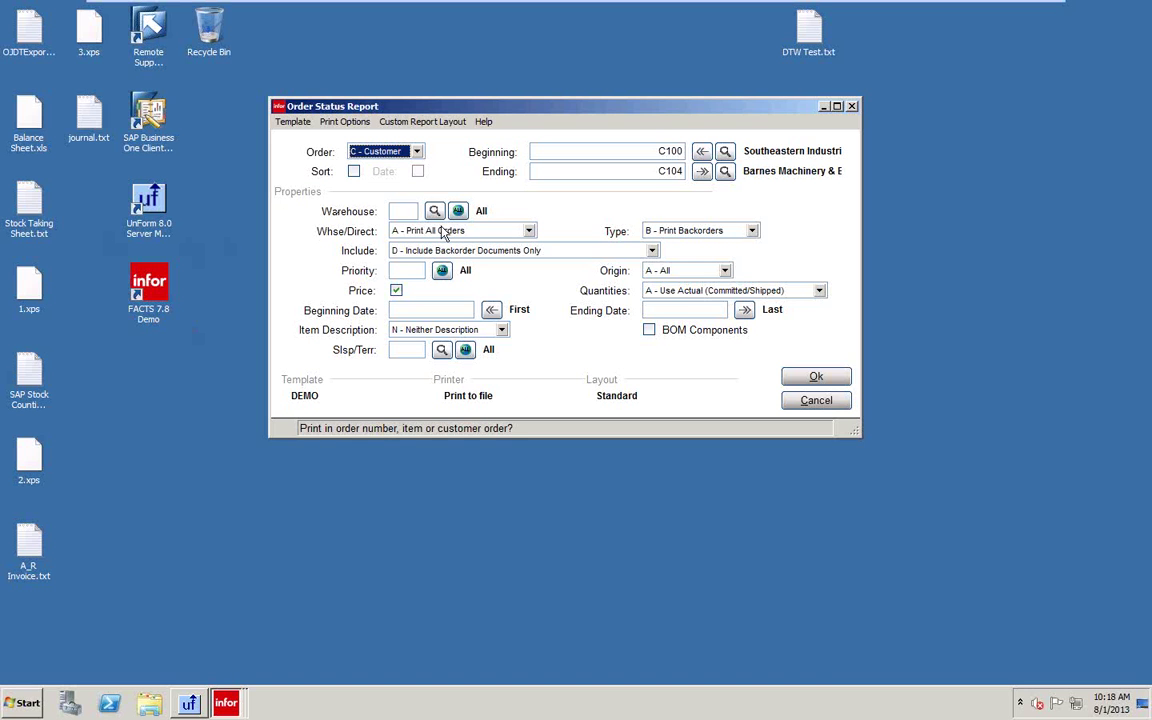
Step: Close the Order Status Report and open the Sales Order Item Report with the system template DEMO
click(378, 150)
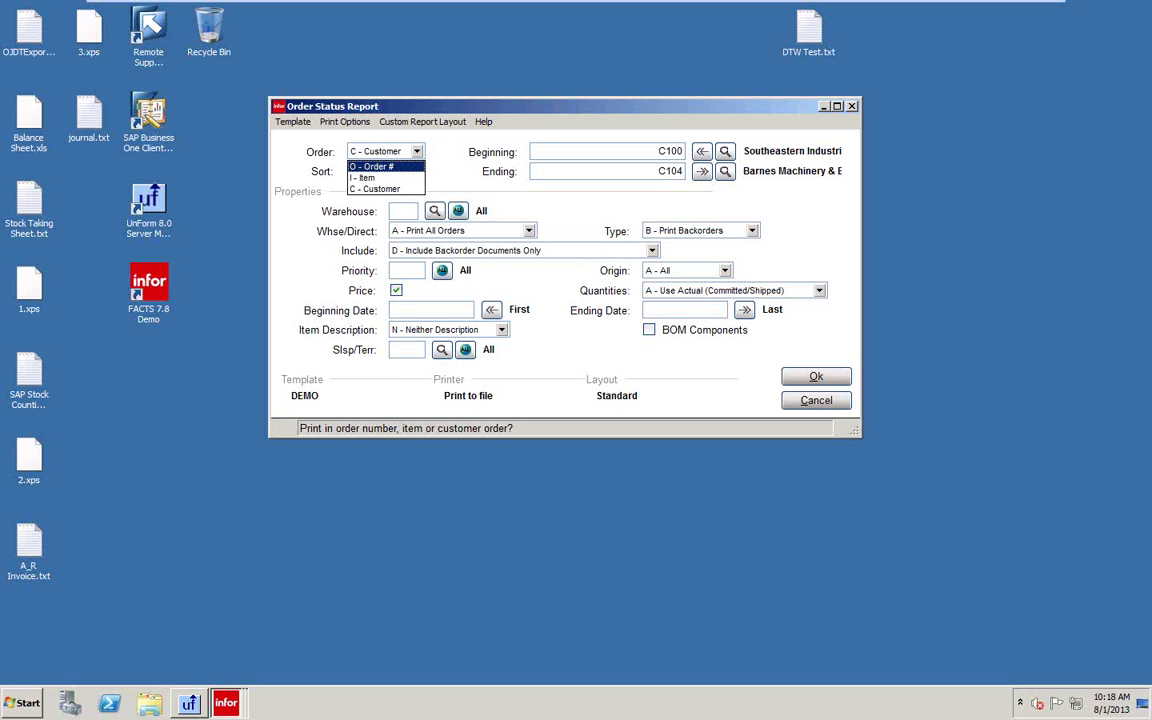
click(822, 408)
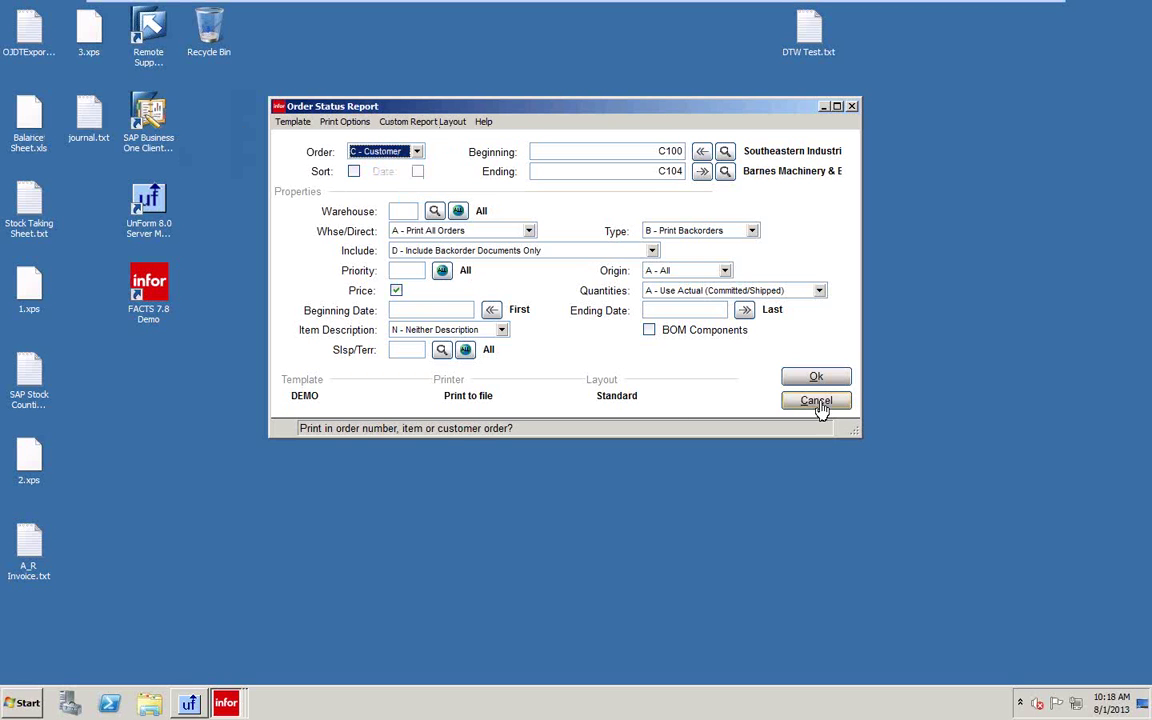
click(814, 403)
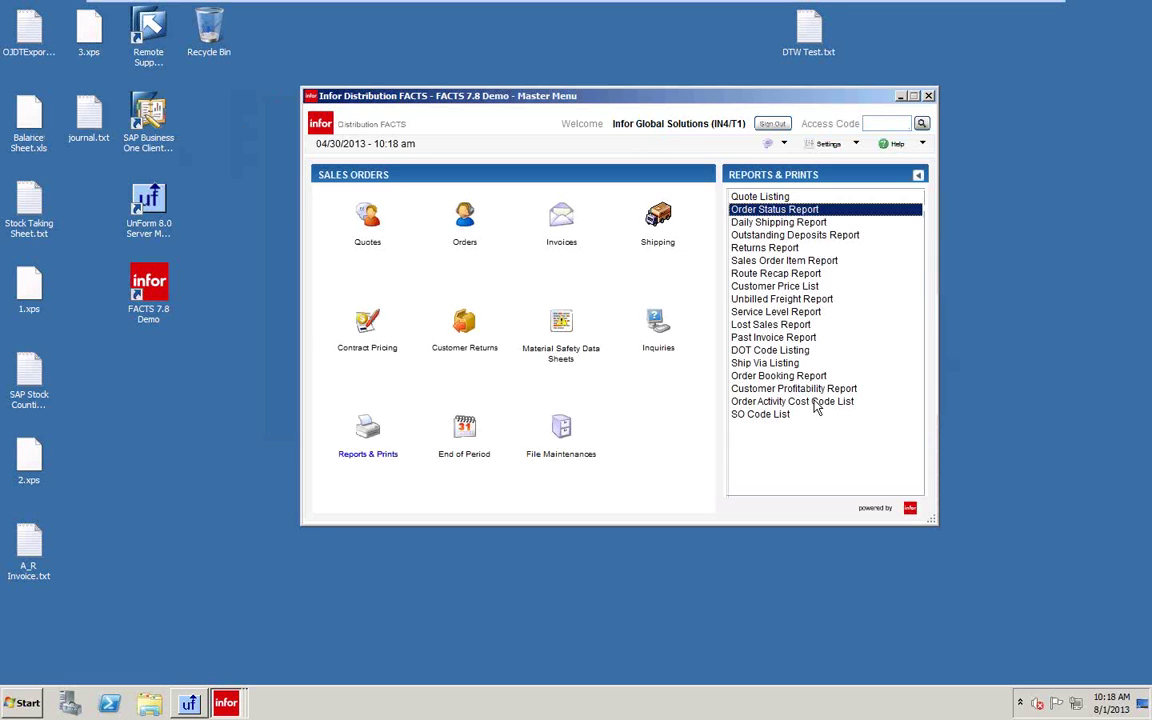
click(745, 261)
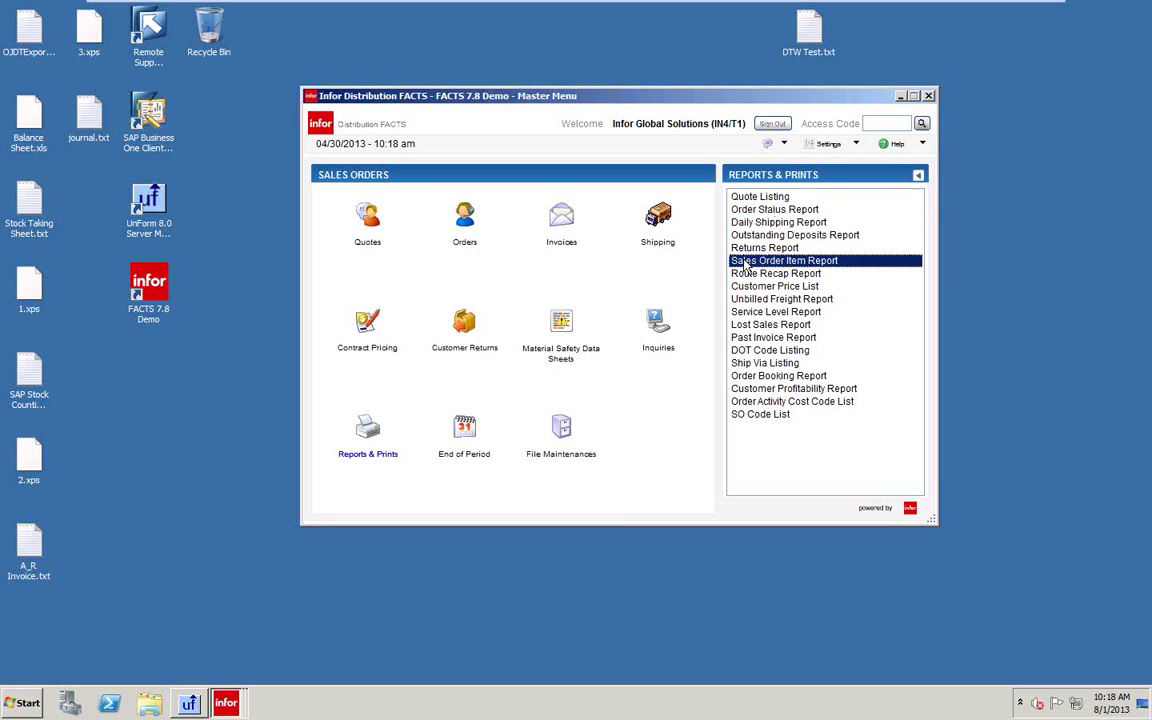
click(745, 261)
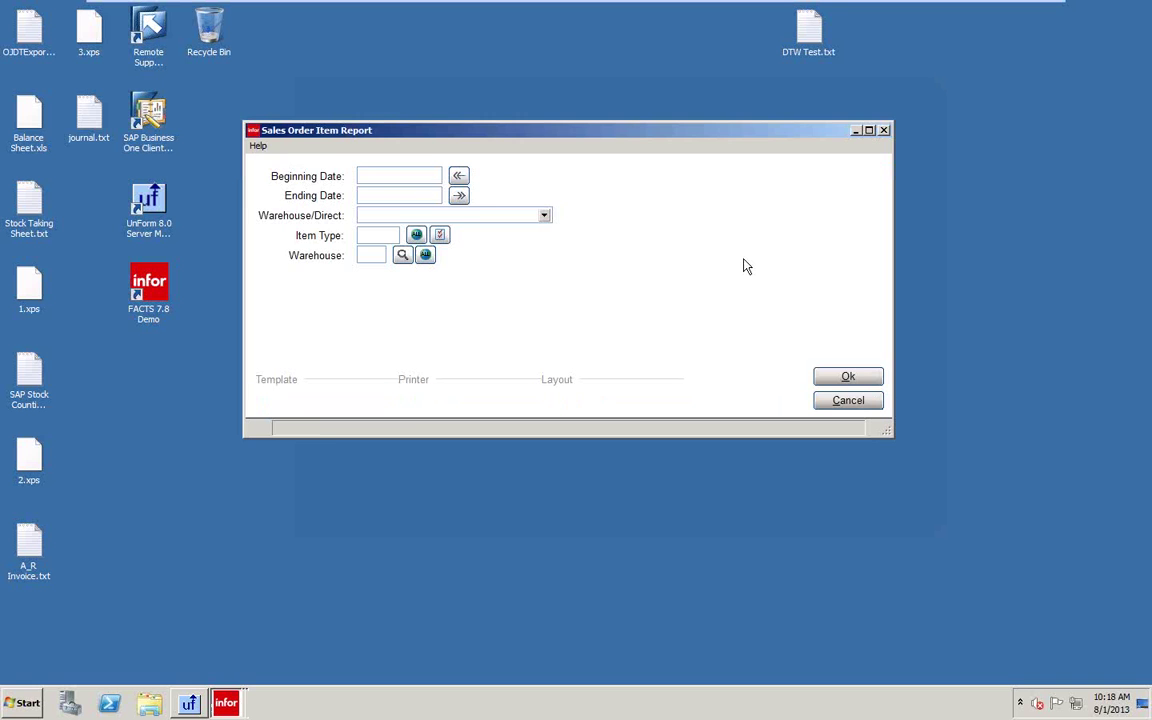
click(262, 146)
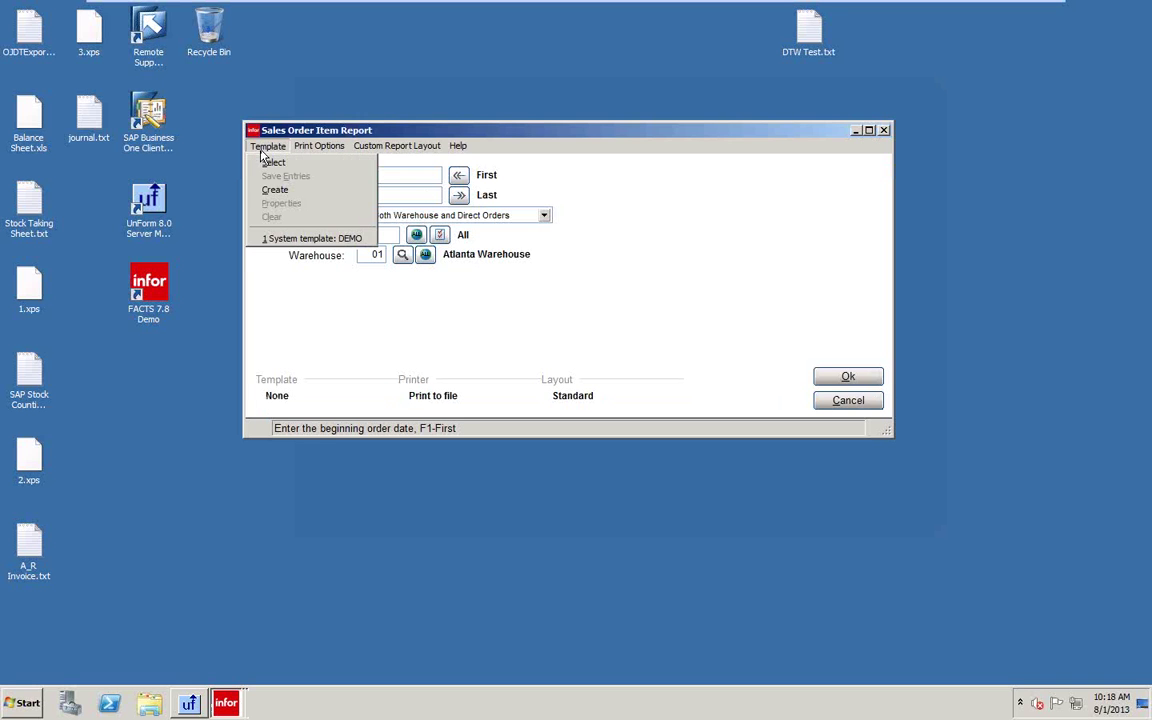
click(301, 238)
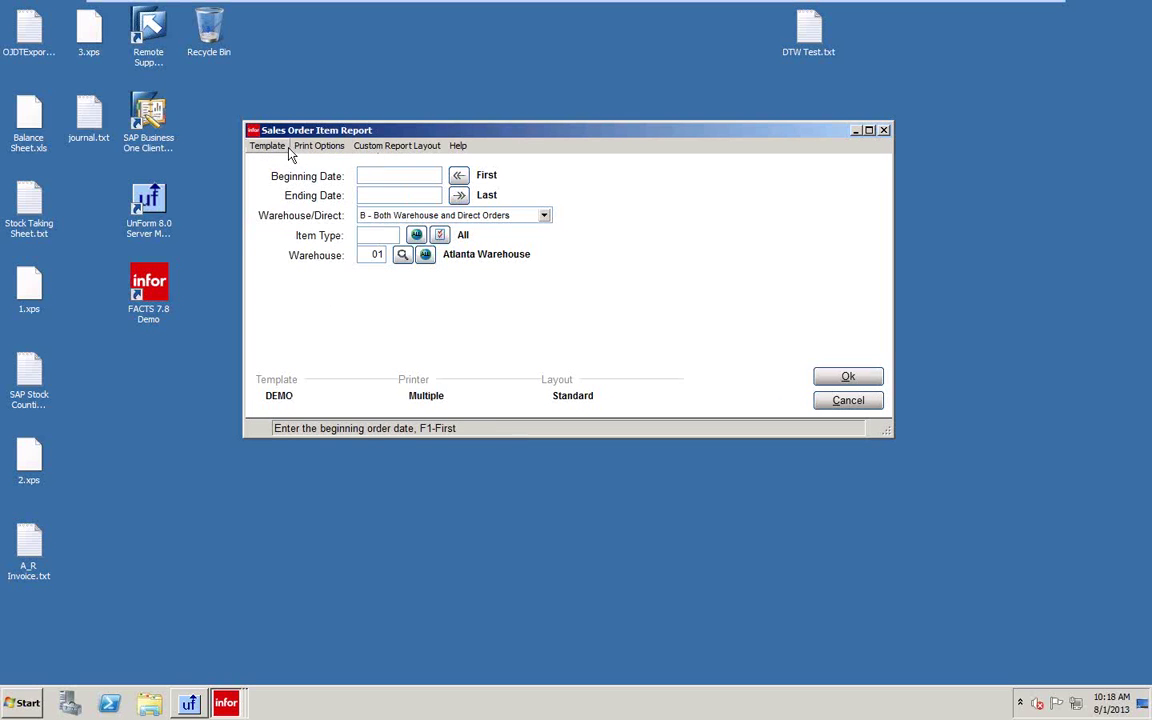
Step: Toggle the System template option in the DEMO template's properties, save it and close the Sales Order Item Report
click(270, 146)
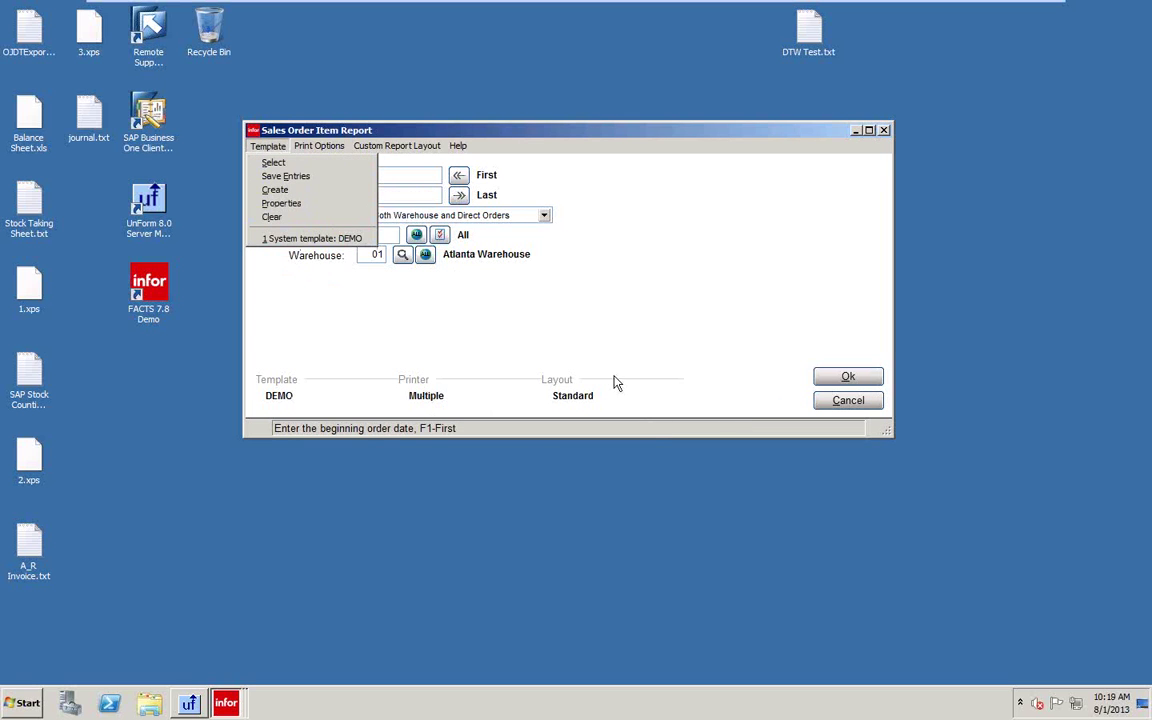
mouse_move(397, 146)
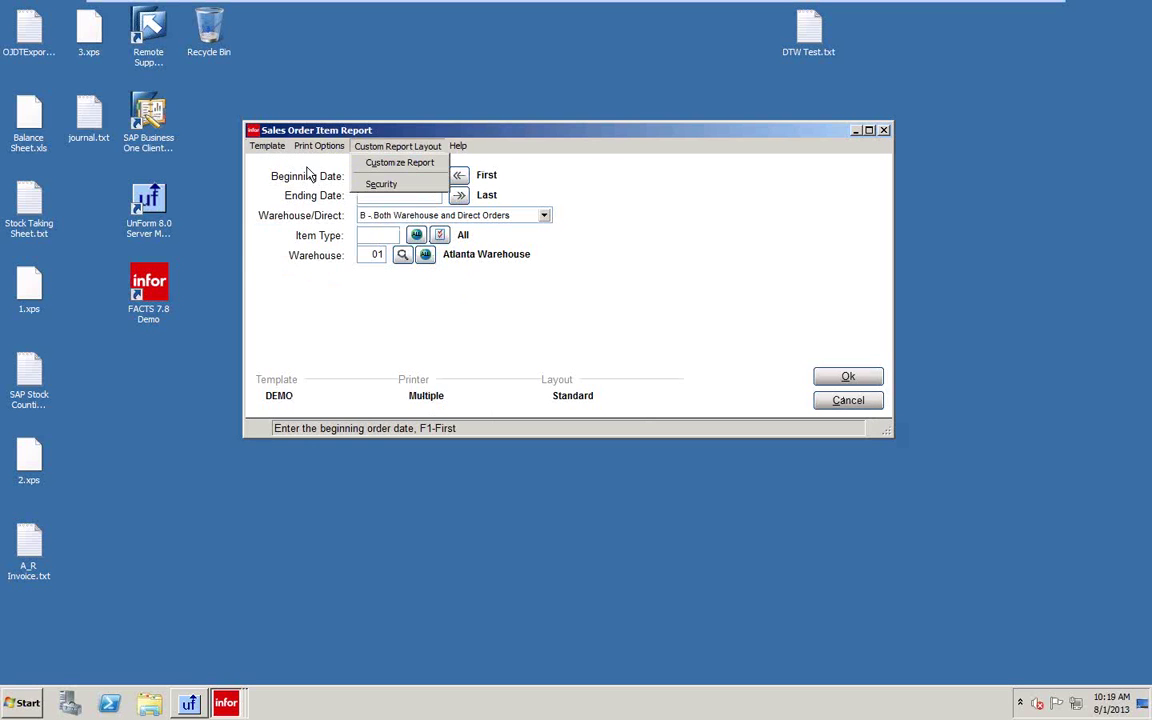
click(250, 143)
click(262, 147)
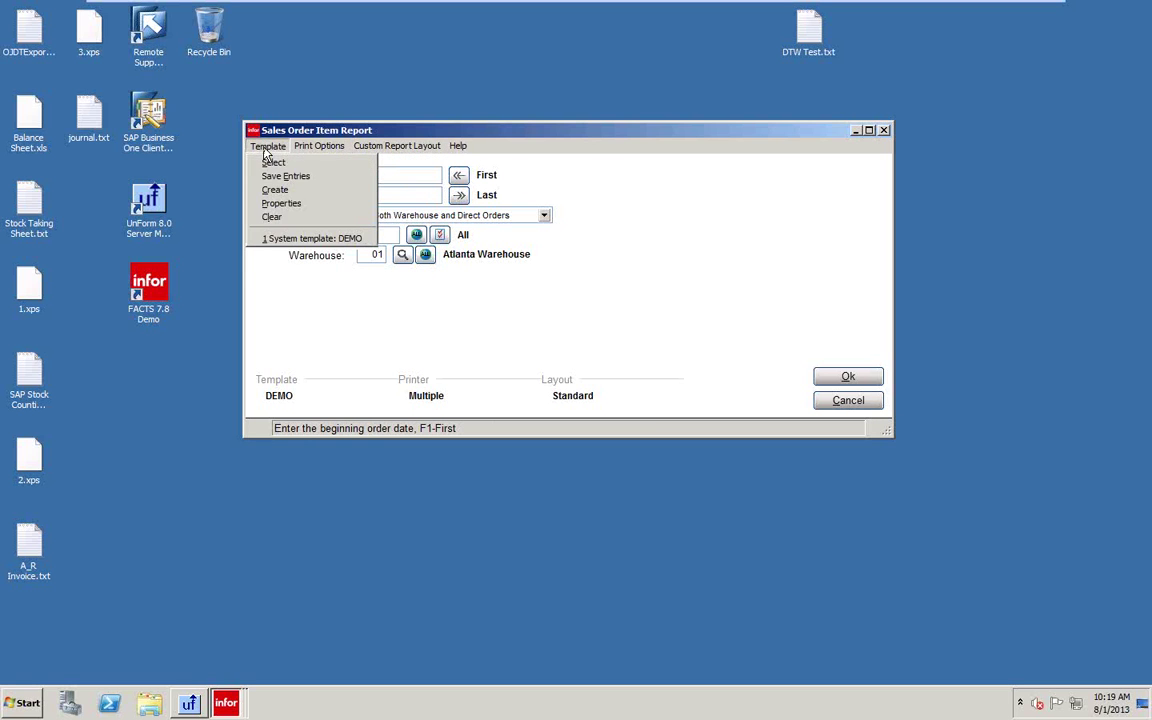
click(279, 203)
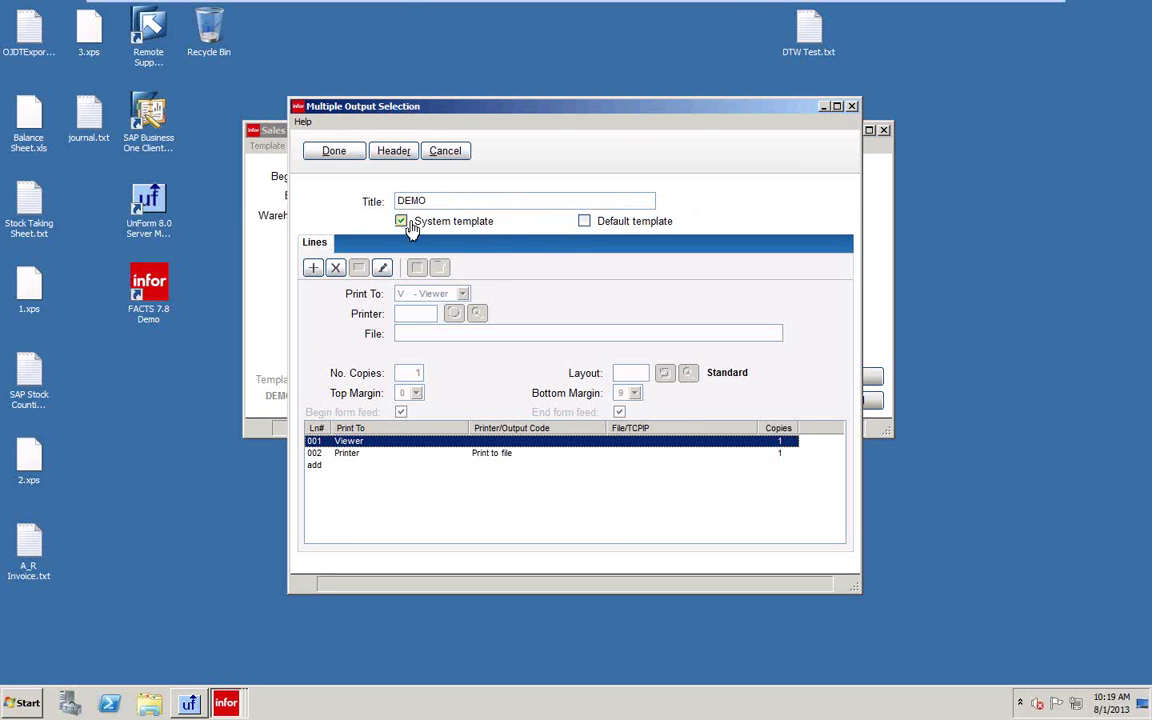
click(408, 223)
click(346, 157)
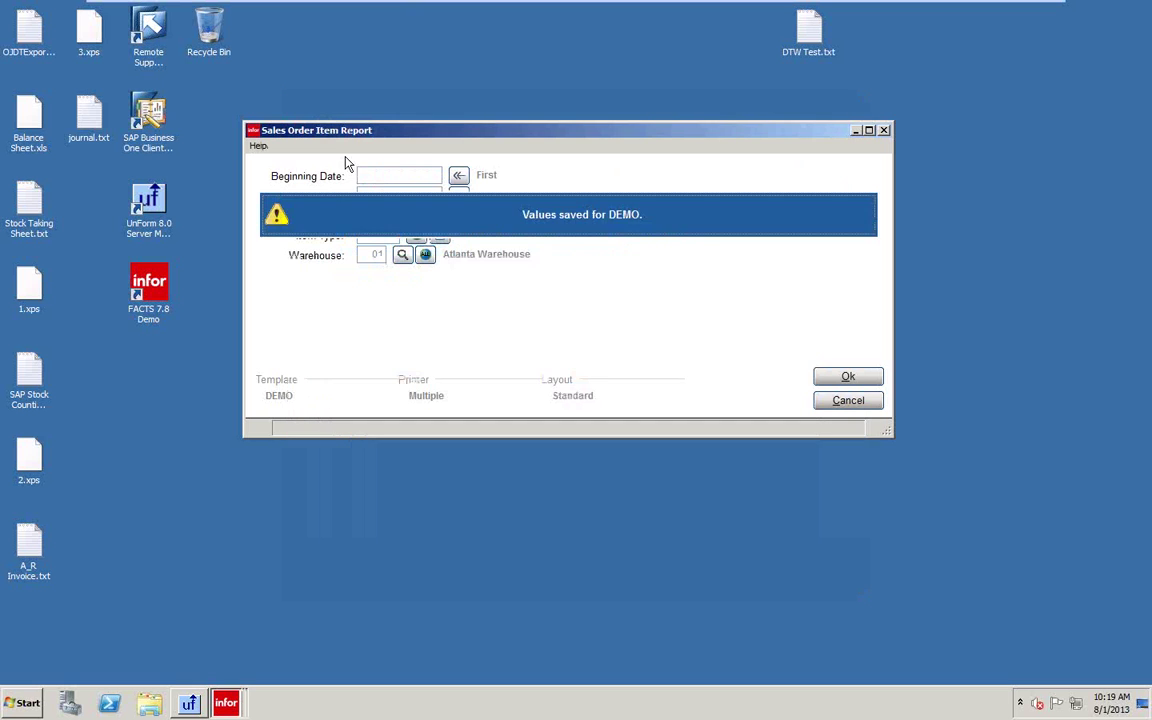
click(863, 403)
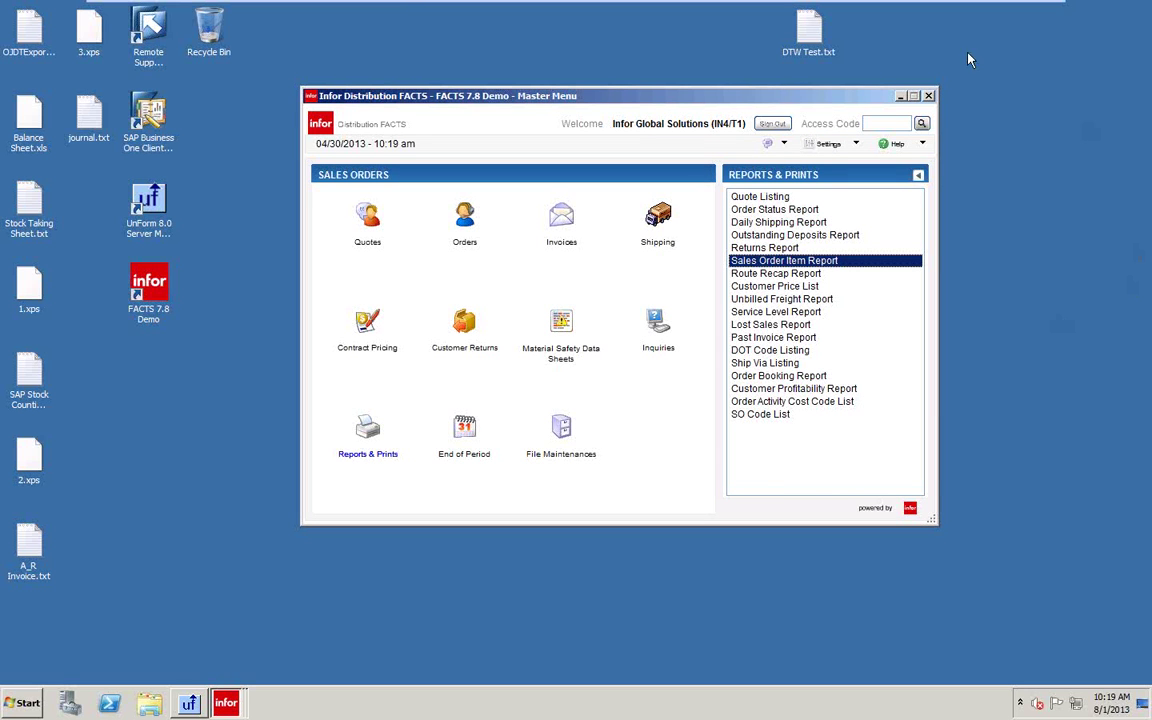
Step: Move the Master Menu aside and bring the Next Sales Order window fully into view
drag(770, 95, 910, 34)
click(227, 703)
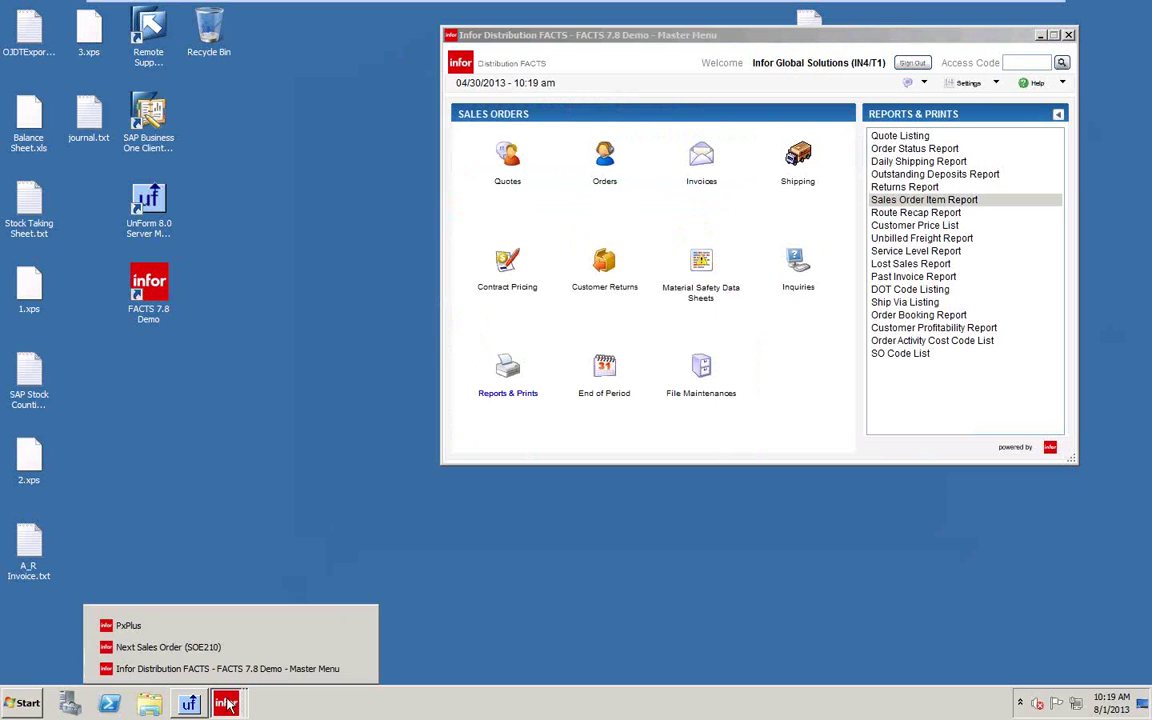
click(155, 590)
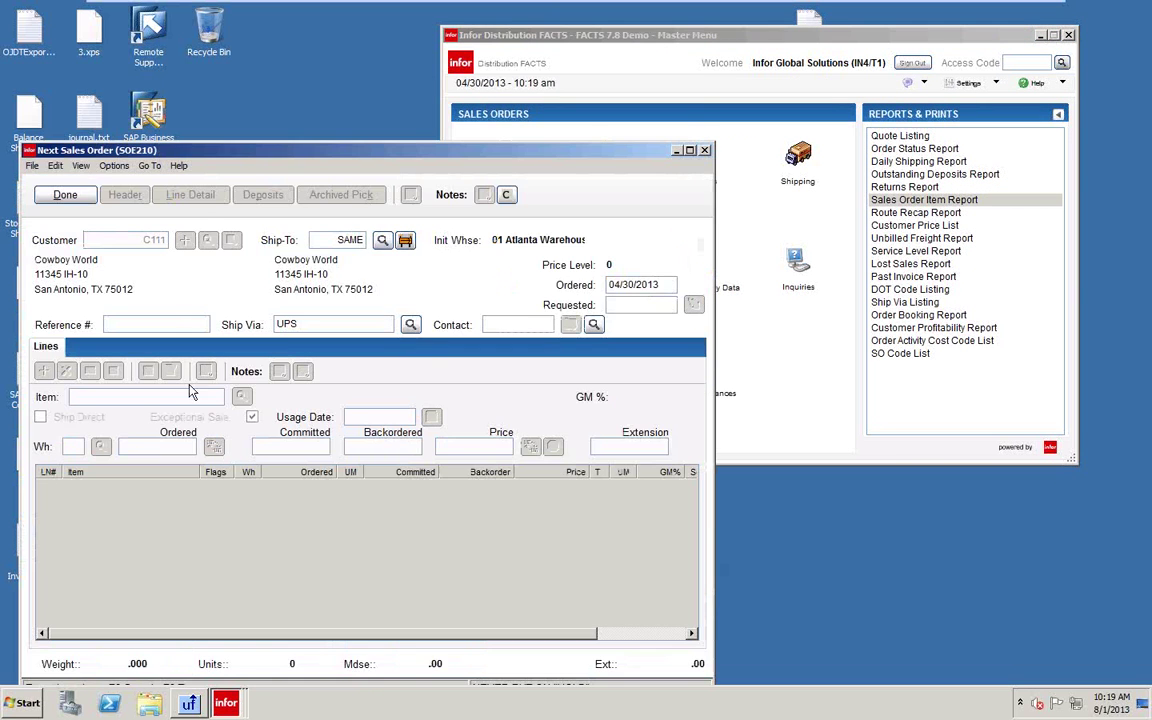
drag(213, 155, 210, 113)
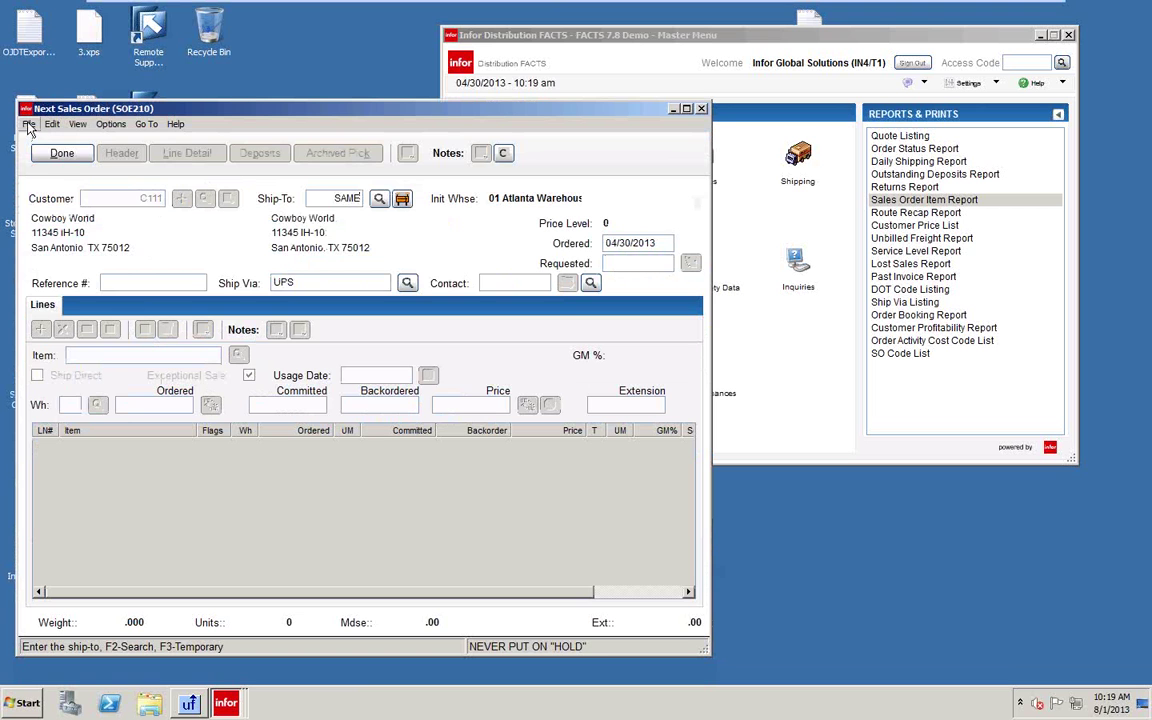
Step: Clear the current sales order entry and start one for Southeastern Industrial Supply with its default ship-to
key(Escape)
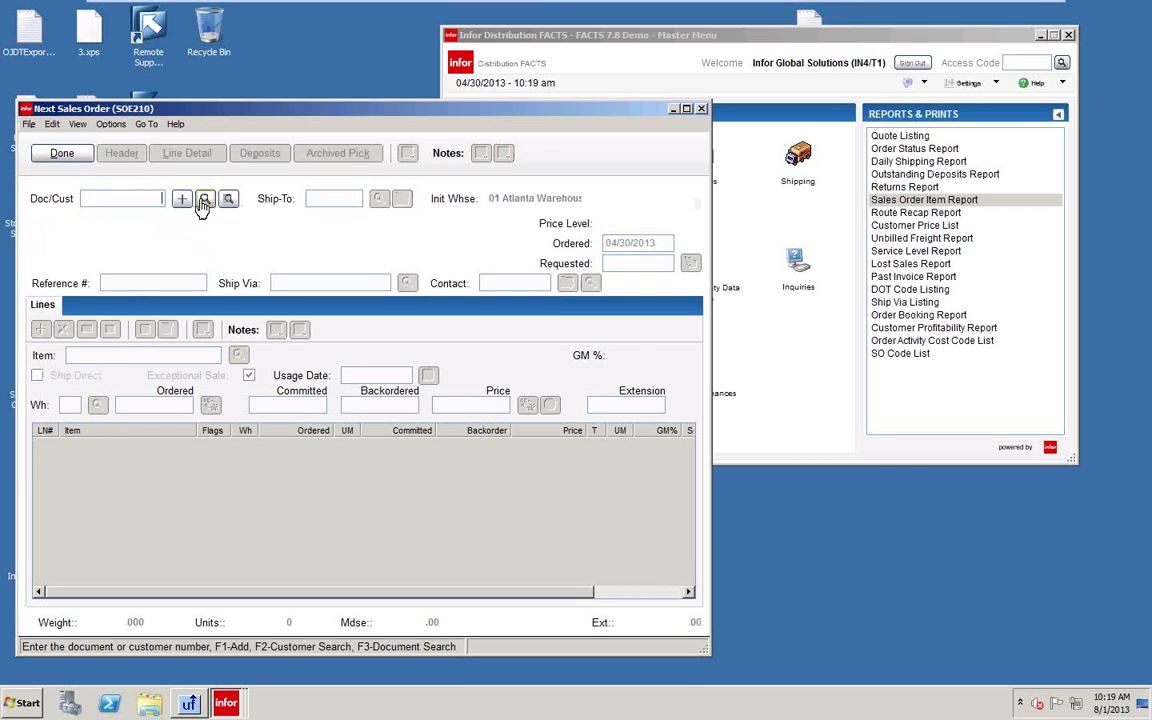
click(204, 199)
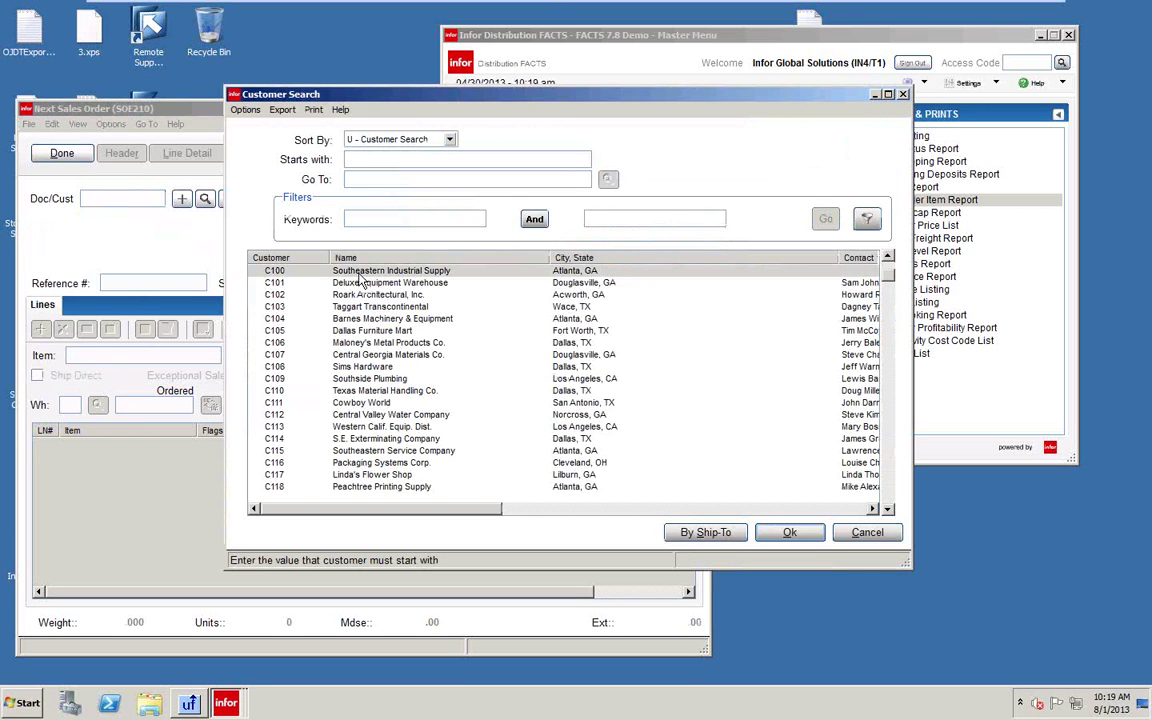
click(798, 537)
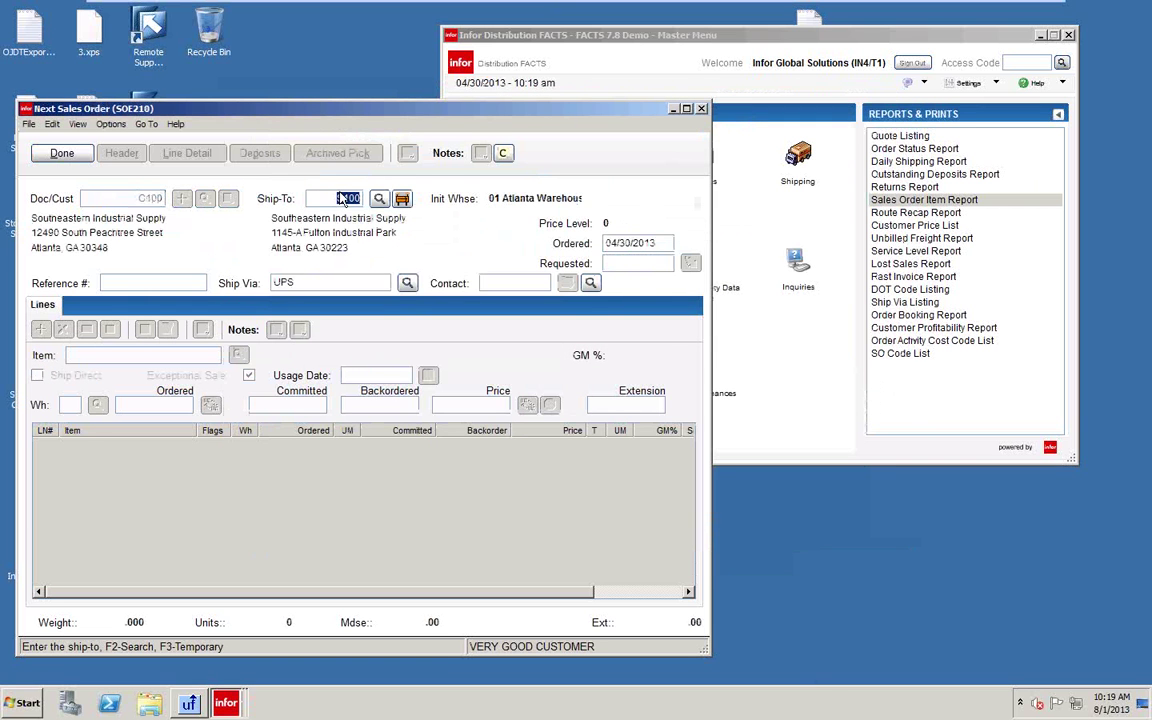
key(Return)
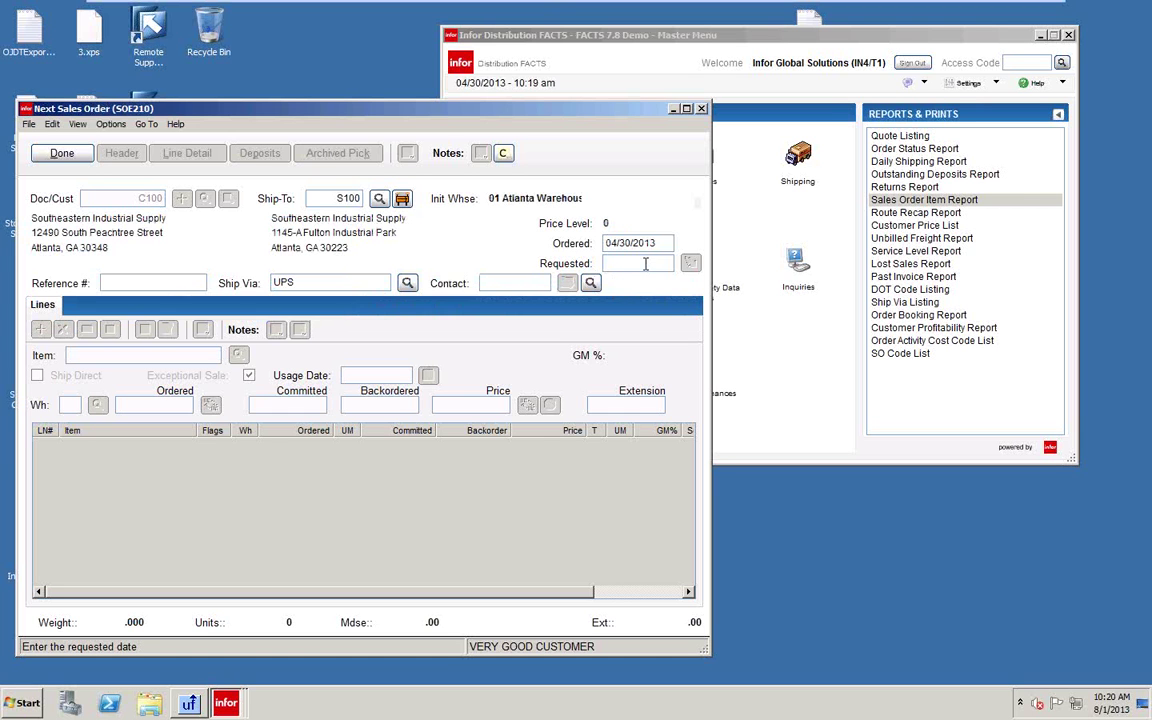
Step: Set the order's requested date to 04/30/2013, leaving the reference blank and keeping UPS as ship via
text(043013)
key(Tab)
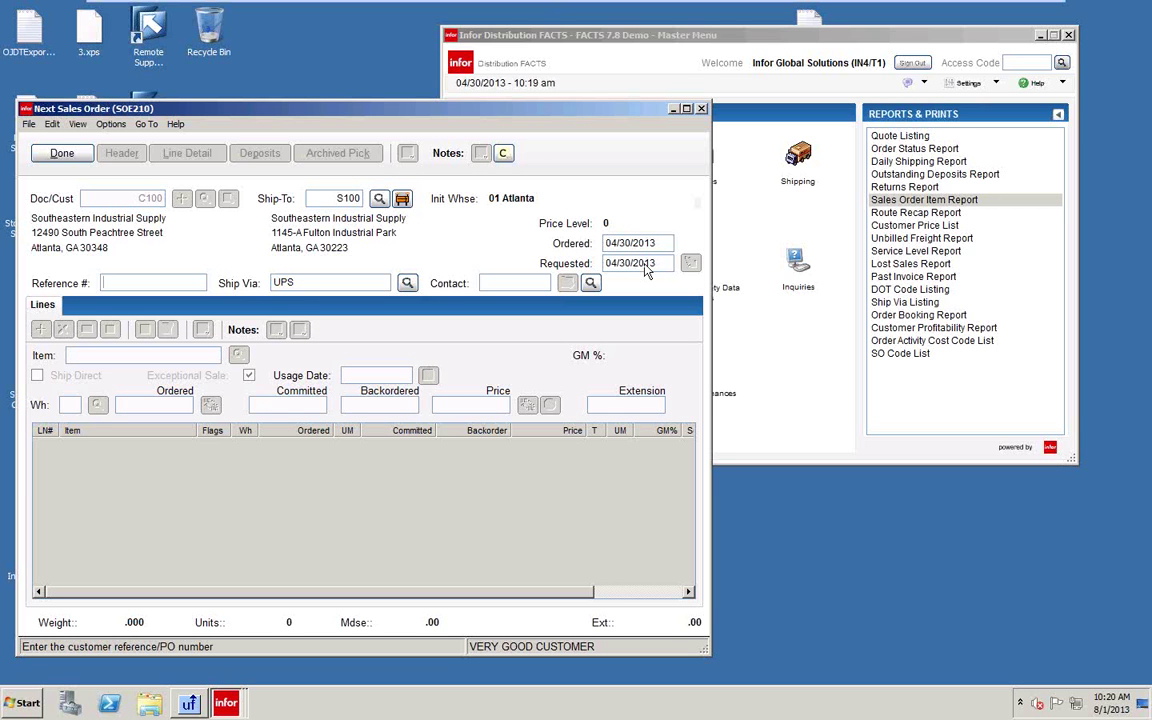
key(Tab)
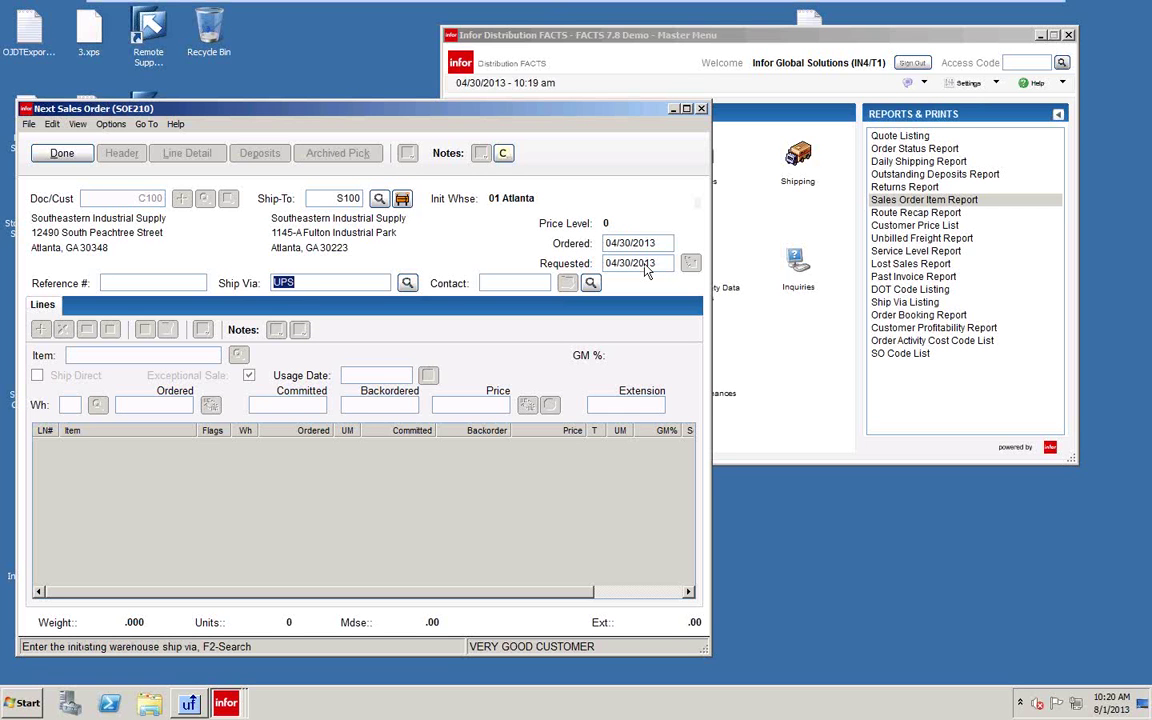
key(Tab)
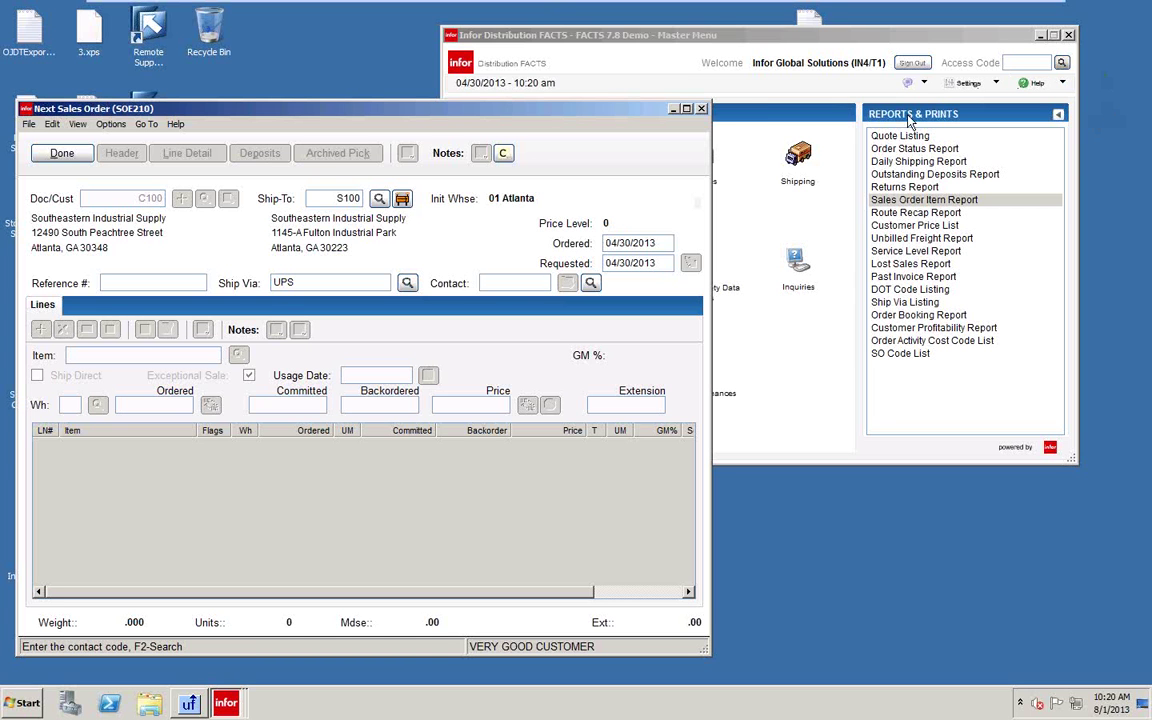
Step: Open SO Entry Options F/M from the infrequent sales order file maintenances and move its window off the order's header fields
click(838, 199)
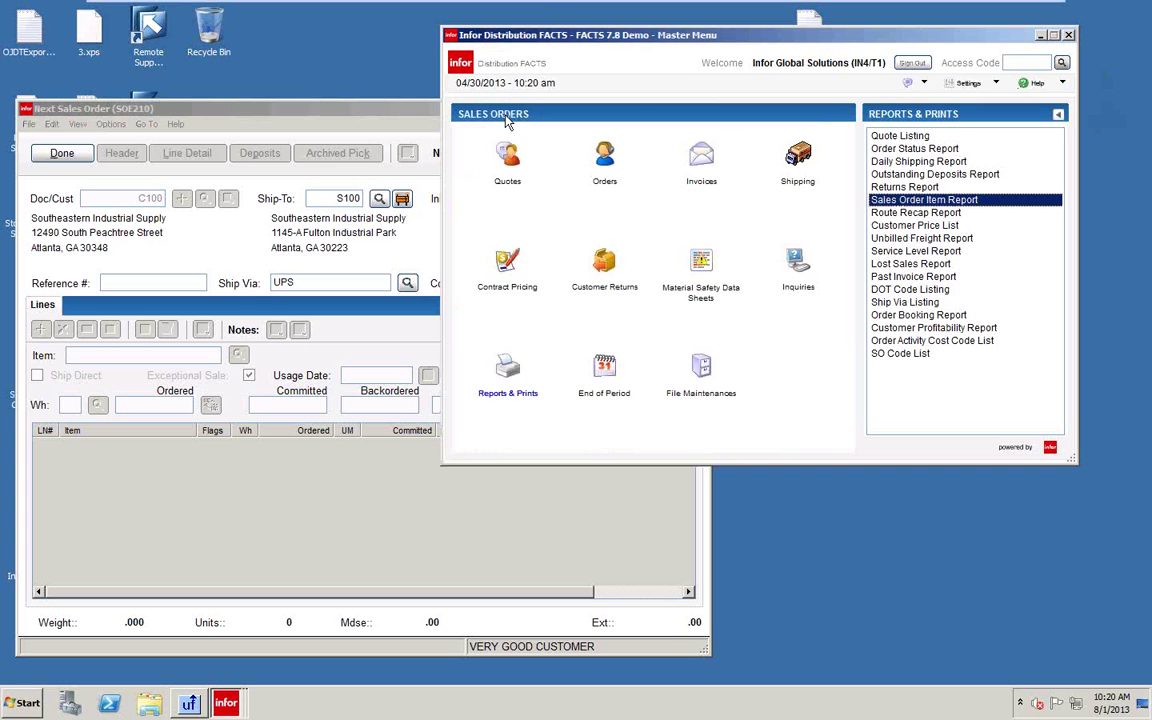
click(1057, 116)
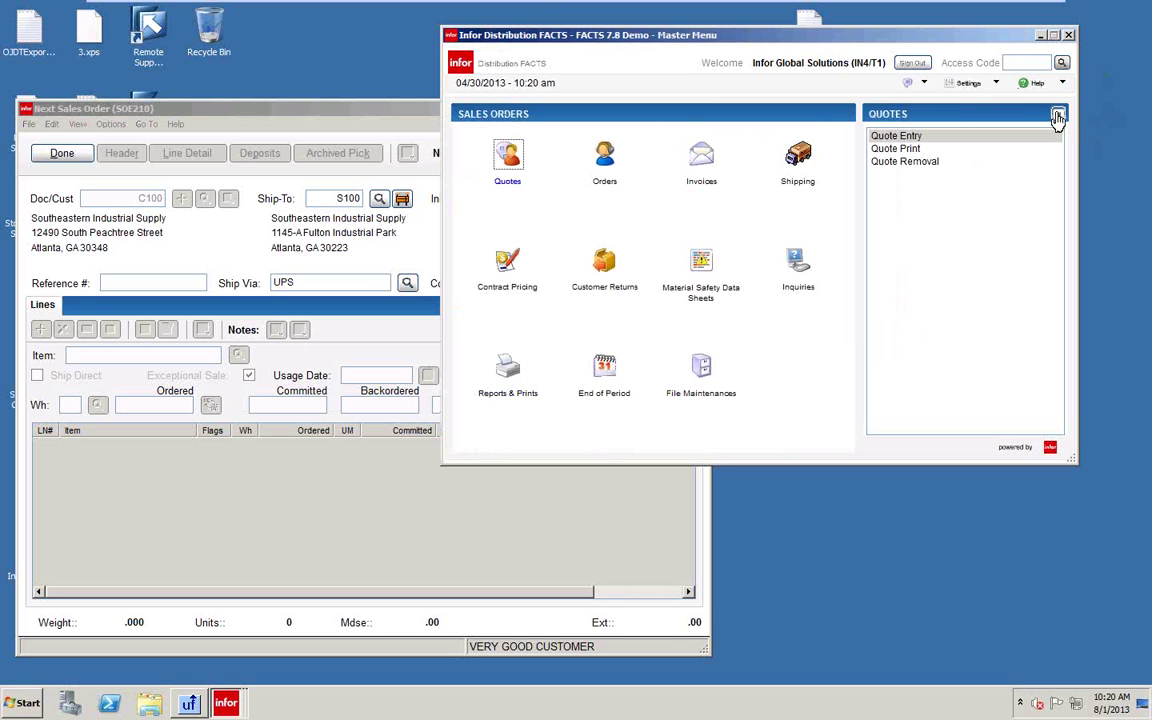
click(700, 380)
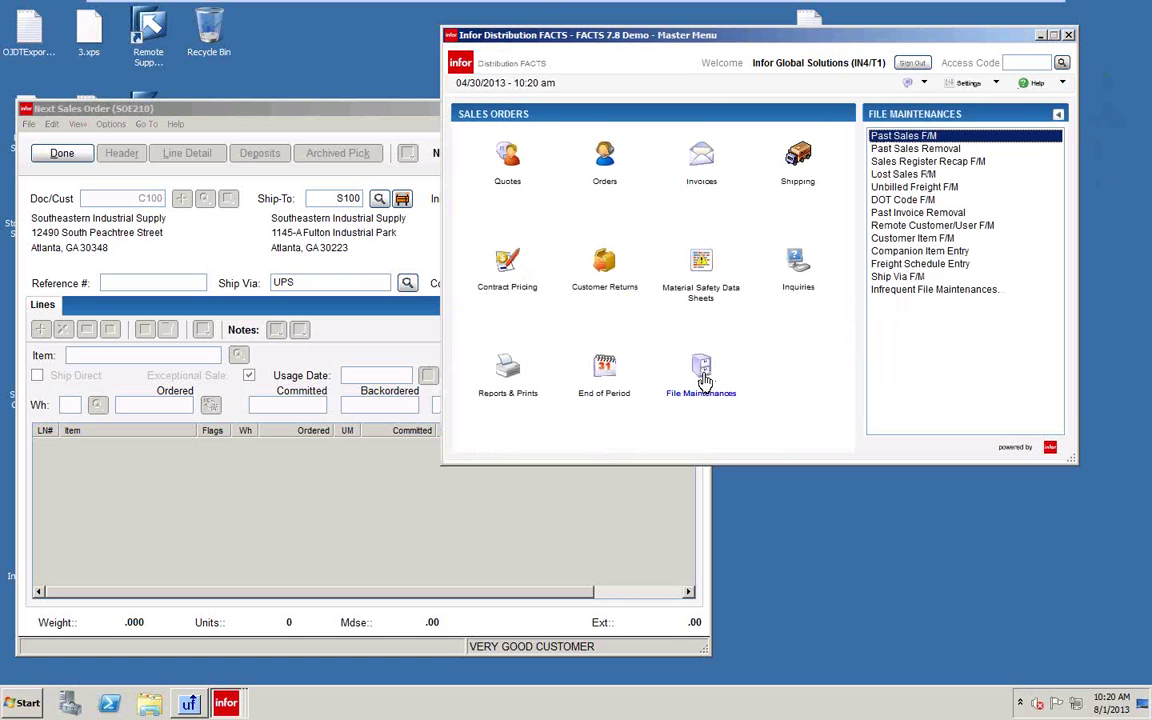
double_click(908, 292)
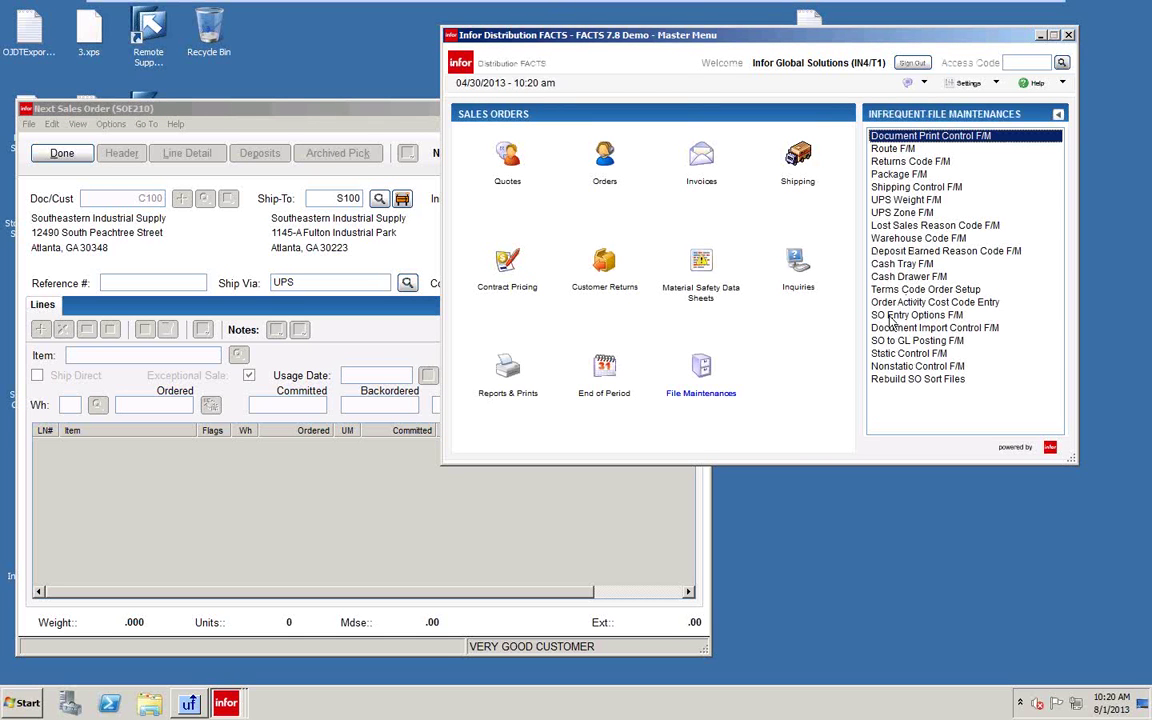
click(895, 316)
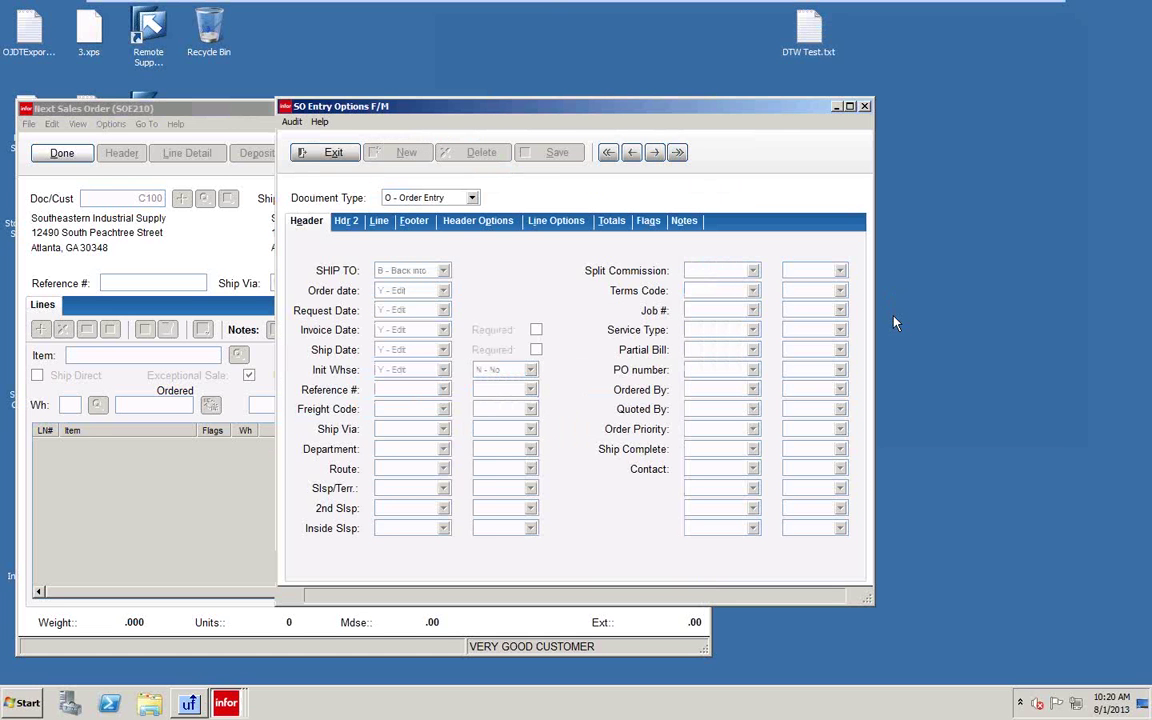
drag(662, 108, 853, 63)
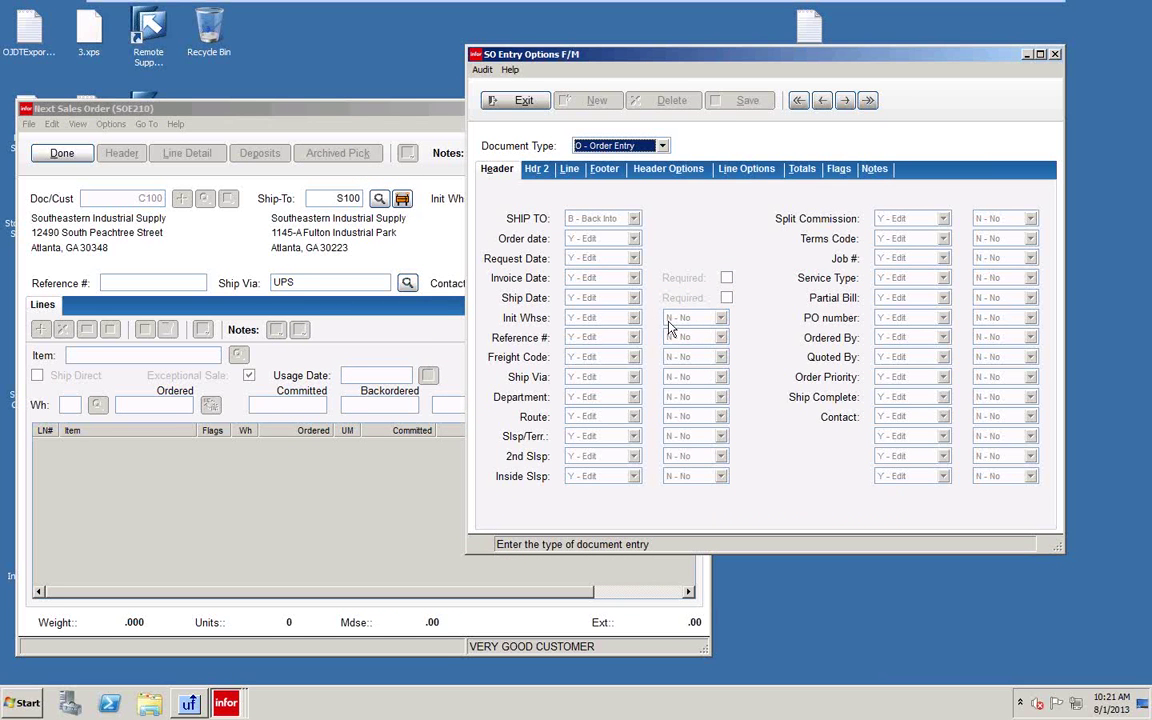
Step: Set SHIP TO to N - Skip in the header options of the O - Order Entry document type and save the record
click(662, 147)
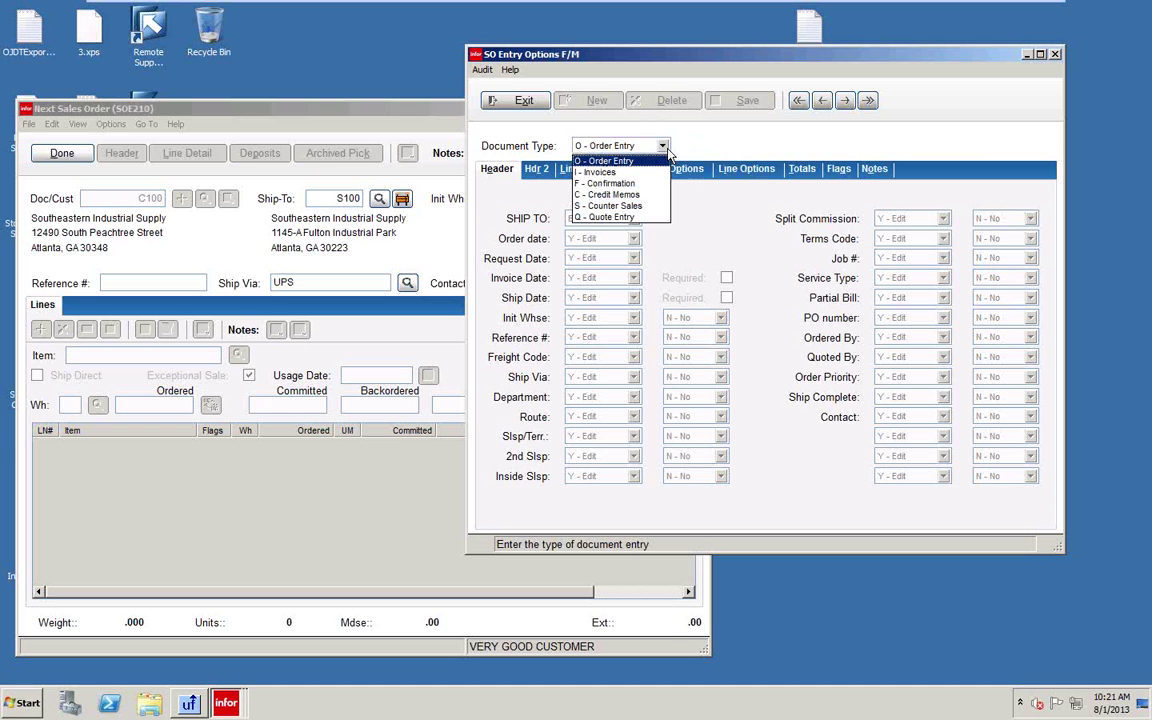
click(602, 160)
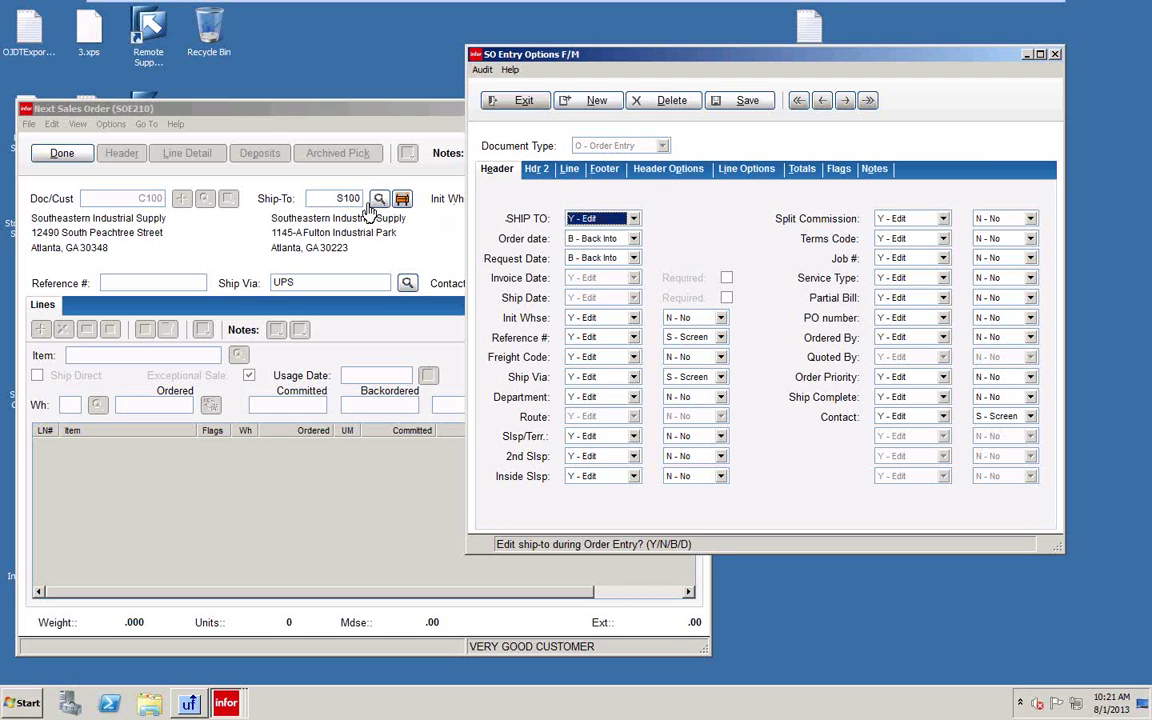
click(633, 218)
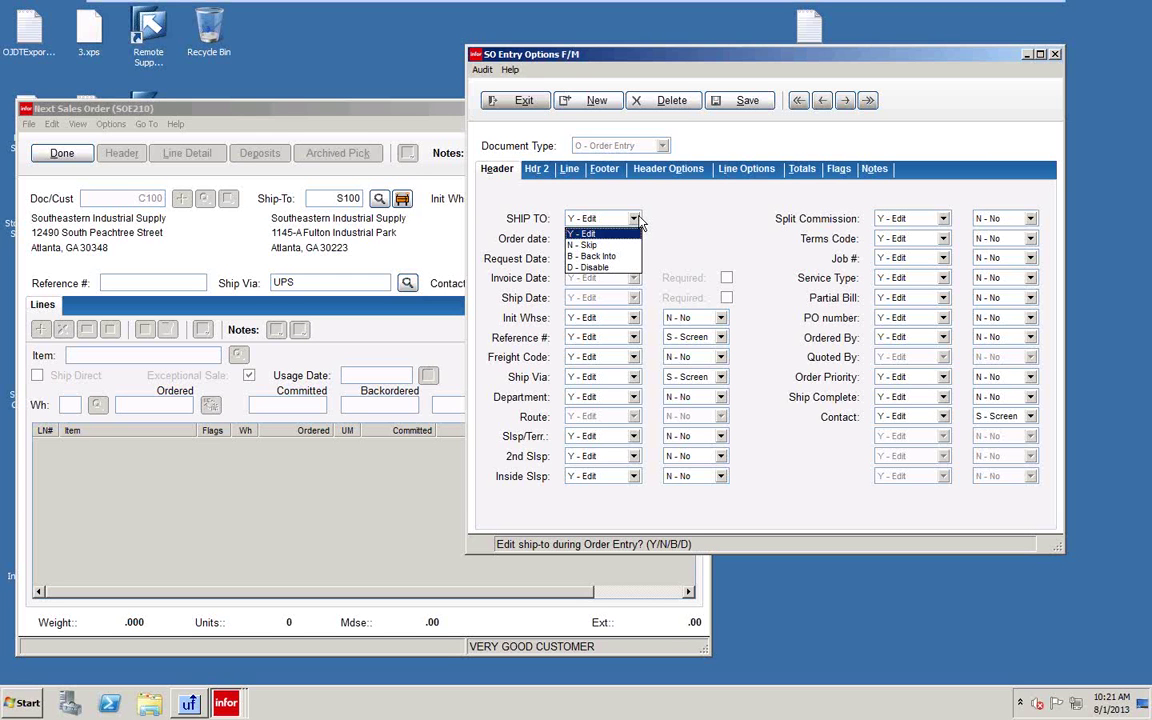
click(590, 246)
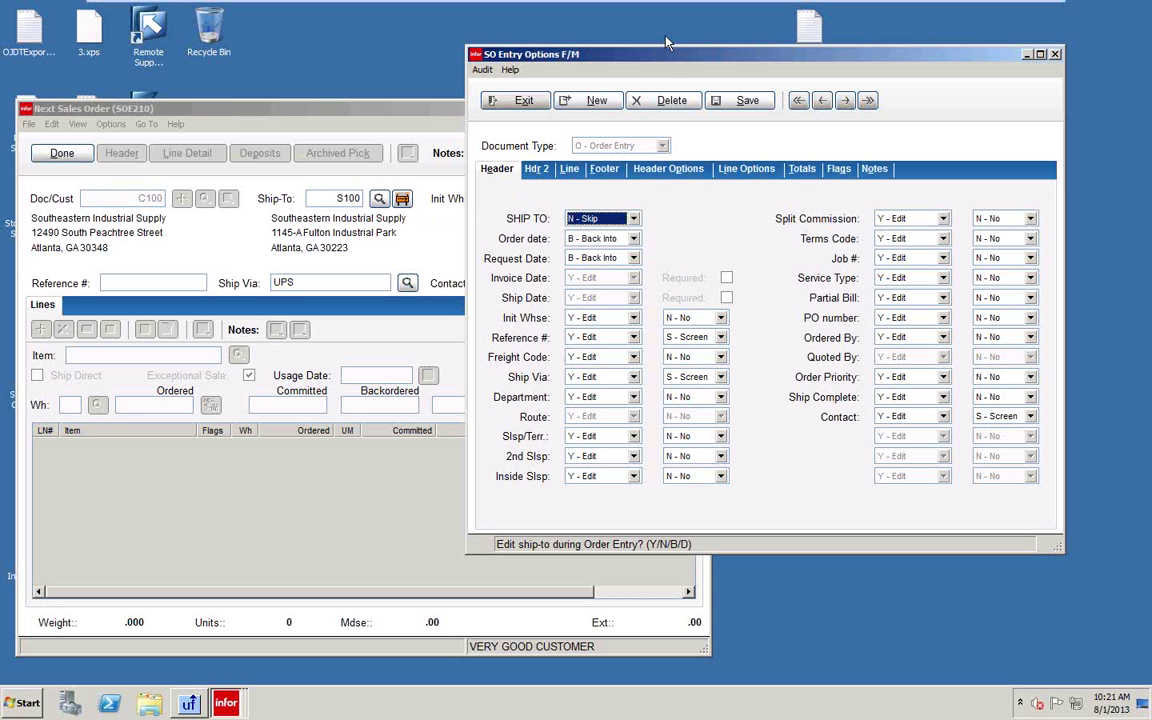
drag(672, 62, 766, 45)
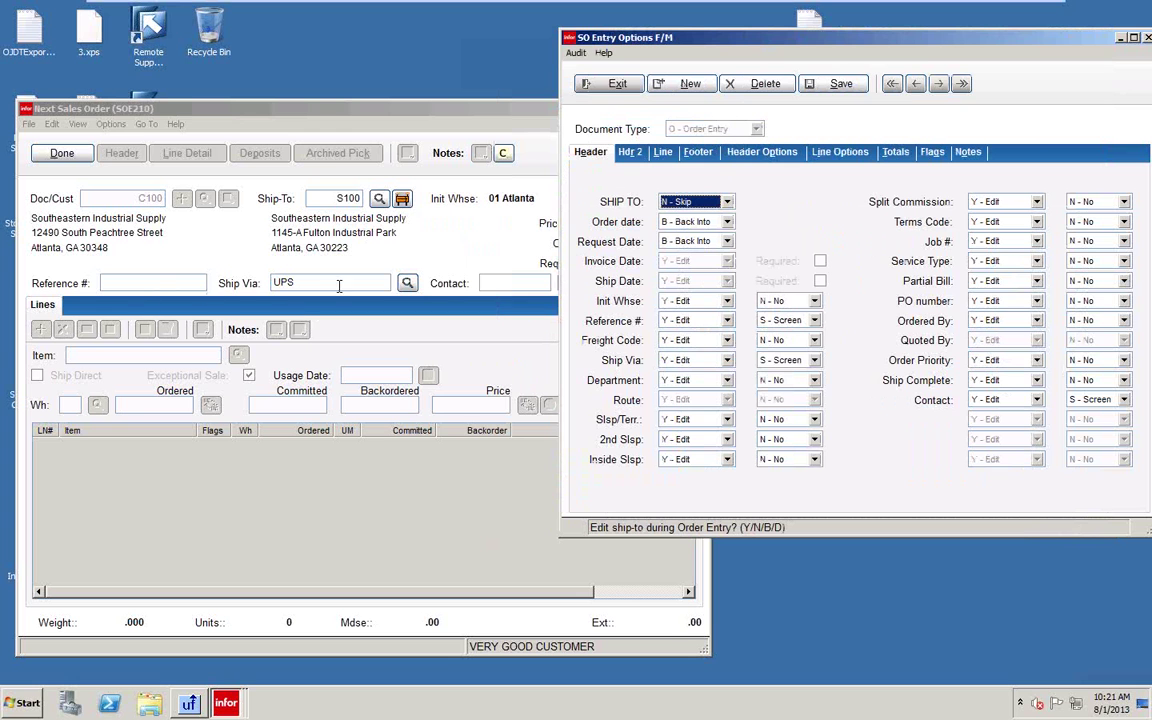
click(838, 86)
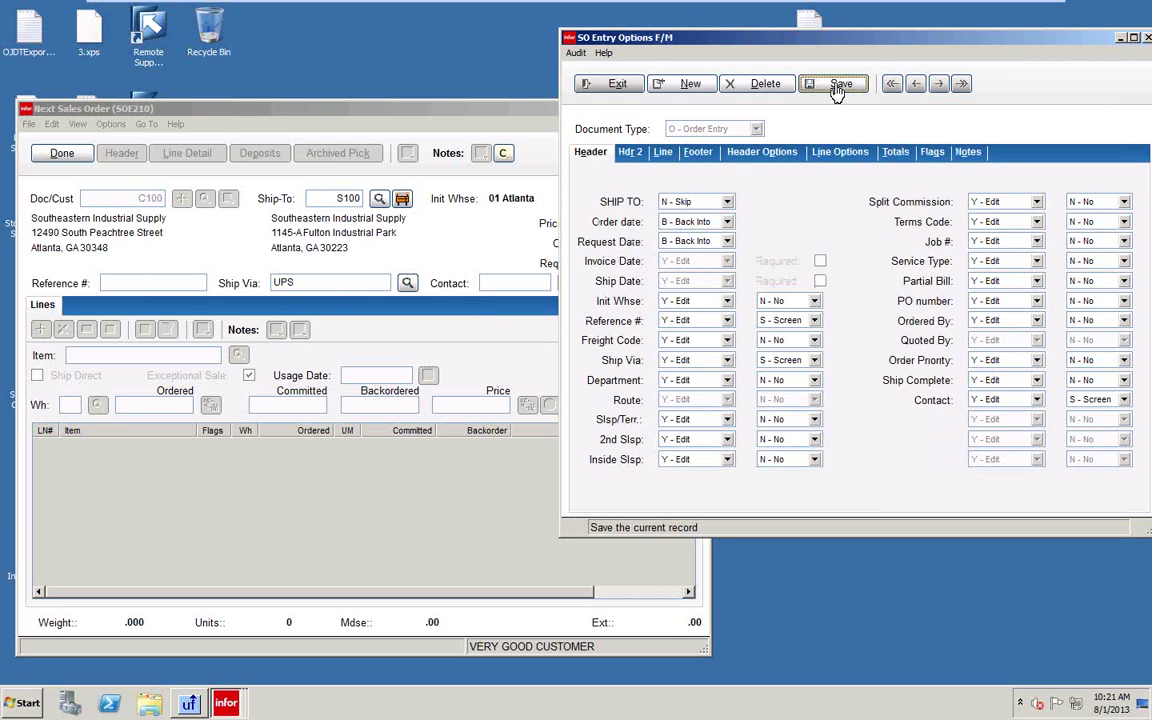
Step: Clear the current sales order and start another for Southeastern Industrial Supply to test the ship-to option
click(492, 118)
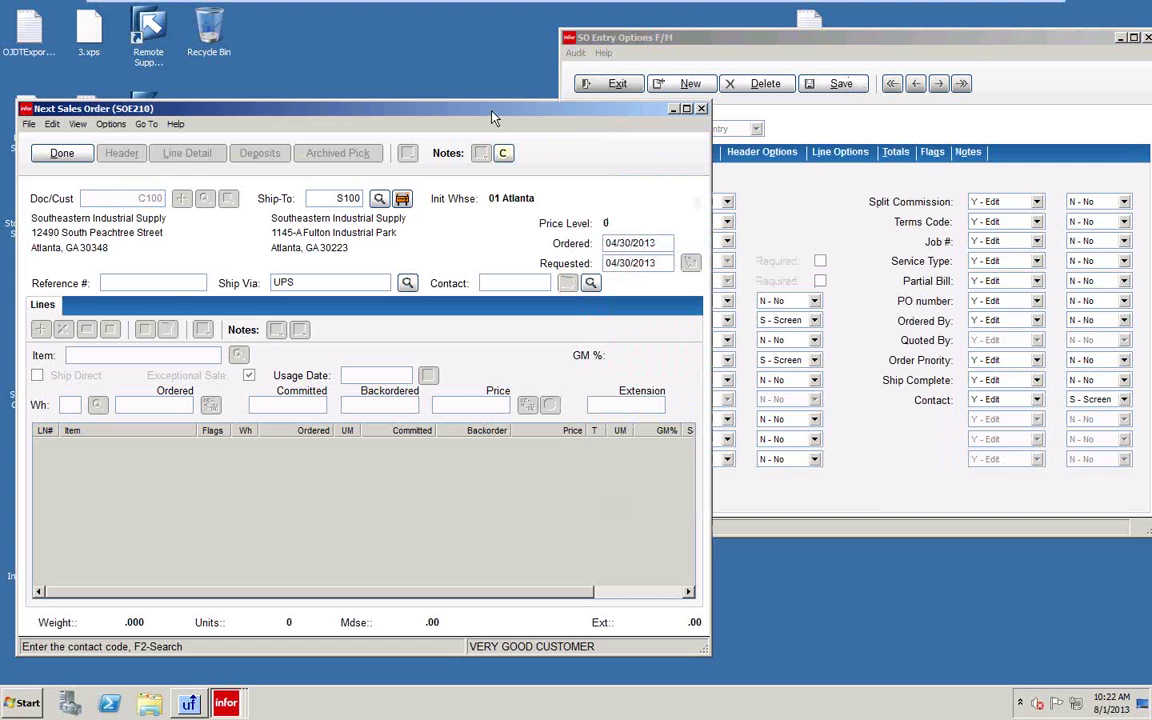
drag(491, 110, 499, 93)
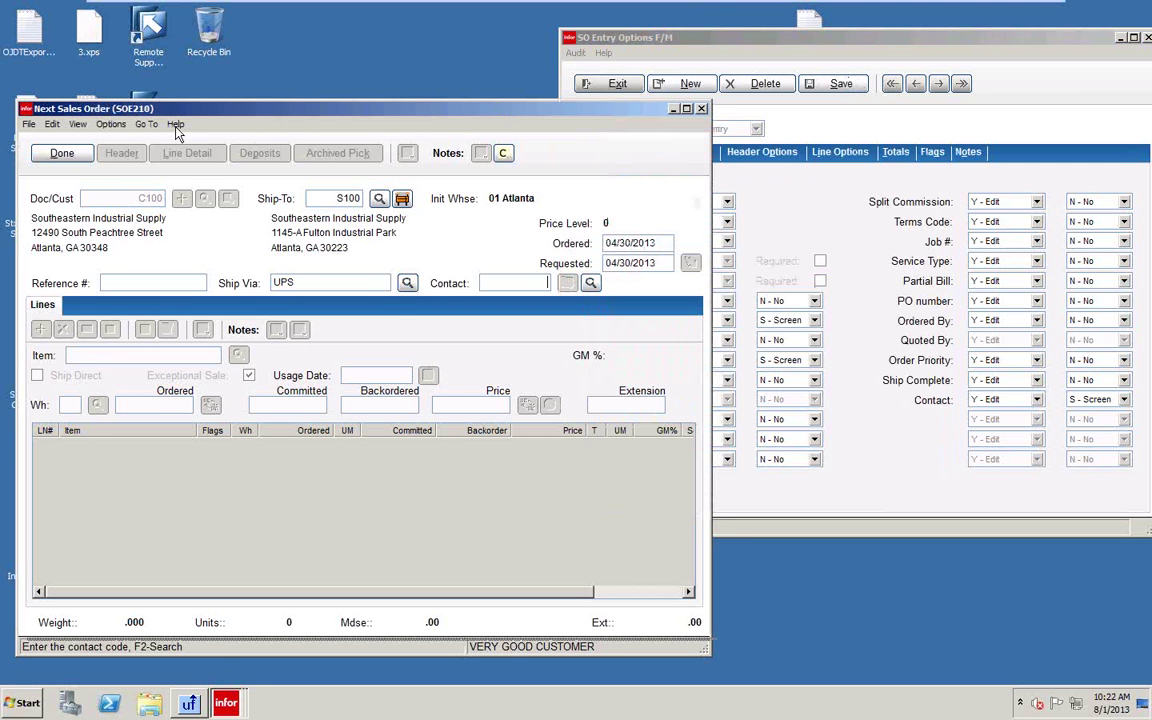
click(37, 108)
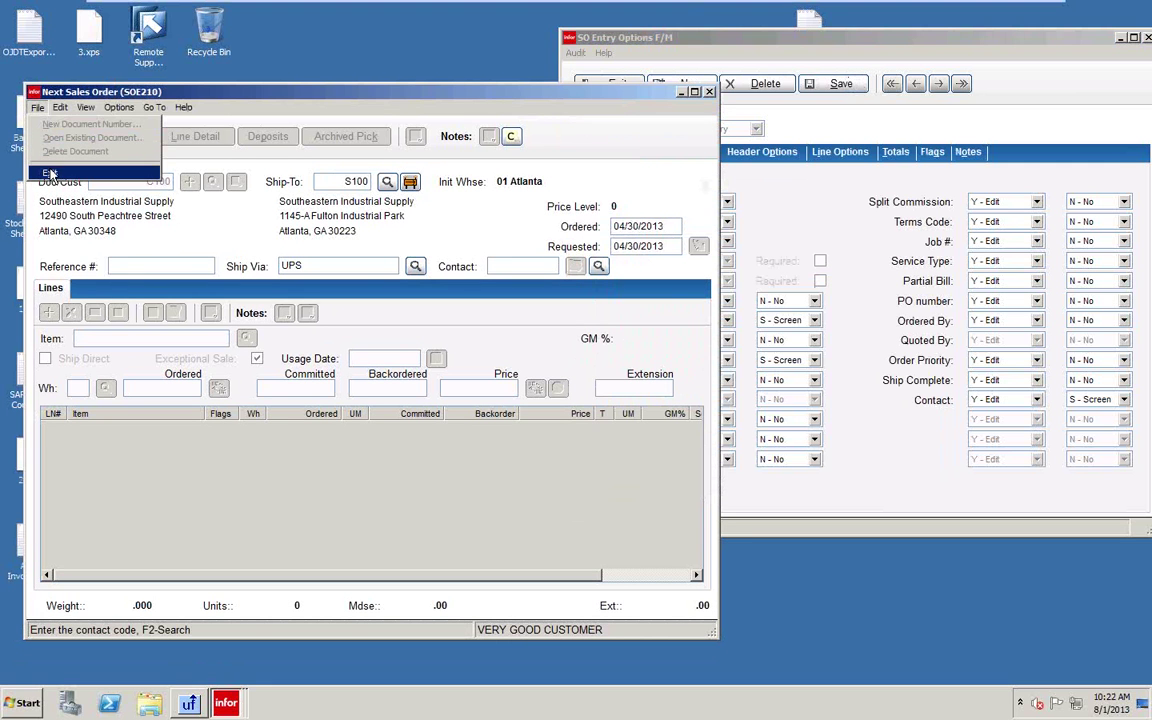
click(48, 156)
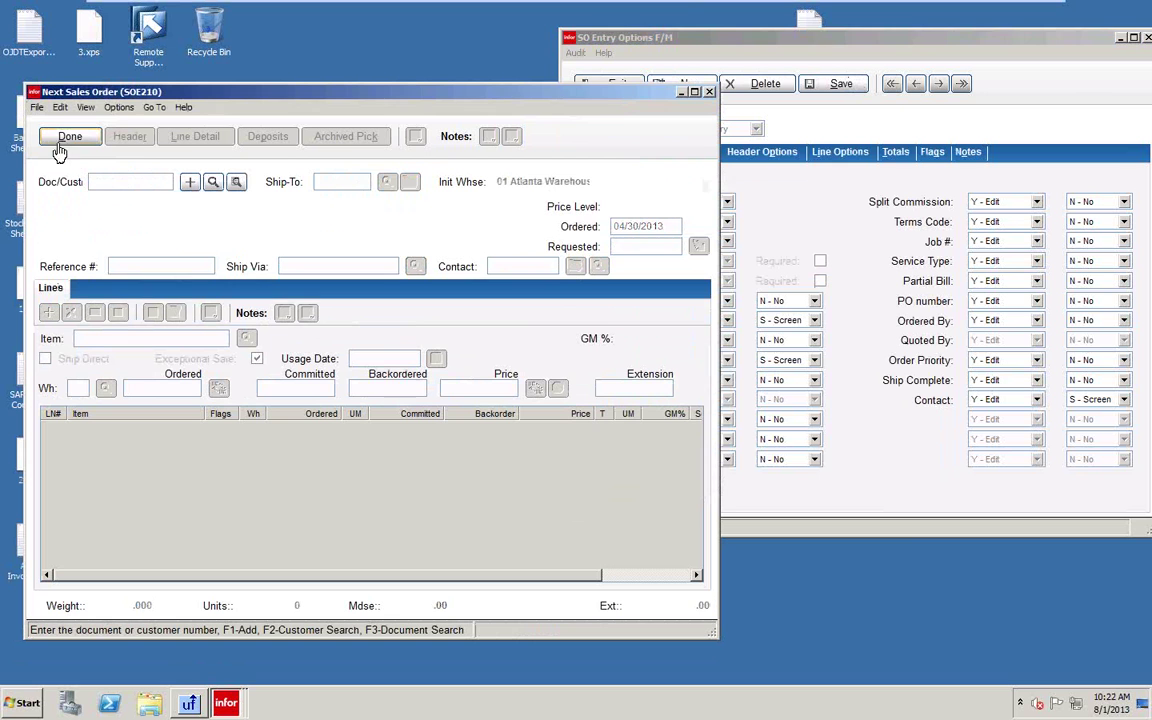
click(212, 182)
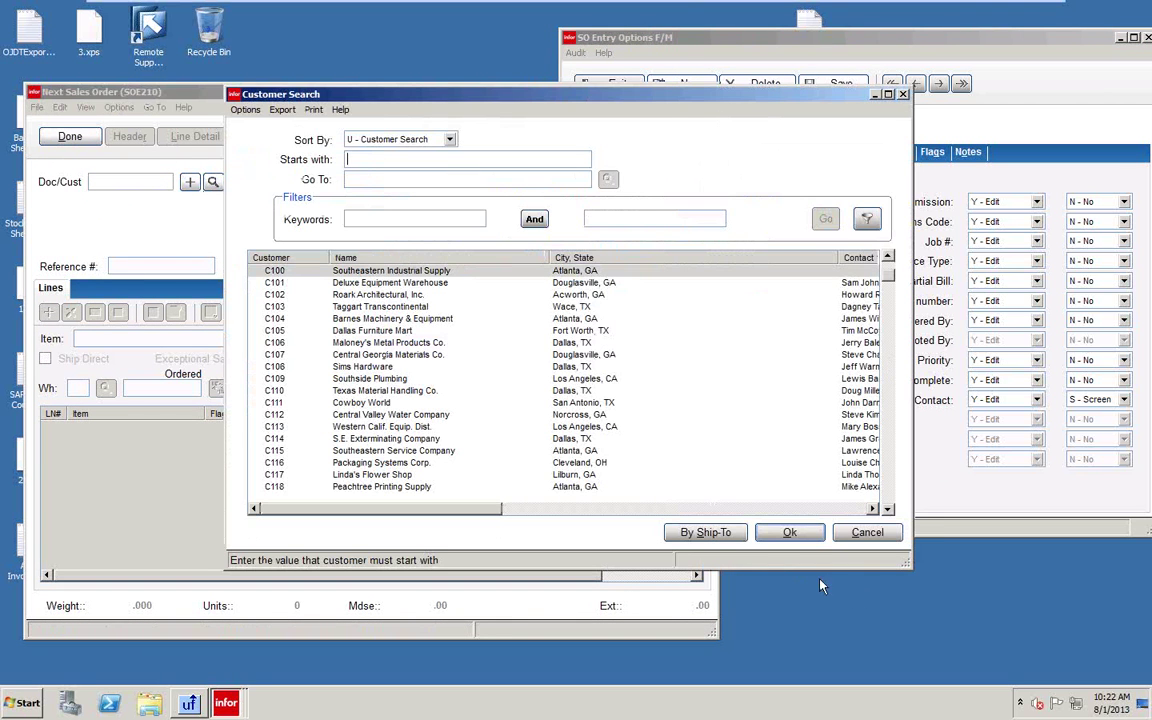
click(790, 533)
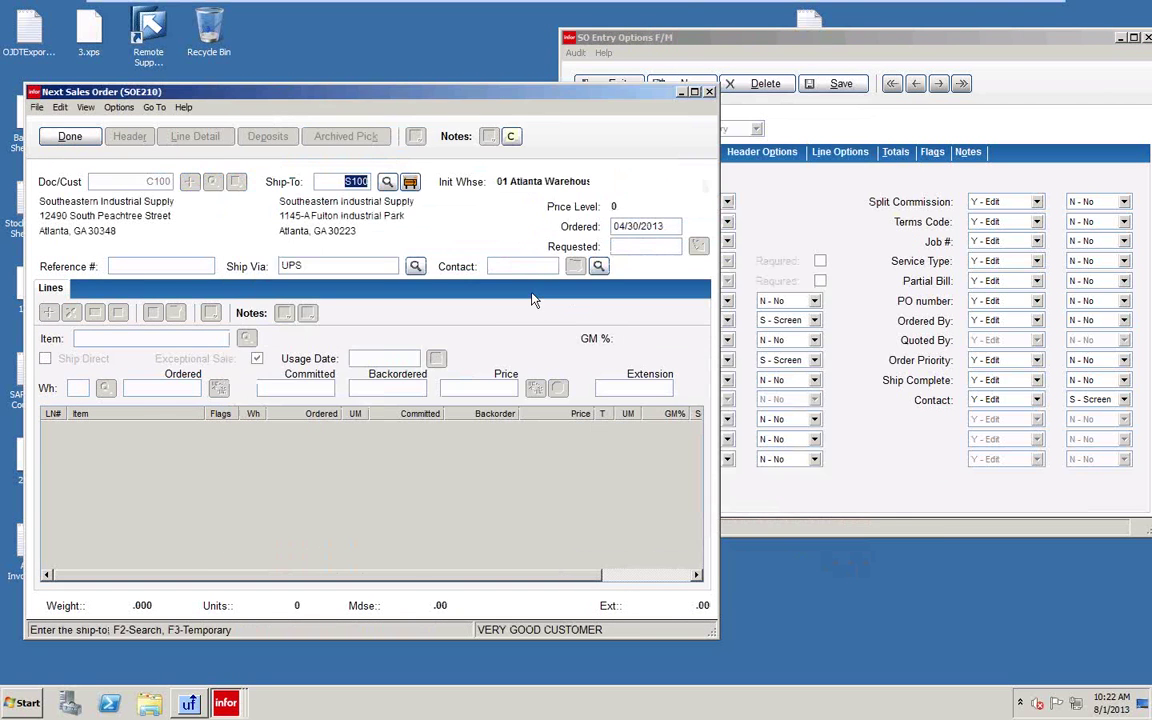
Step: Clear the order entry and close the Next Sales Order window
click(37, 107)
click(50, 174)
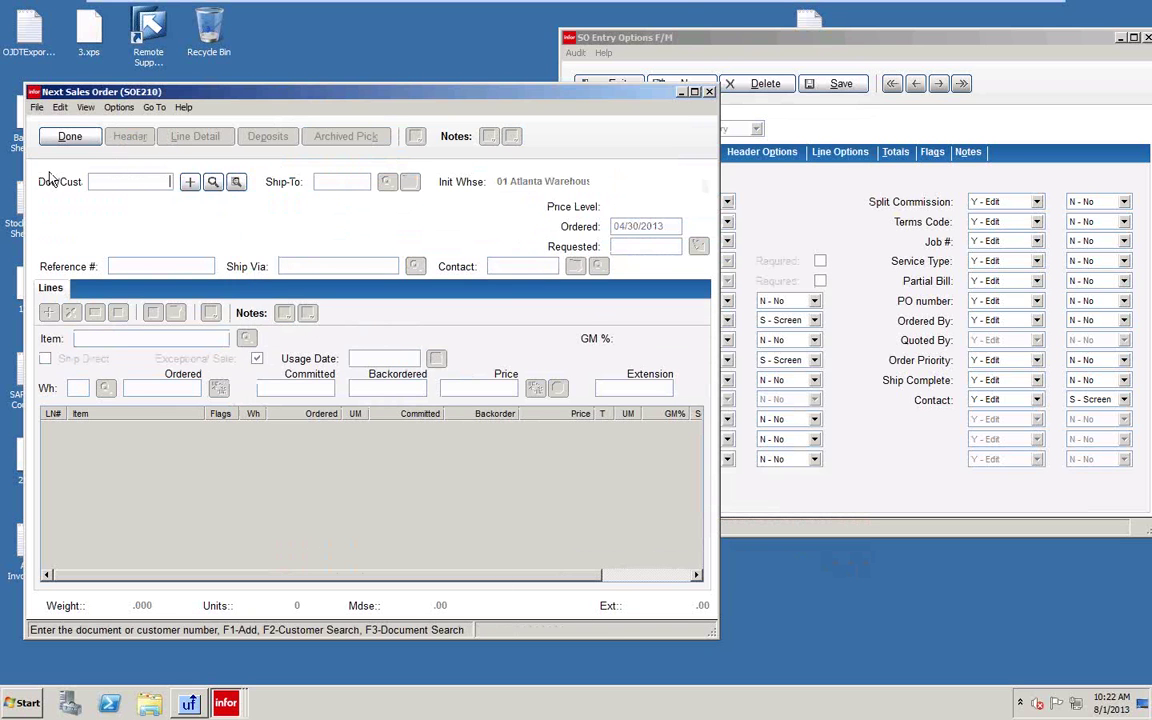
click(37, 108)
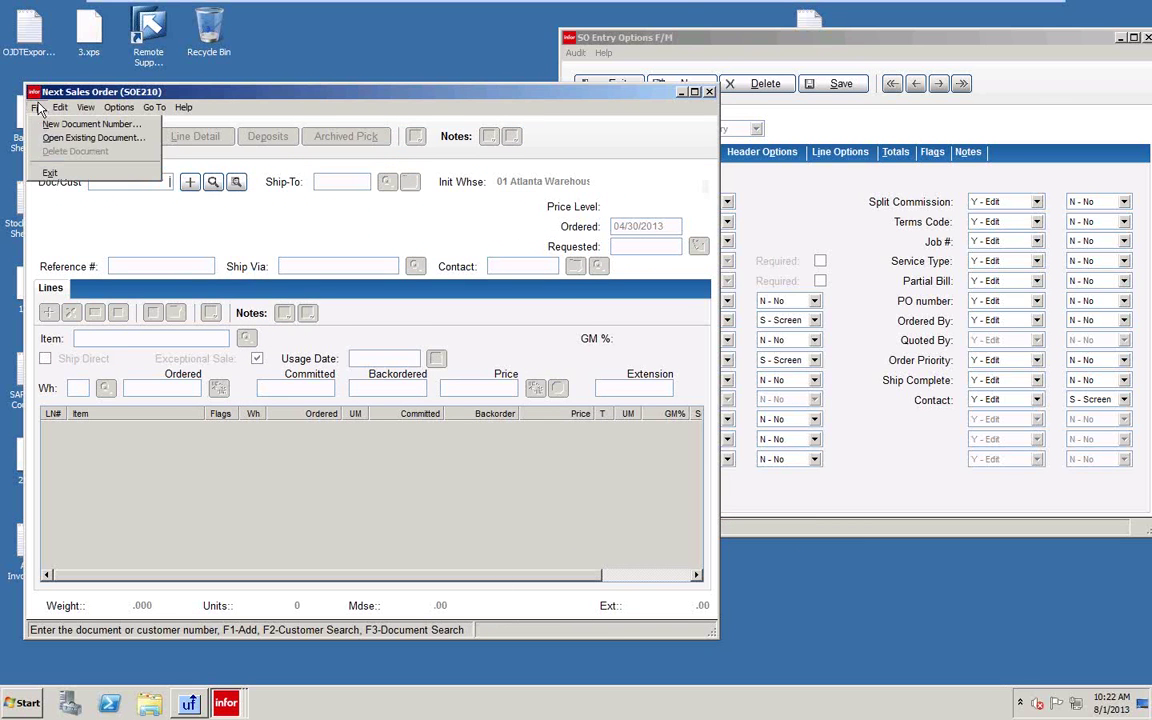
click(48, 160)
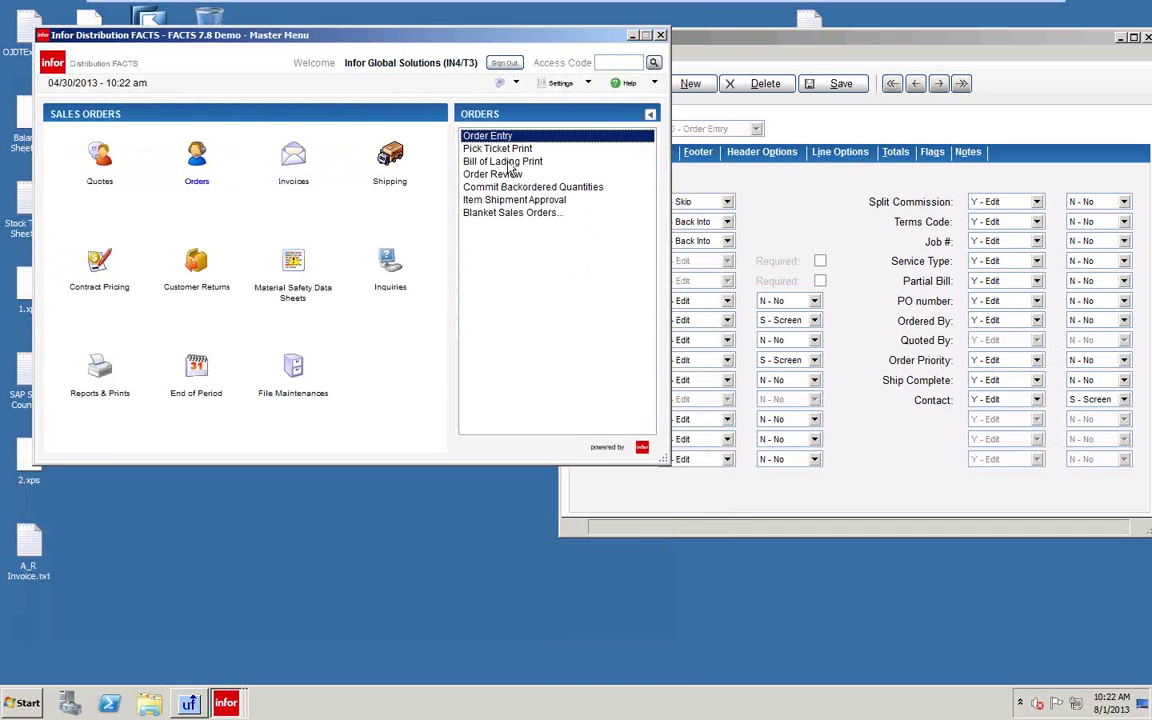
Step: Reopen Order Entry, start an order for Southeastern Industrial Supply, move the customer information window aside and dismiss the date message
click(492, 138)
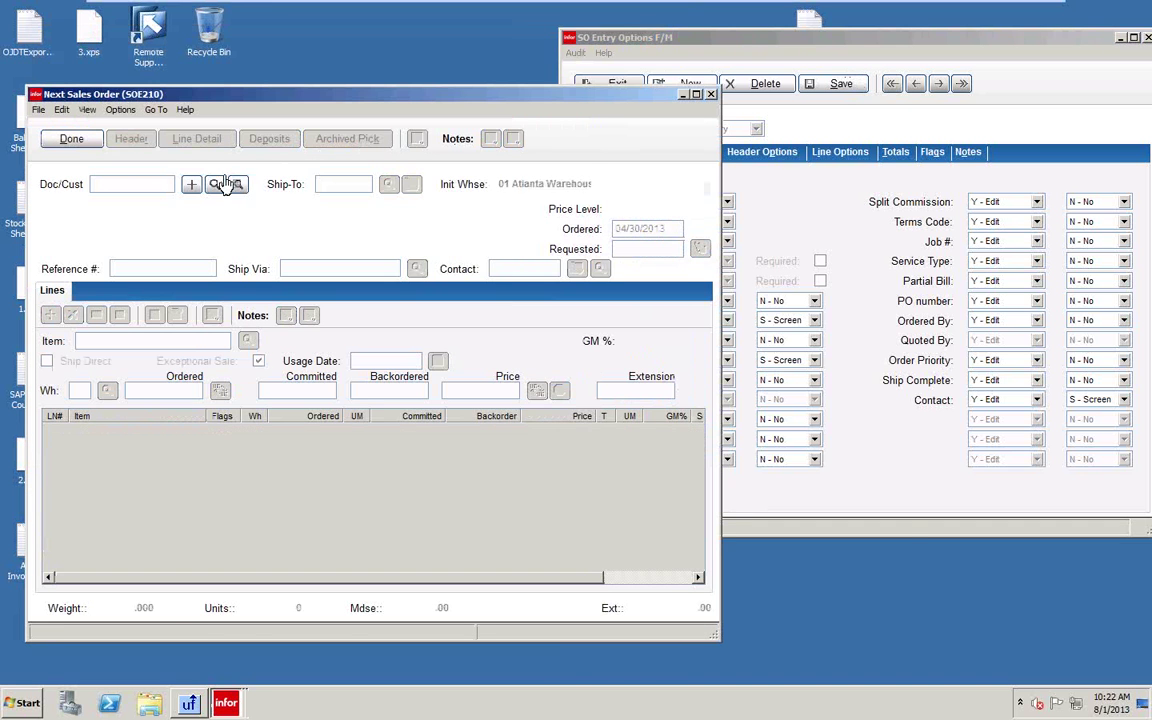
click(214, 185)
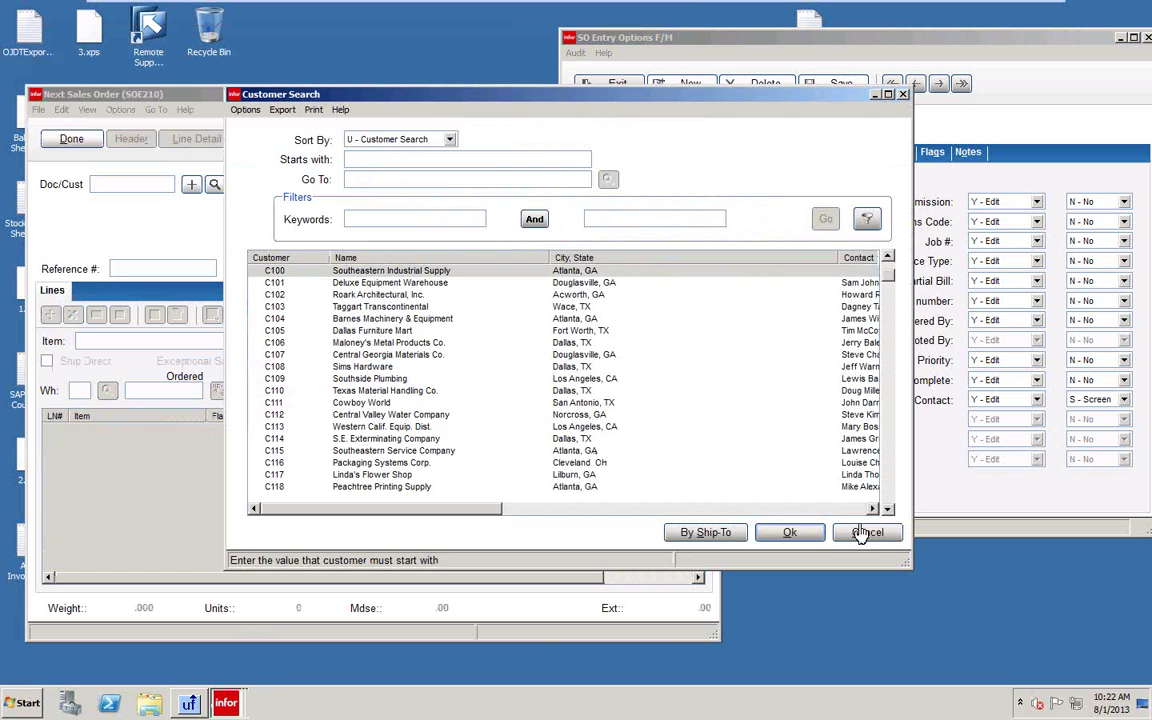
click(810, 536)
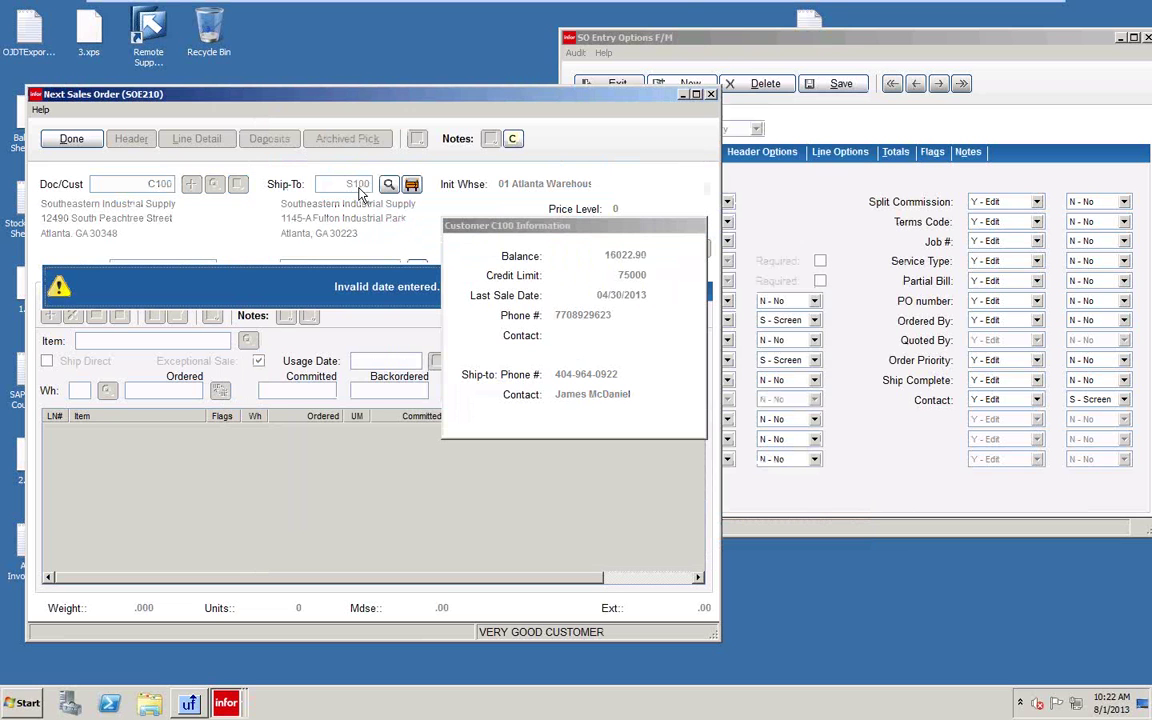
drag(527, 229, 146, 464)
click(309, 300)
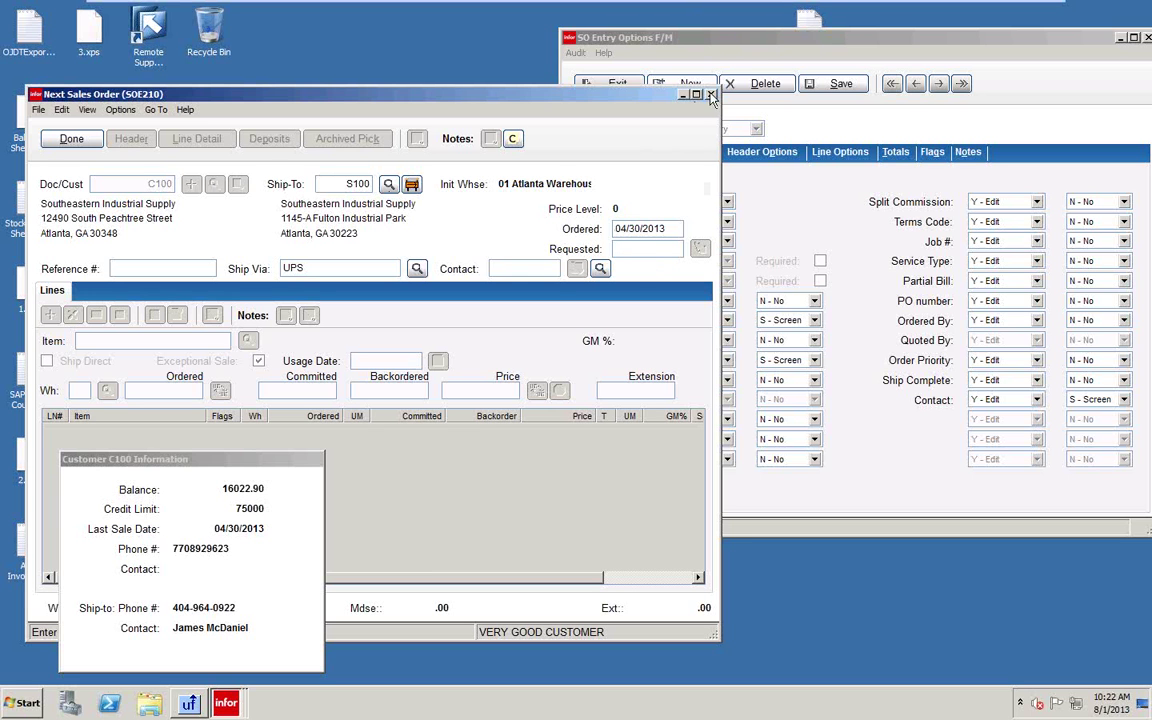
Step: Compare the entry options with the new order's header and reposition the Next Sales Order window beside the options
click(646, 34)
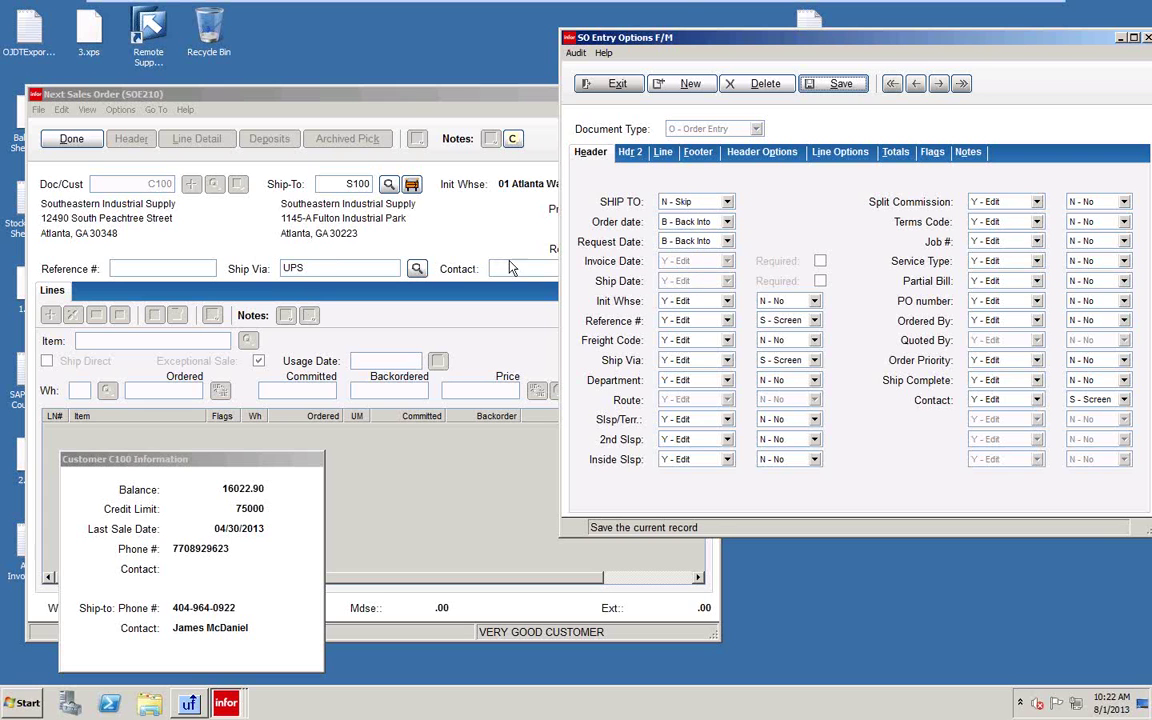
click(387, 92)
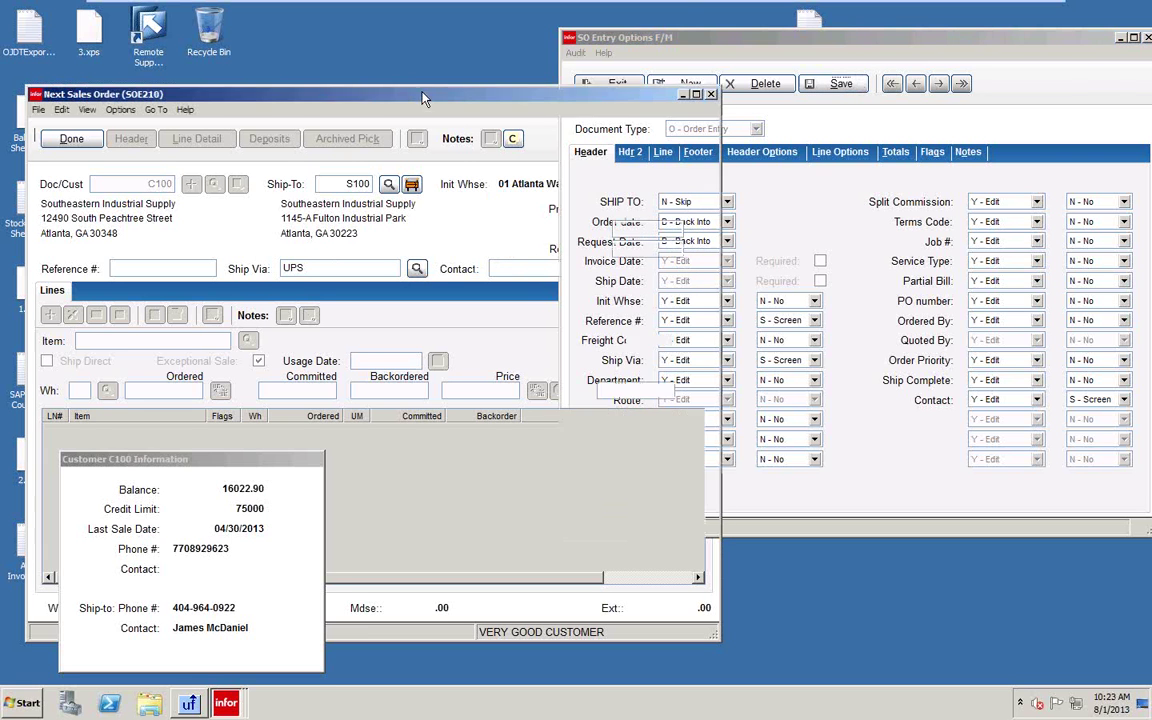
drag(407, 80, 393, 67)
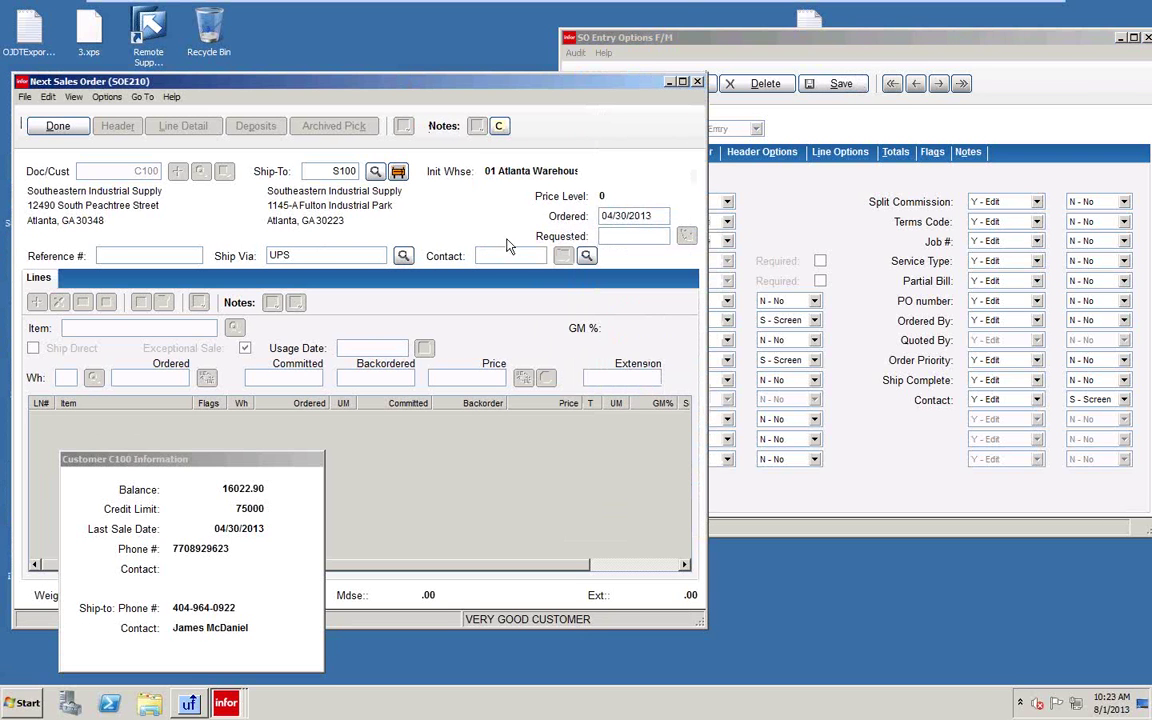
Step: Set the Contact requirement to N - No in the Order Entry header options, save the record and return to the sales order
click(786, 50)
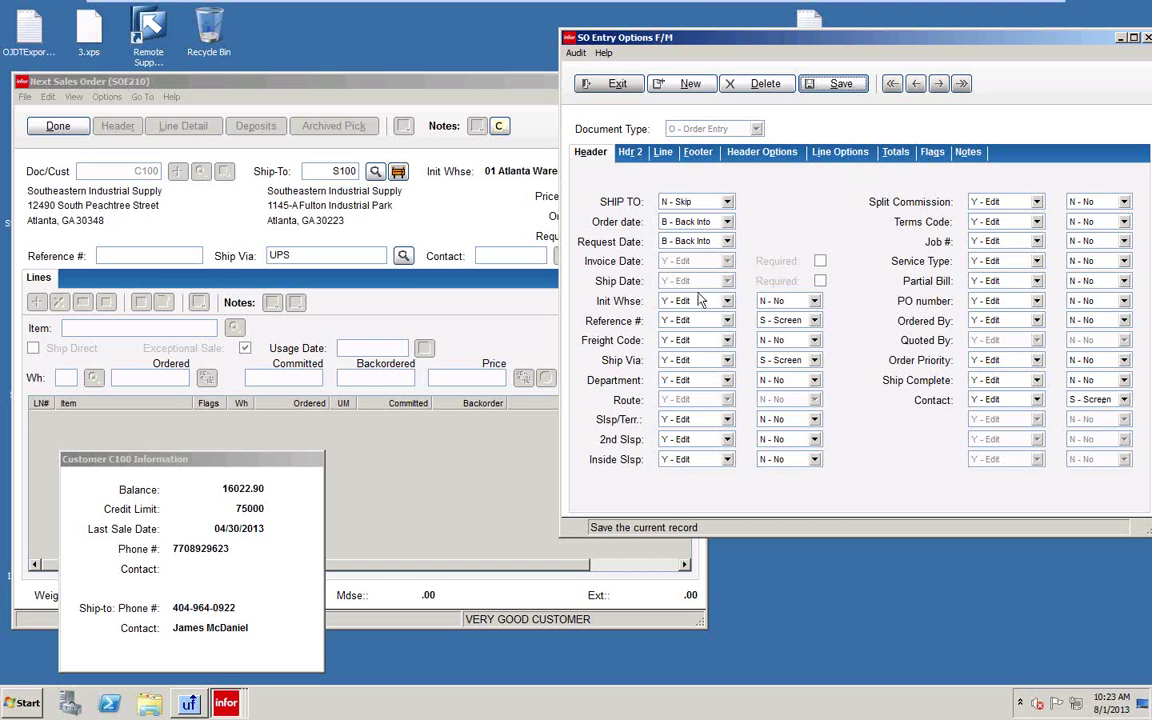
click(727, 360)
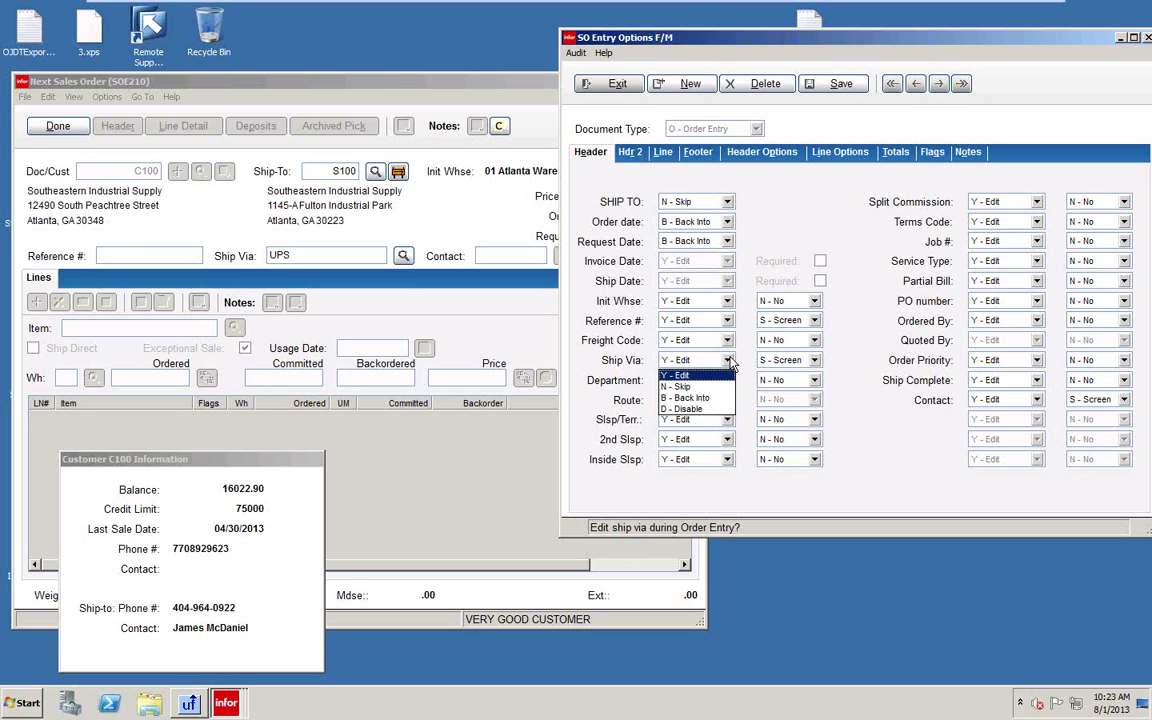
click(829, 388)
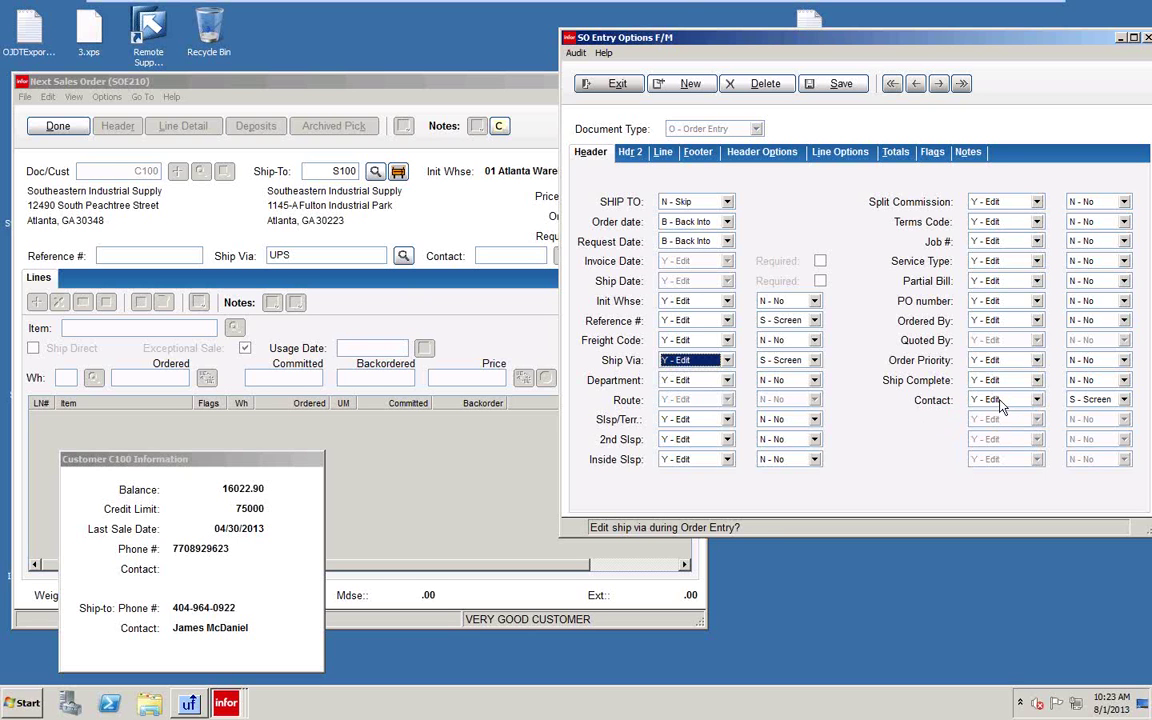
click(1100, 400)
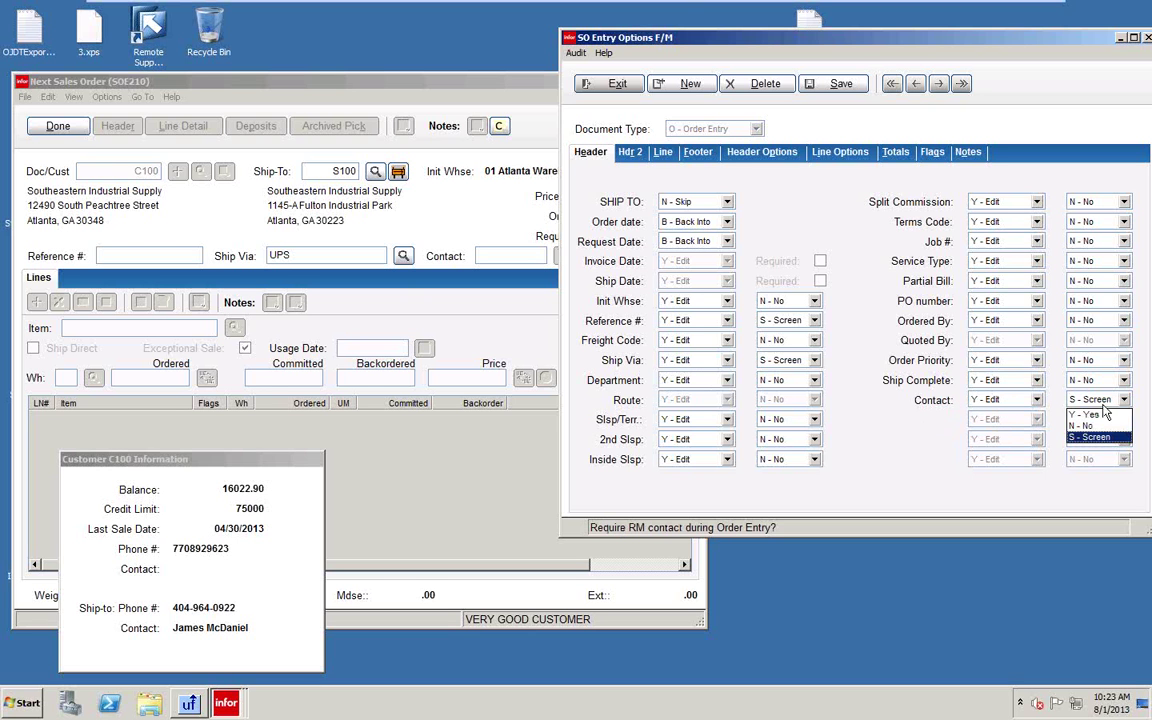
click(1087, 427)
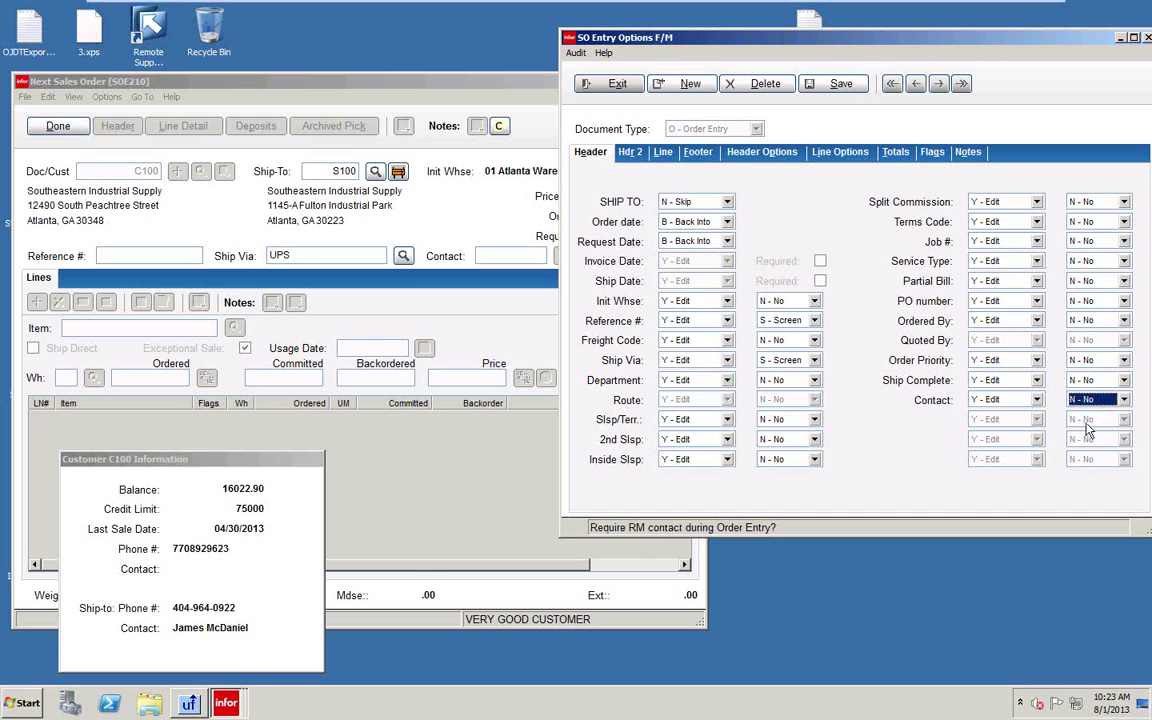
click(830, 86)
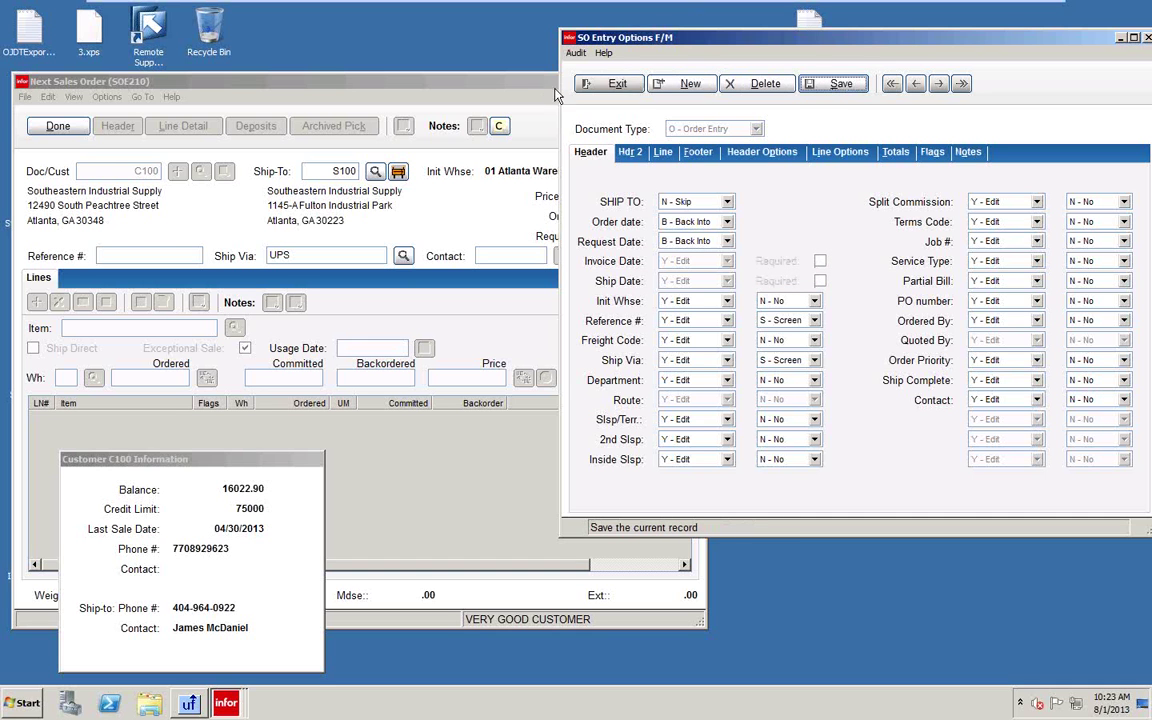
click(476, 80)
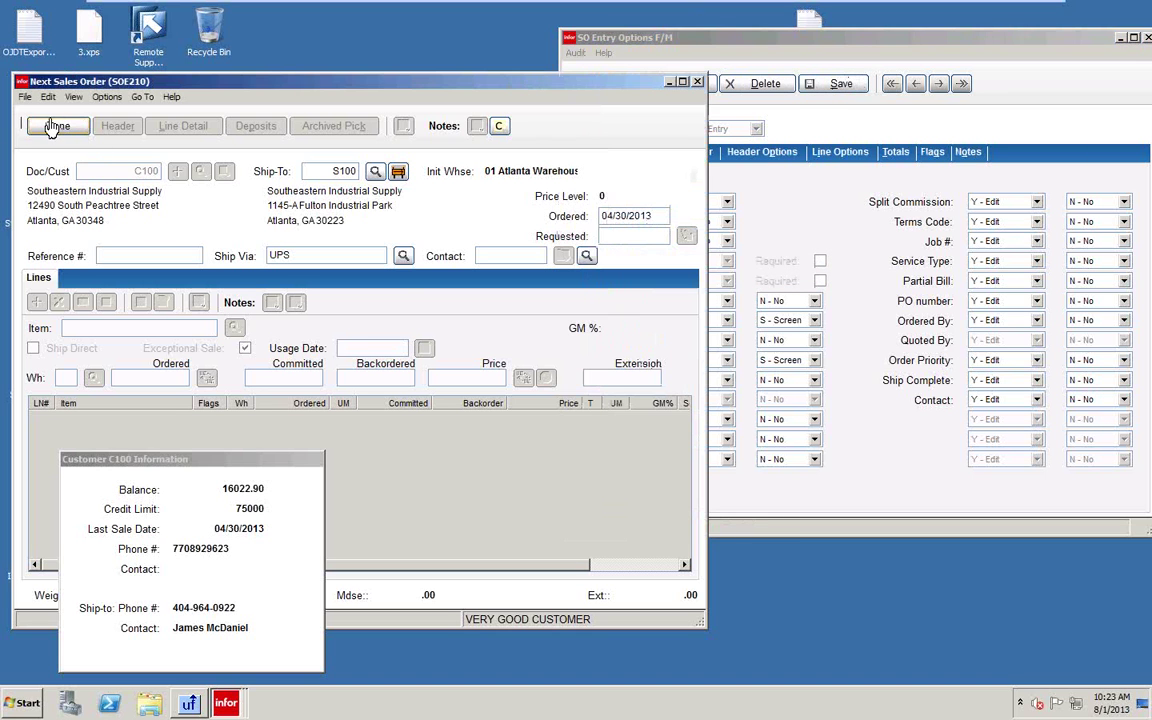
Step: Clear the current order, exit the Next Sales Order window and reopen Order Entry
click(25, 97)
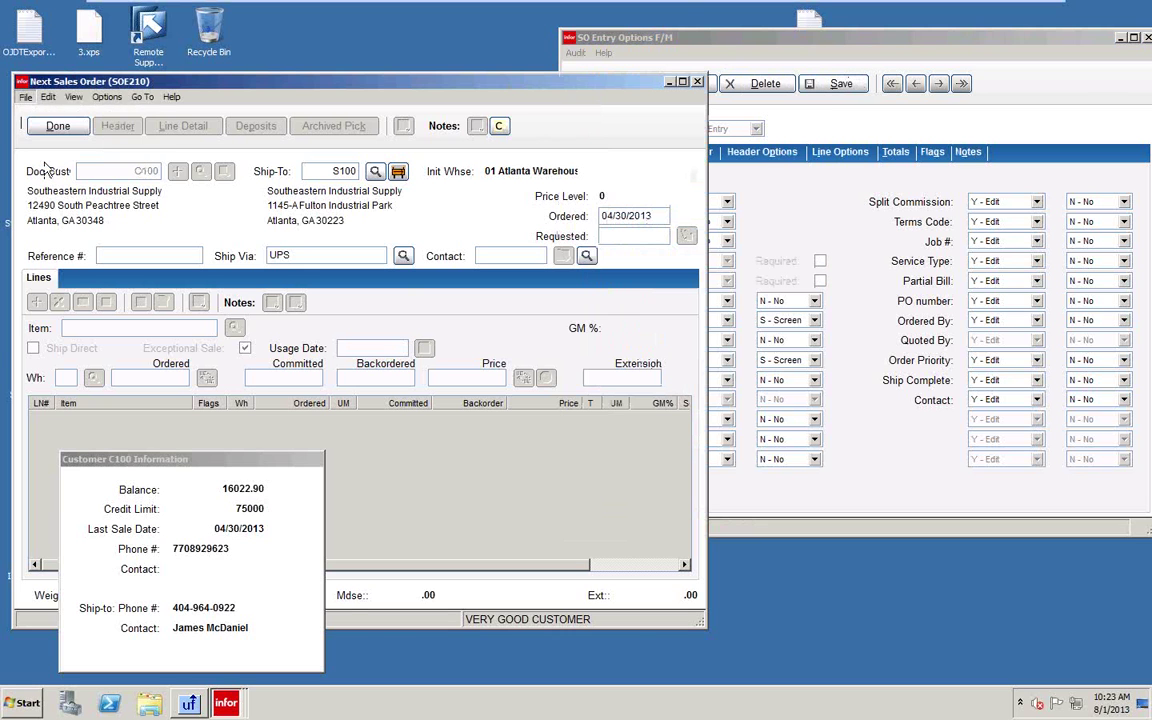
click(25, 97)
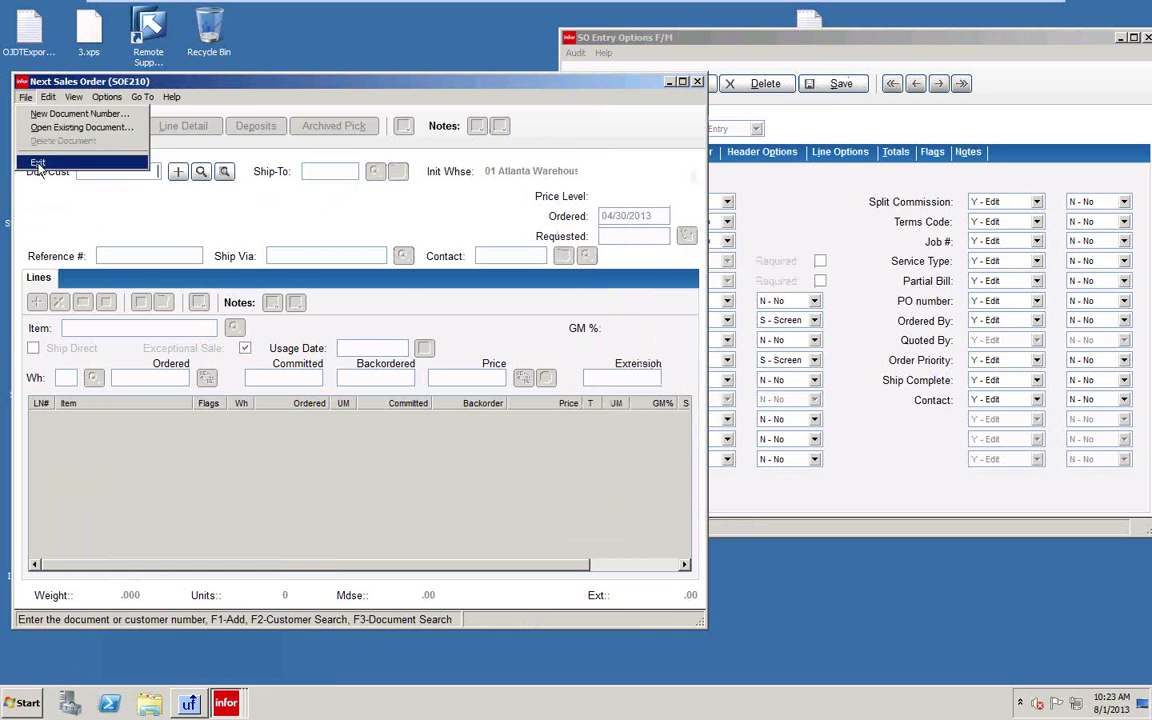
click(36, 161)
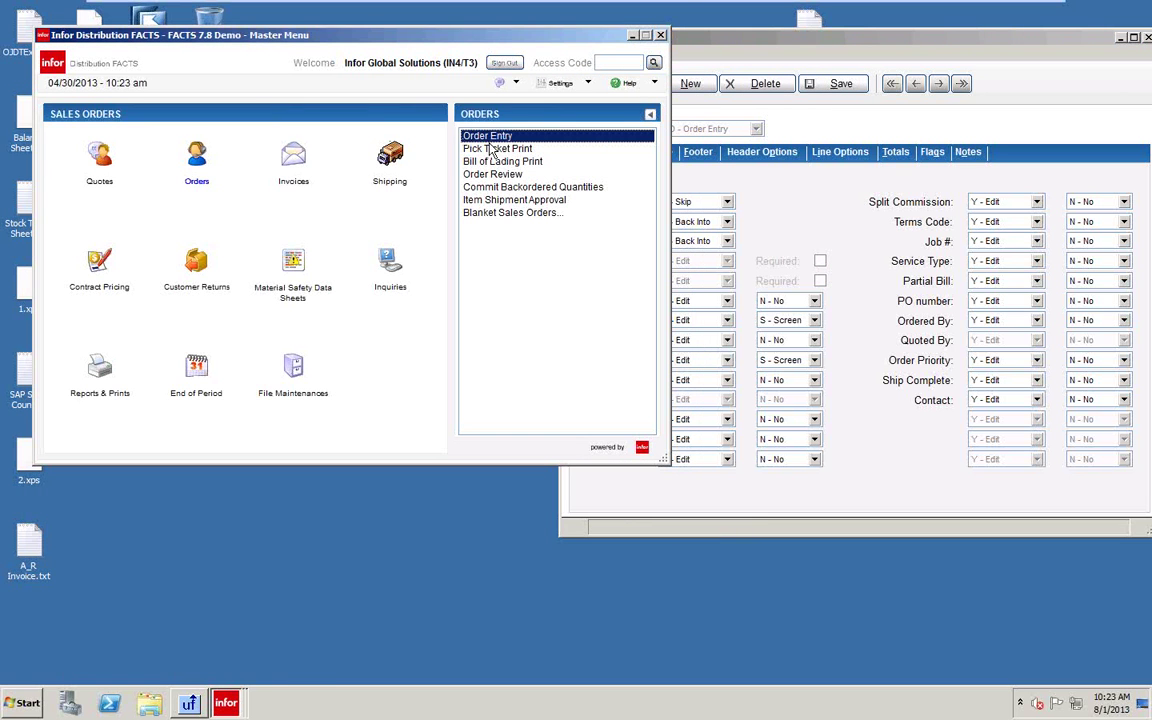
double_click(487, 137)
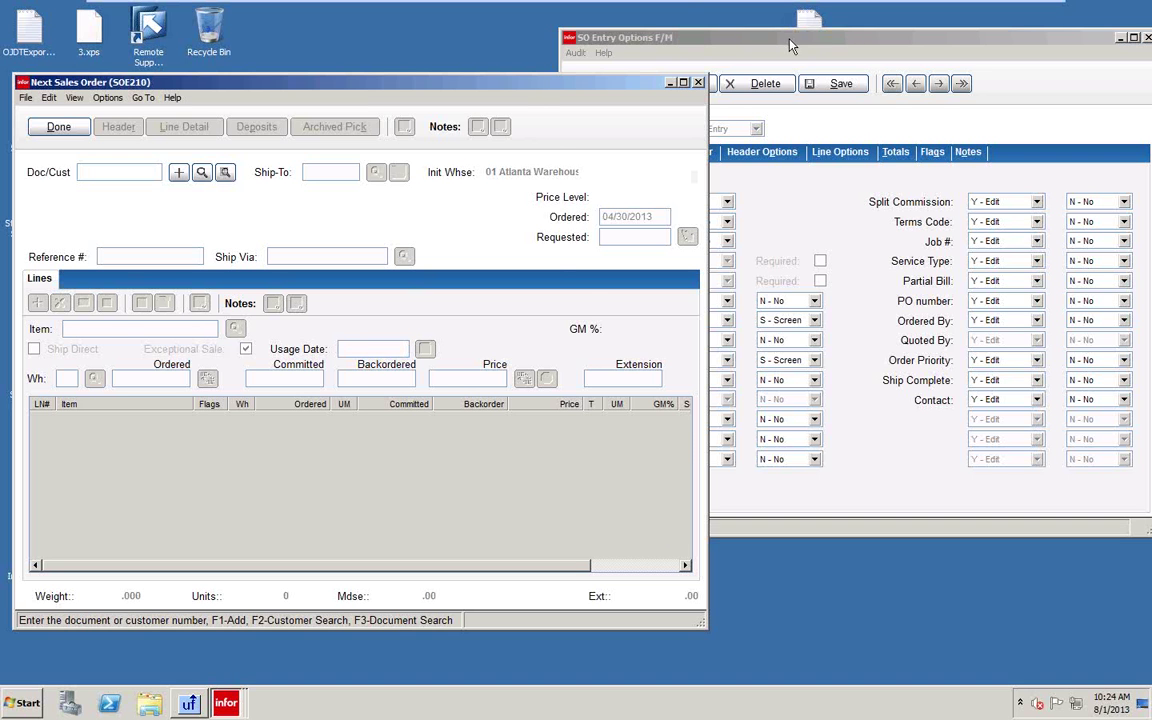
Step: Set the Contact requirement to S - Screen in the Order Entry header options and save the record
click(710, 36)
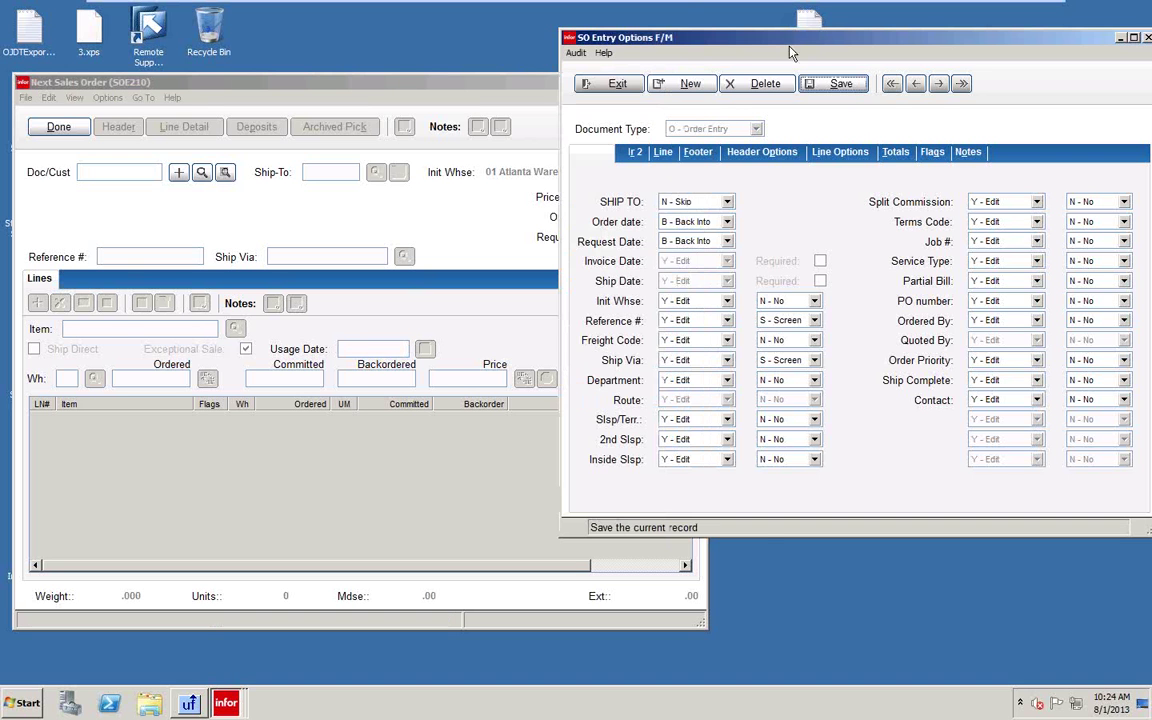
click(1124, 399)
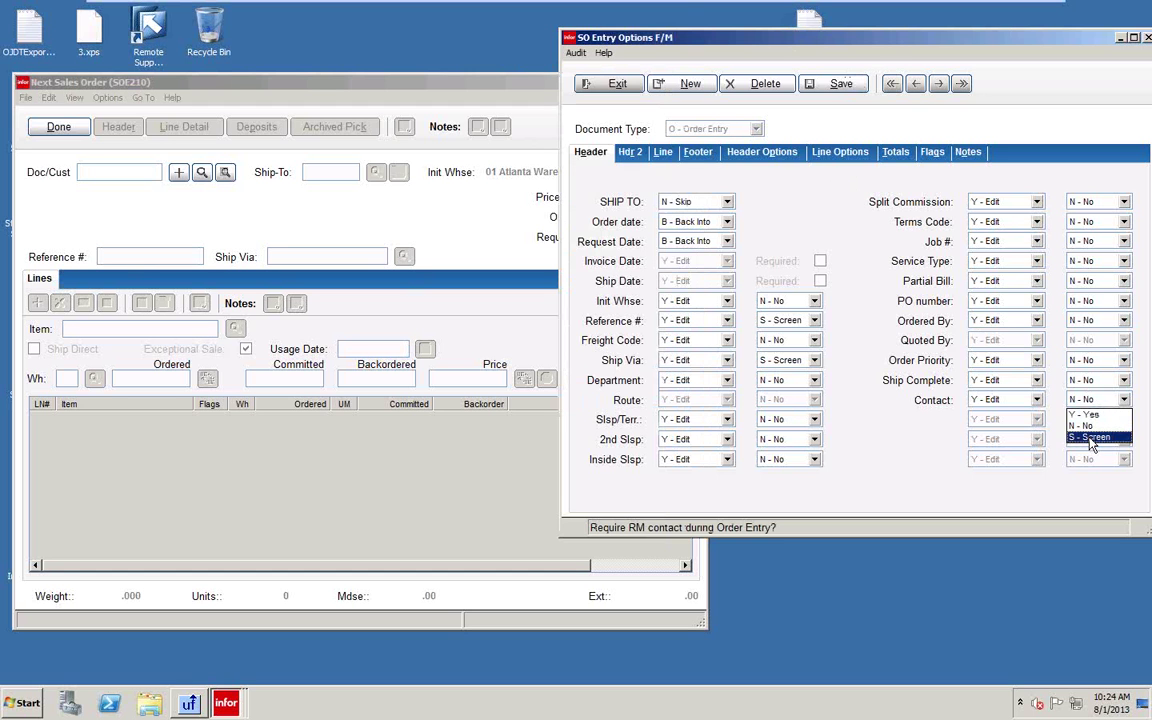
click(1091, 437)
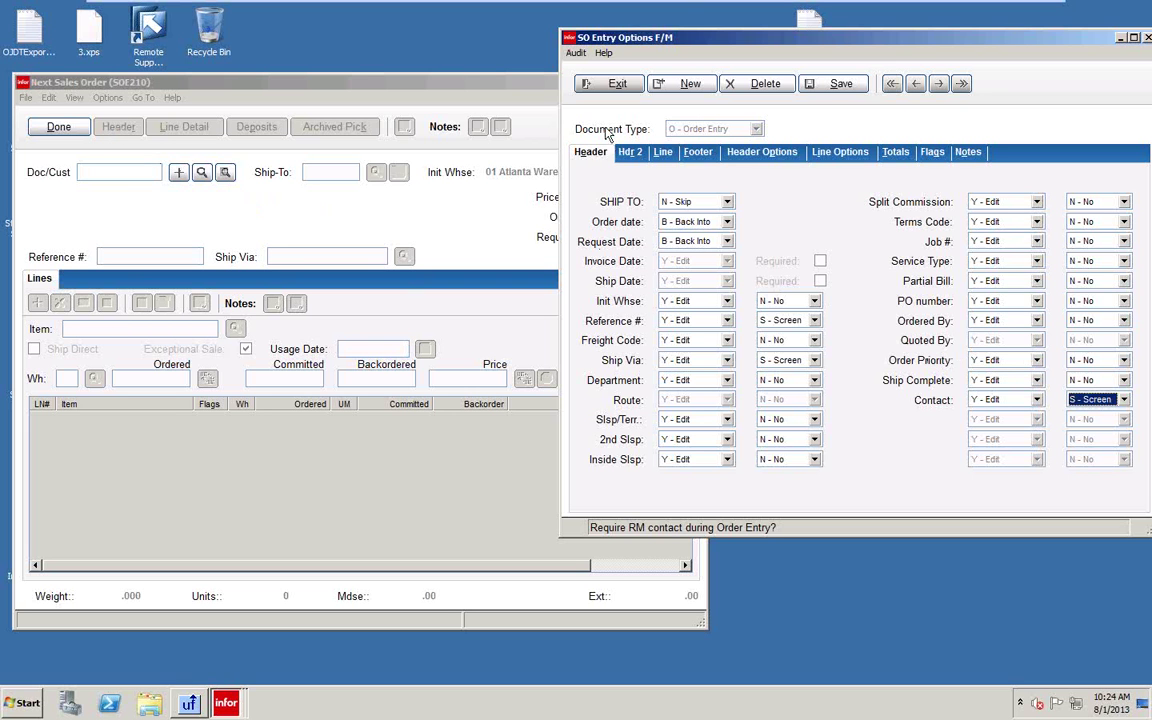
click(838, 88)
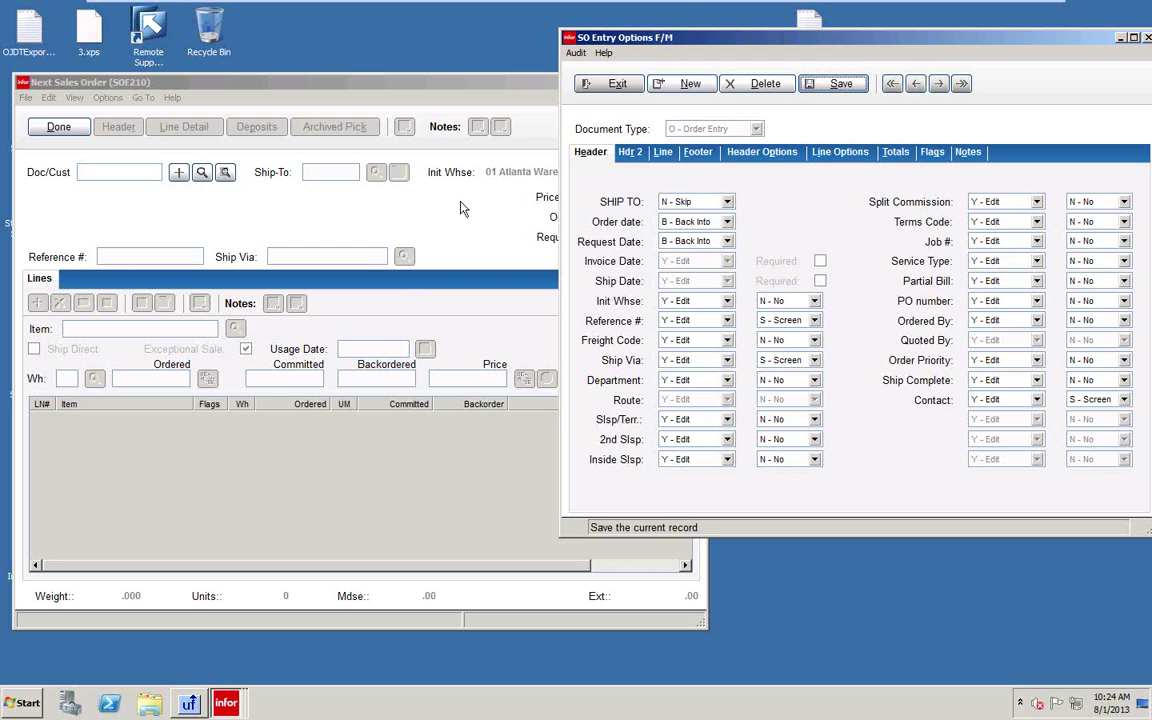
Step: Make Contact a required header field by setting its requirement to Y - Yes, and save the record
click(1124, 400)
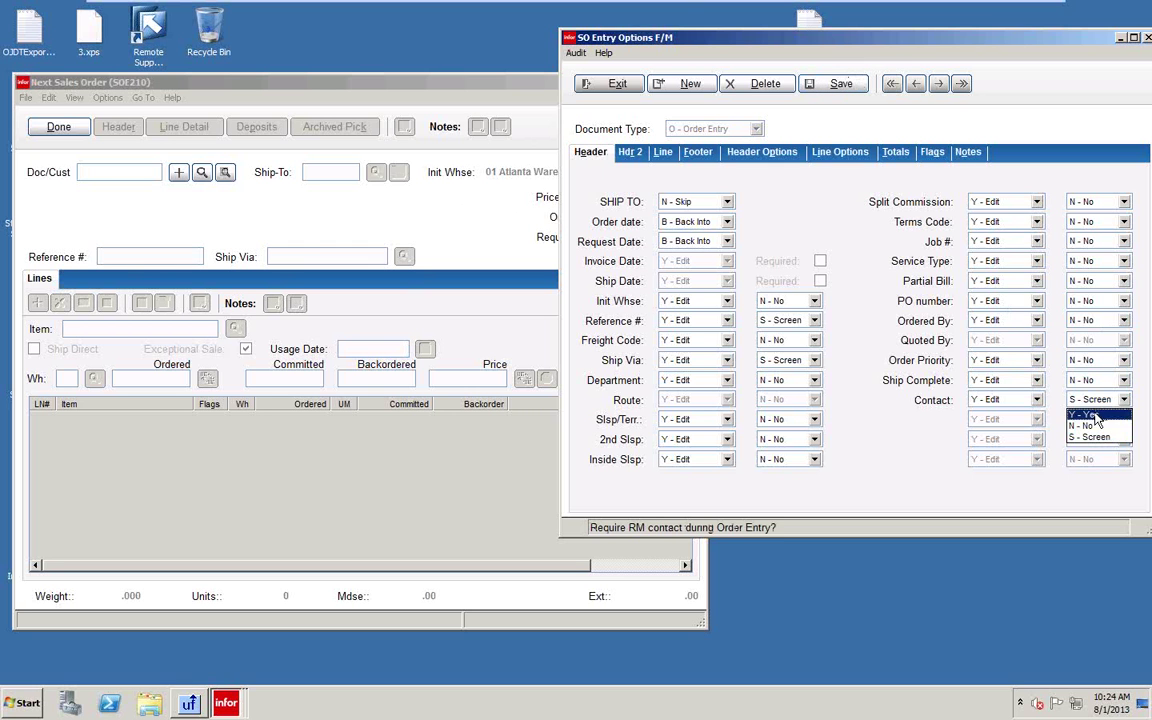
click(1093, 419)
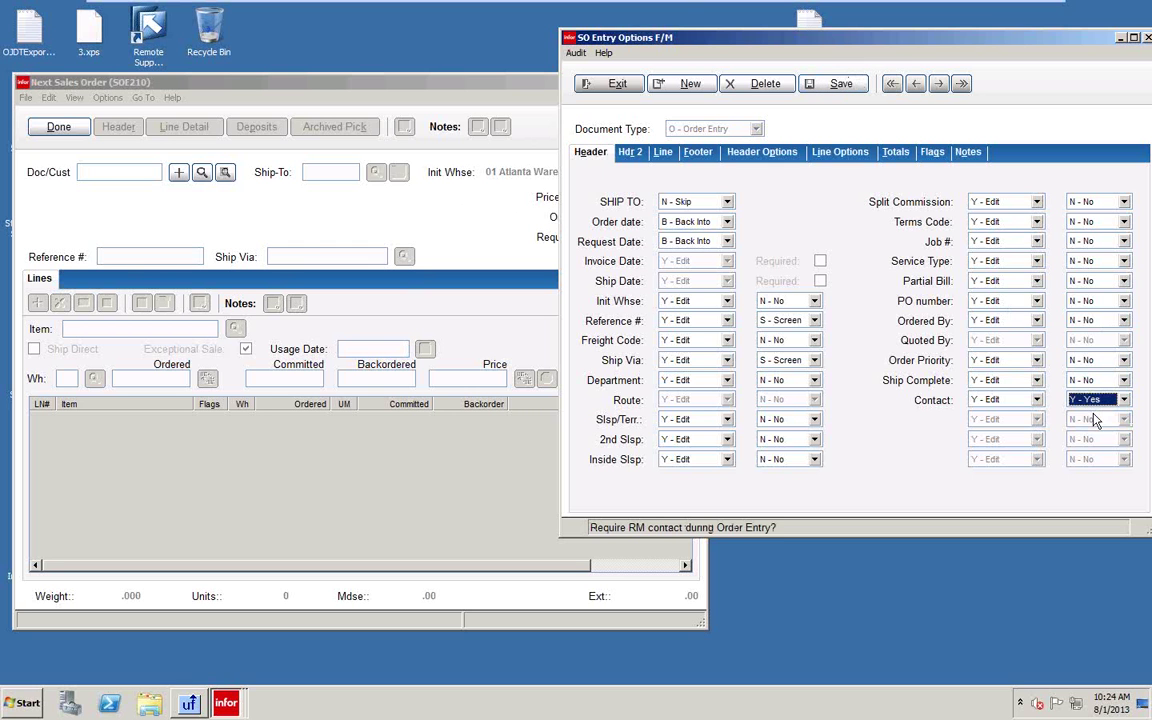
click(835, 84)
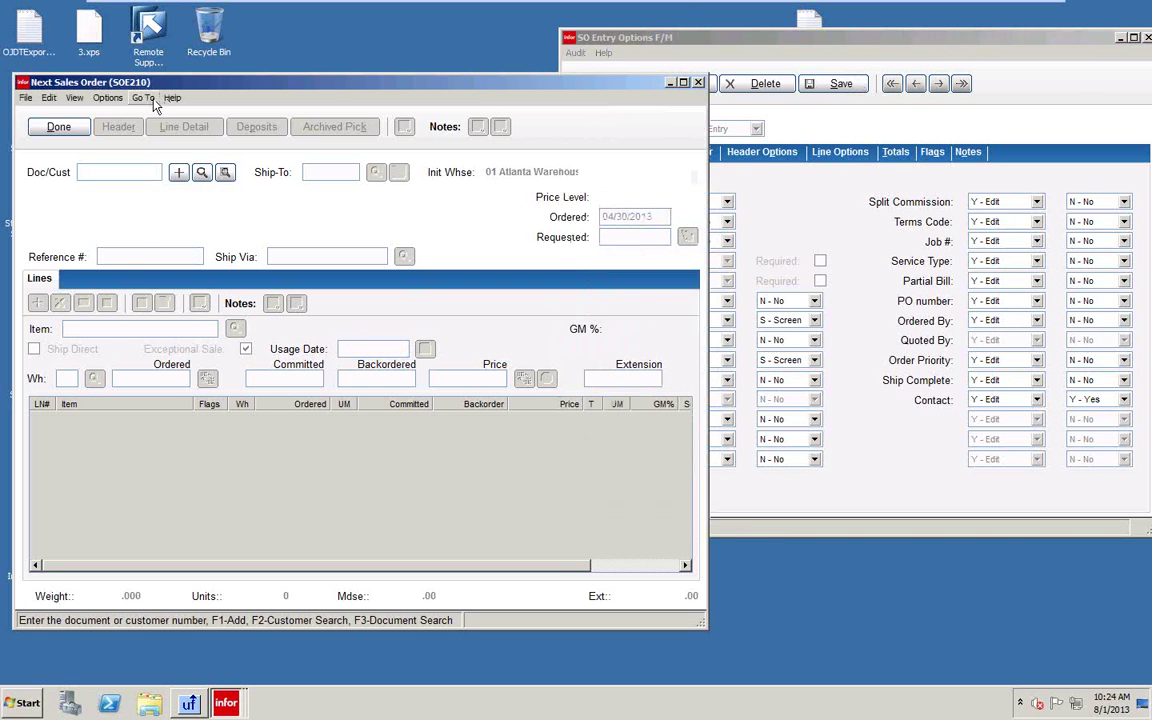
Step: Exit the blank Next Sales Order window and relaunch Order Entry with the saved options
click(25, 98)
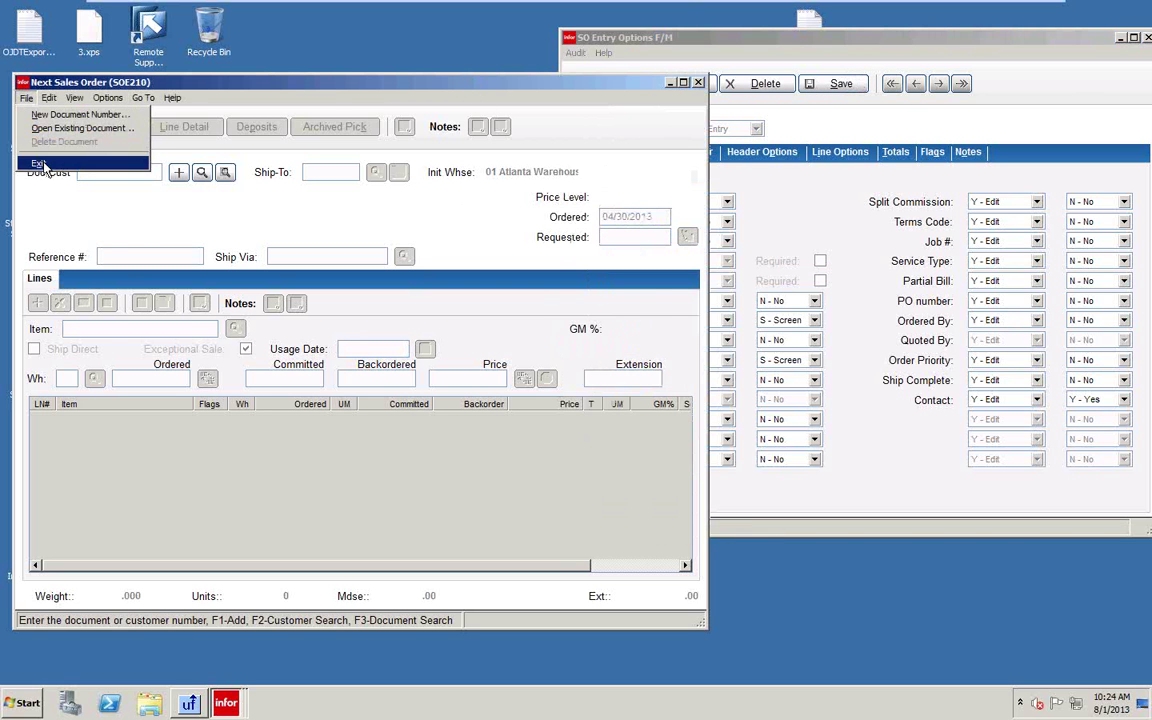
click(37, 162)
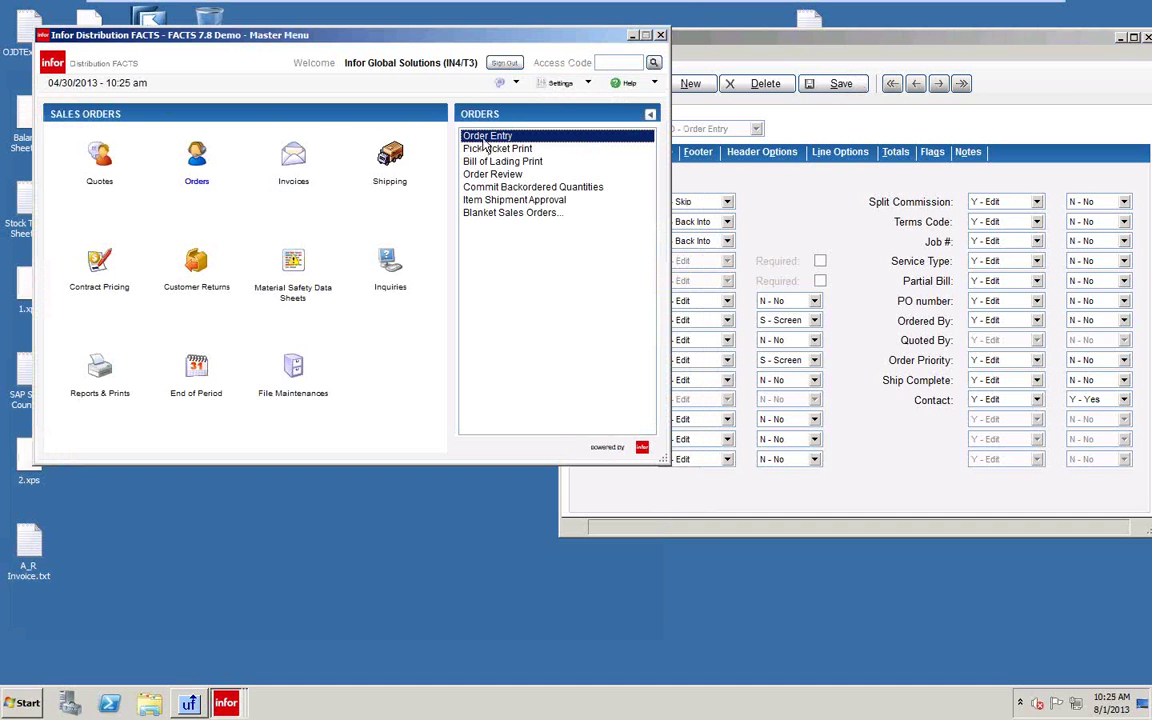
double_click(486, 137)
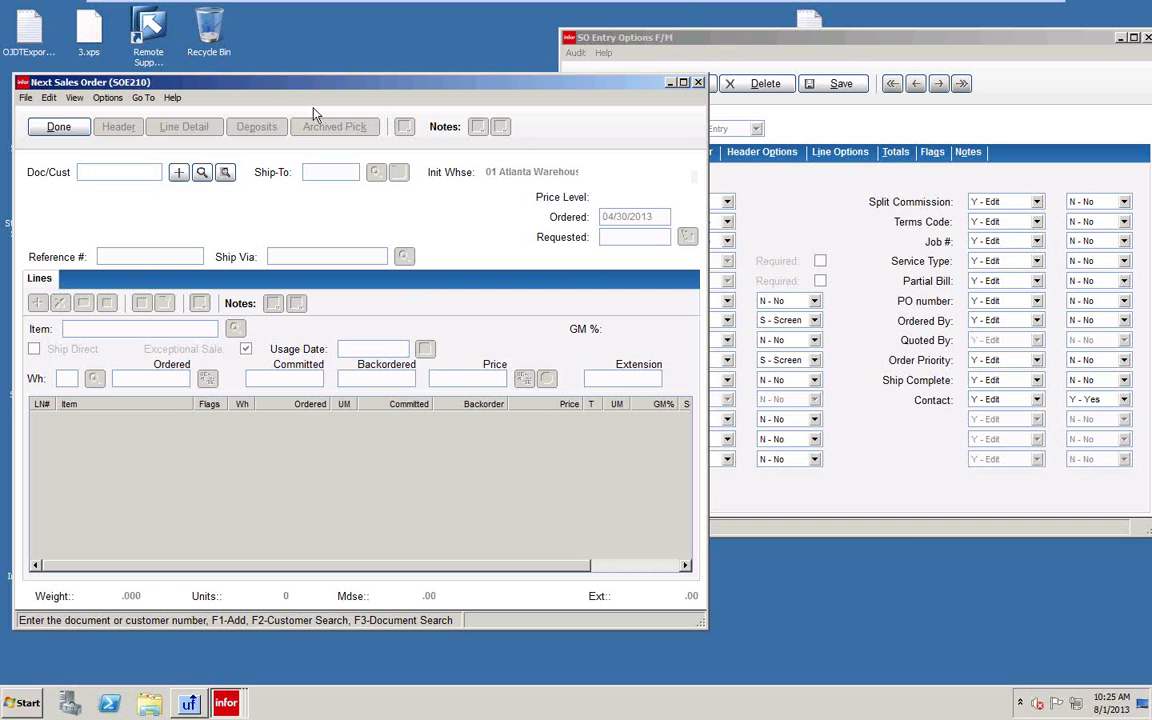
Step: Start an order for Southeastern Industrial Supply, dismiss the date message, set the Requested date to 04/30/2013 and advance past Ship Via
click(201, 173)
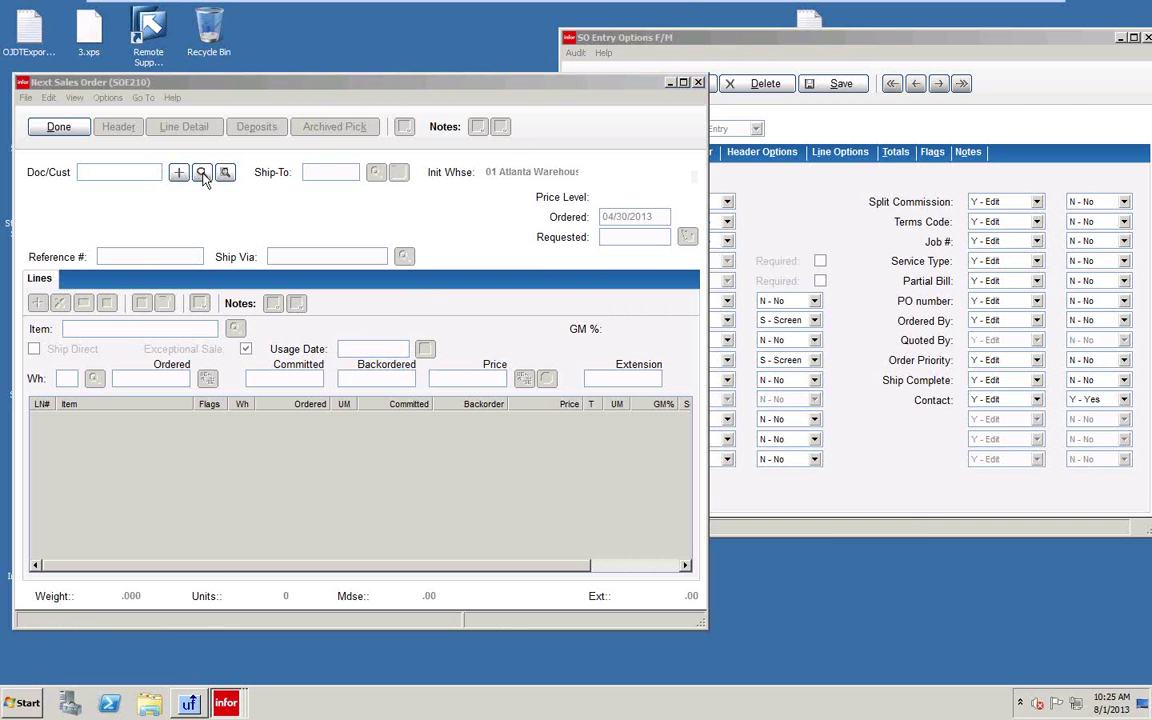
click(795, 533)
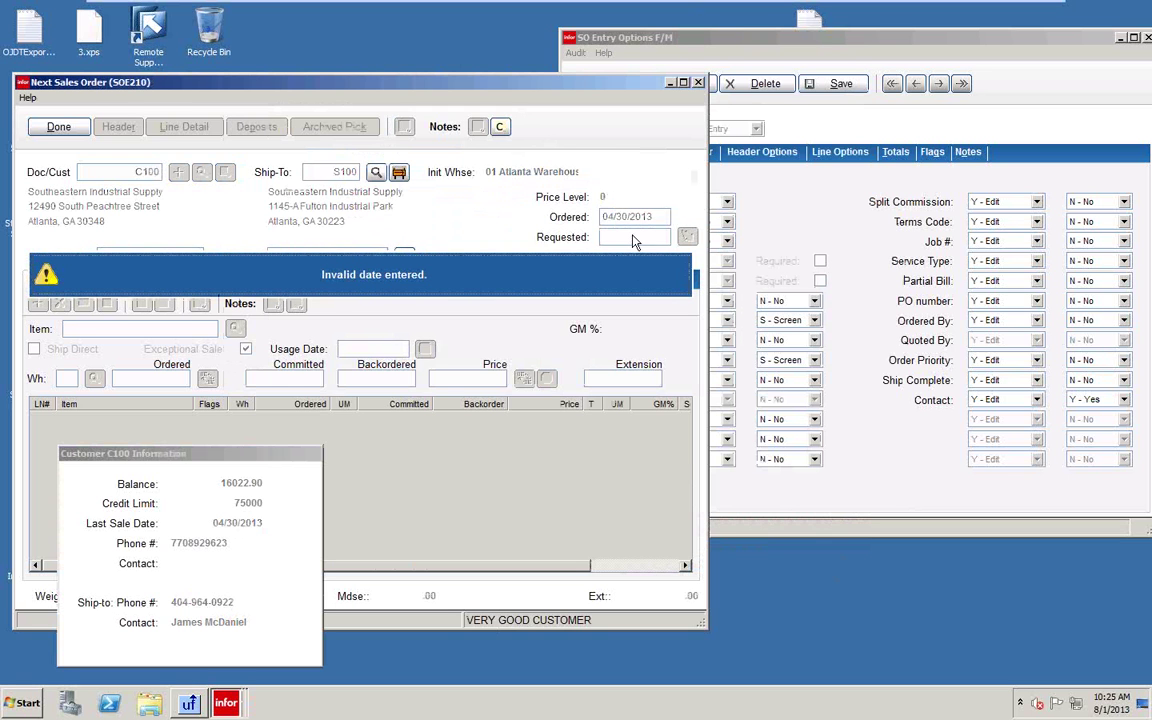
click(466, 284)
text(043013)
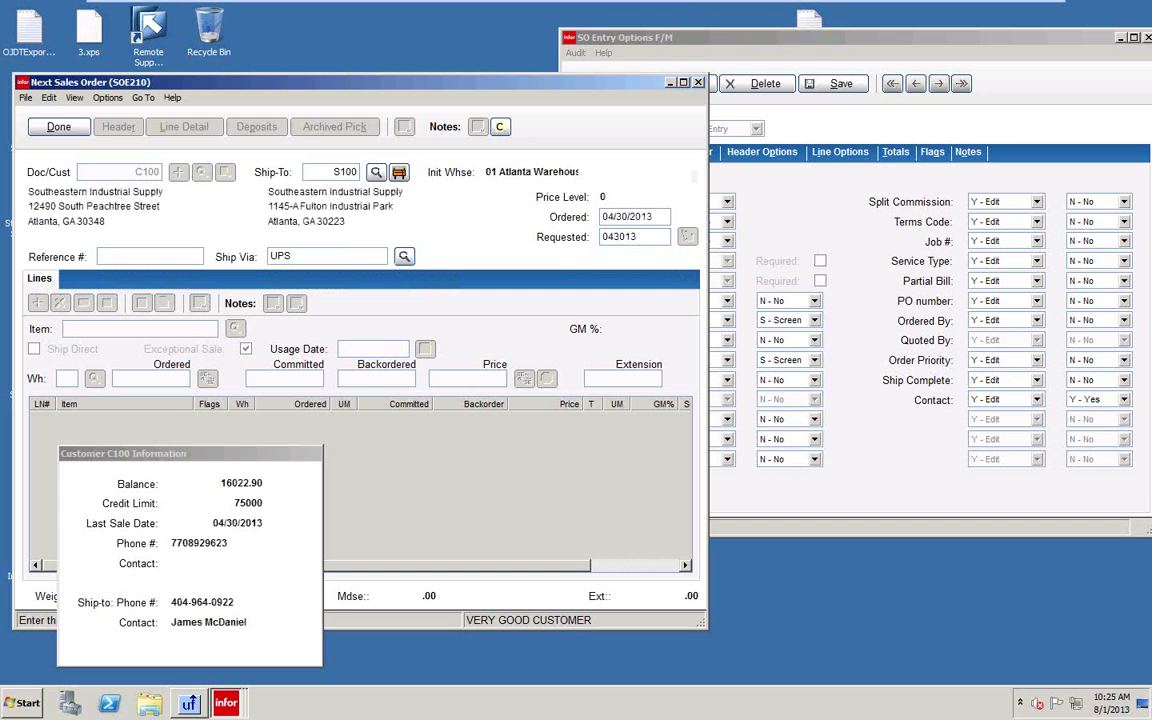
key(Tab)
key(Tab)
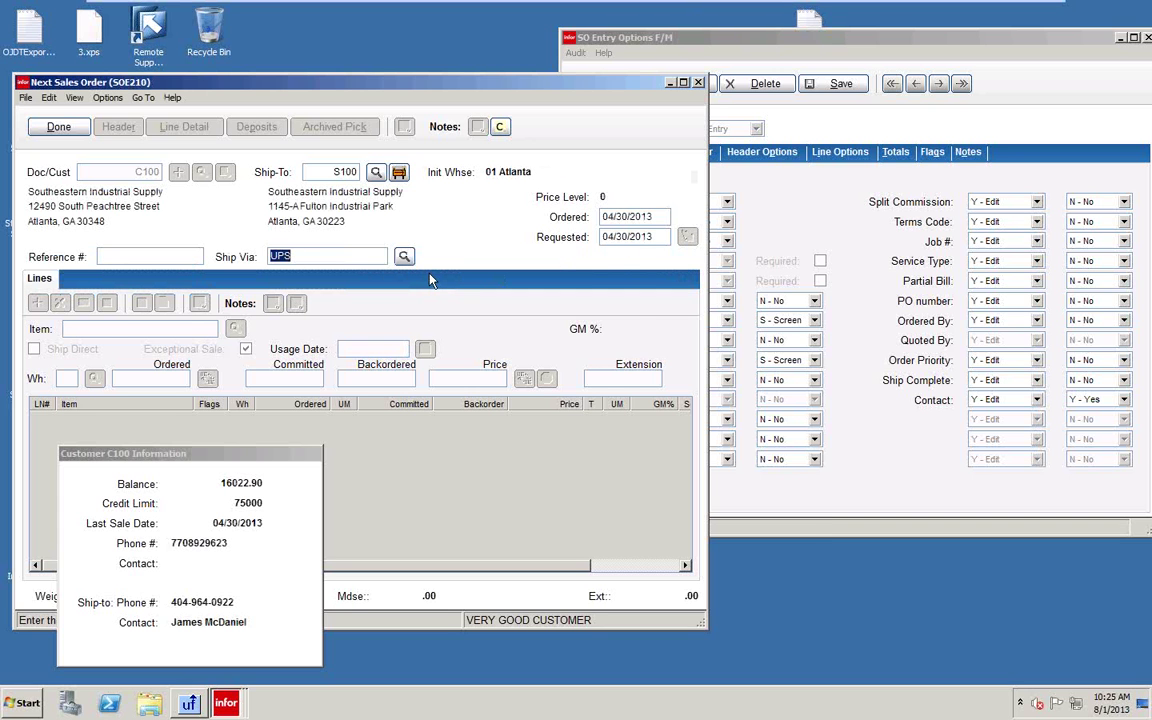
key(Tab)
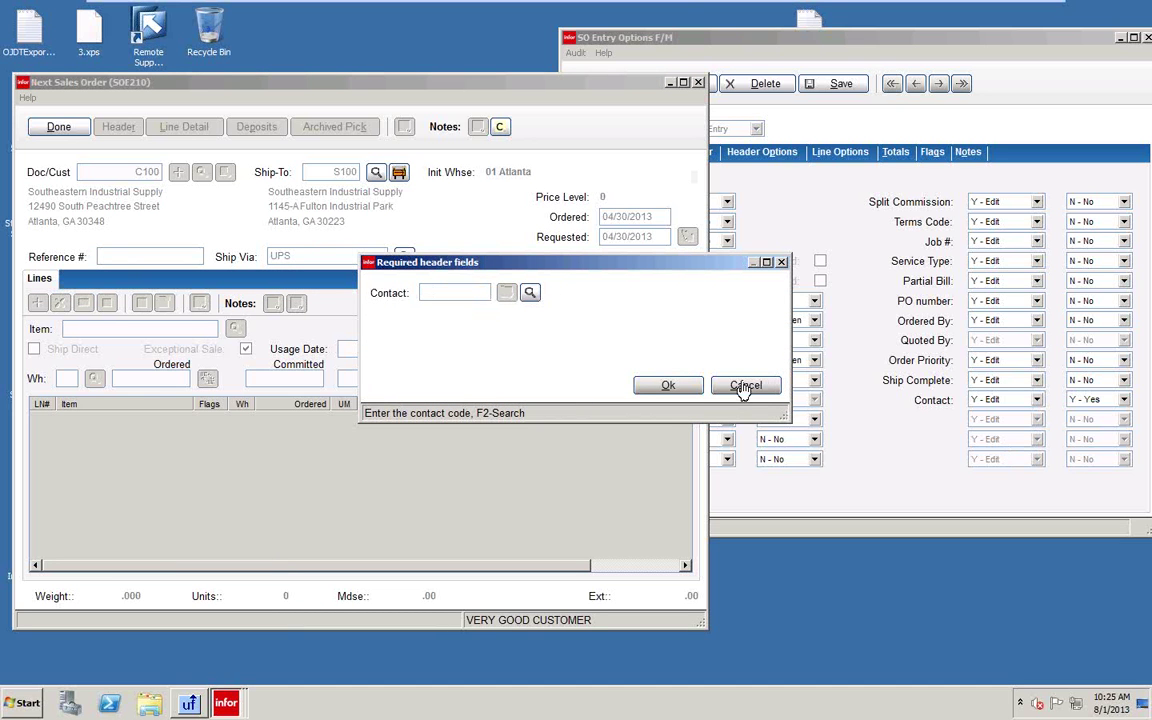
Step: Look up the customer's contact for the required header field, select it and confirm
click(529, 292)
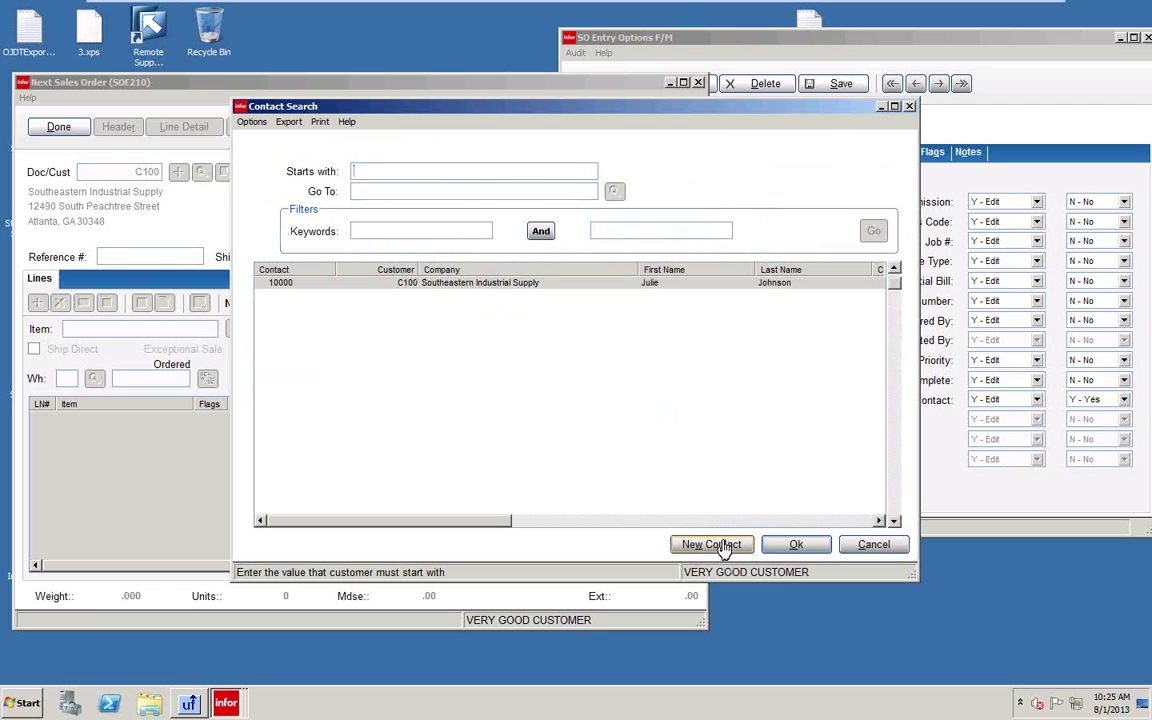
click(793, 545)
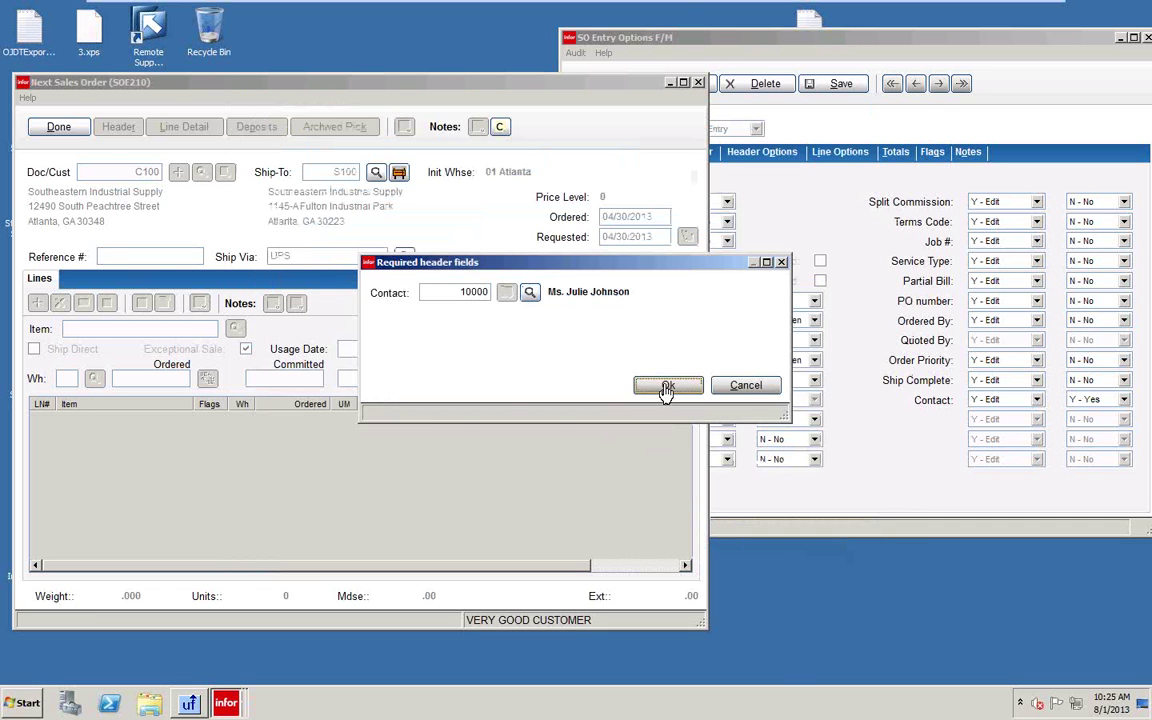
click(662, 385)
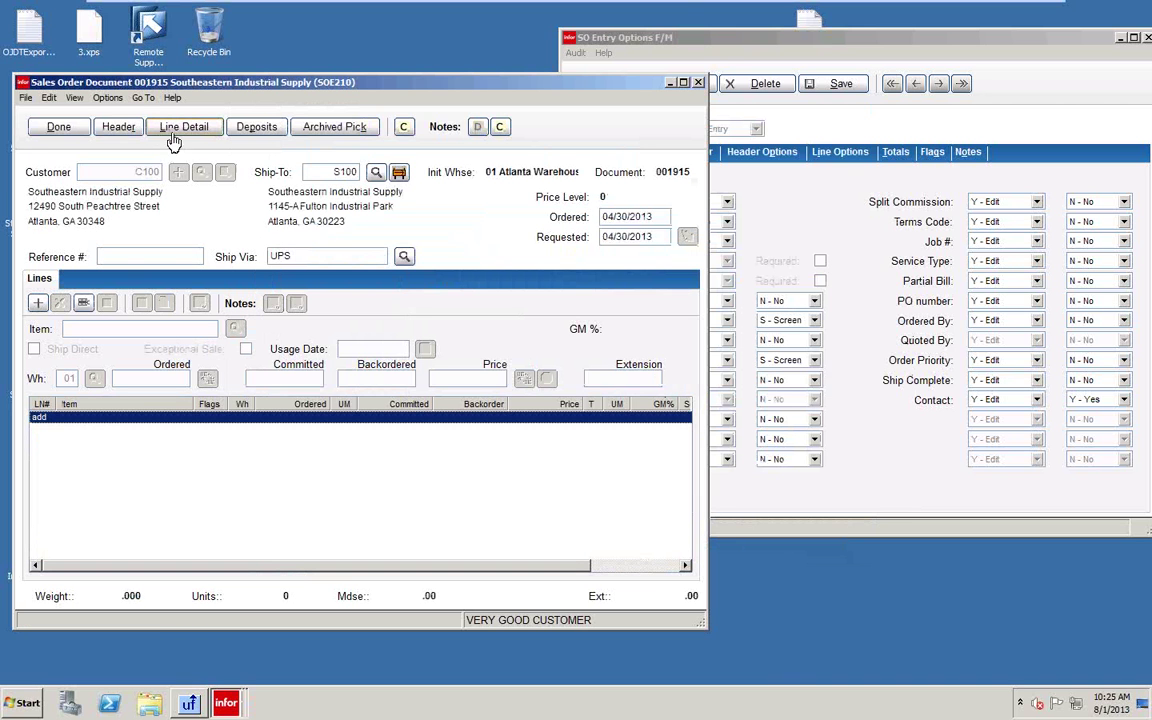
Step: Examine the Main and Codes fields in the order's Header Detail, compare them with the main order window, and close the details
click(120, 128)
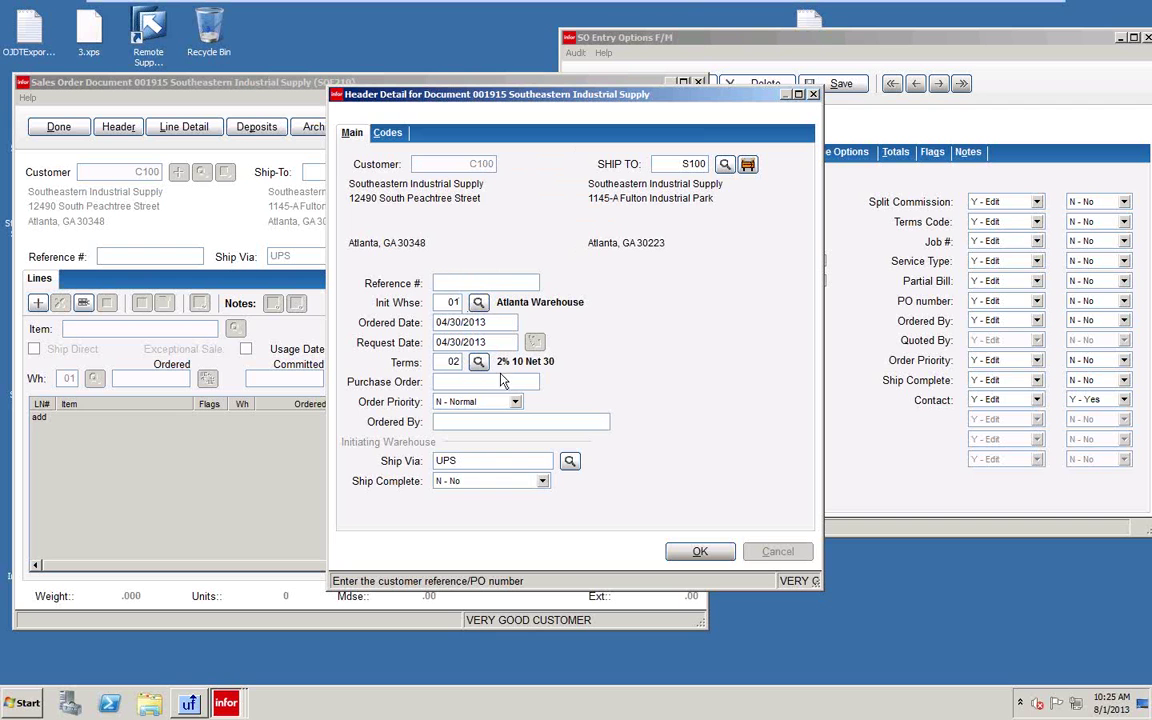
key(Tab)
key(Tab)
key(Tab)
key(Tab)
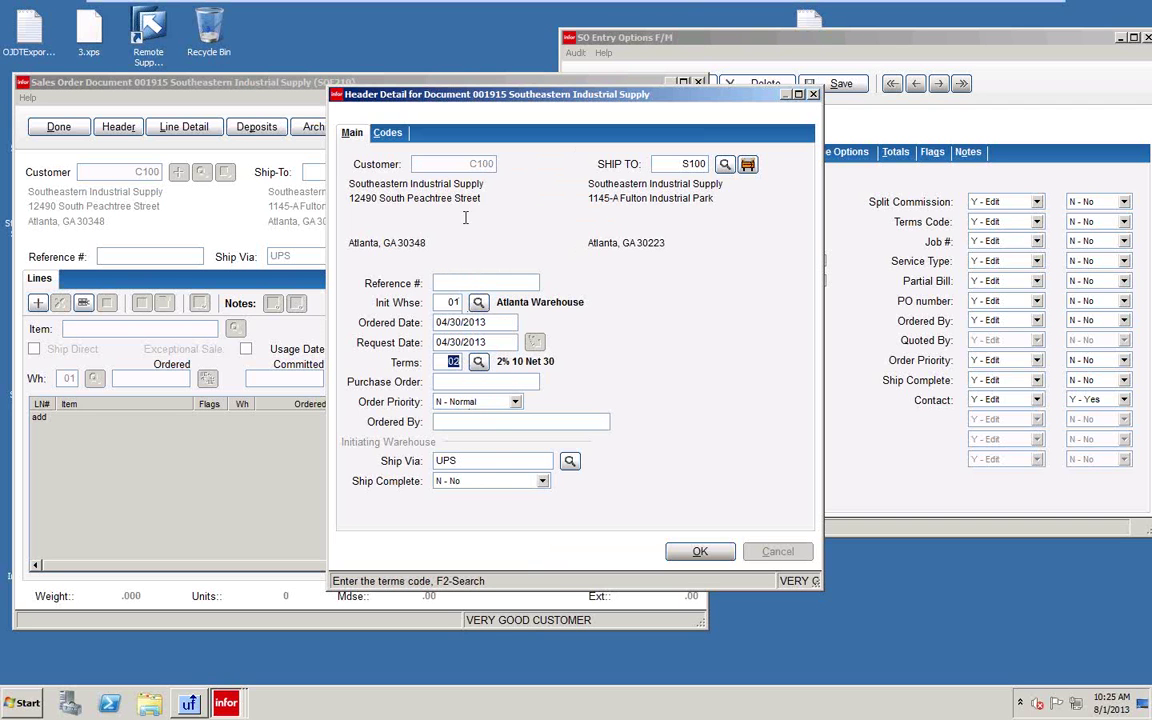
click(388, 134)
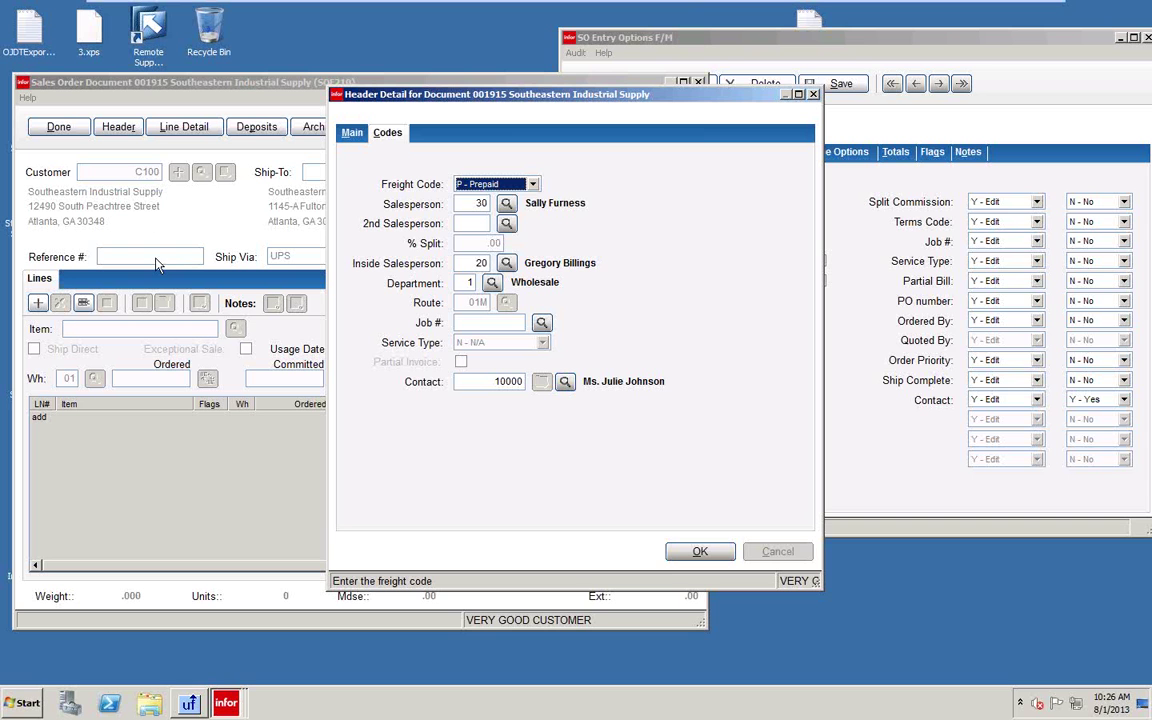
drag(500, 94, 862, 76)
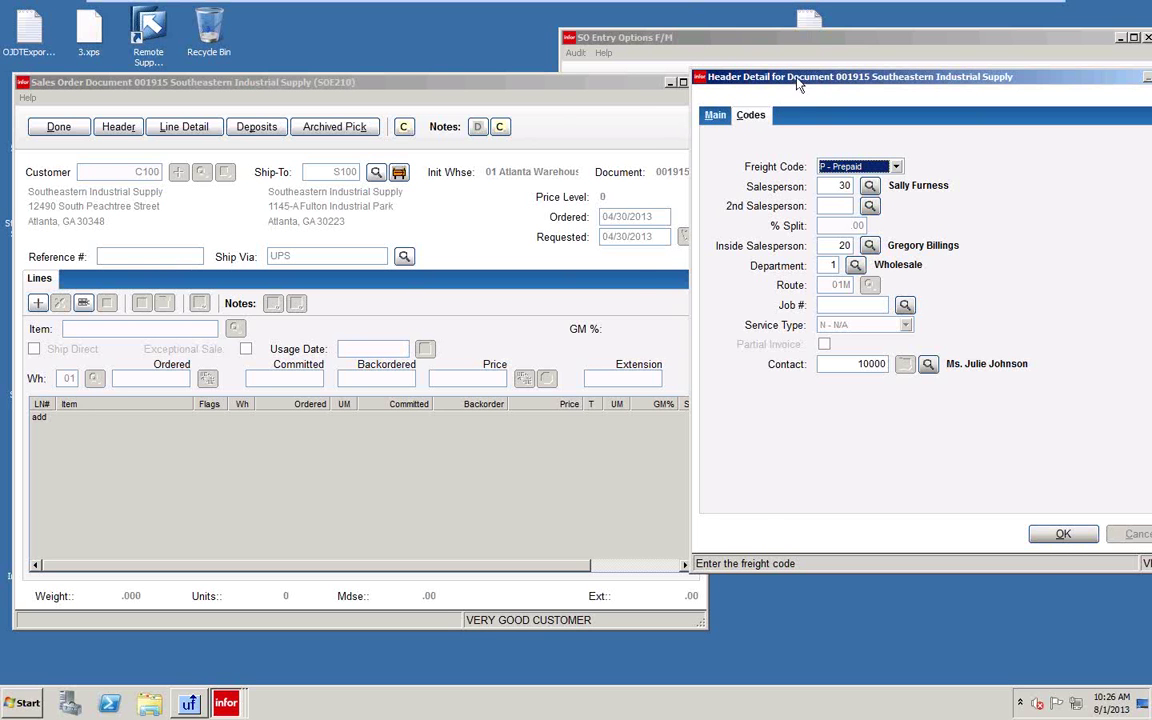
drag(797, 84, 322, 48)
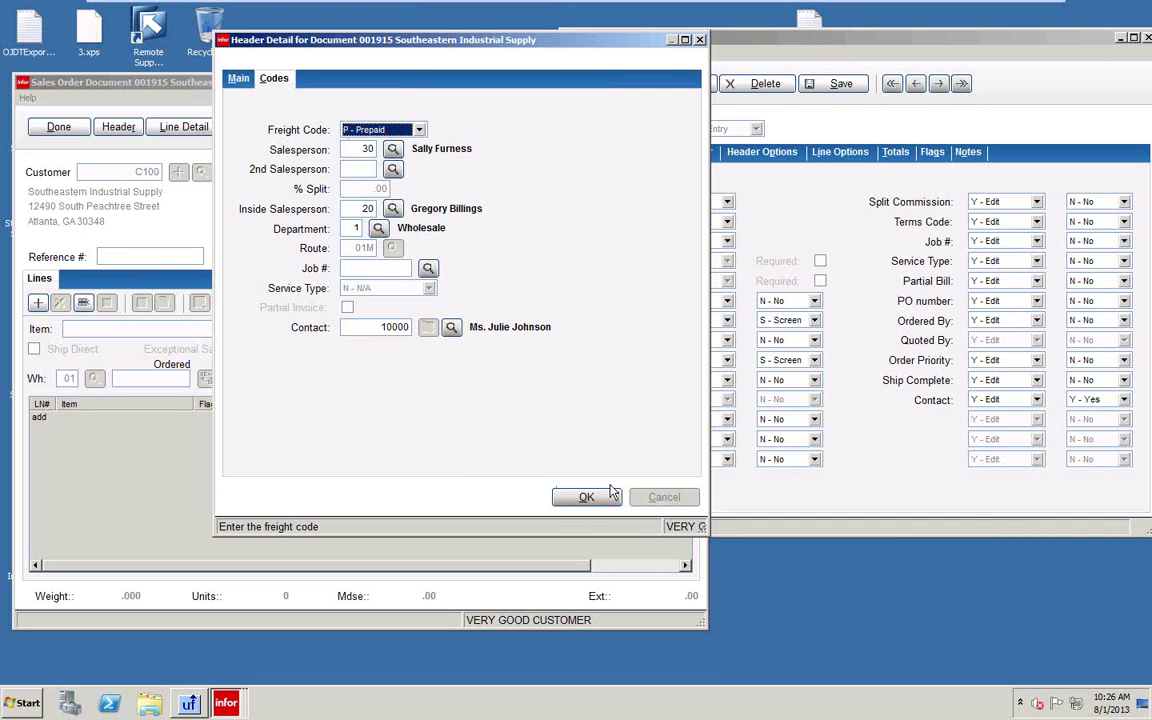
click(573, 500)
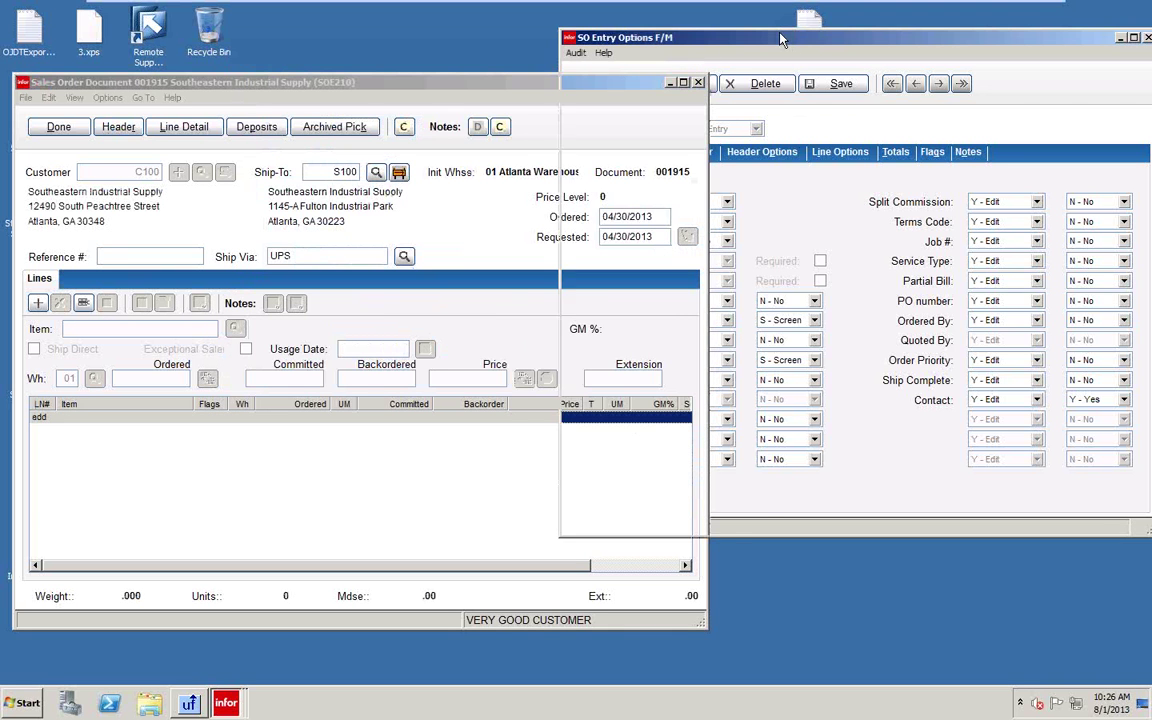
Step: Check the edit choices for Init Whse and the requirement choices for Reference # in the entry options
click(701, 32)
click(727, 301)
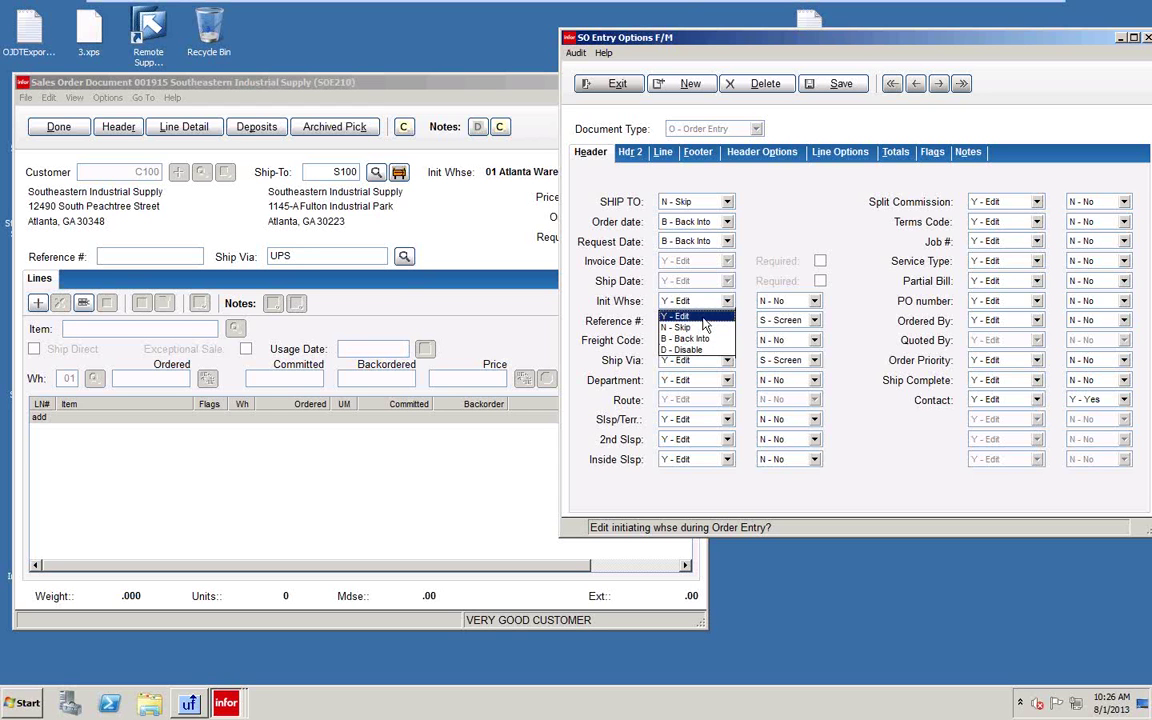
click(763, 302)
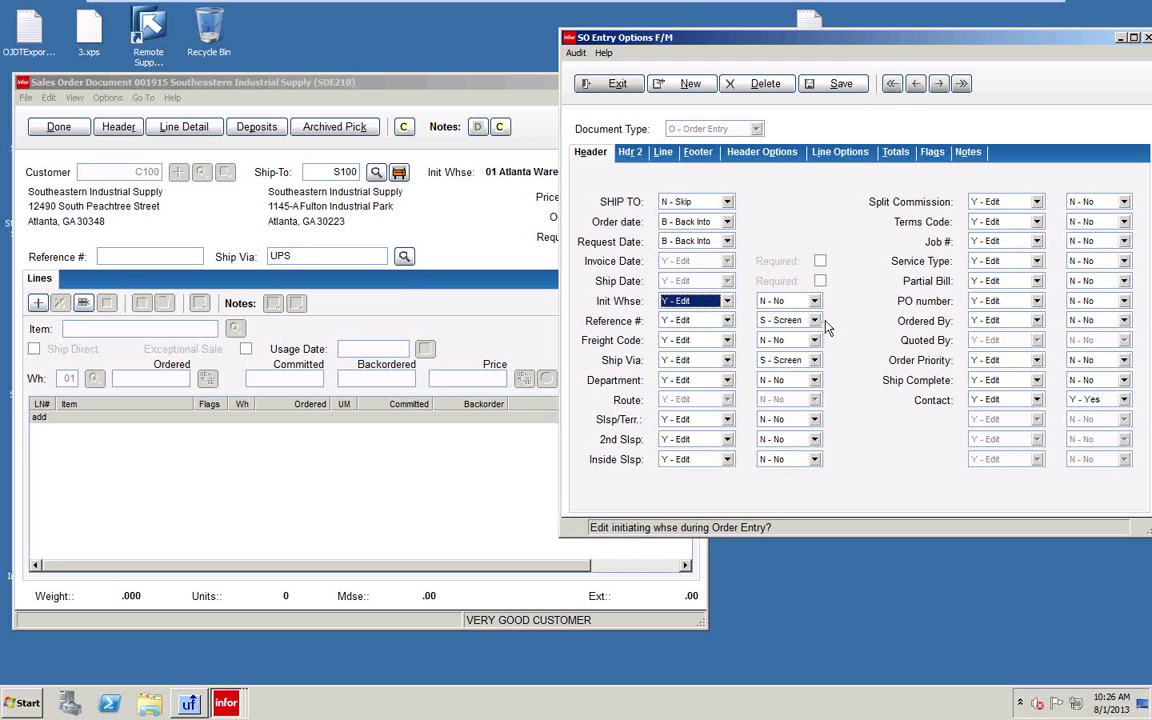
click(815, 321)
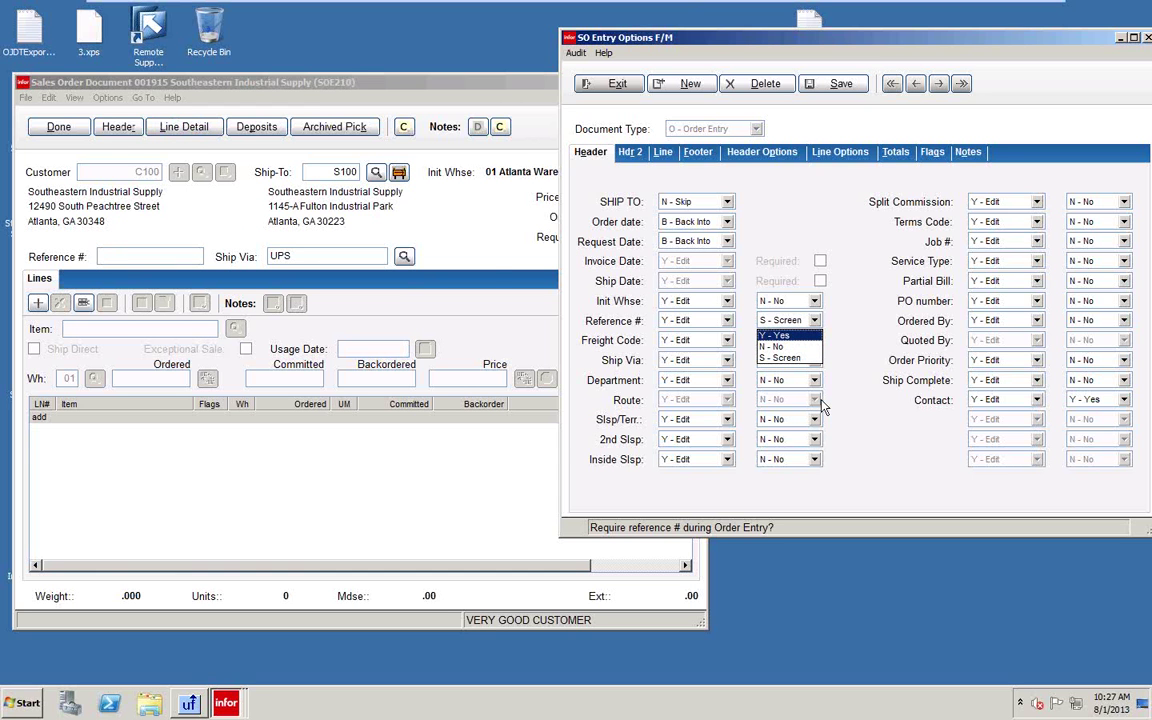
Step: Return to the sales order, skip the Reference # and Ship Via fields, and add a line for item I302 from the item search
click(450, 220)
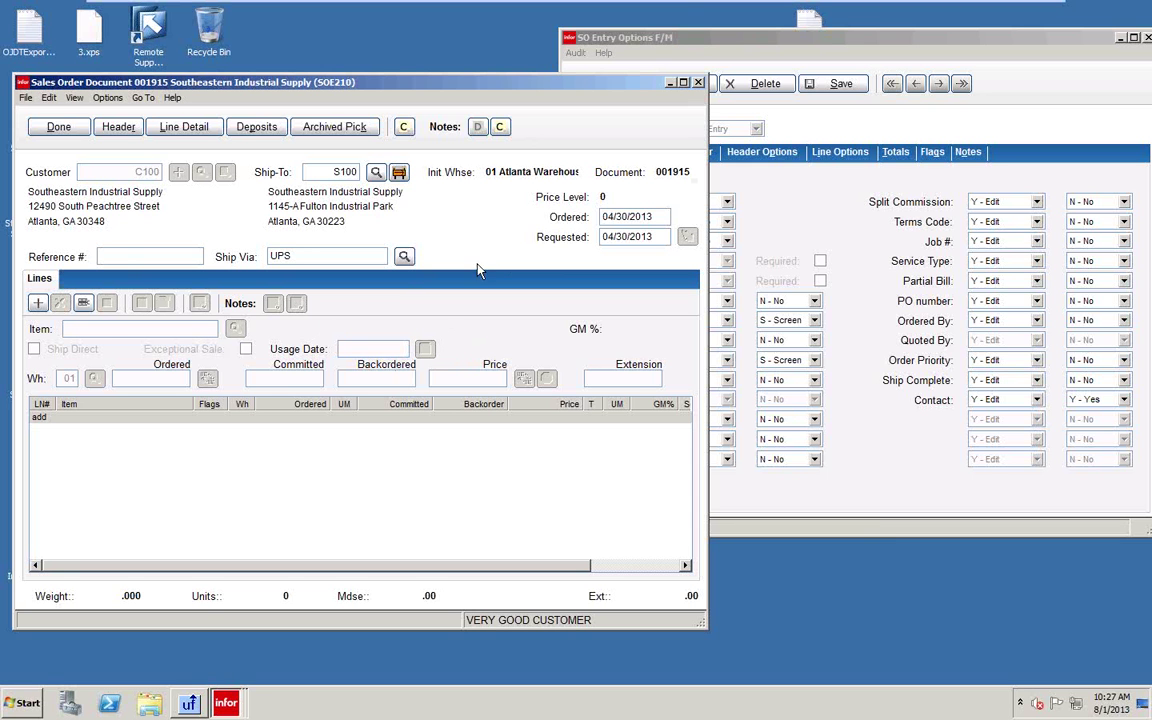
click(123, 256)
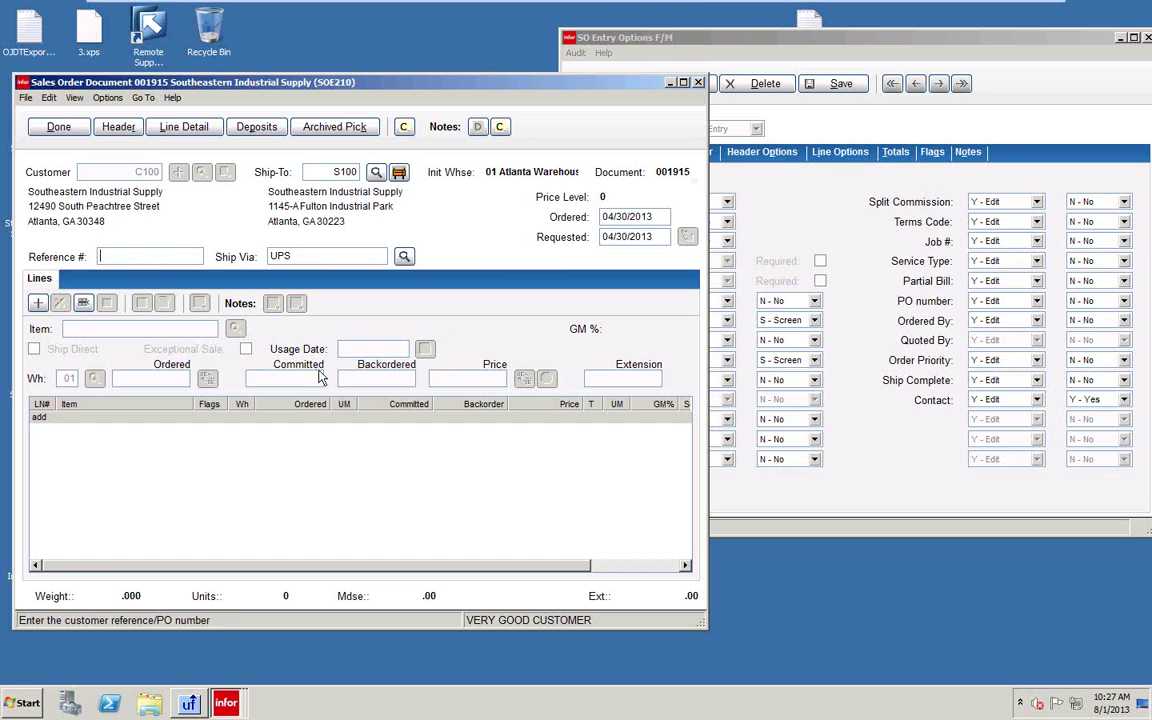
key(Tab)
key(Tab)
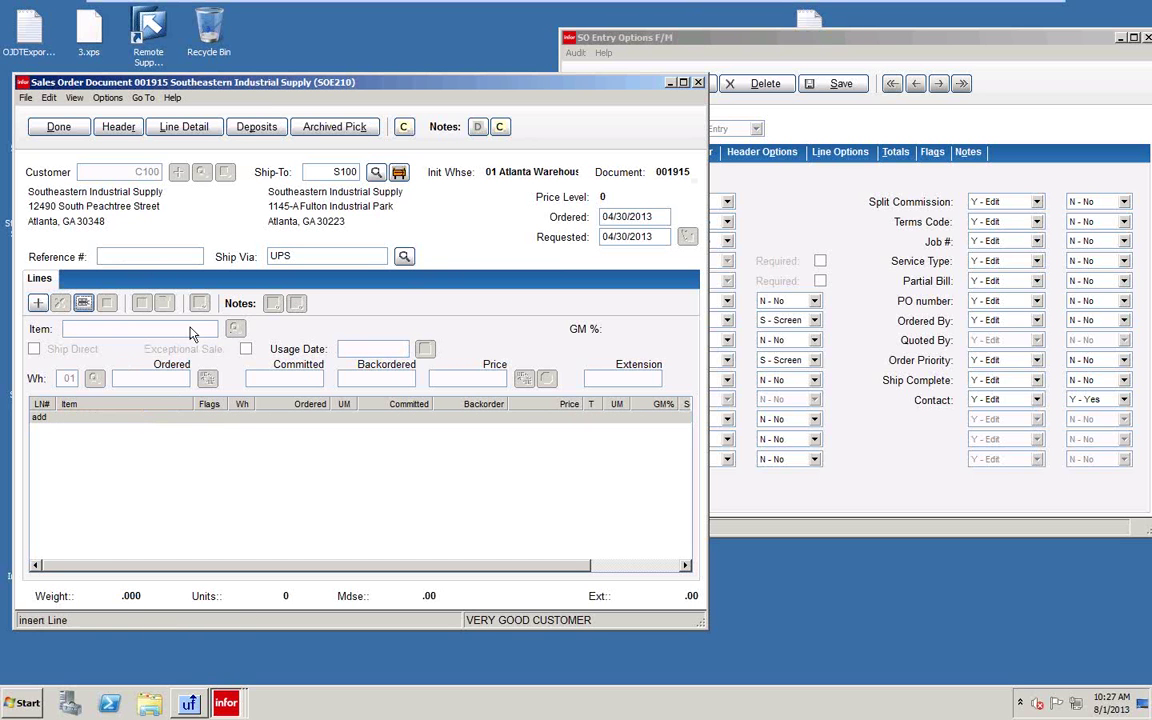
click(37, 302)
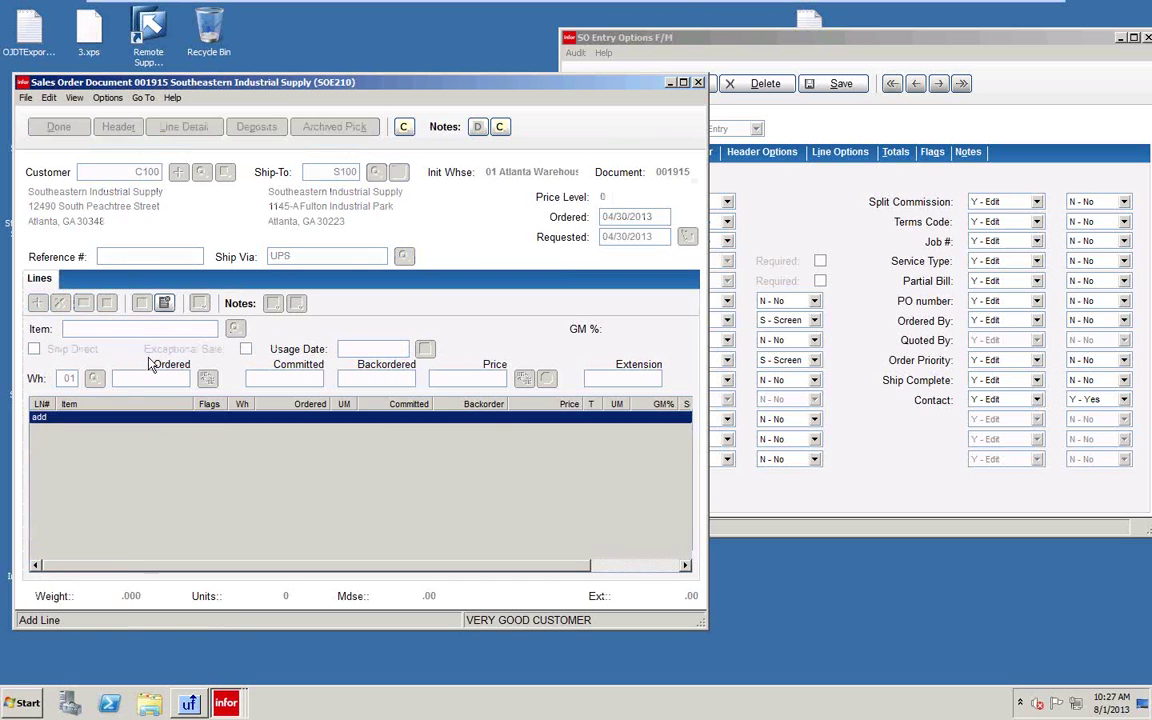
click(234, 329)
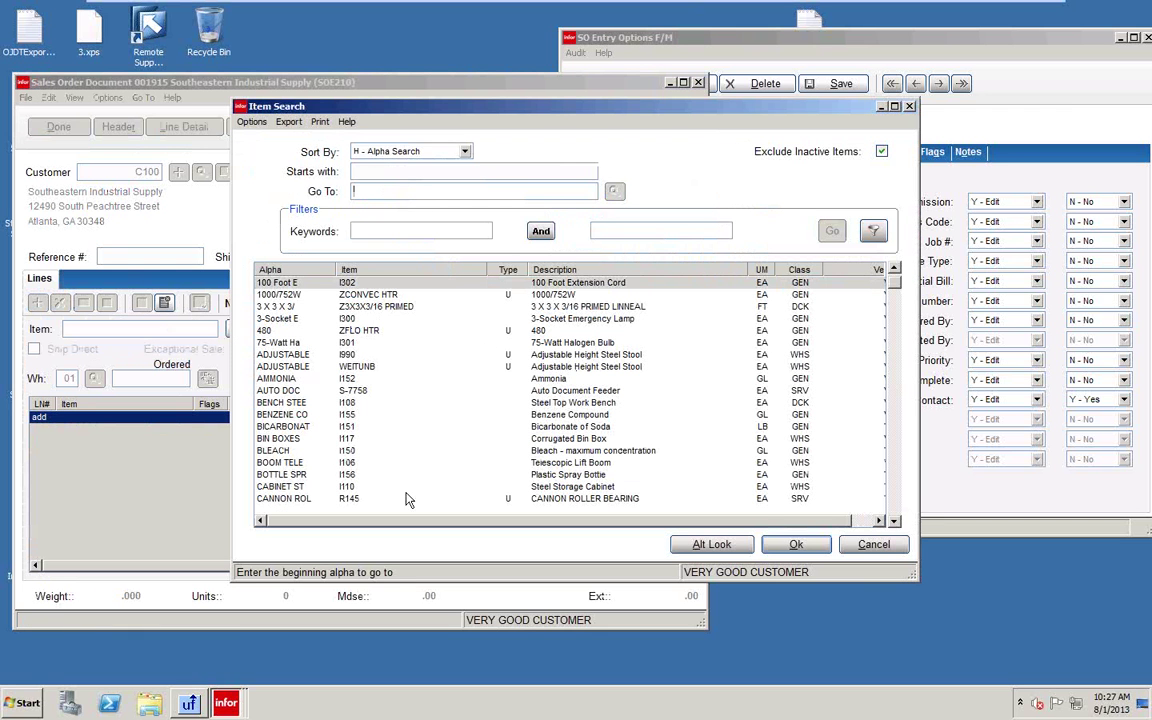
click(796, 544)
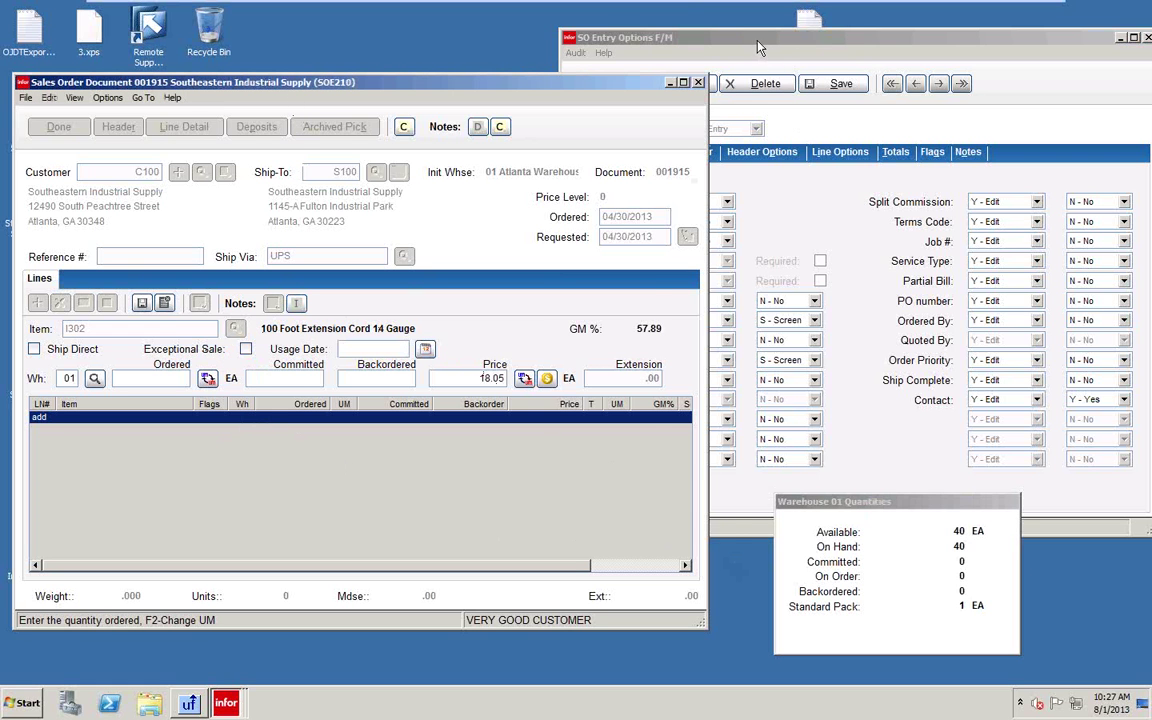
Step: Review the Hdr 2, Header, Line and Footer field settings in the SO entry options
click(681, 36)
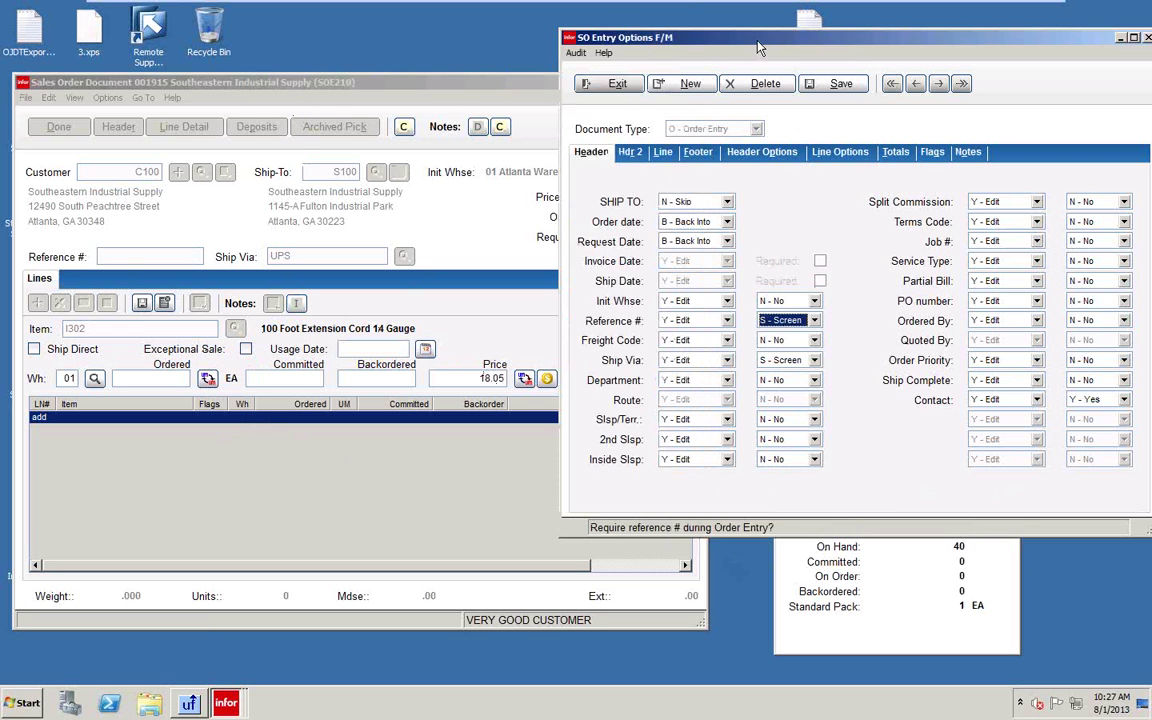
click(632, 162)
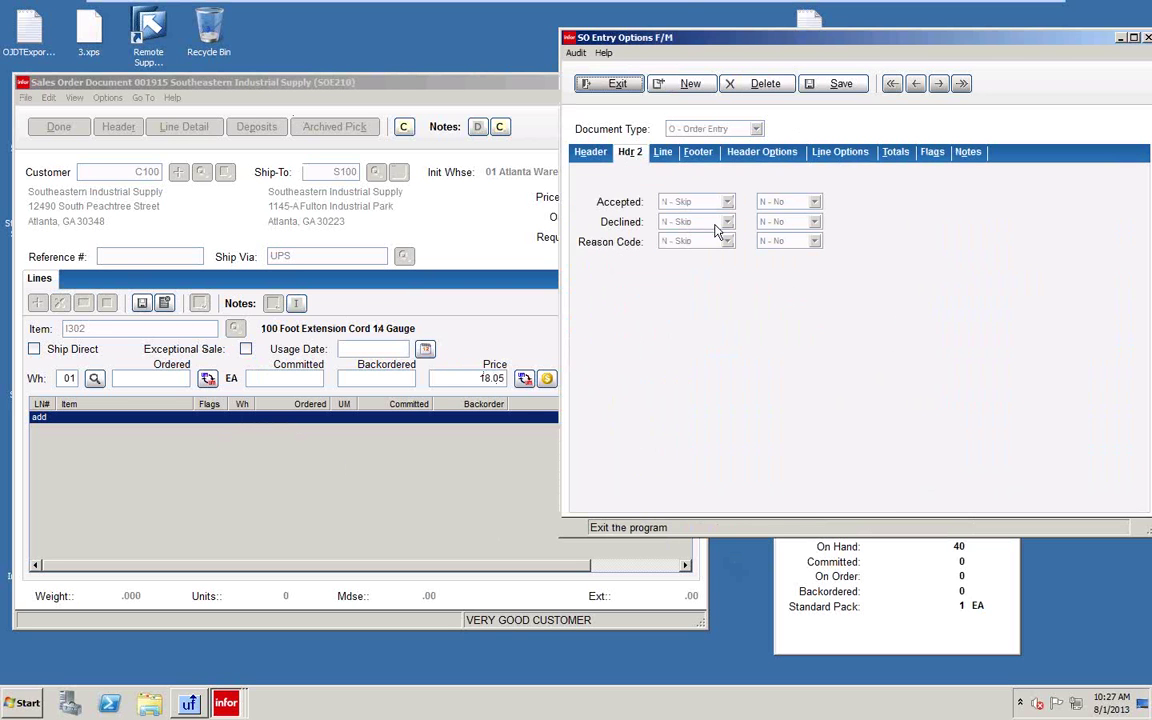
click(598, 160)
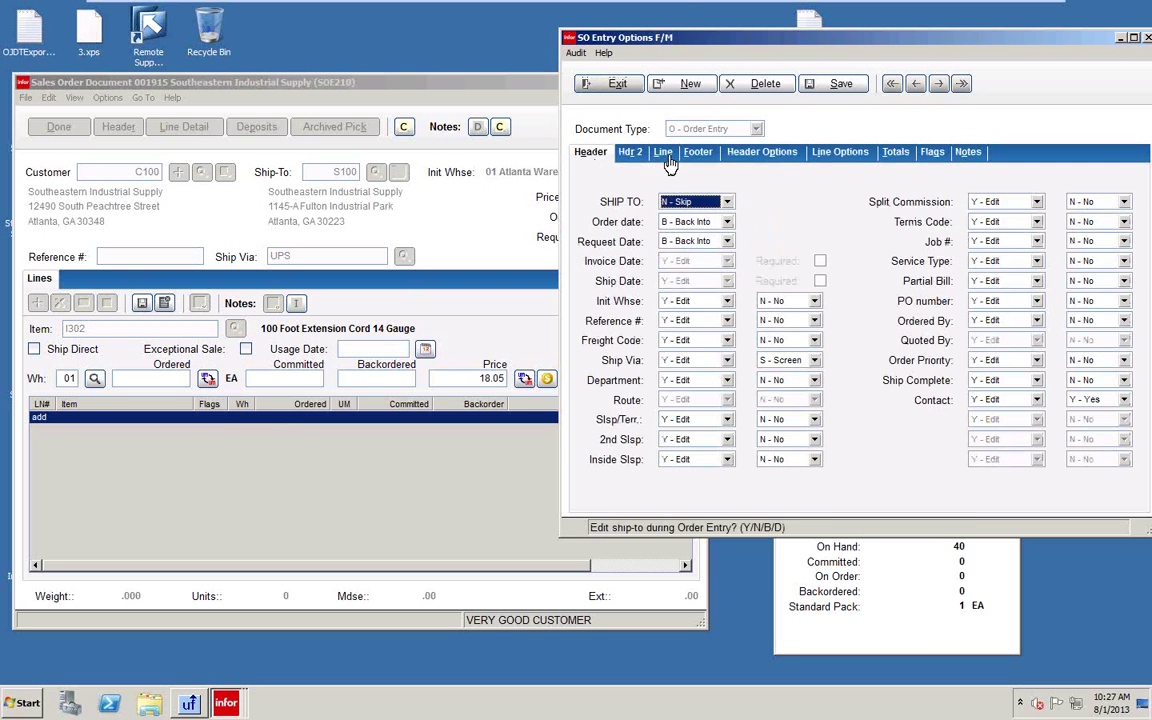
click(666, 158)
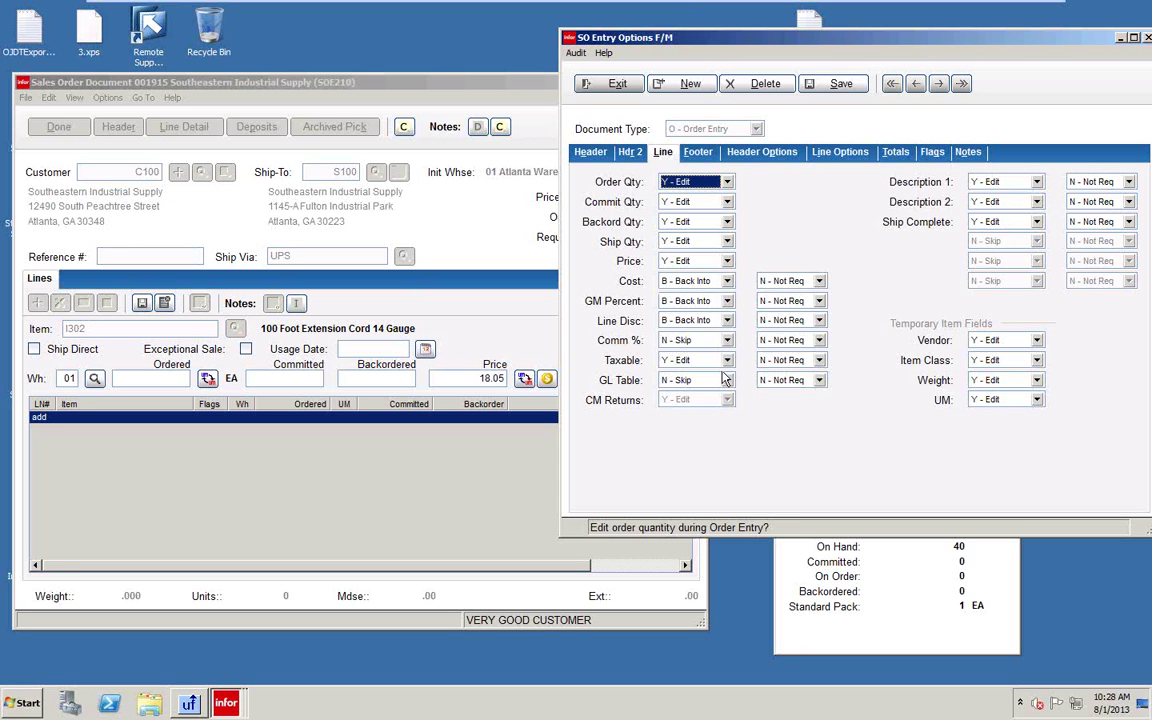
click(697, 155)
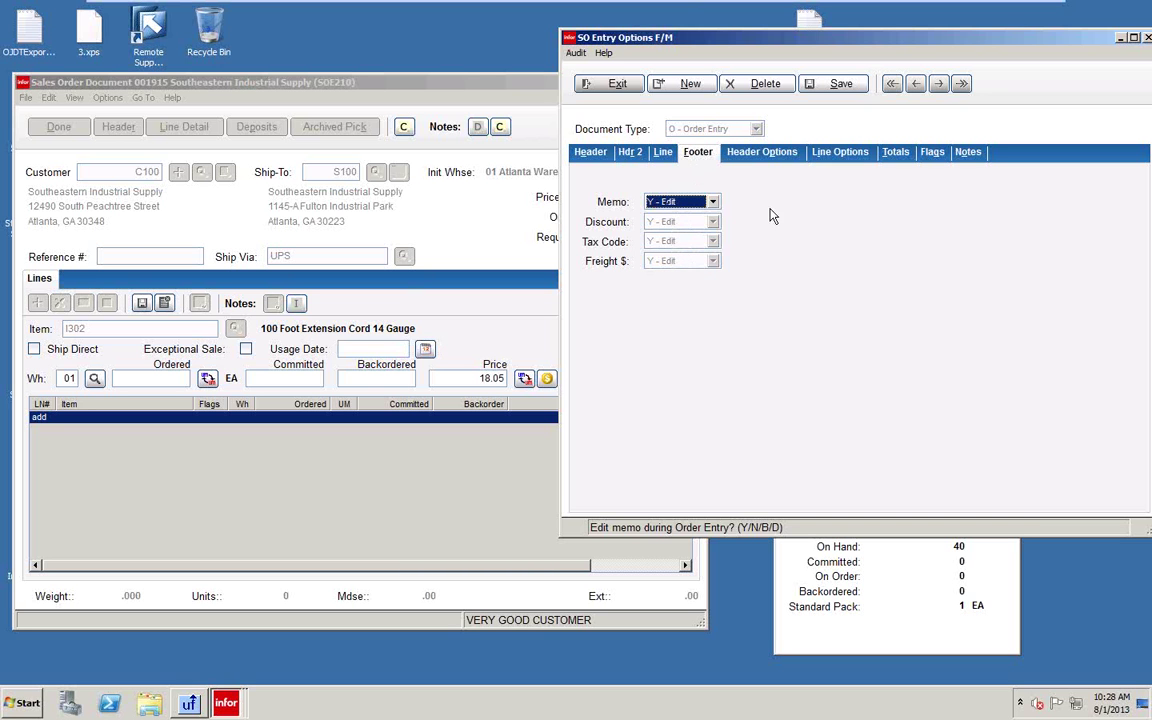
Step: Examine the Header Options, Line Options, Totals and Flags settings, comparing the warehouse prompts with the order's Warehouse 01 Quantities window
click(746, 160)
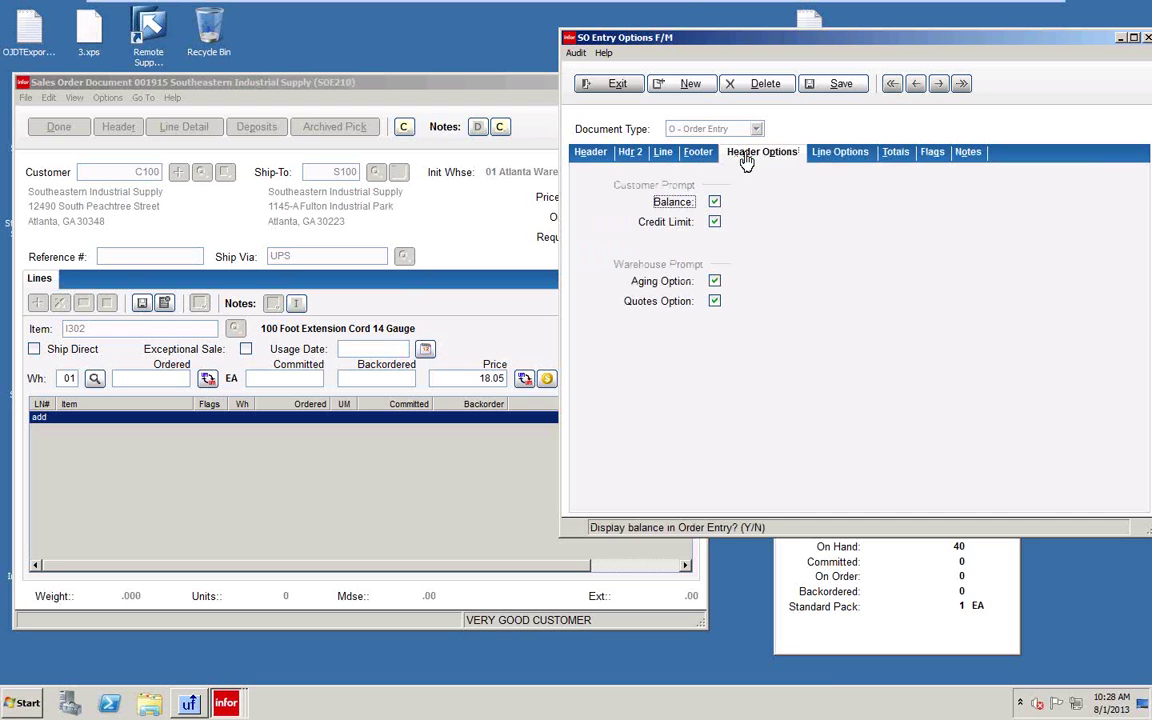
click(905, 555)
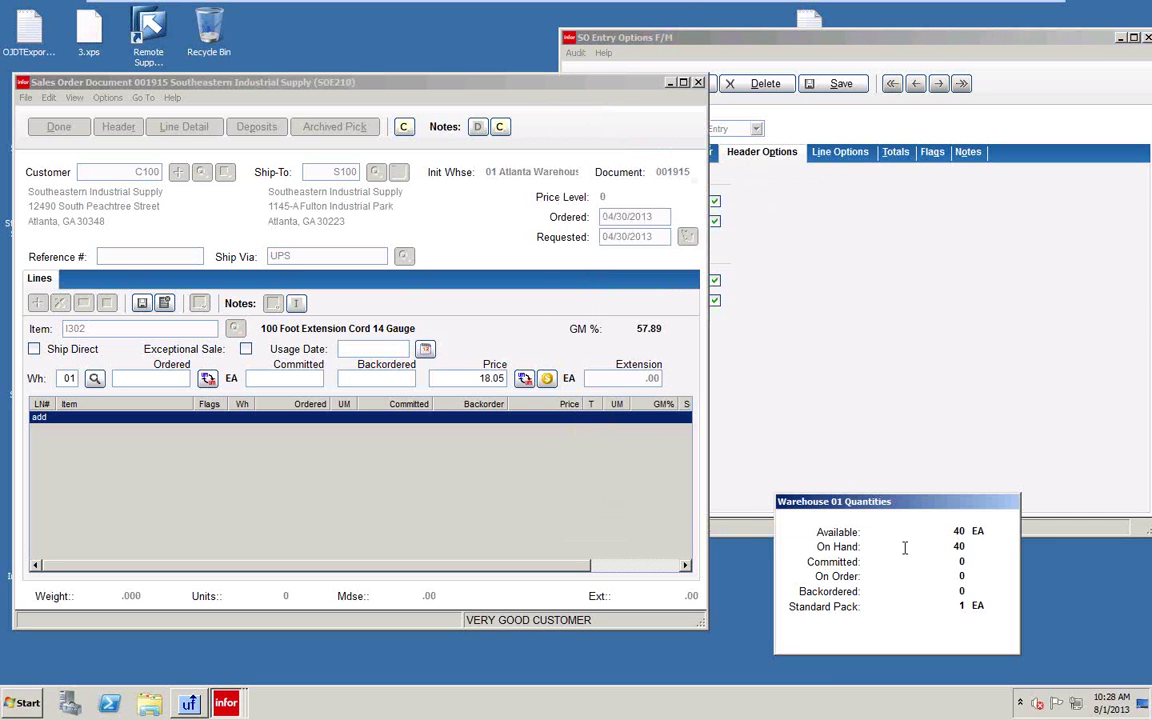
drag(893, 507, 885, 519)
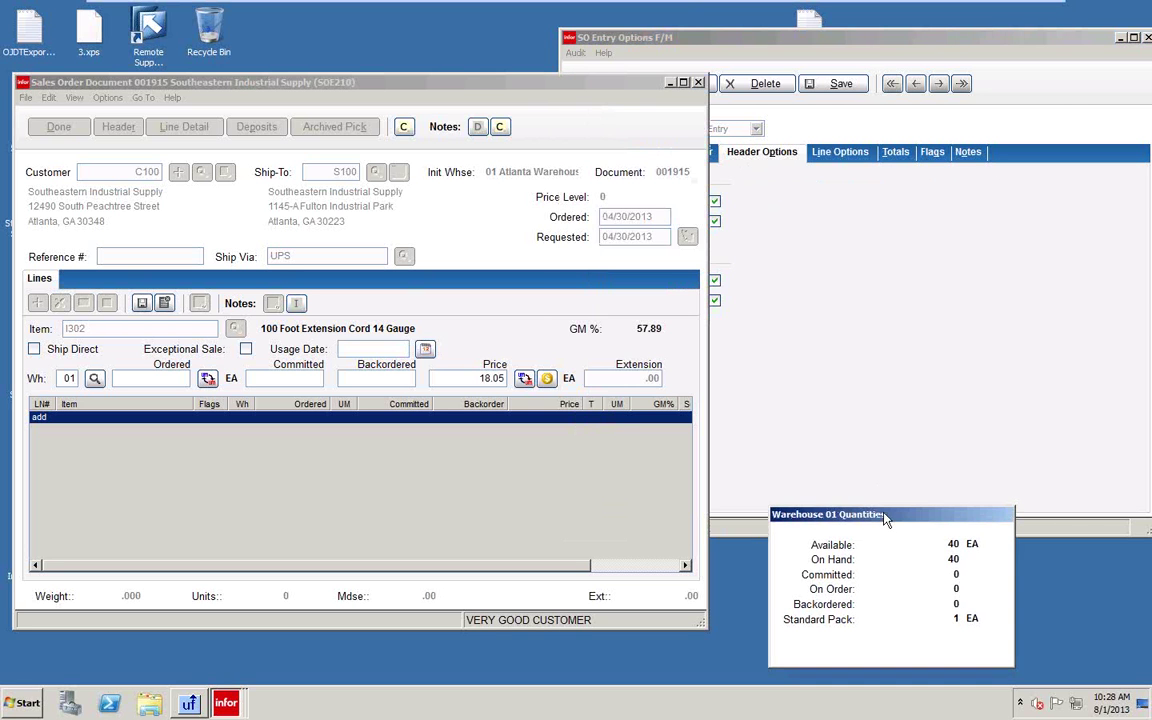
click(829, 338)
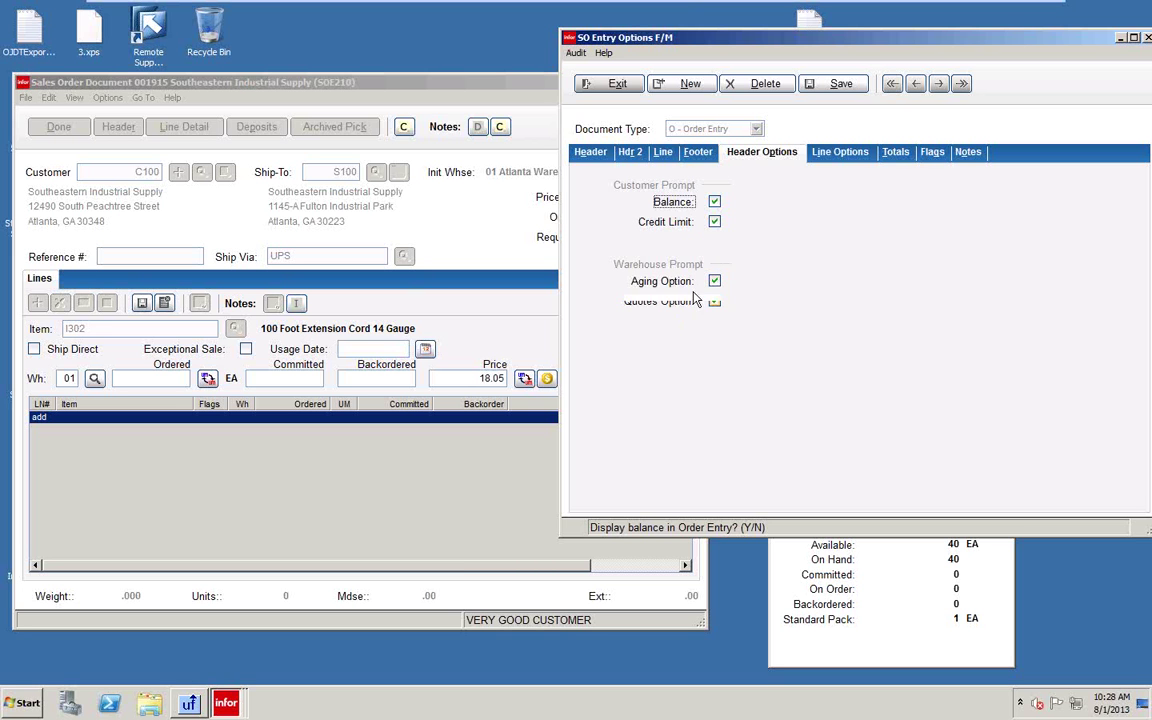
click(836, 154)
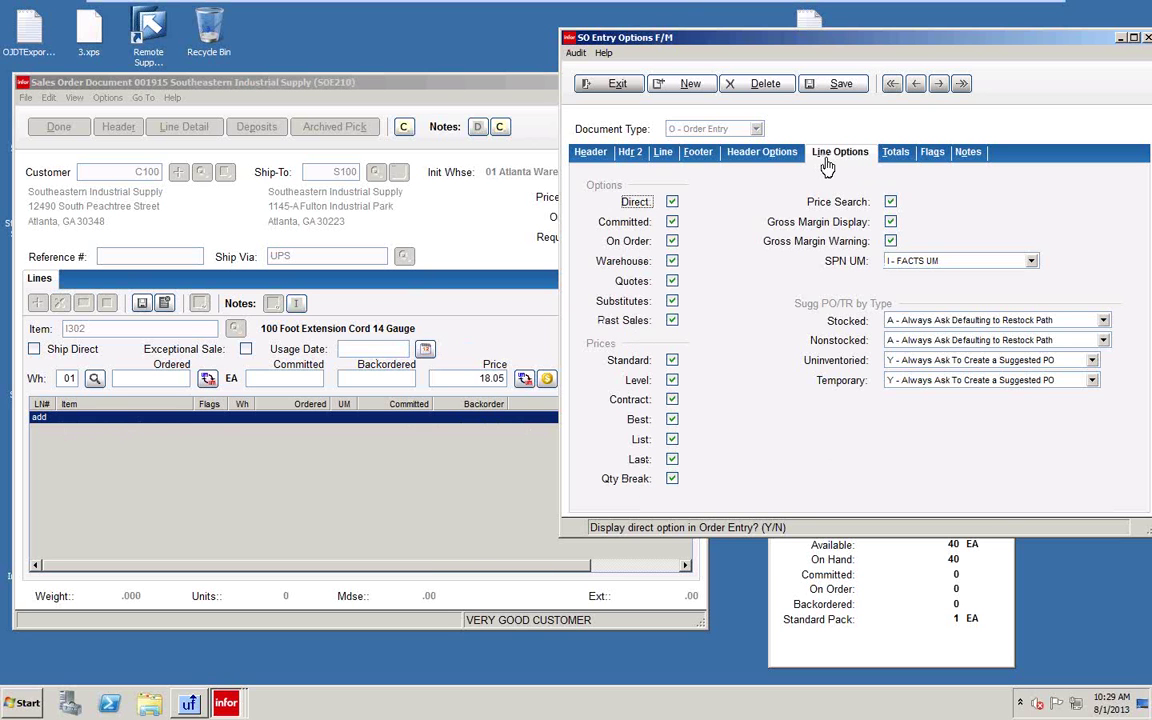
click(899, 155)
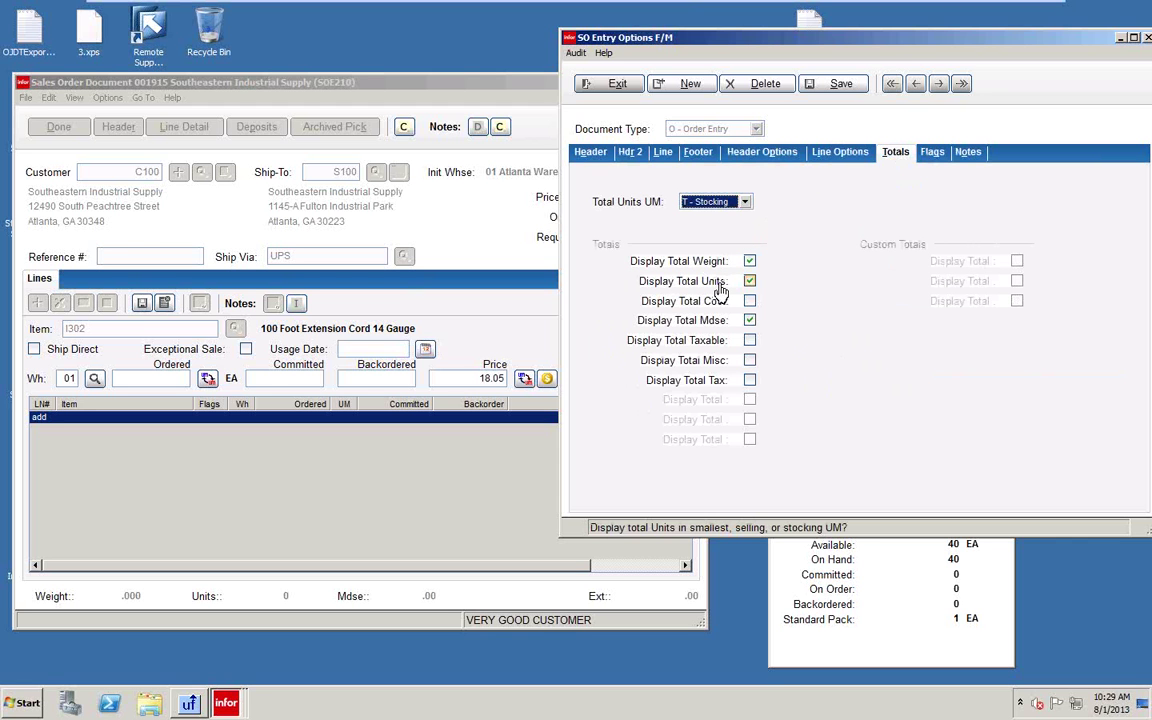
click(930, 155)
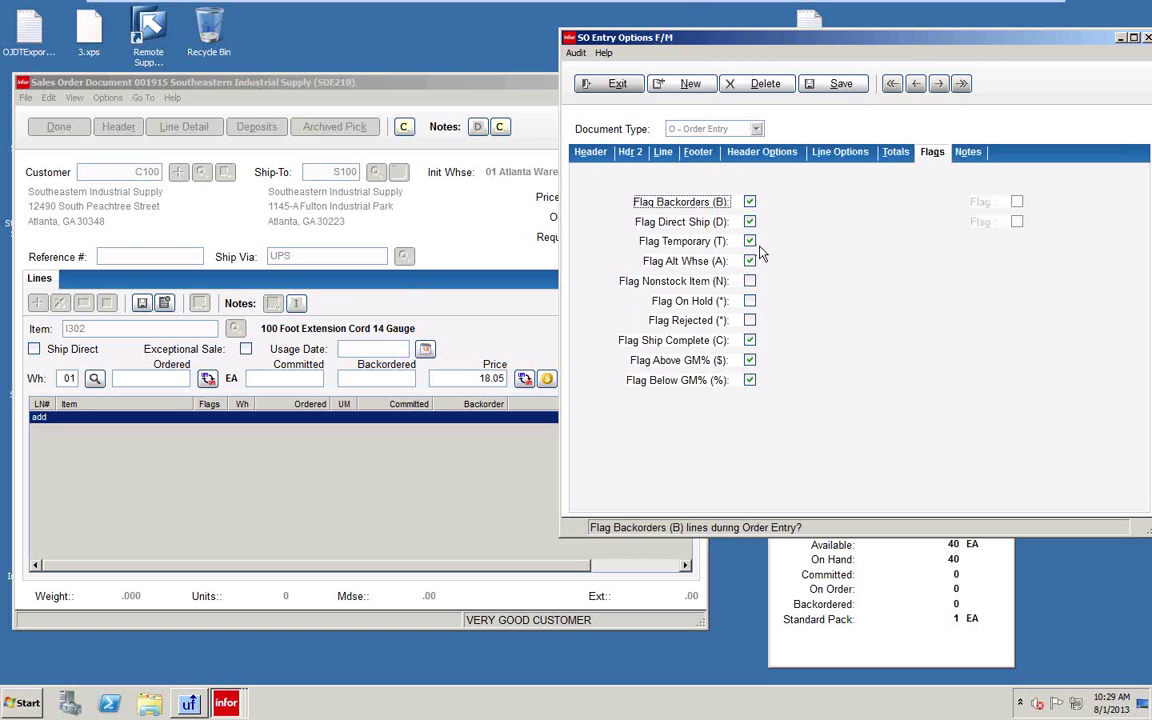
Step: Set the Customer, Document and Line Notes to U - Urgent Only in the entry options and save the record
click(966, 158)
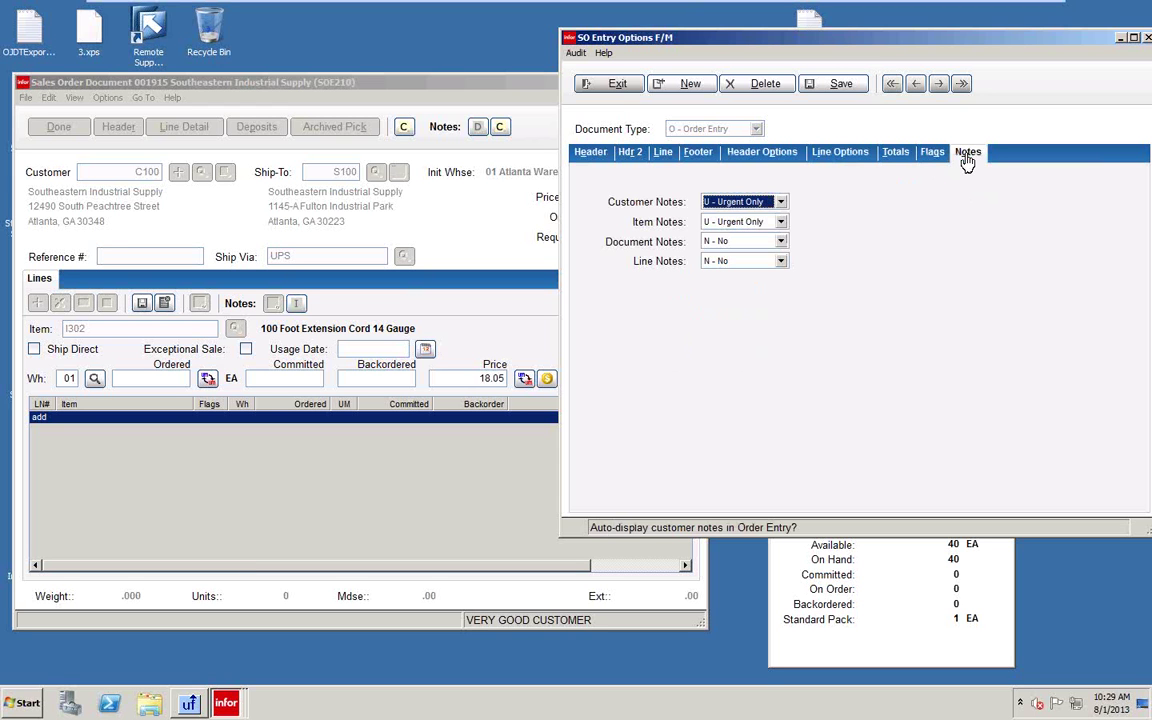
key(a)
click(781, 203)
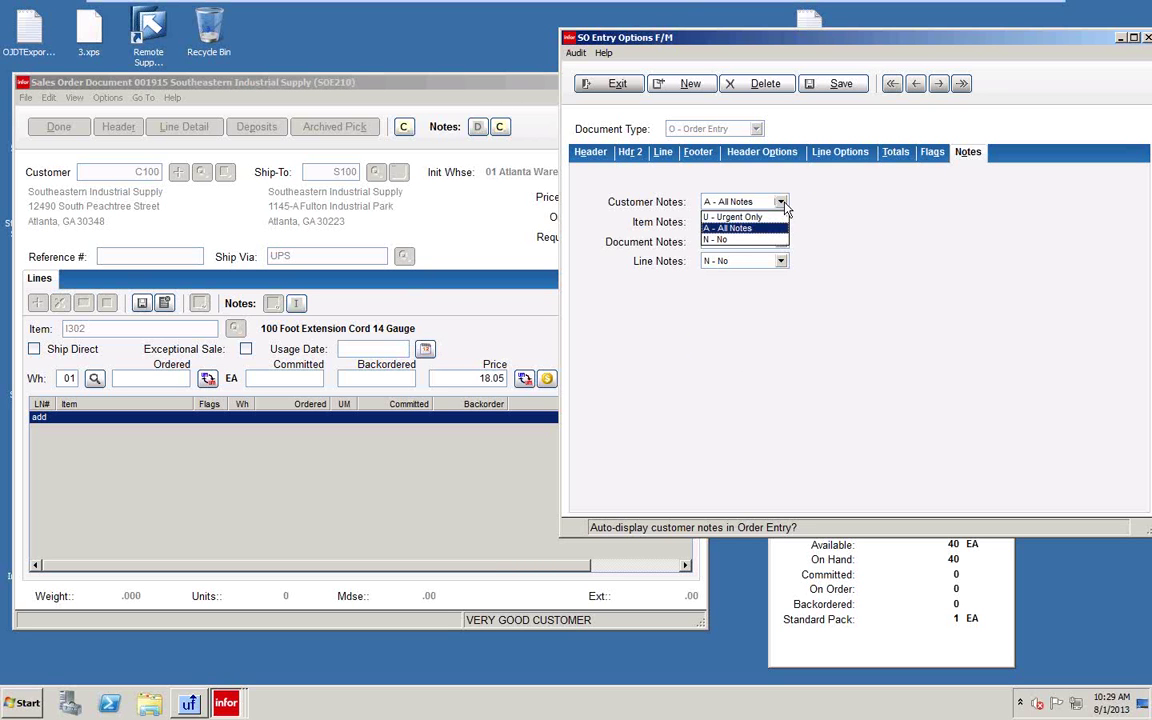
click(732, 217)
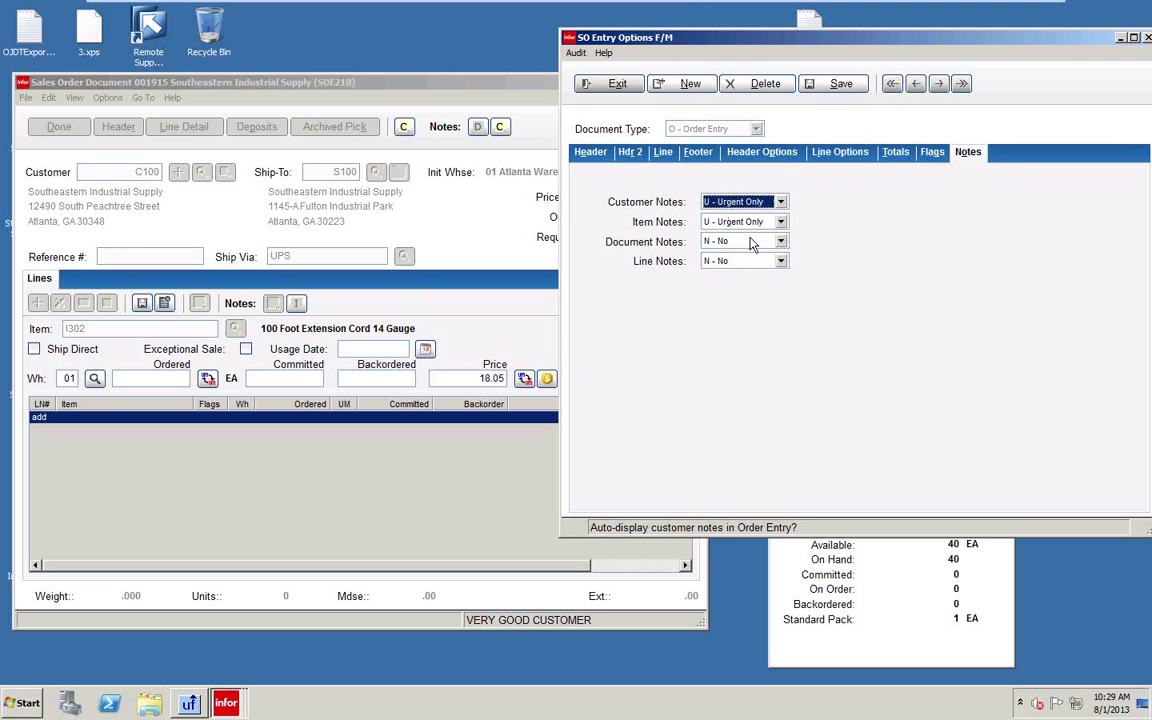
click(752, 244)
click(740, 256)
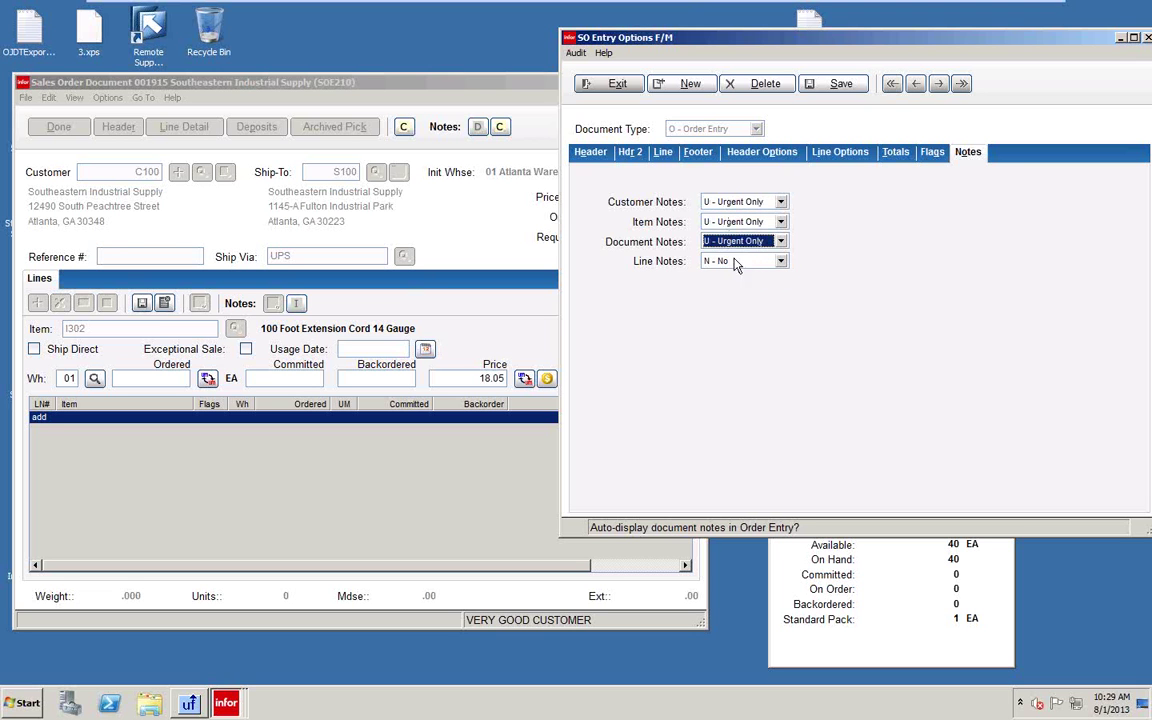
click(780, 261)
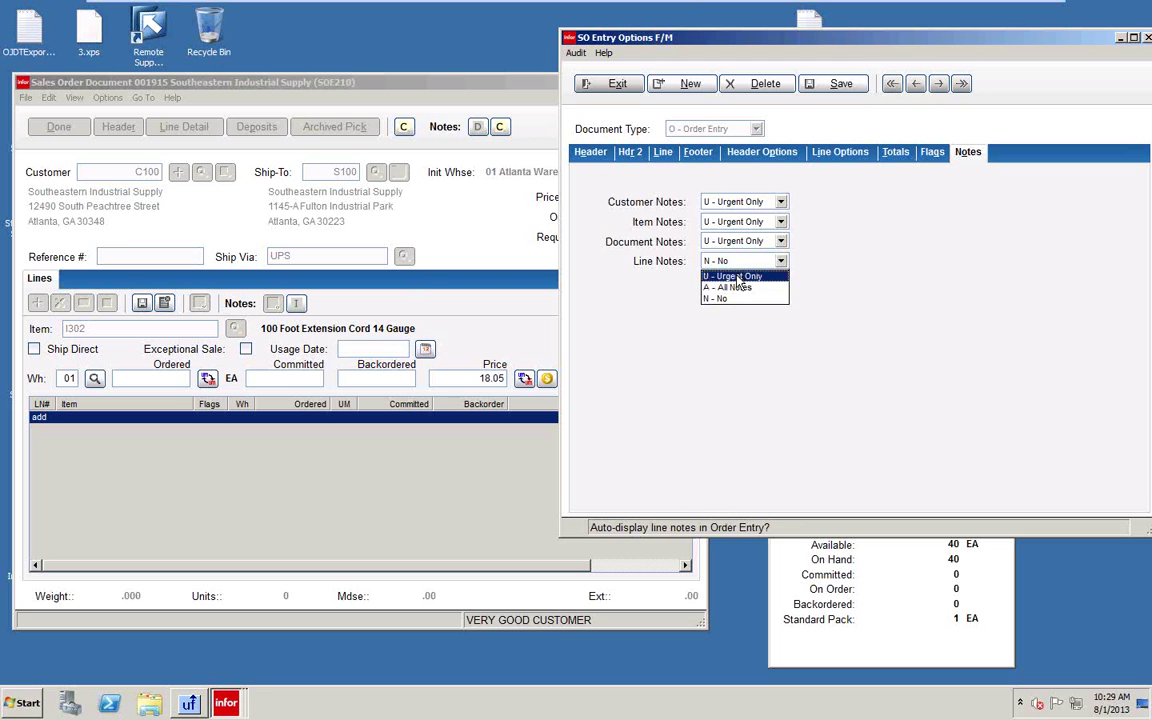
click(738, 275)
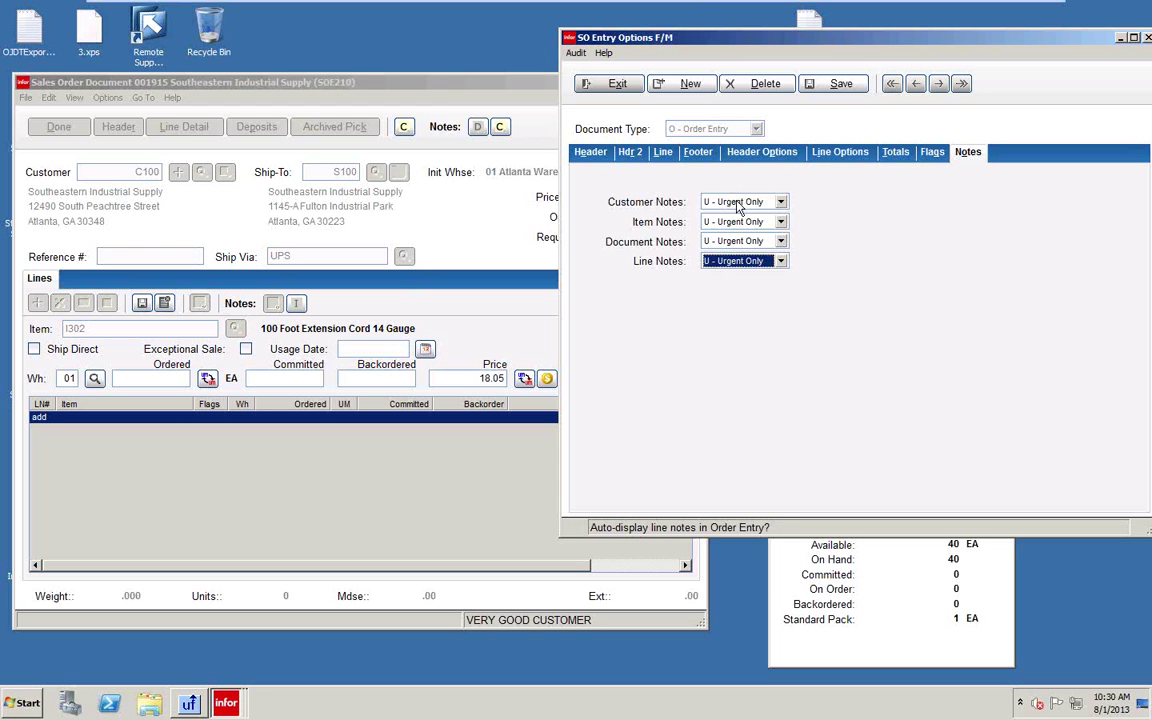
click(838, 85)
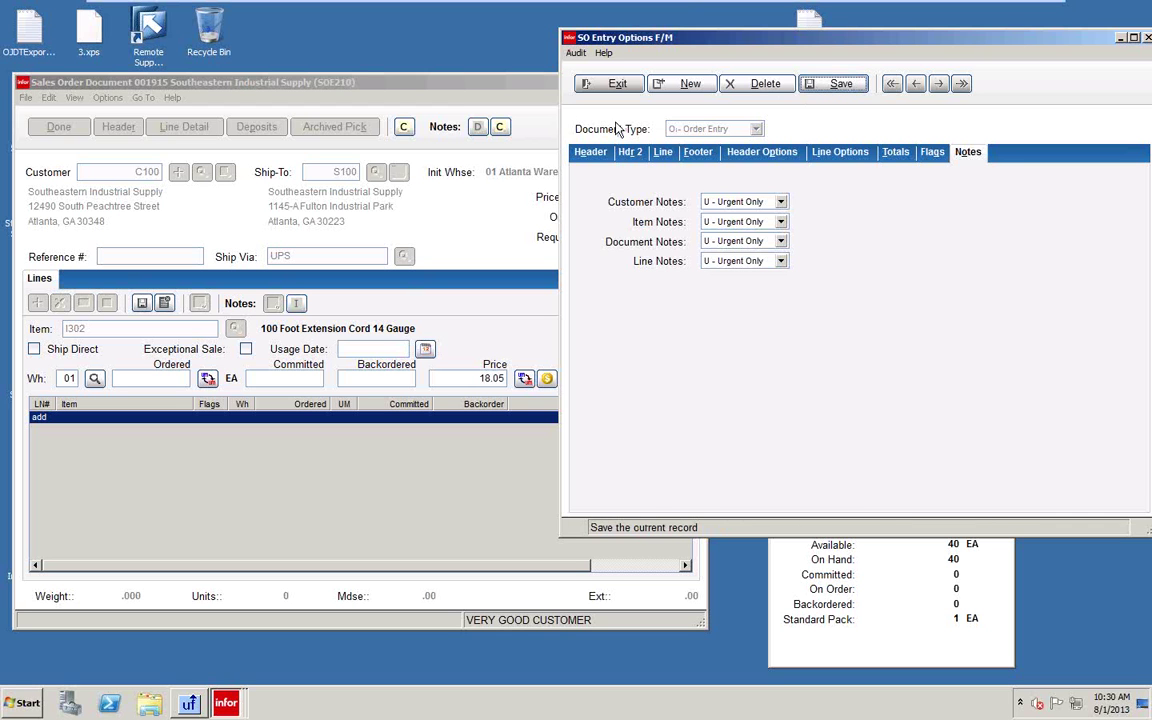
Step: Return to the sales order and back out of item I302 on the new line
click(515, 94)
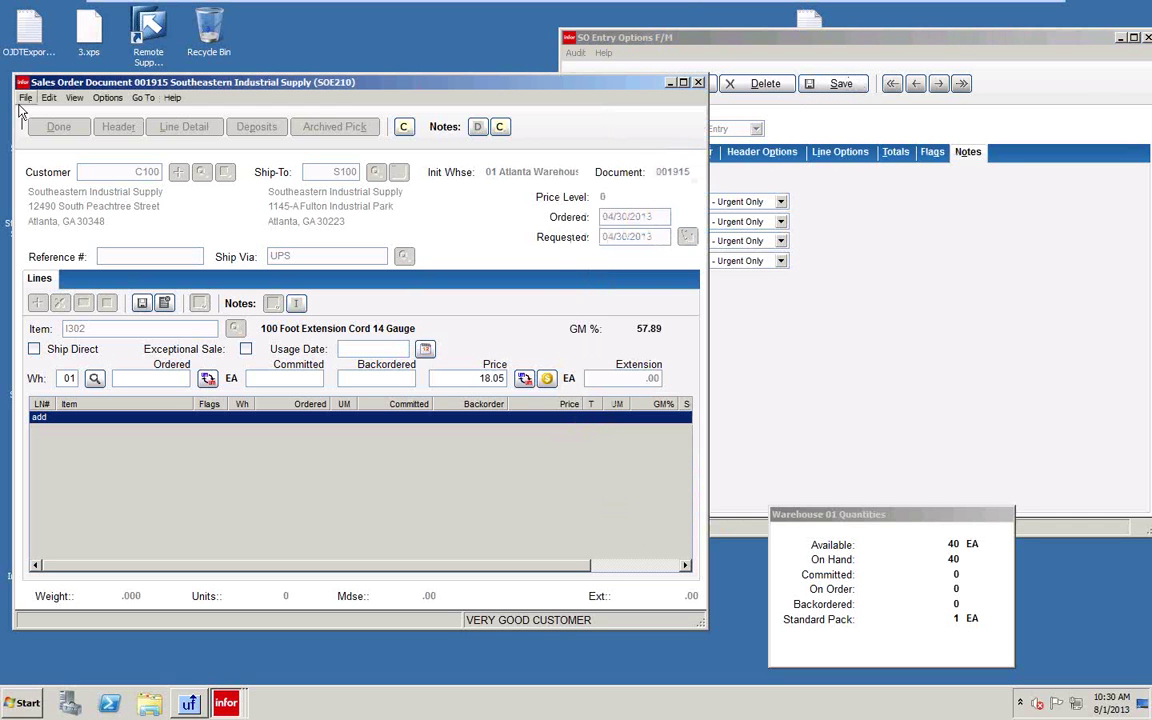
click(25, 98)
click(236, 150)
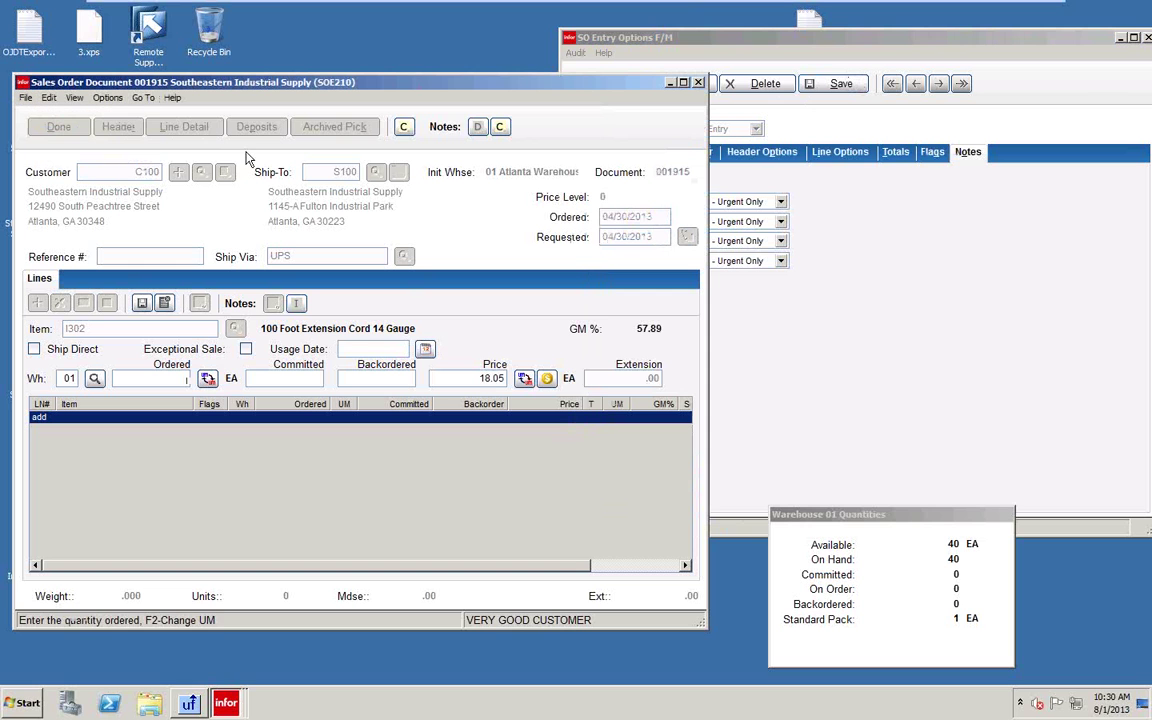
key(shift+Tab)
key(shift+Tab)
key(shift+Tab)
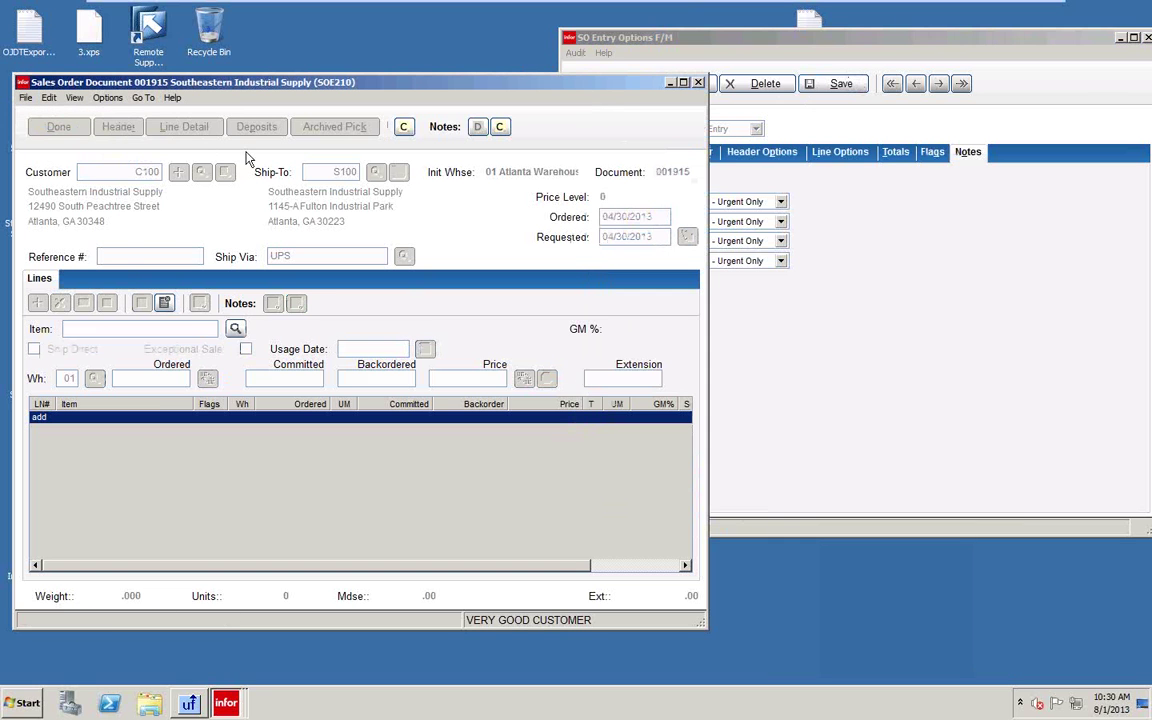
click(25, 98)
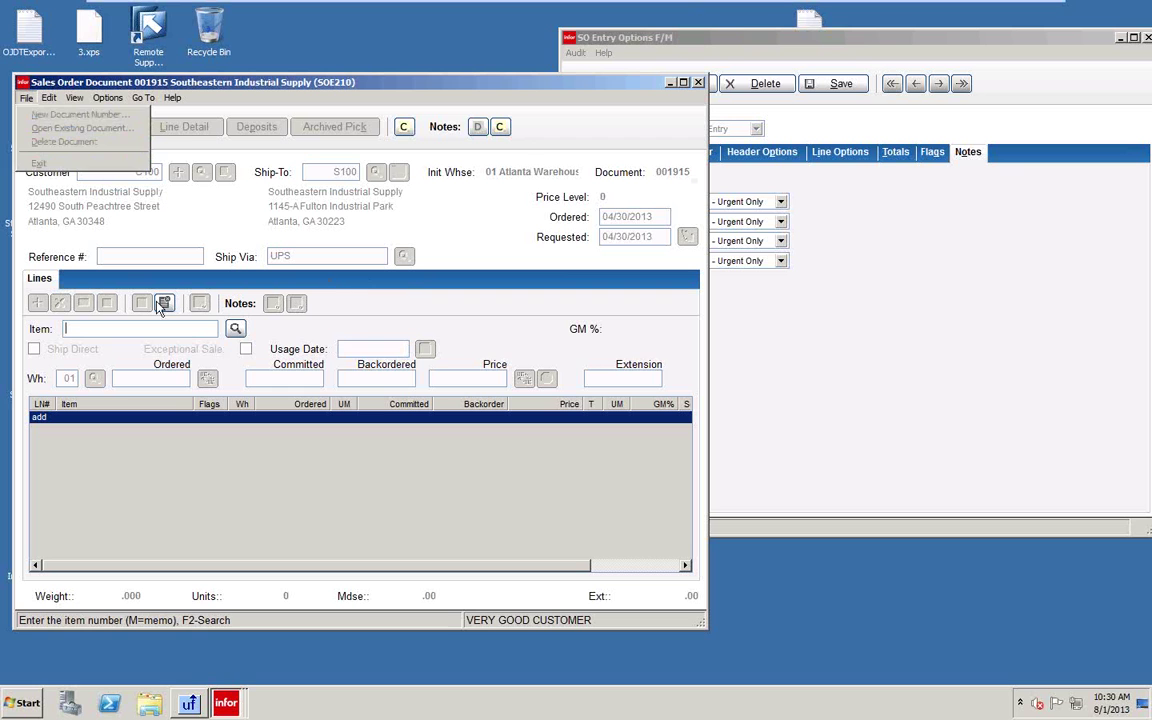
click(194, 223)
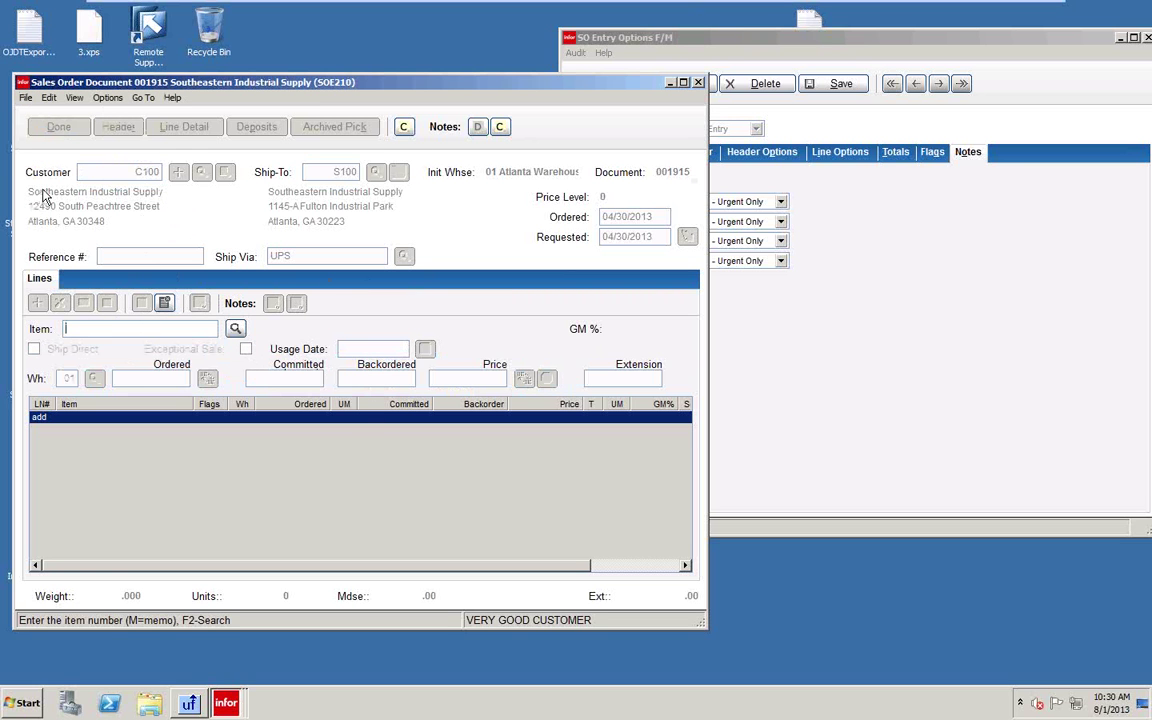
click(26, 97)
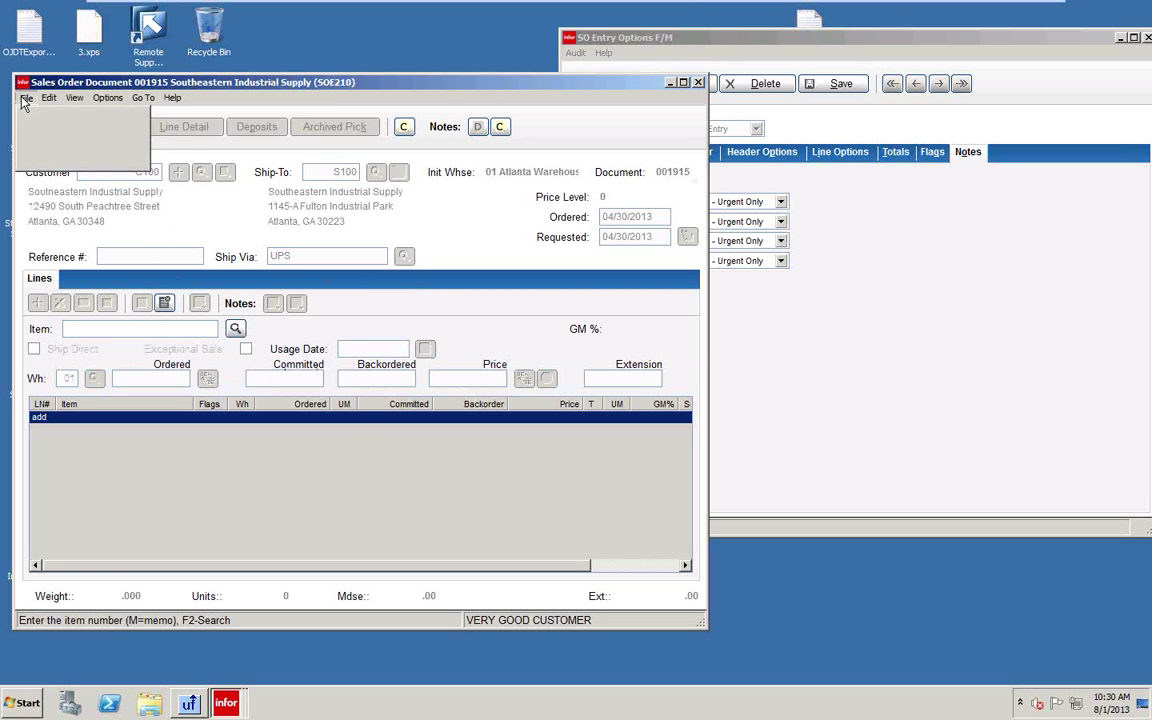
click(188, 157)
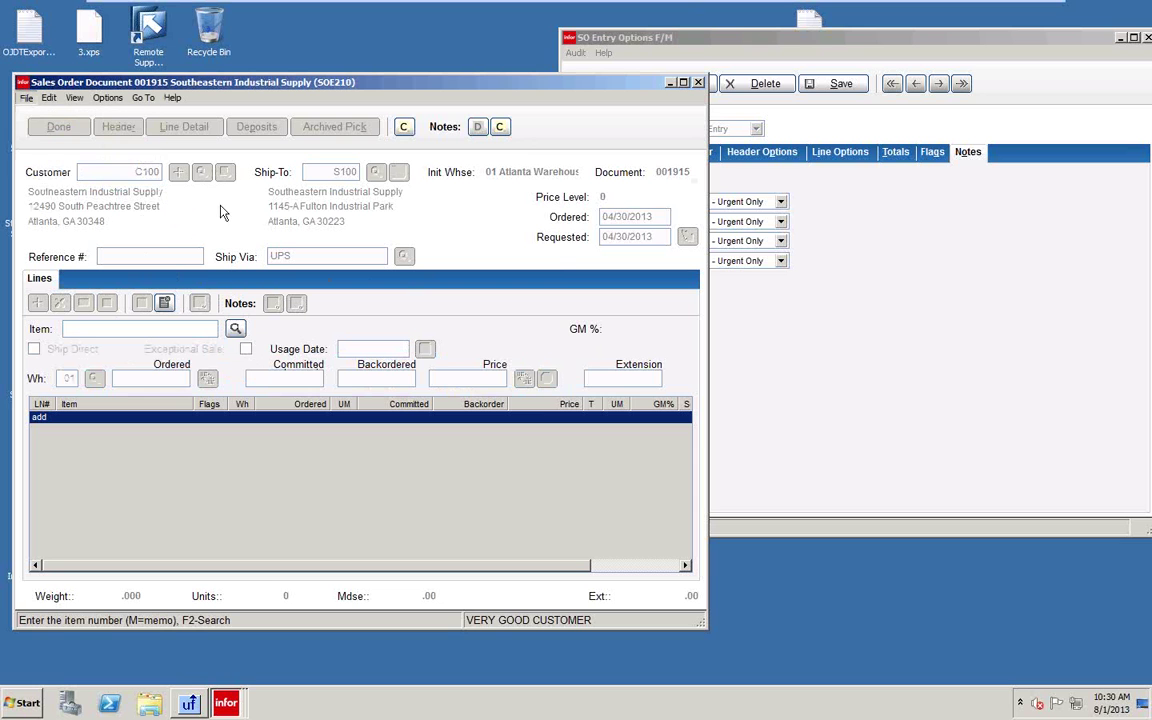
Step: Select item I302 from the item search for the new line, set the ordered quantity to 1 and advance to the price
click(236, 331)
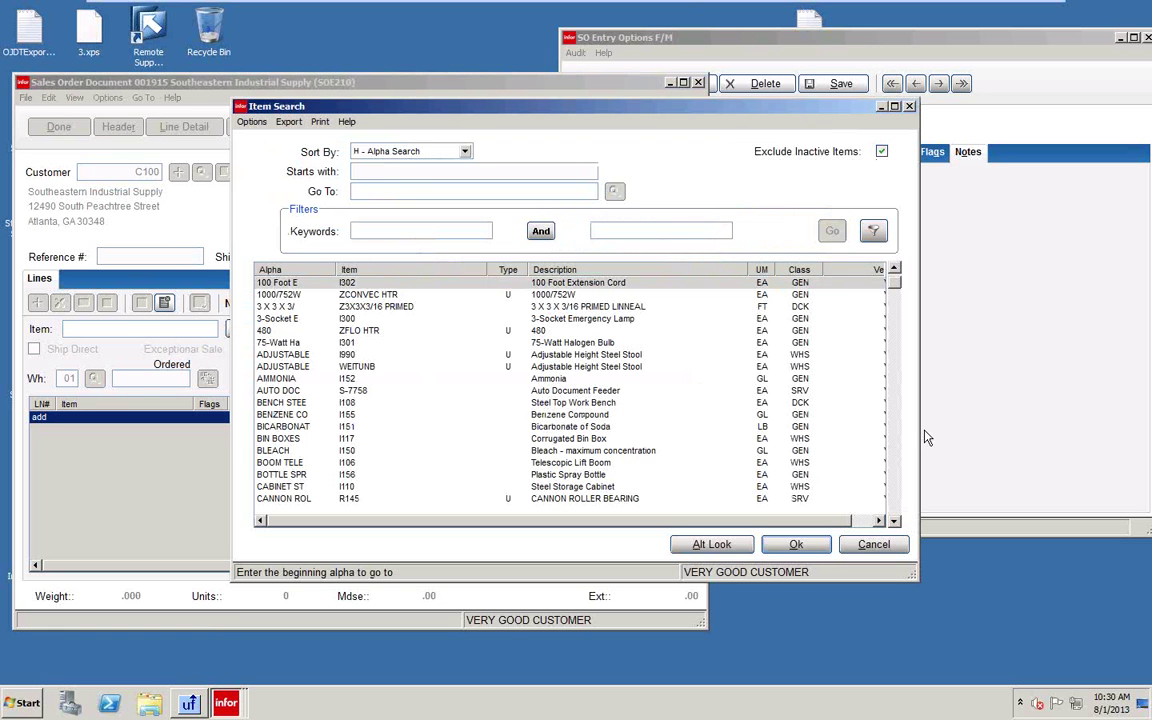
click(796, 544)
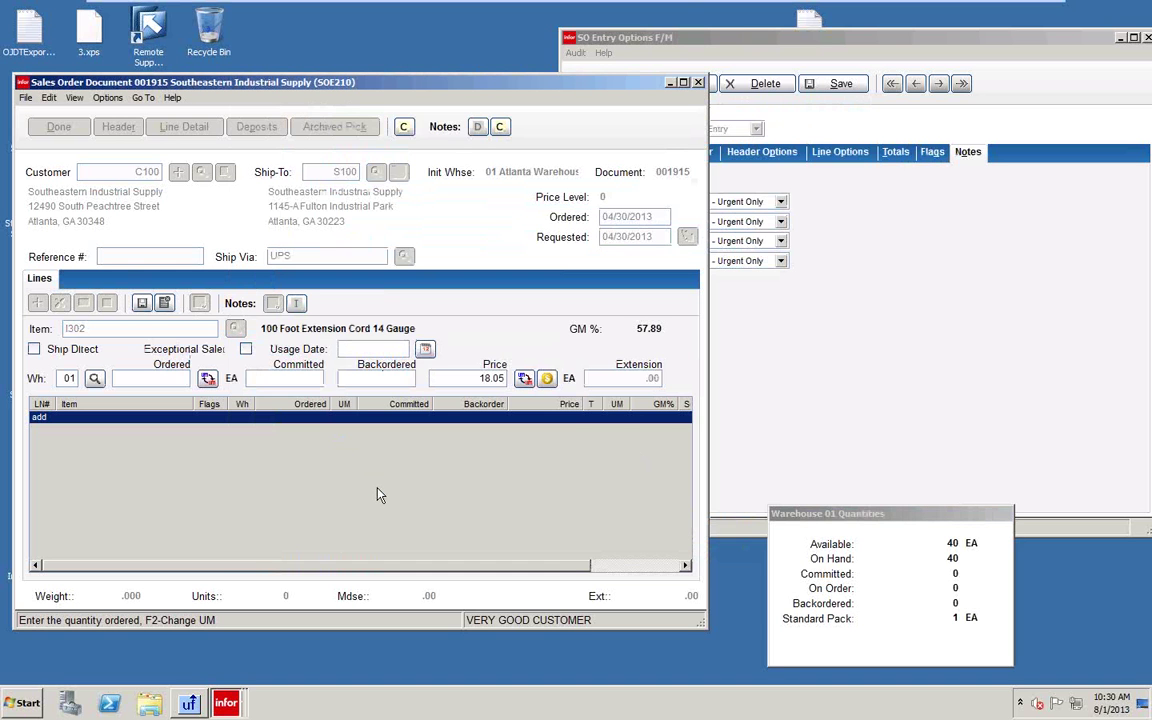
text(1)
key(Tab)
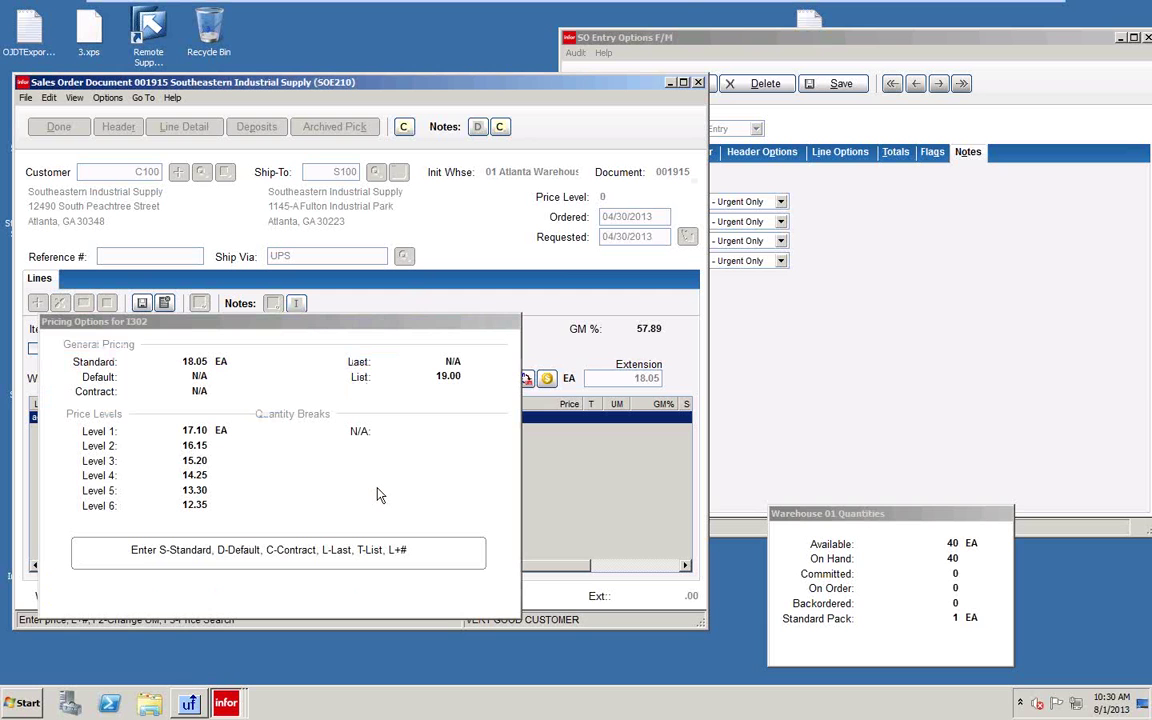
Step: Accept the I302 line's price, then delete the entire sales order with the lost sale recorded and close the resulting note
key(Return)
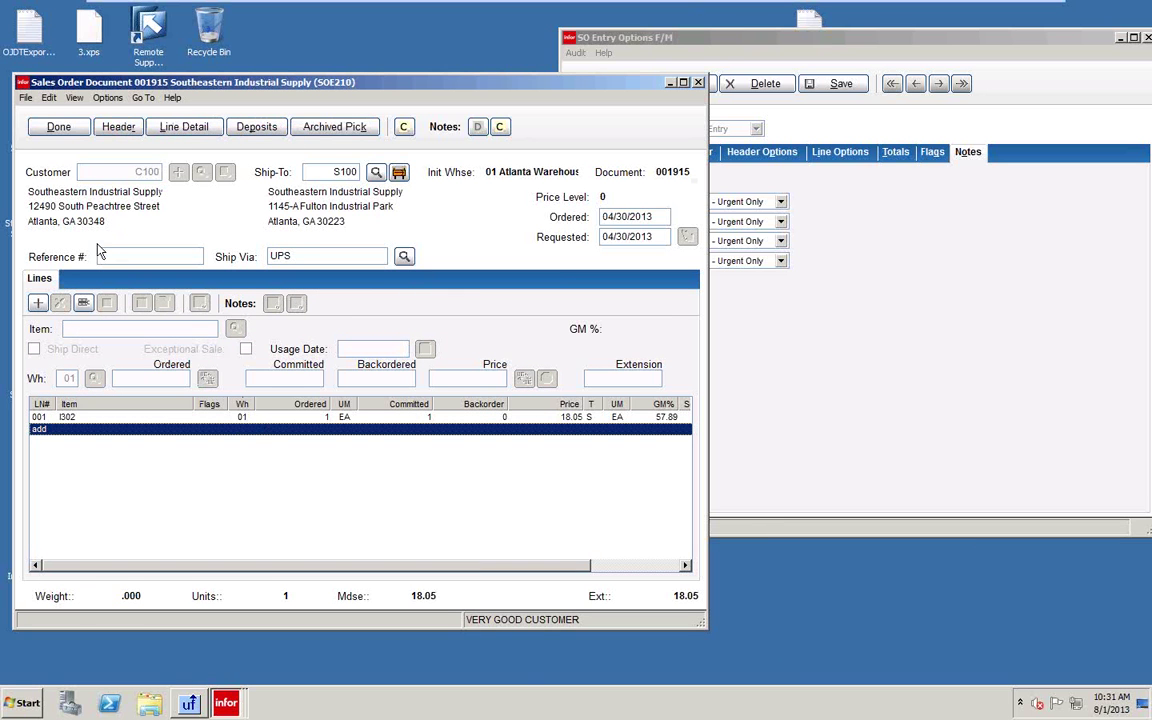
click(25, 97)
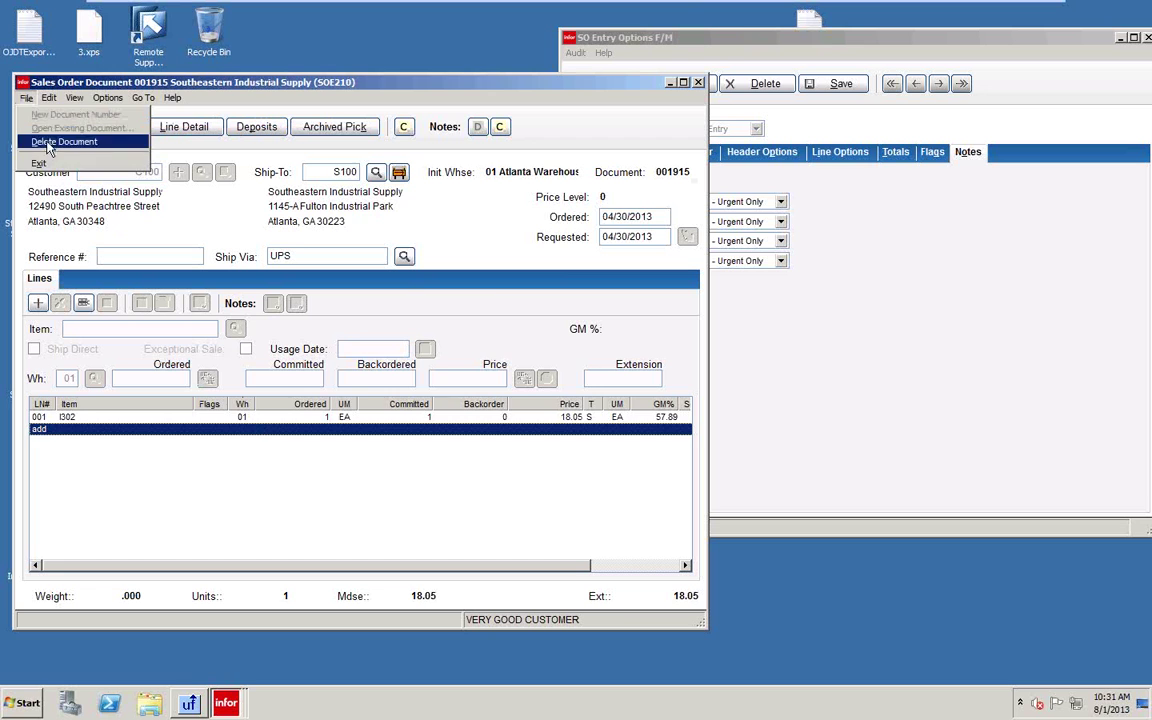
click(48, 143)
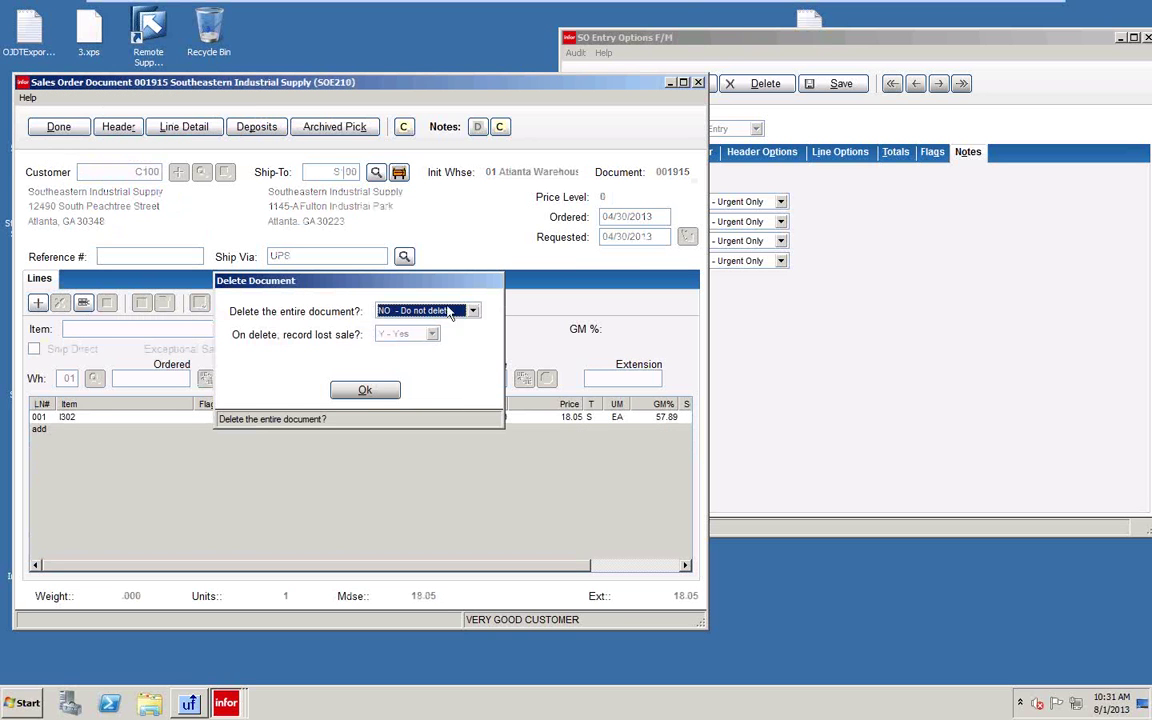
click(470, 311)
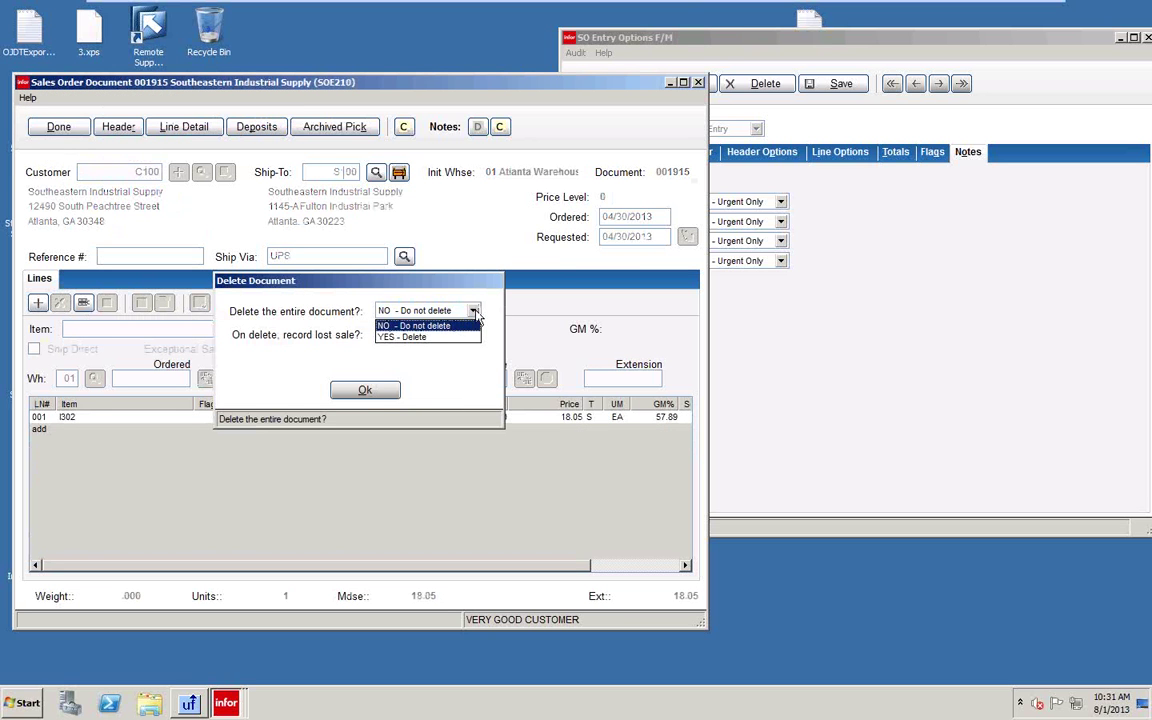
click(419, 340)
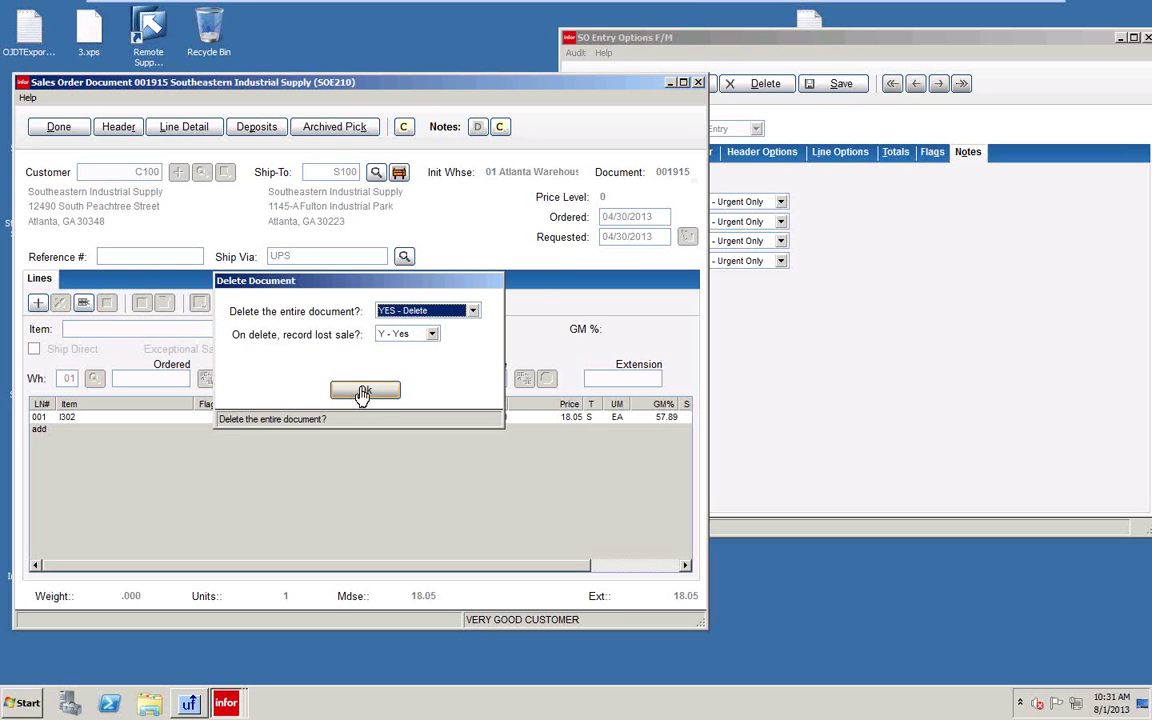
click(363, 391)
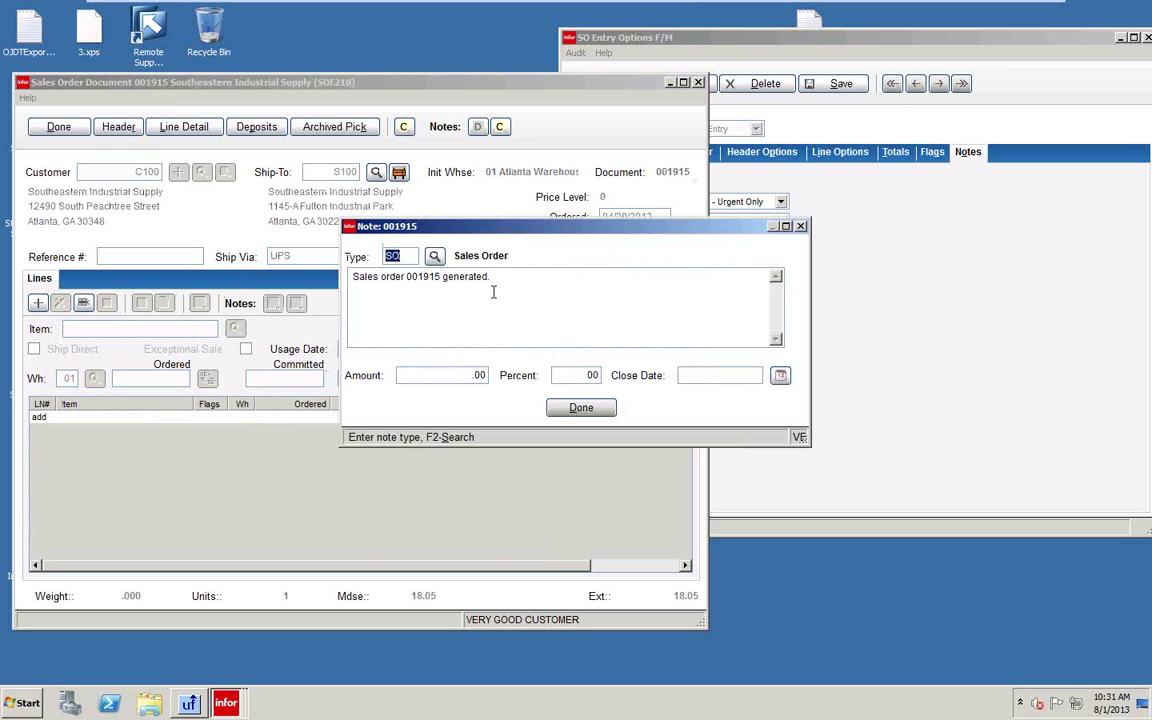
click(584, 408)
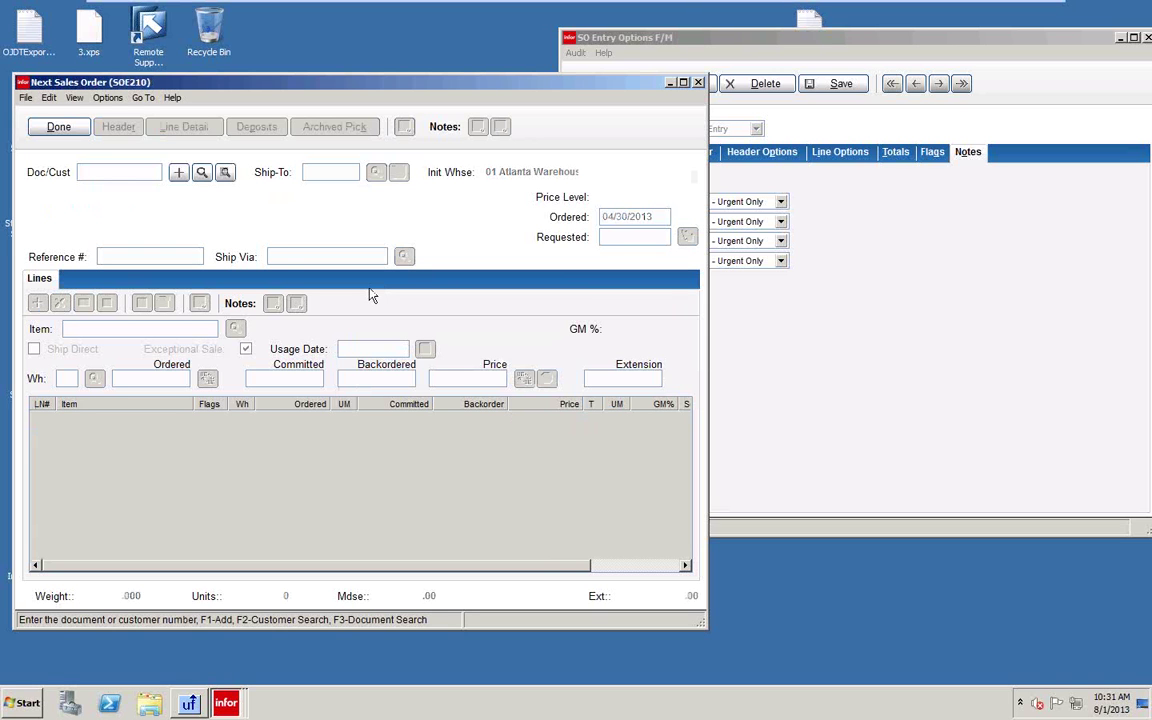
Step: Start a new sales order for Southeastern Industrial Supply and compare its customer information window with the Header Options entry settings
click(203, 174)
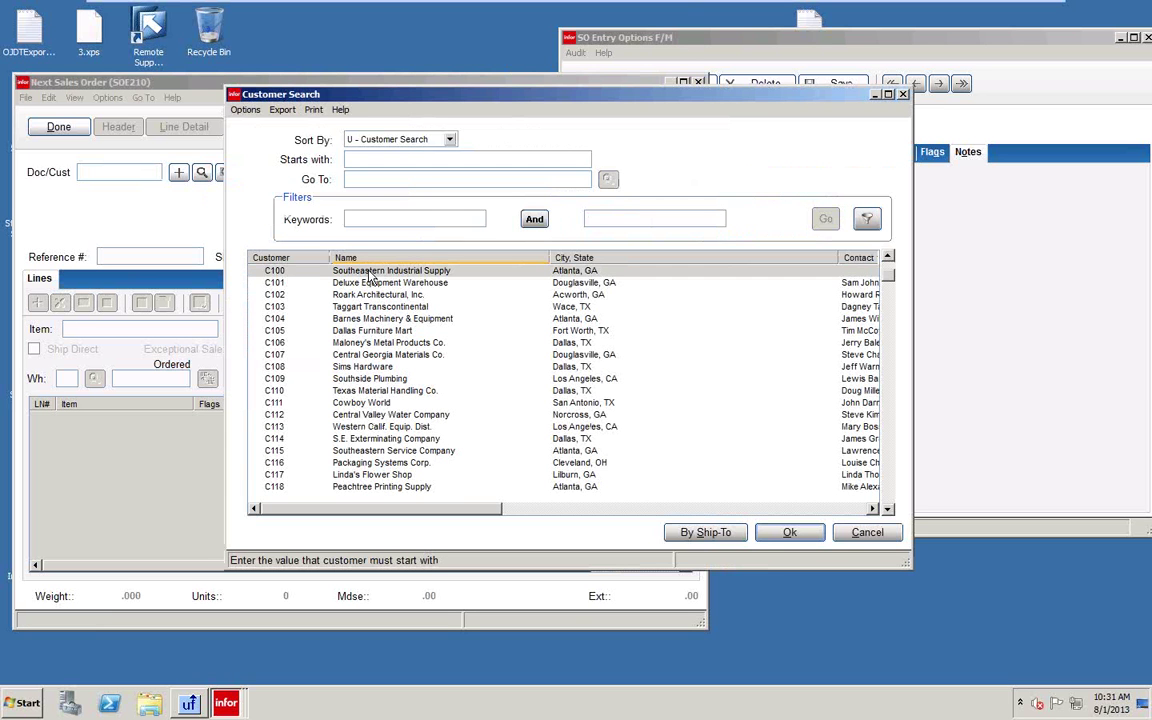
click(790, 534)
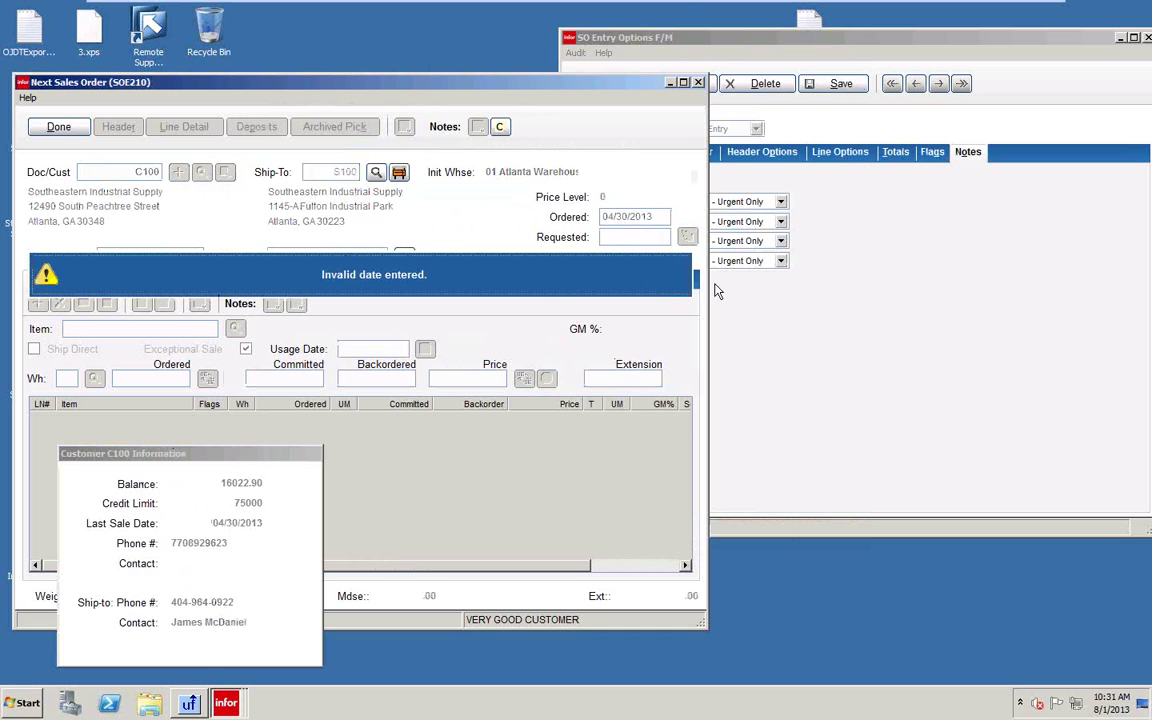
click(698, 67)
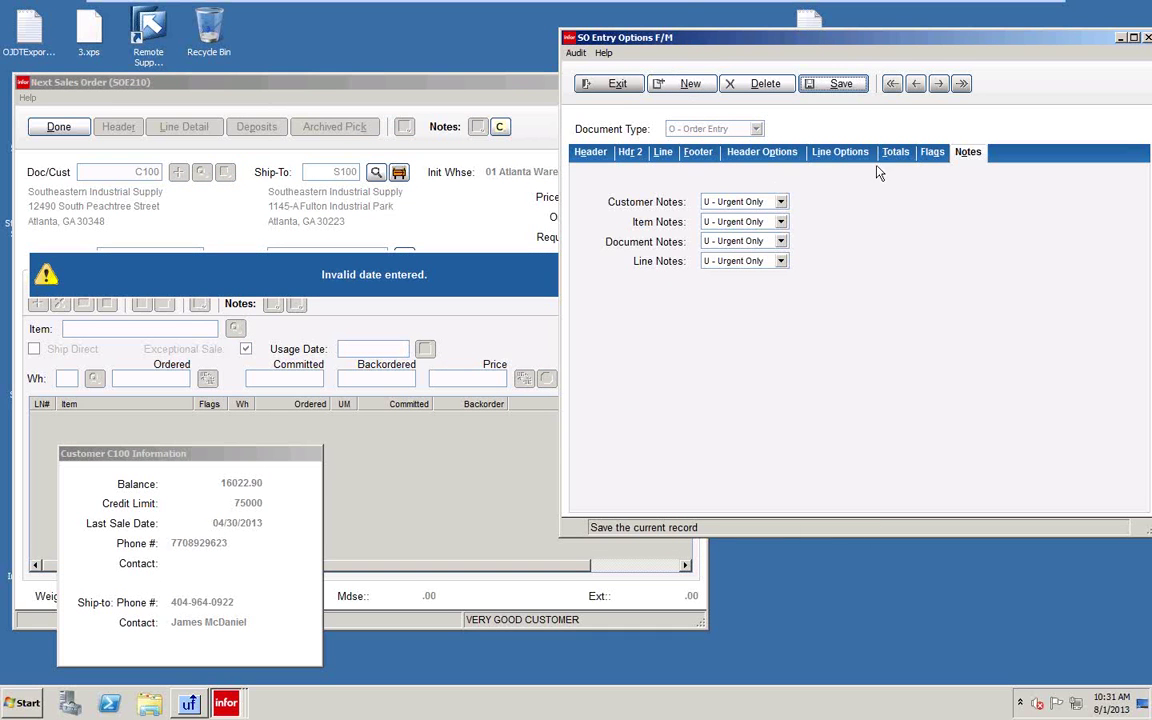
click(775, 160)
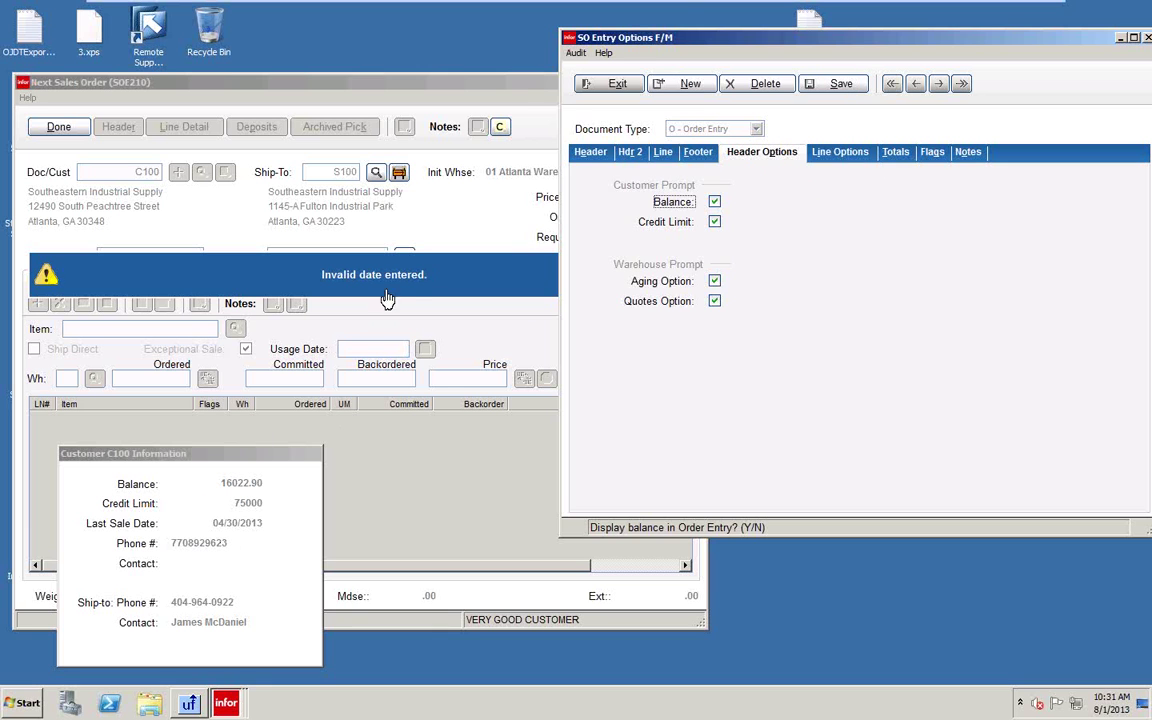
Step: Dismiss the date warning on the new order, set the requested date to 04/30/2013 and keep UPS as the ship via
click(455, 214)
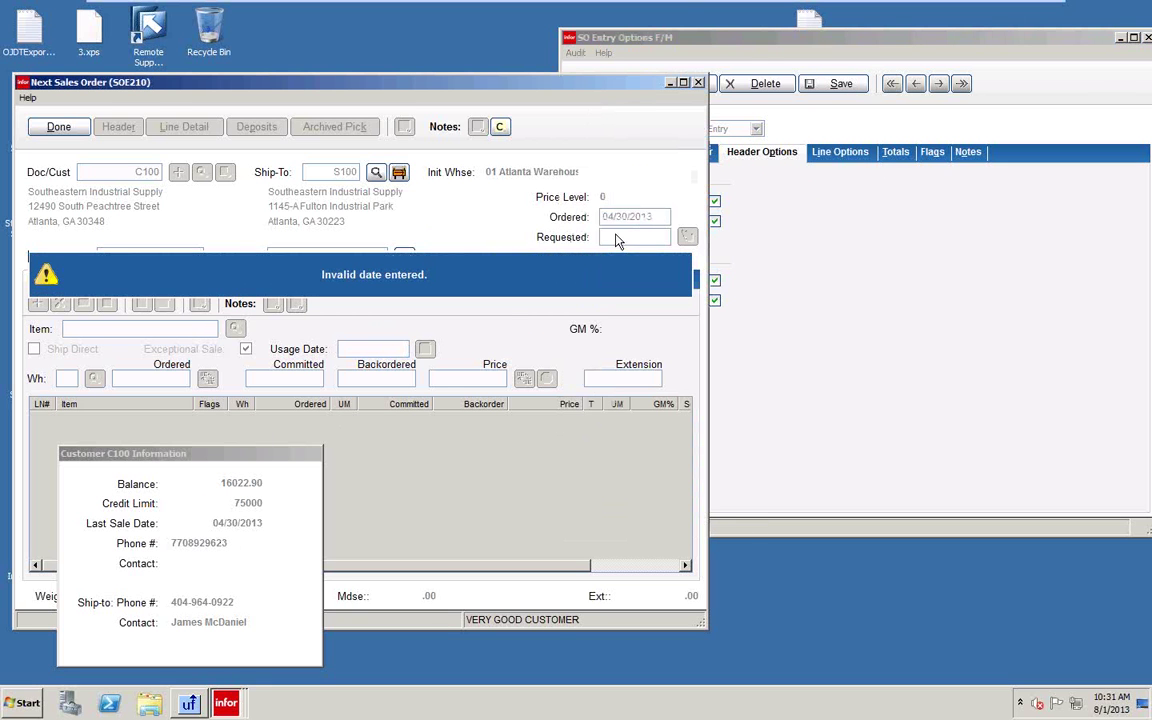
click(568, 284)
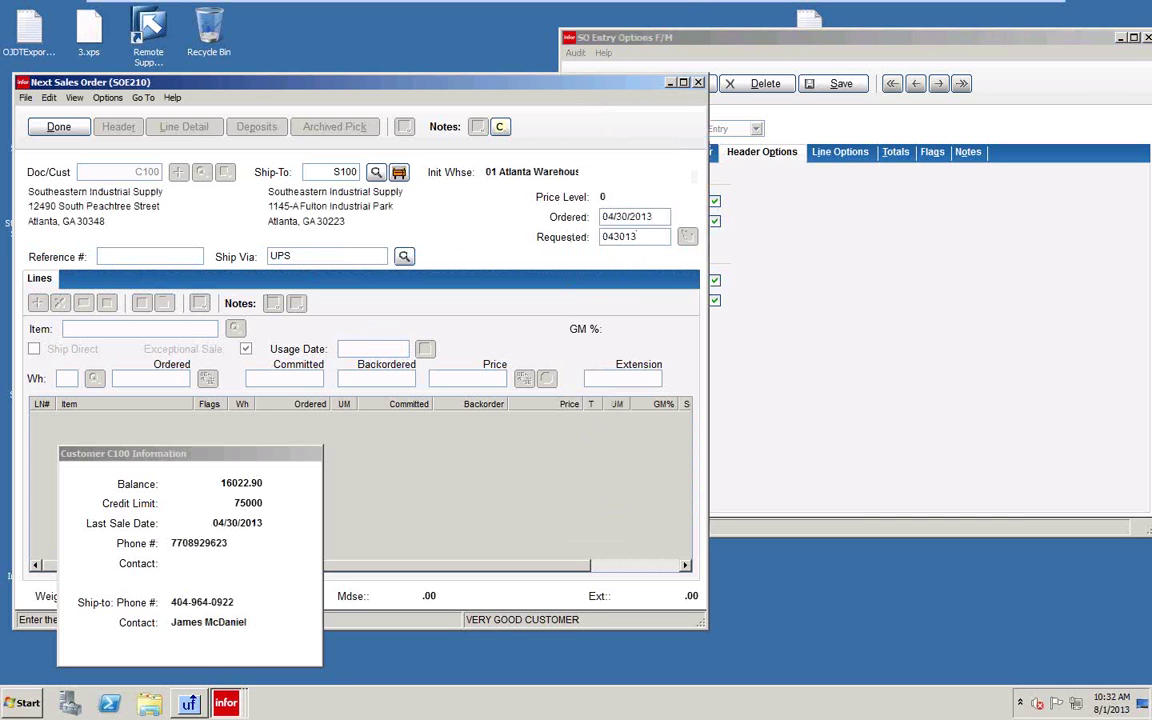
key(Tab)
key(Tab)
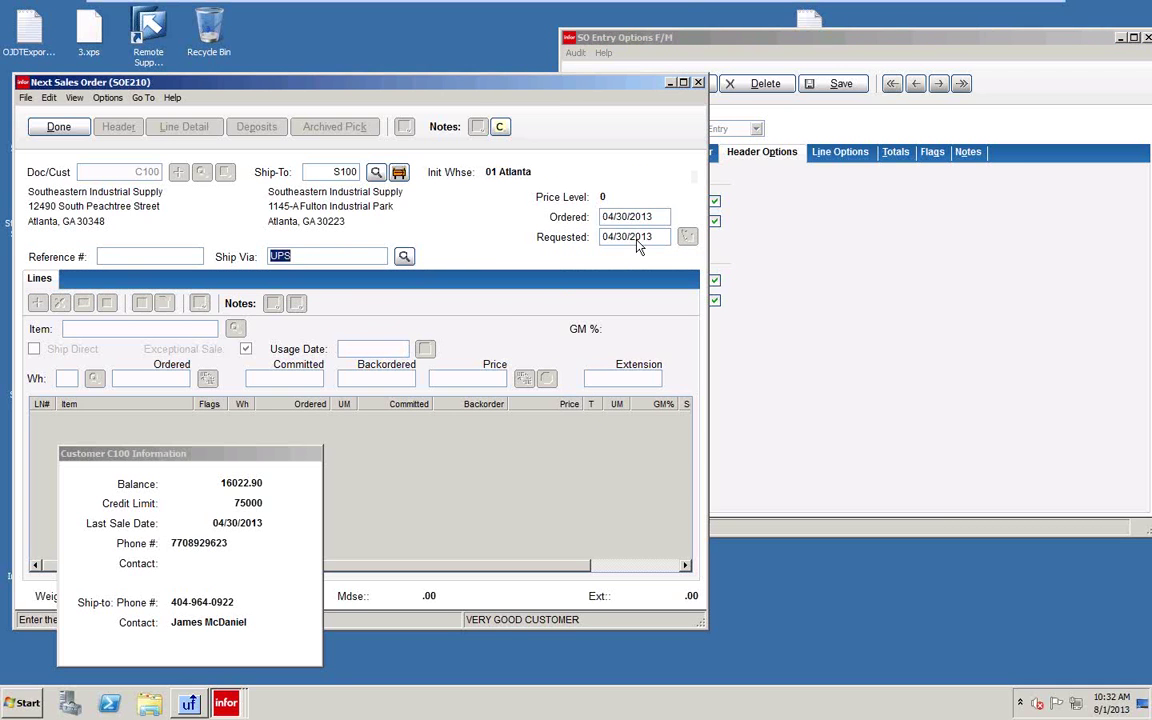
key(Tab)
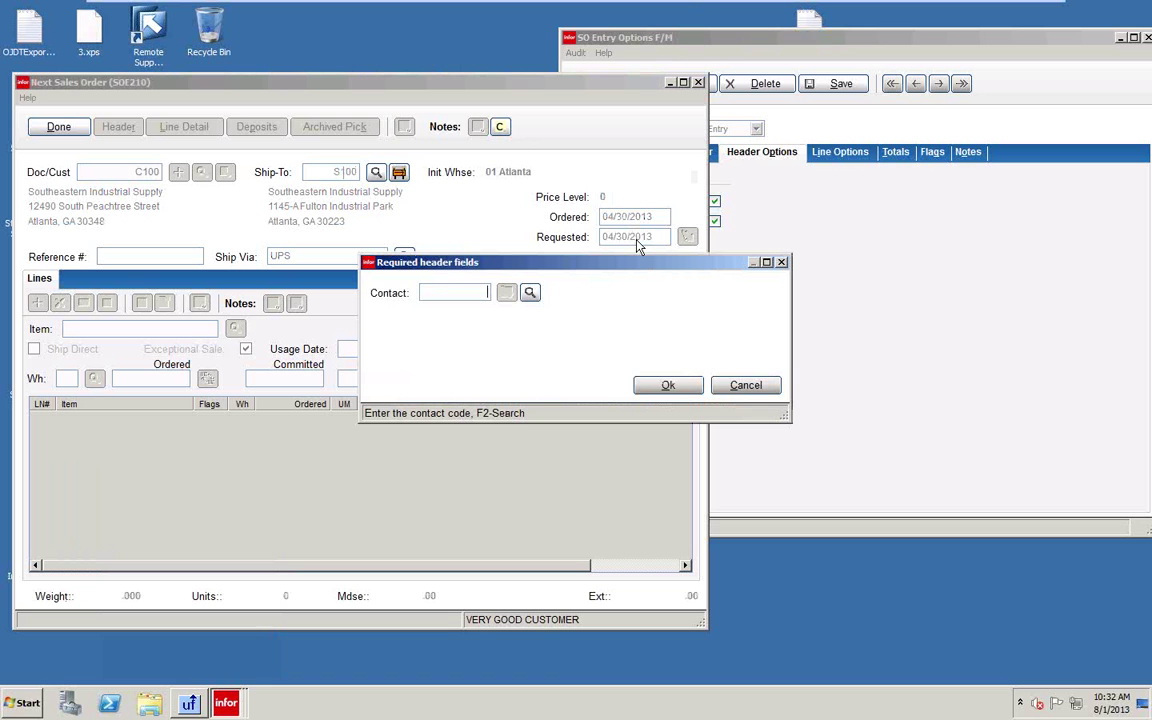
Step: Fill the required header contact with the customer's contact from the contact search and confirm the header fields
click(531, 294)
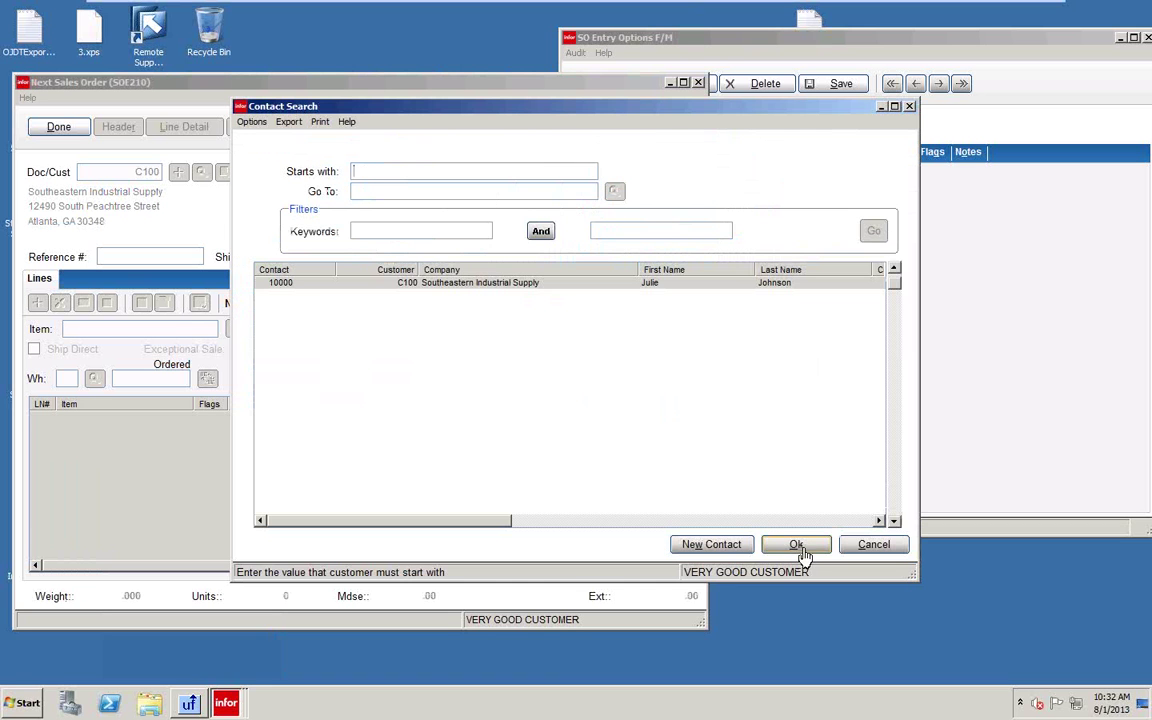
click(795, 543)
click(668, 388)
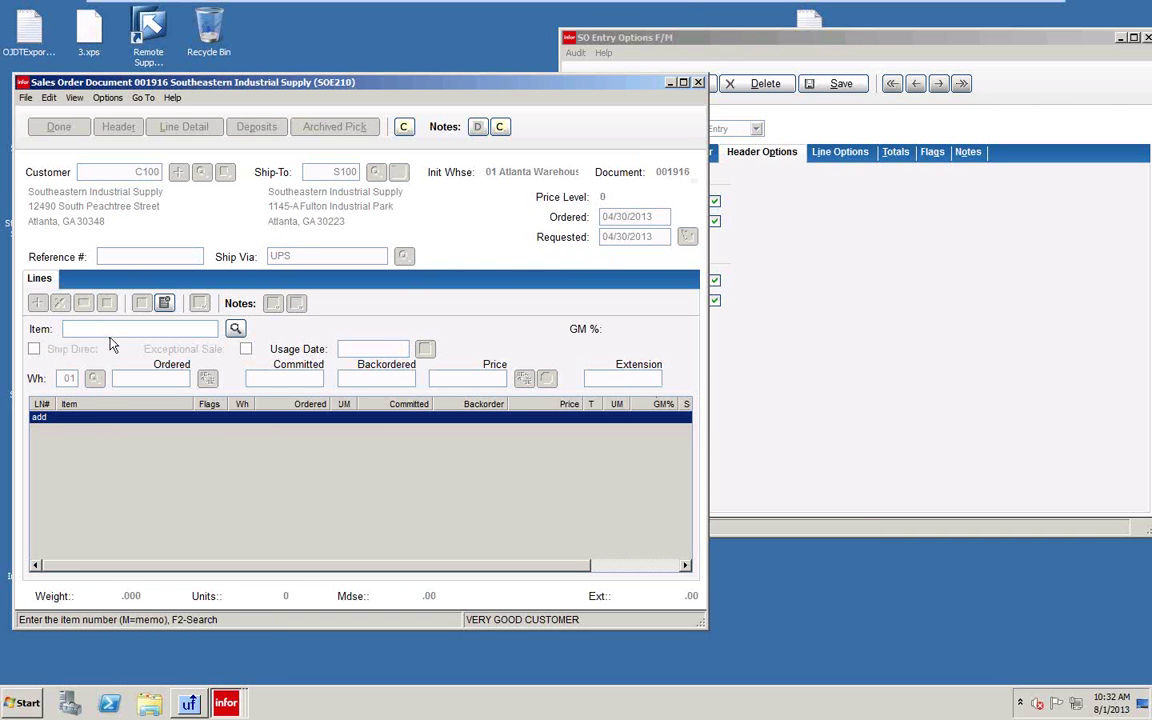
Step: Enter item I100 on the new order line and skip importing its existing quote
text(I100)
key(Return)
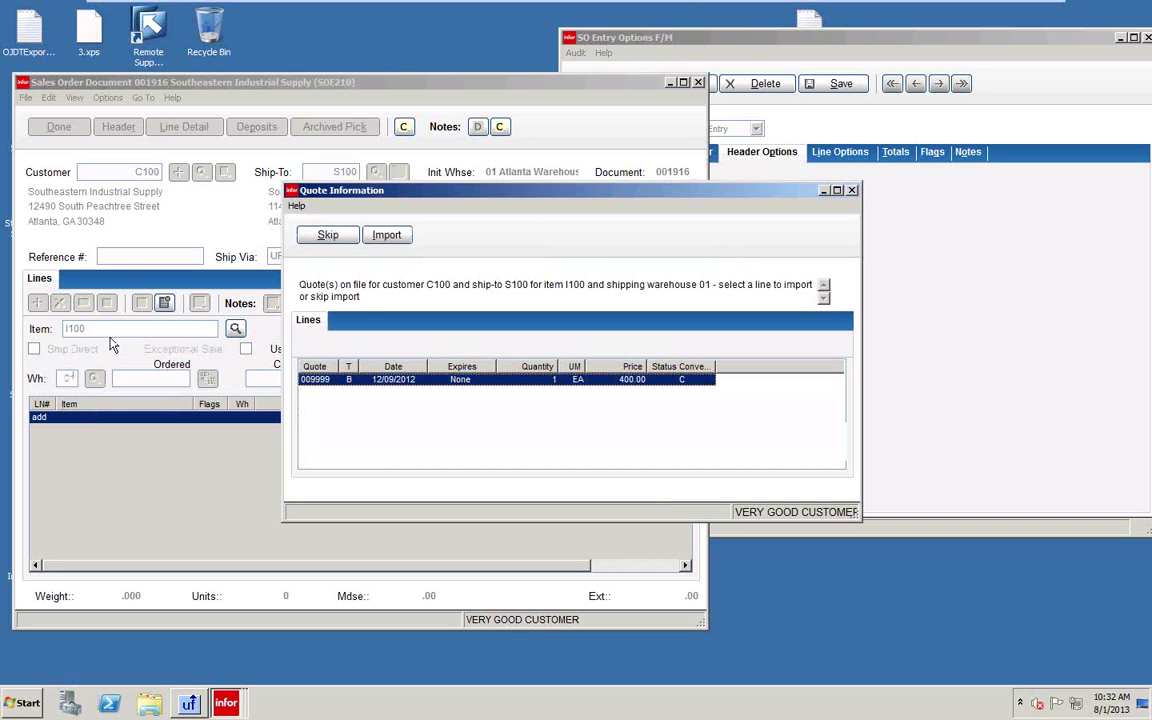
click(340, 235)
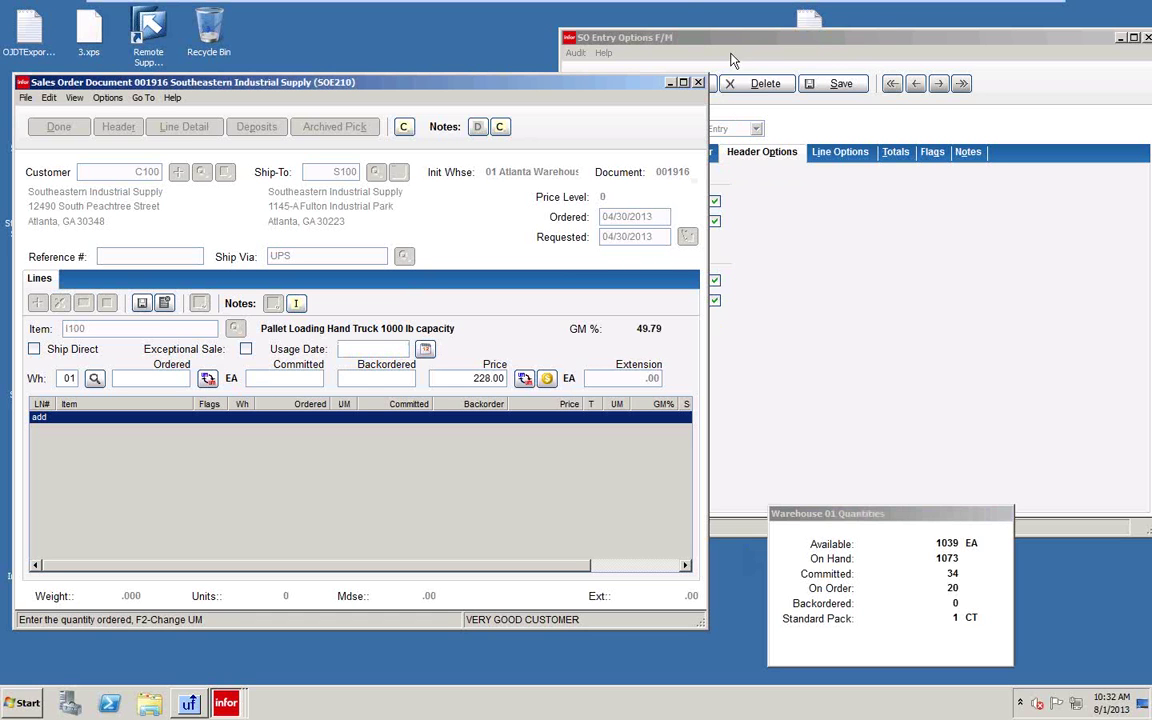
Step: Compare the Line Options and Header Options entry settings with the order's Warehouse 01 Quantities window
drag(605, 79, 571, 75)
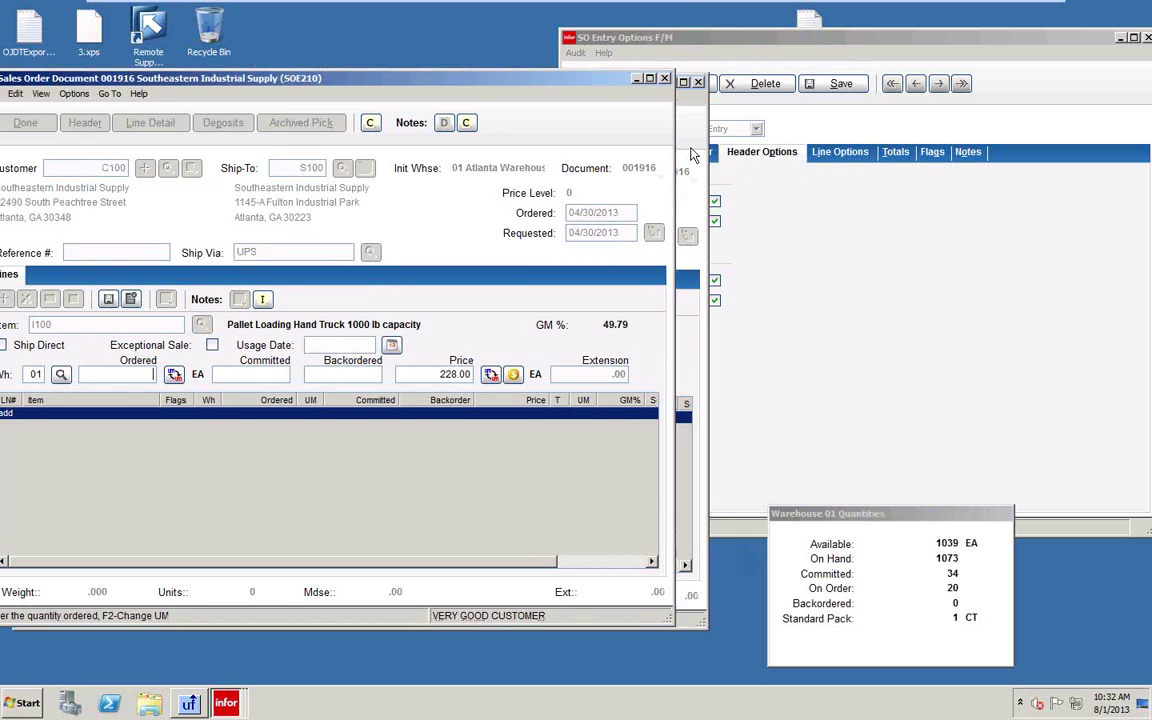
click(688, 30)
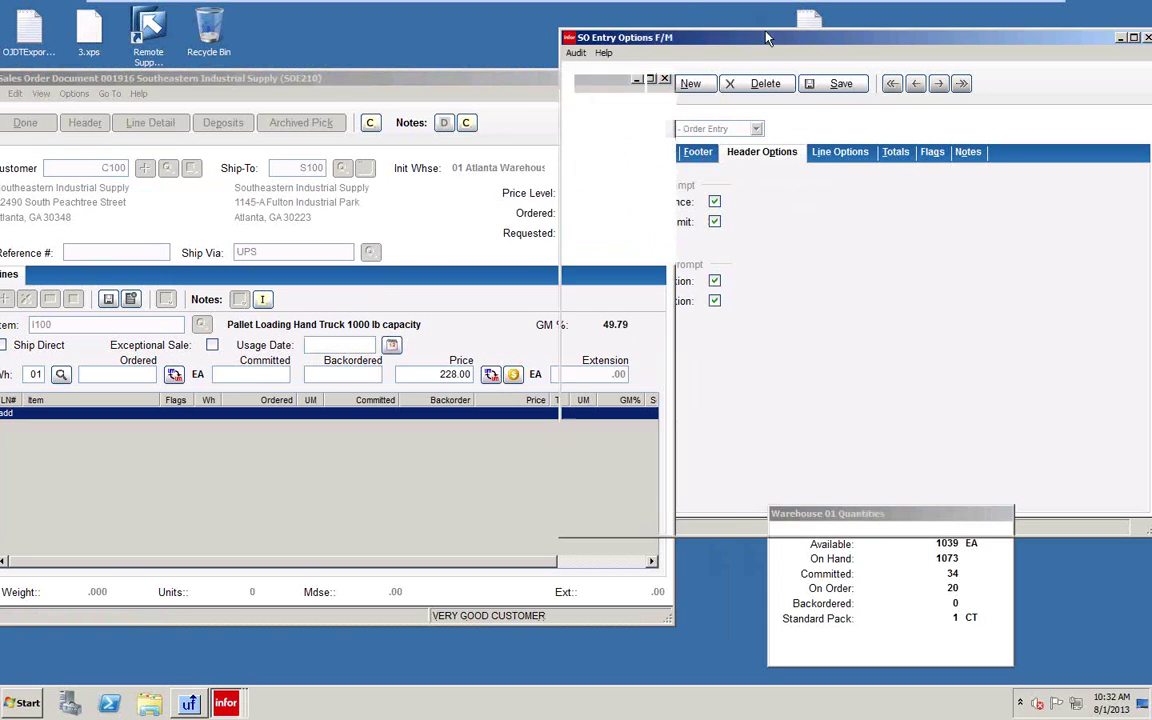
click(848, 156)
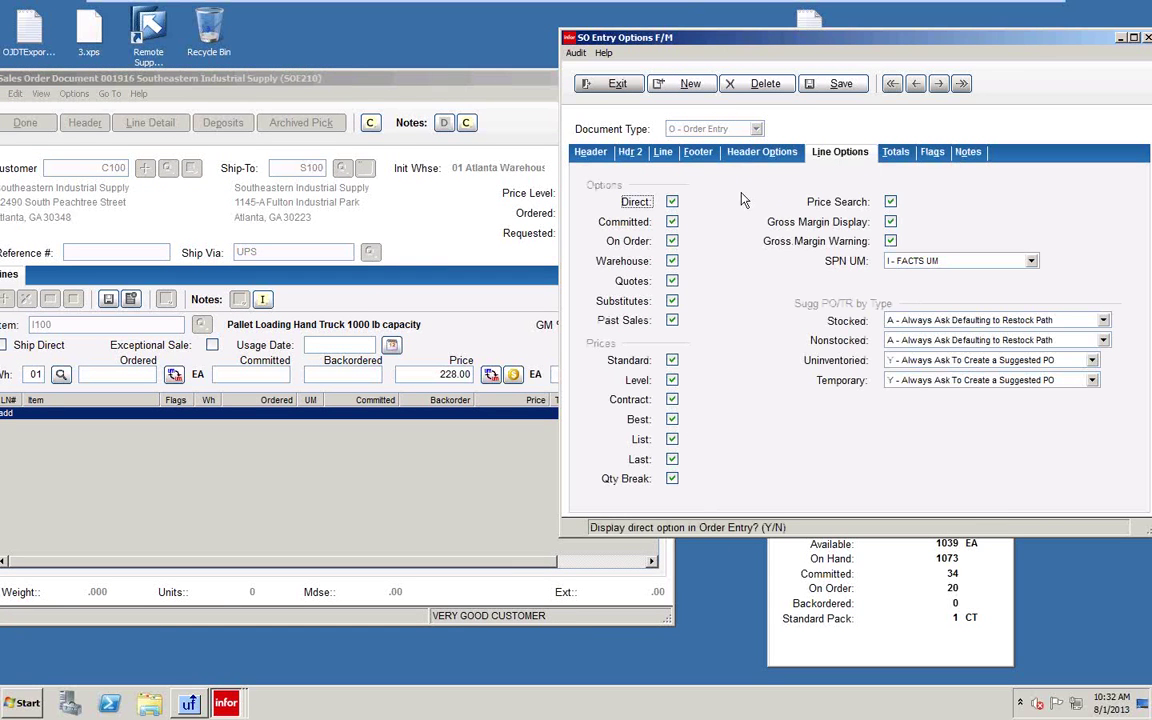
click(757, 156)
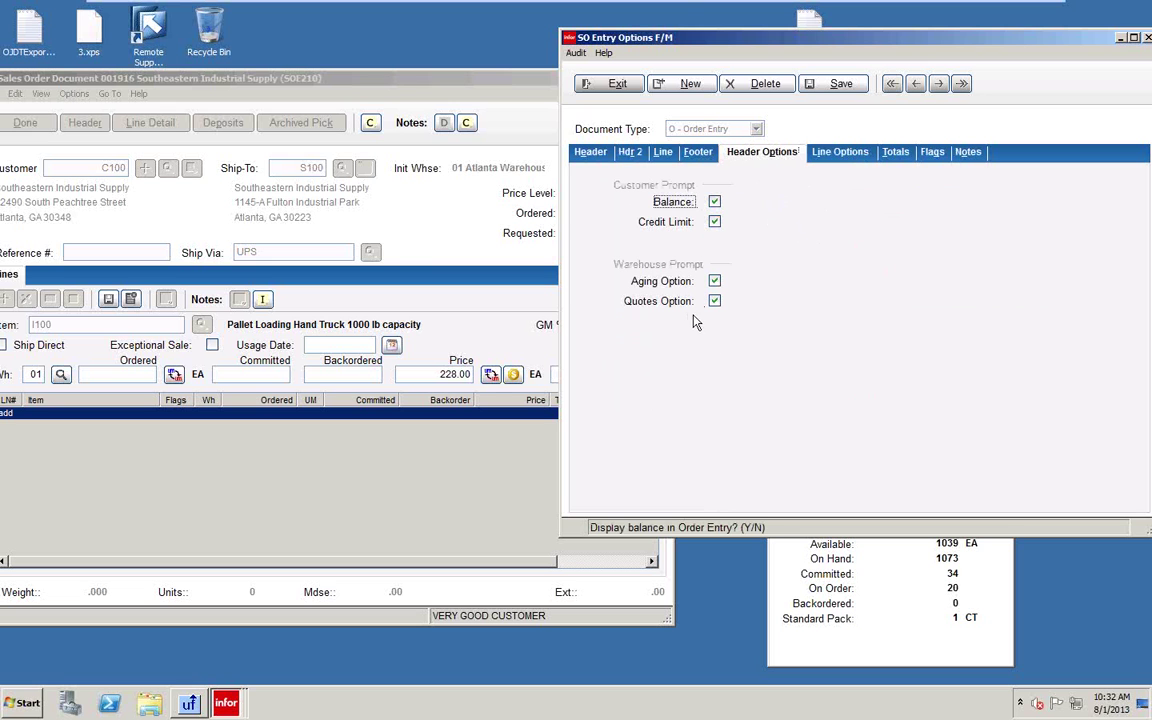
click(893, 544)
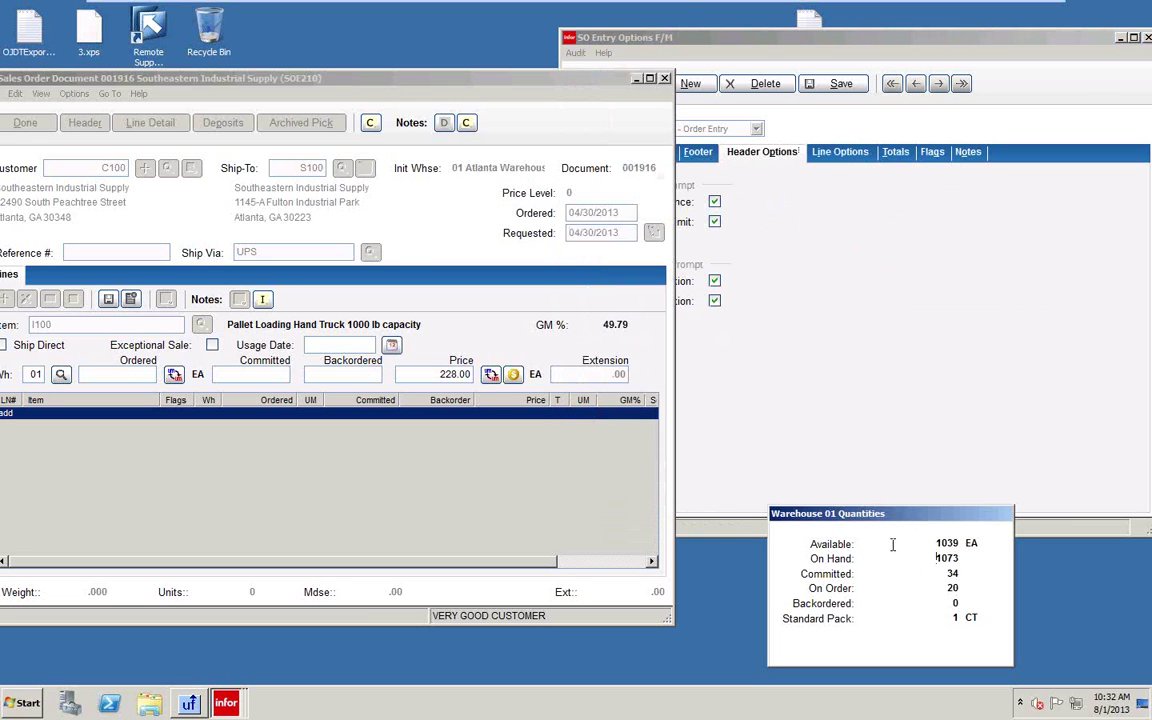
Step: Set the I100 line's ordered quantity to 1, accept the committed and backordered quantities, and complete the line at the 228.00 price
drag(291, 75, 369, 43)
click(228, 344)
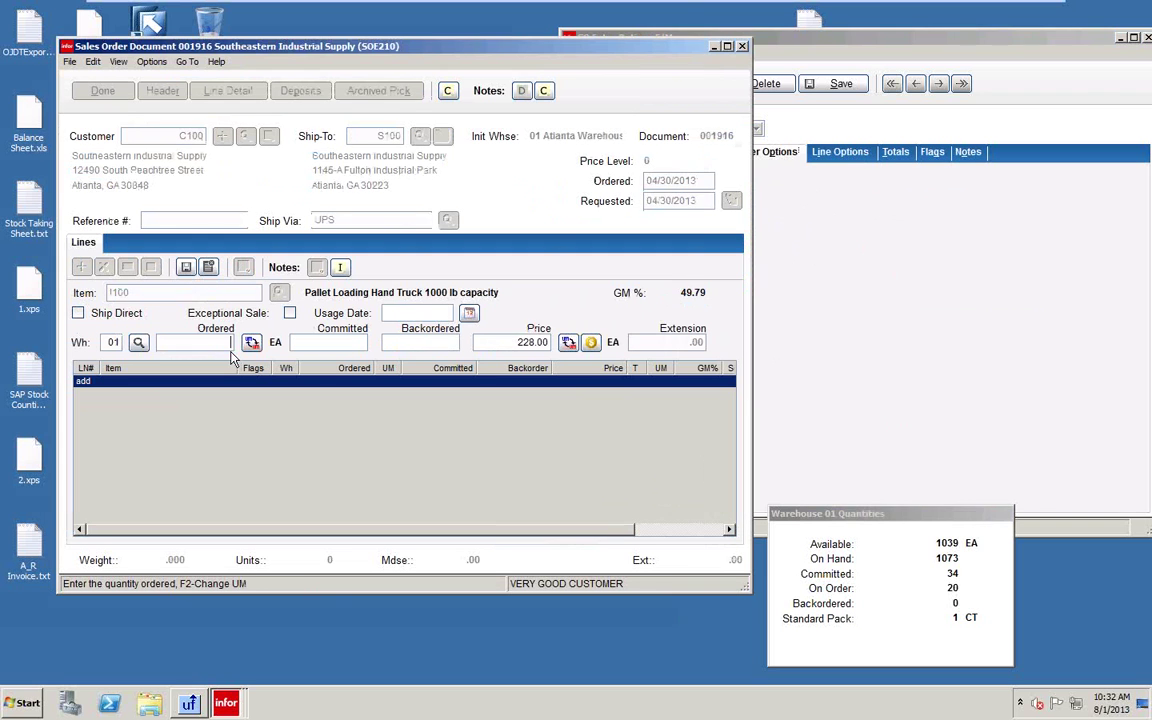
key(Tab)
key(Tab)
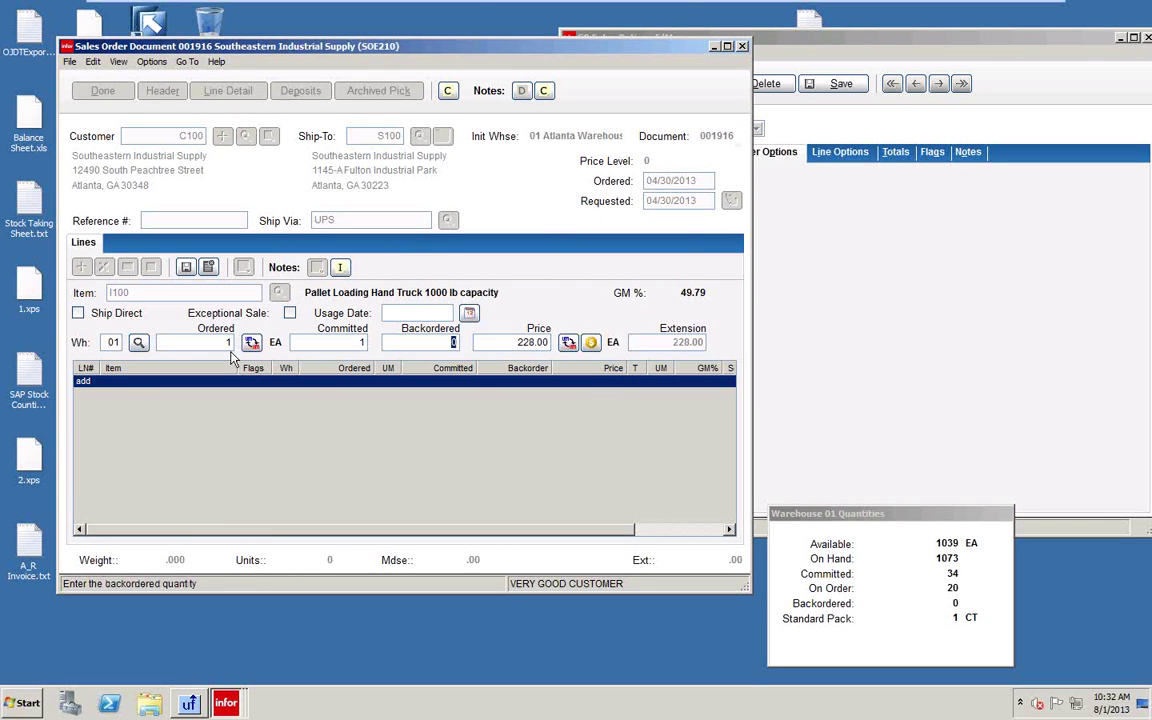
key(Tab)
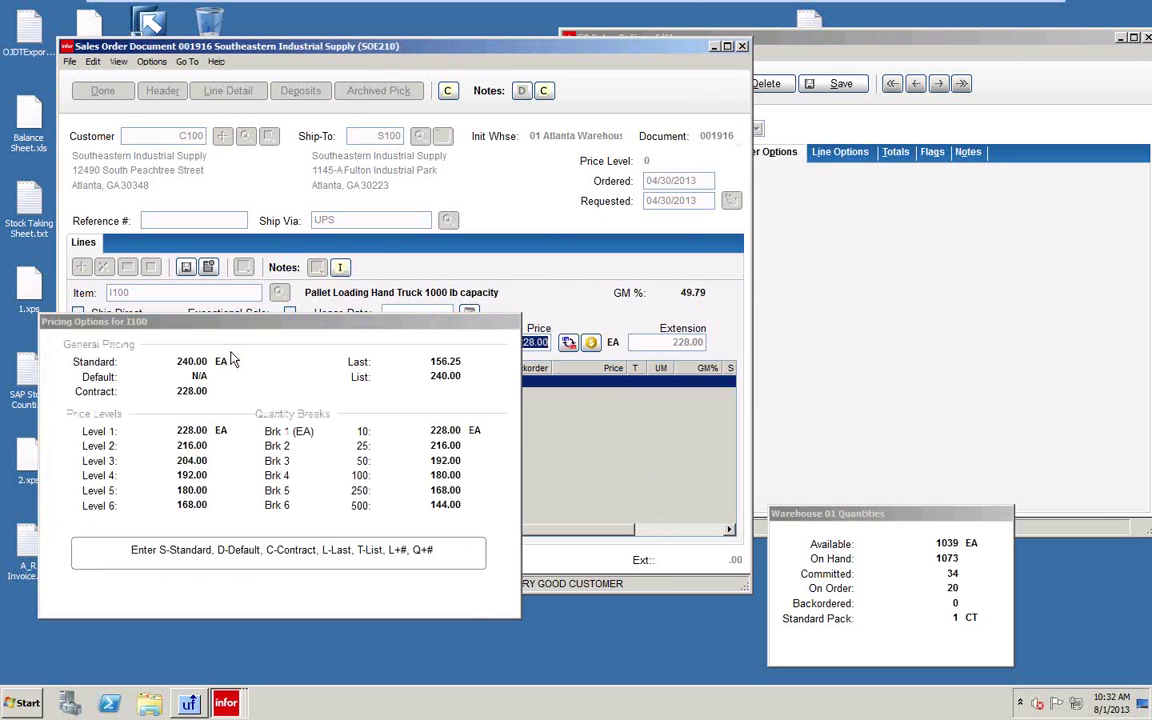
key(Return)
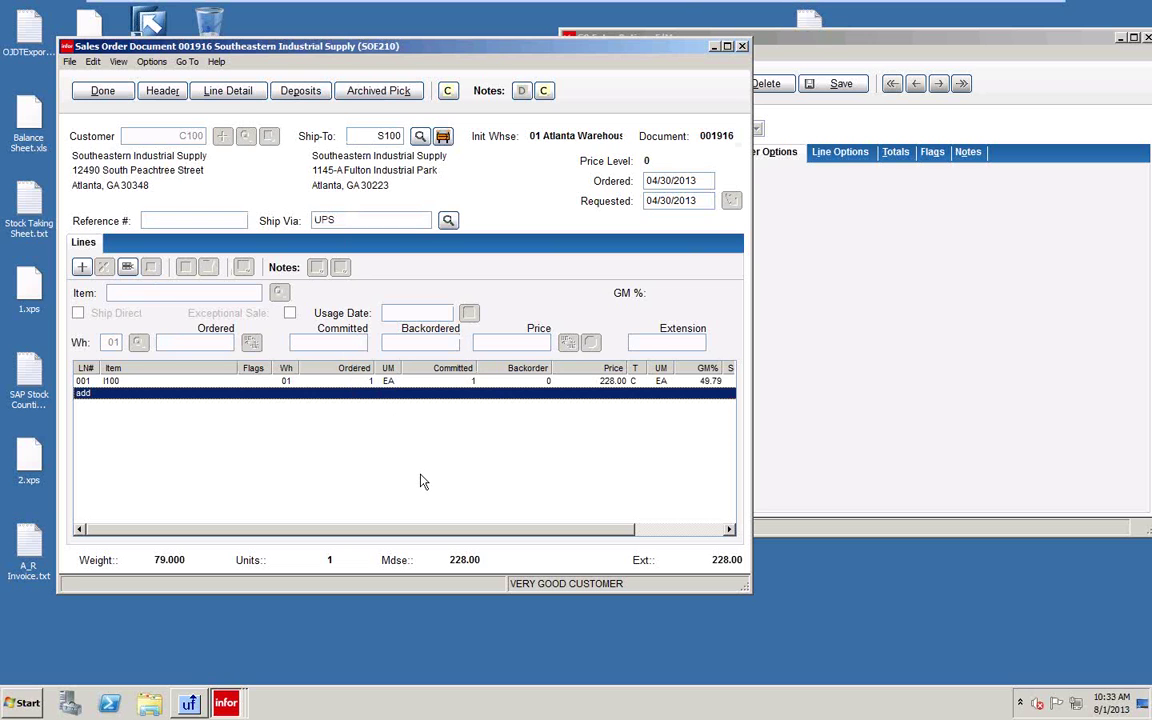
Step: End line entry and finish the sales order to bring up its document footer
key(Return)
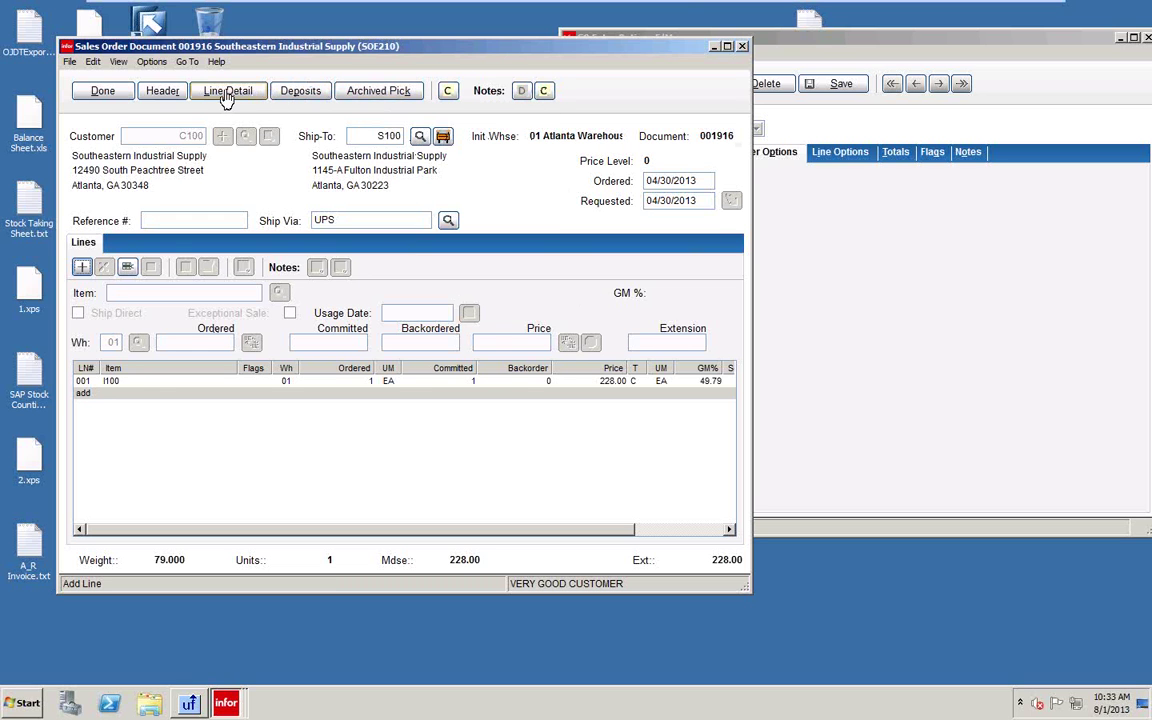
click(70, 62)
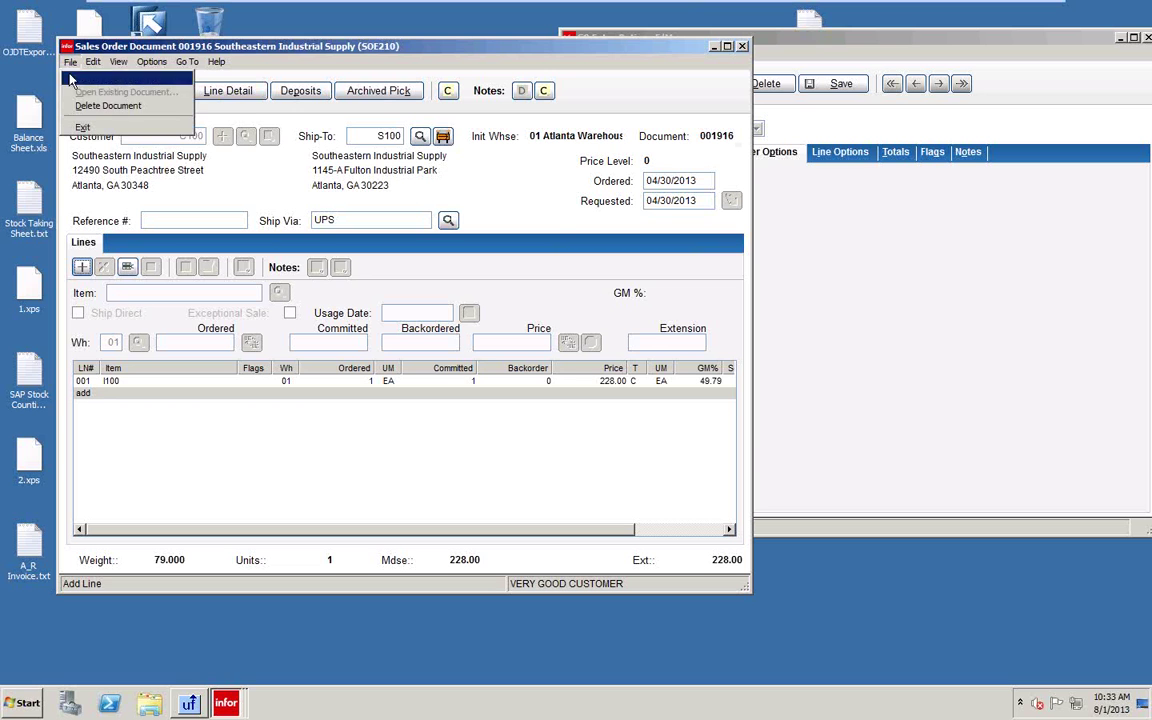
click(200, 103)
click(103, 91)
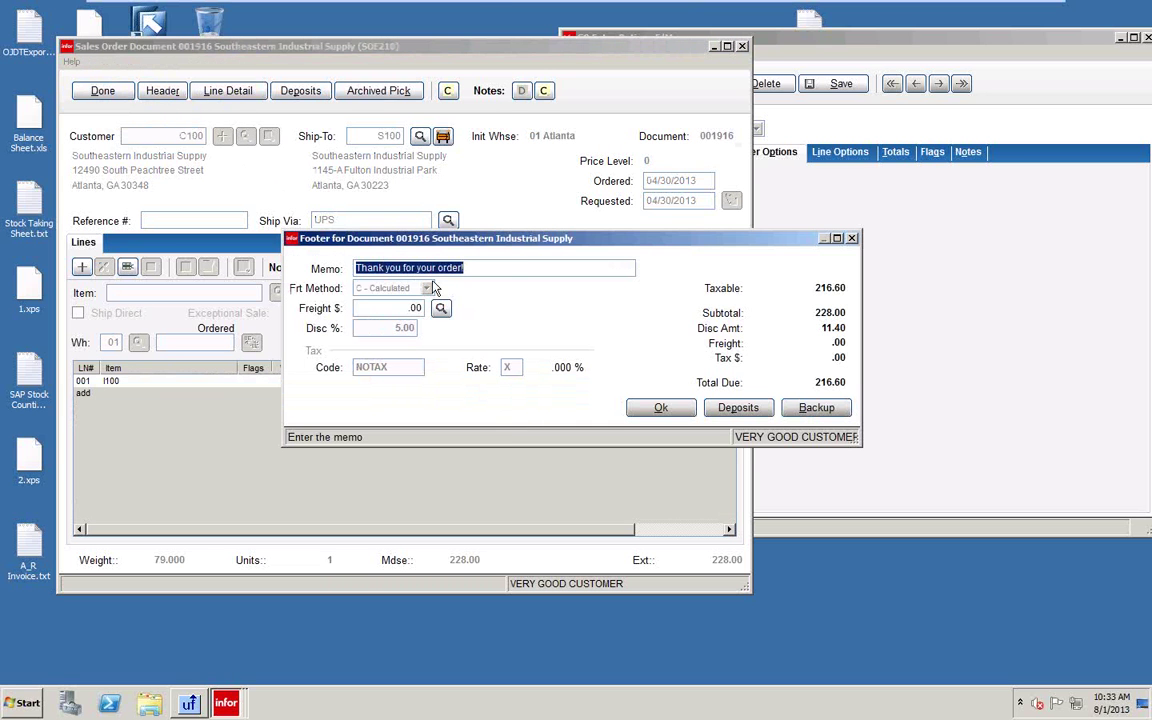
Step: Compare the order's footer fields with the Totals and Footer settings in the entry options
drag(484, 245, 314, 255)
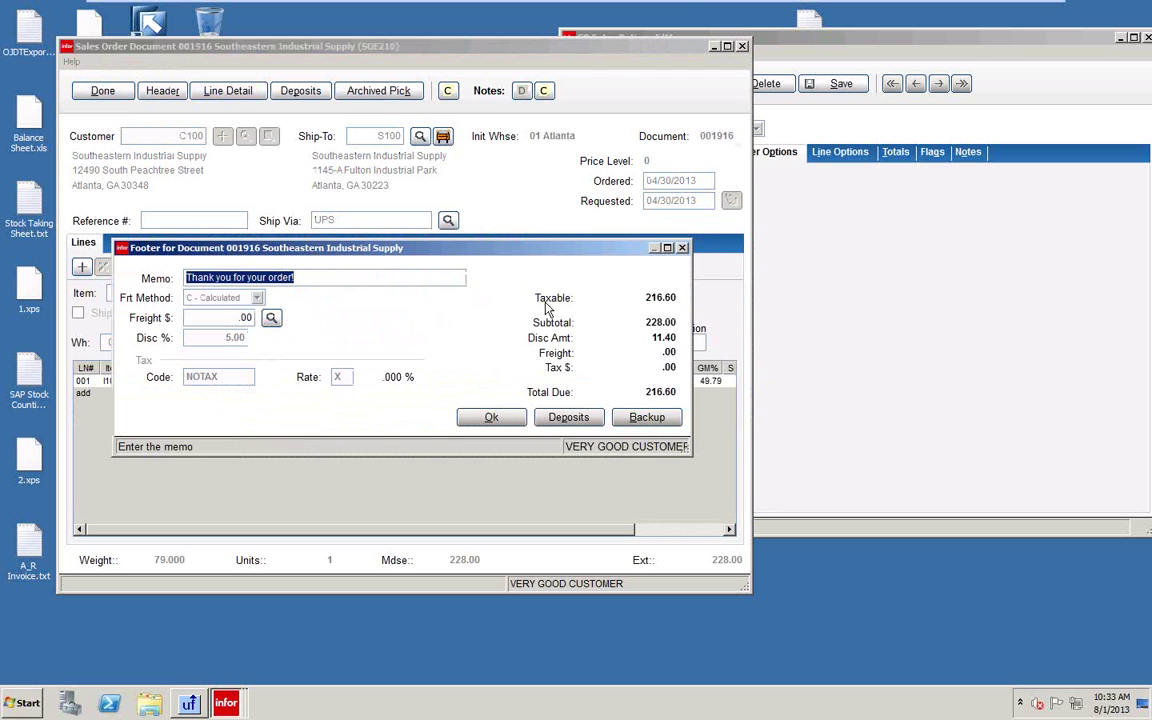
click(898, 158)
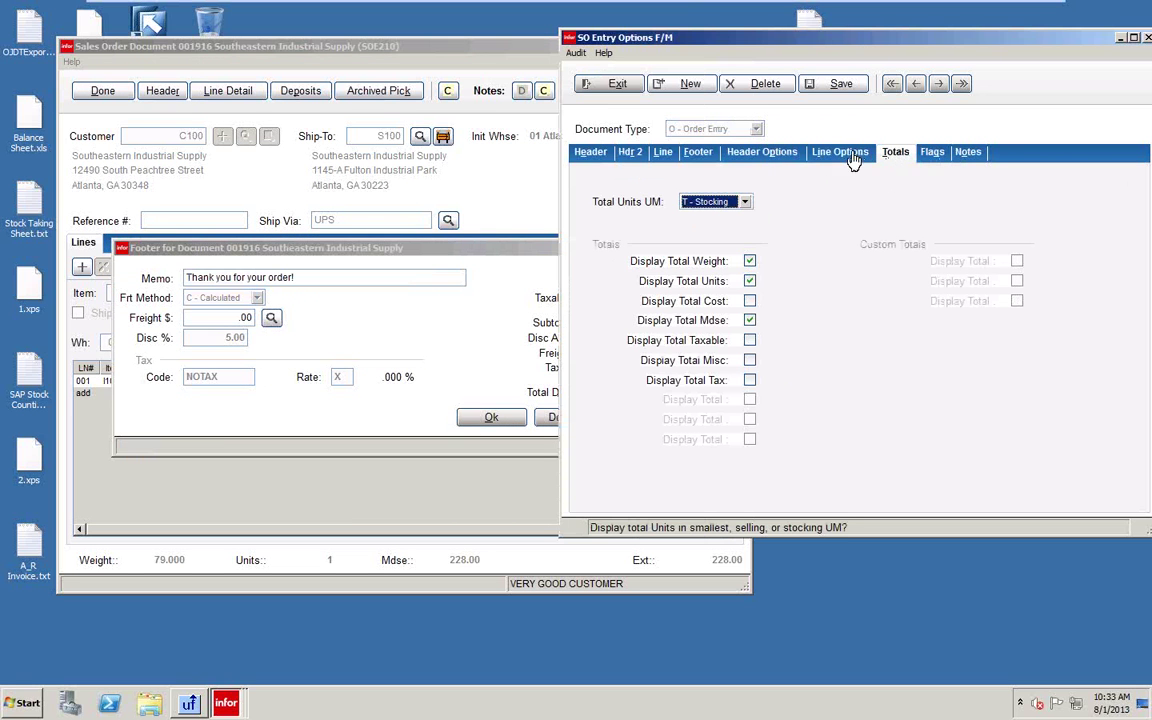
click(698, 156)
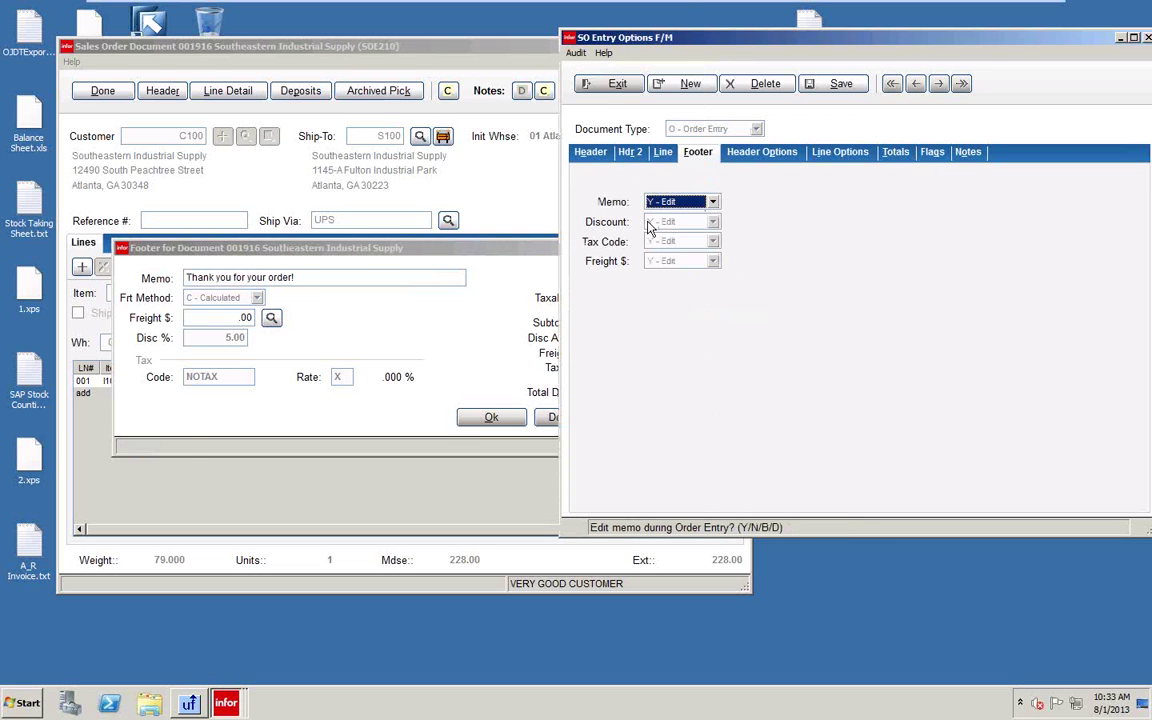
click(310, 278)
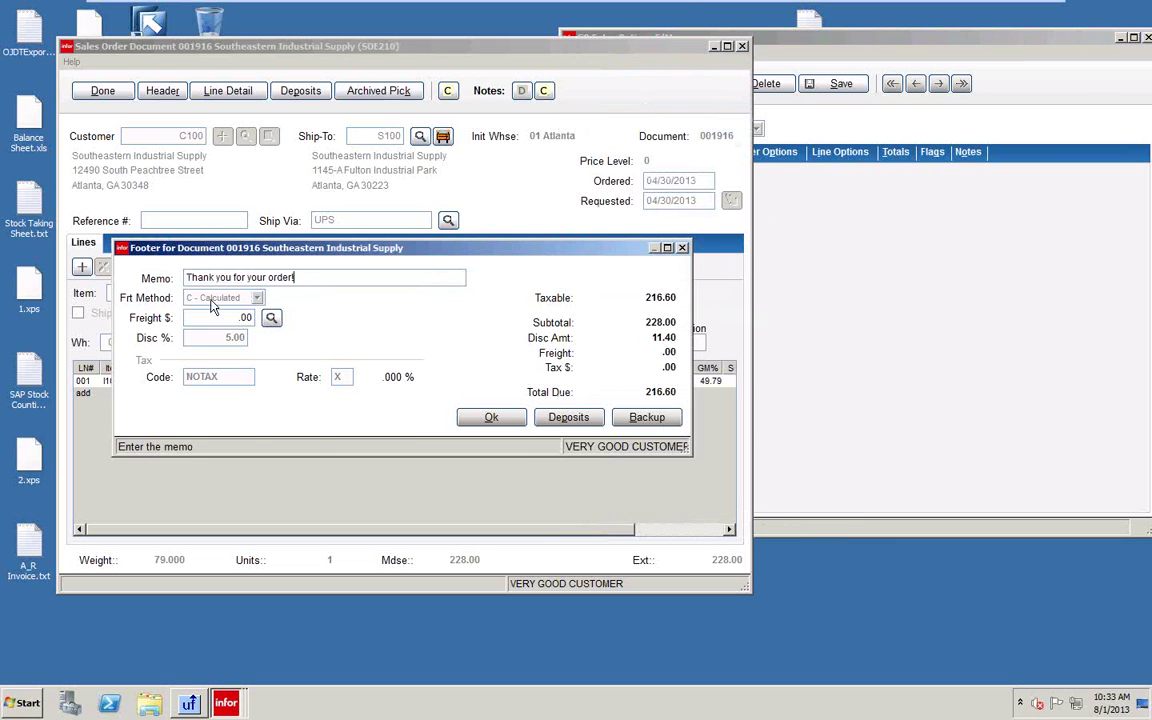
Step: Accept the order's footer without printing a pick ticket now and complete its Sales Order note
key(Tab)
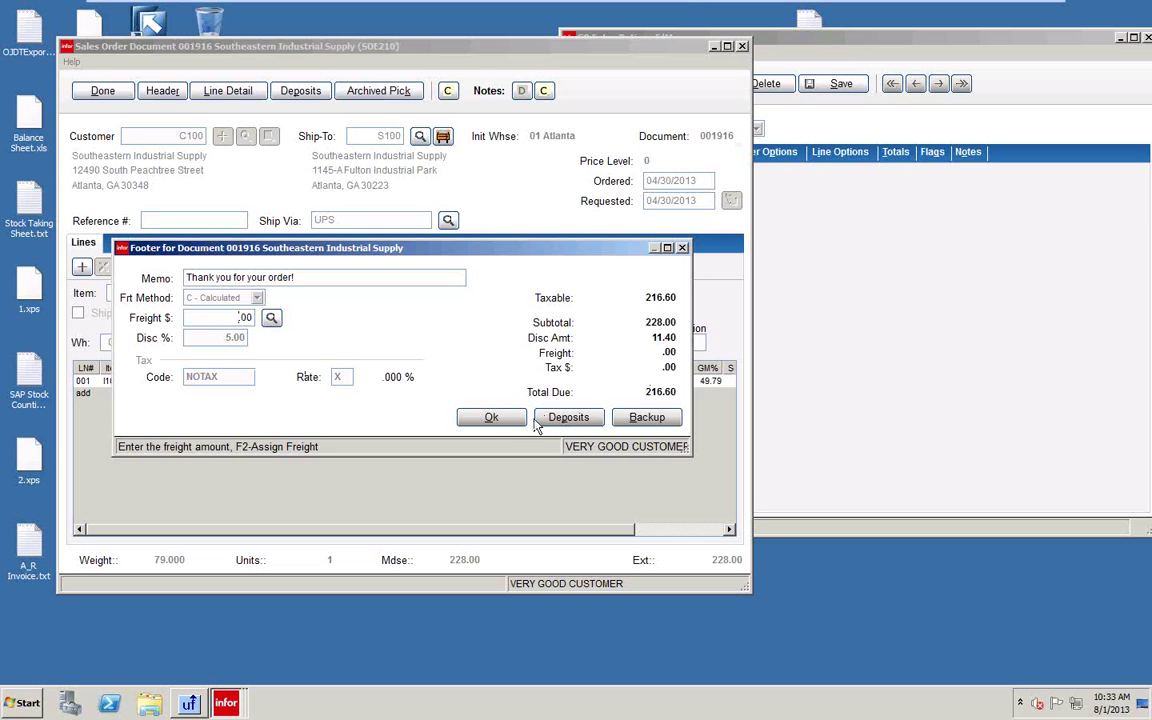
click(500, 420)
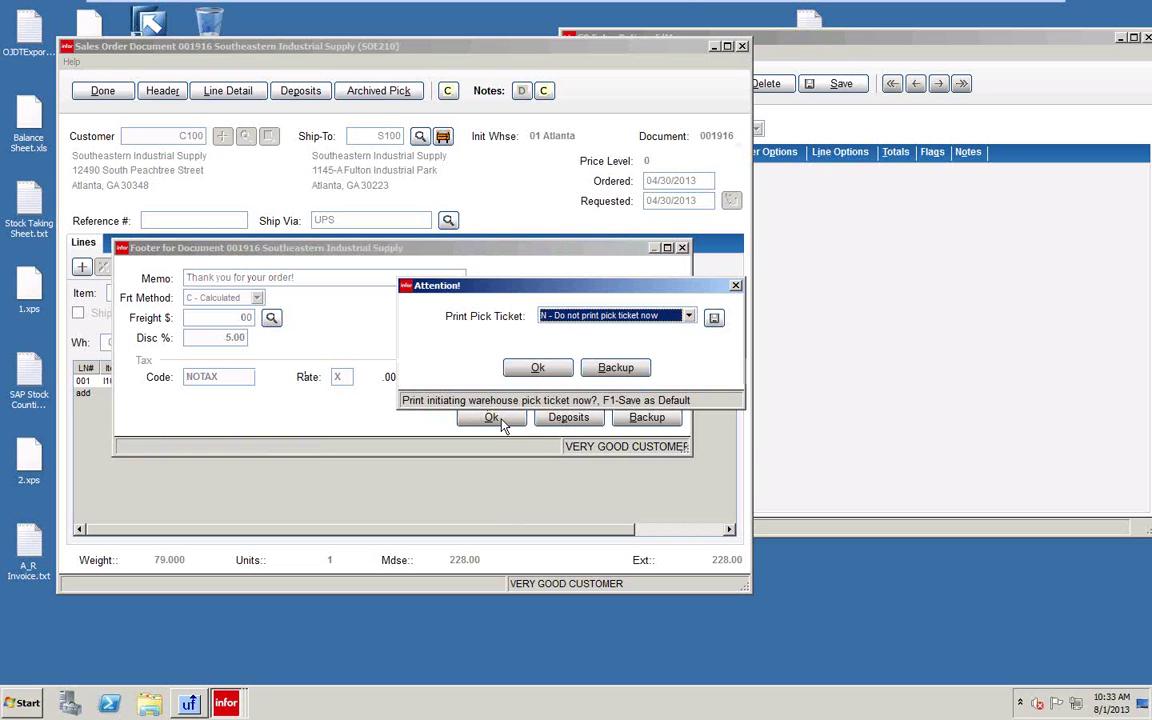
click(543, 368)
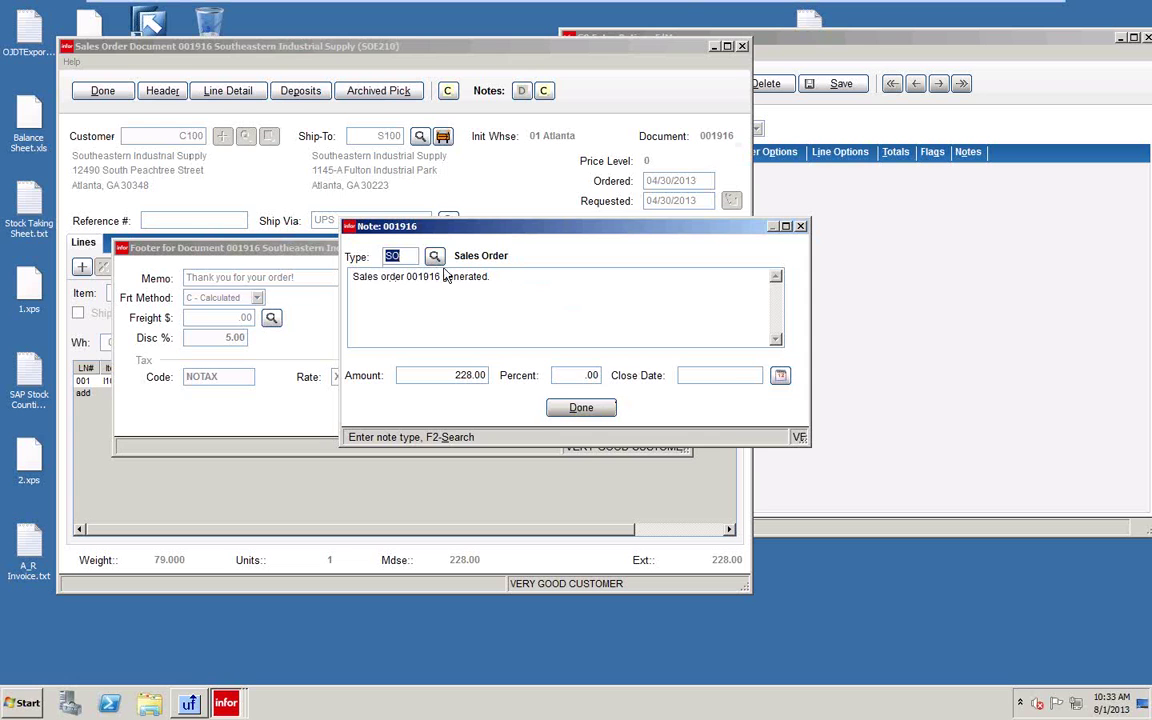
click(581, 408)
click(581, 417)
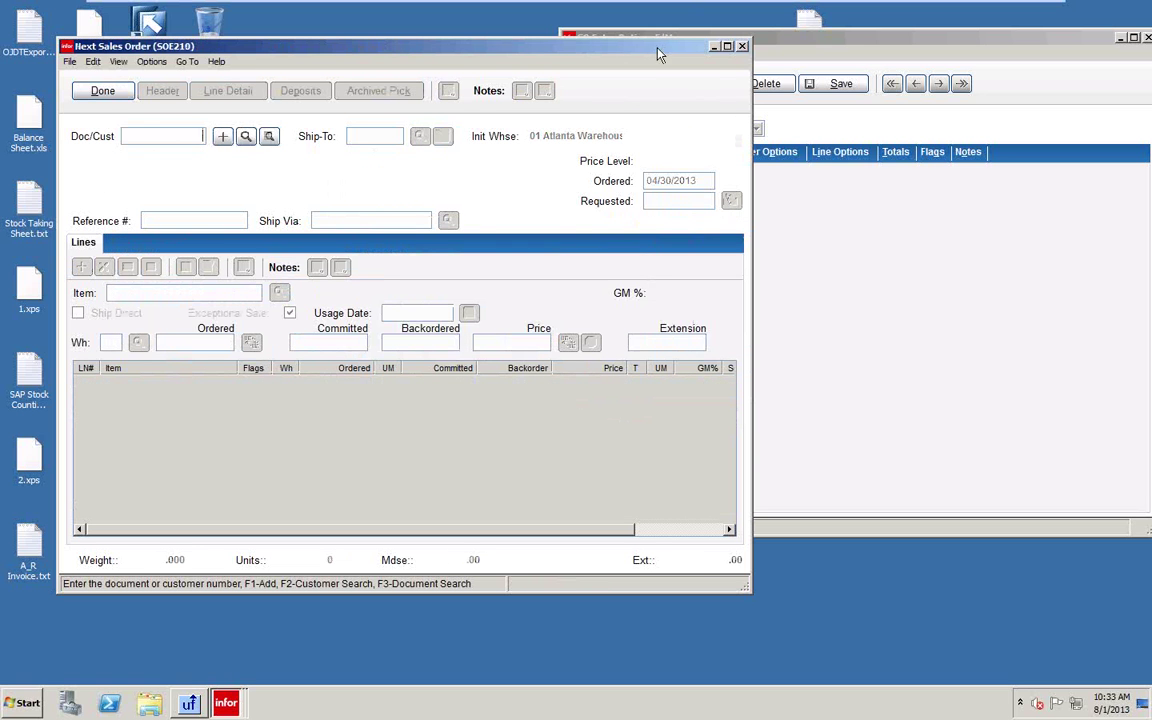
Step: Minimize the sales order entry window and exit the SO Entry Options maintenance
drag(483, 57, 450, 65)
click(760, 45)
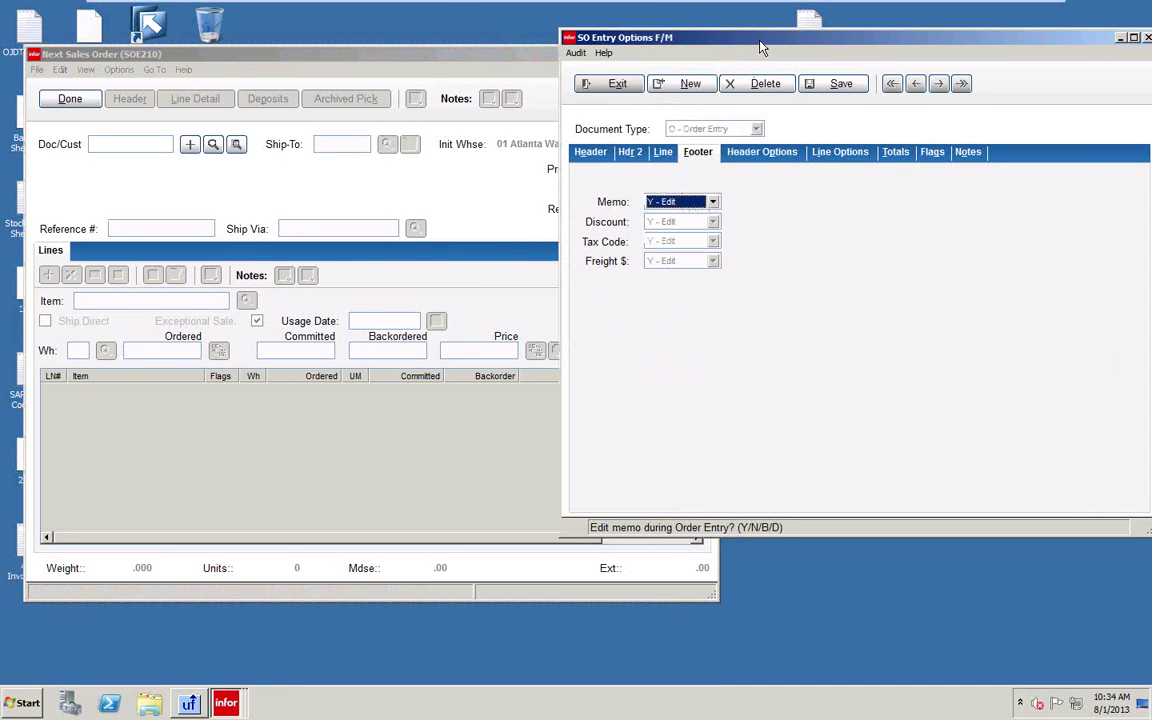
drag(760, 45, 686, 41)
click(364, 53)
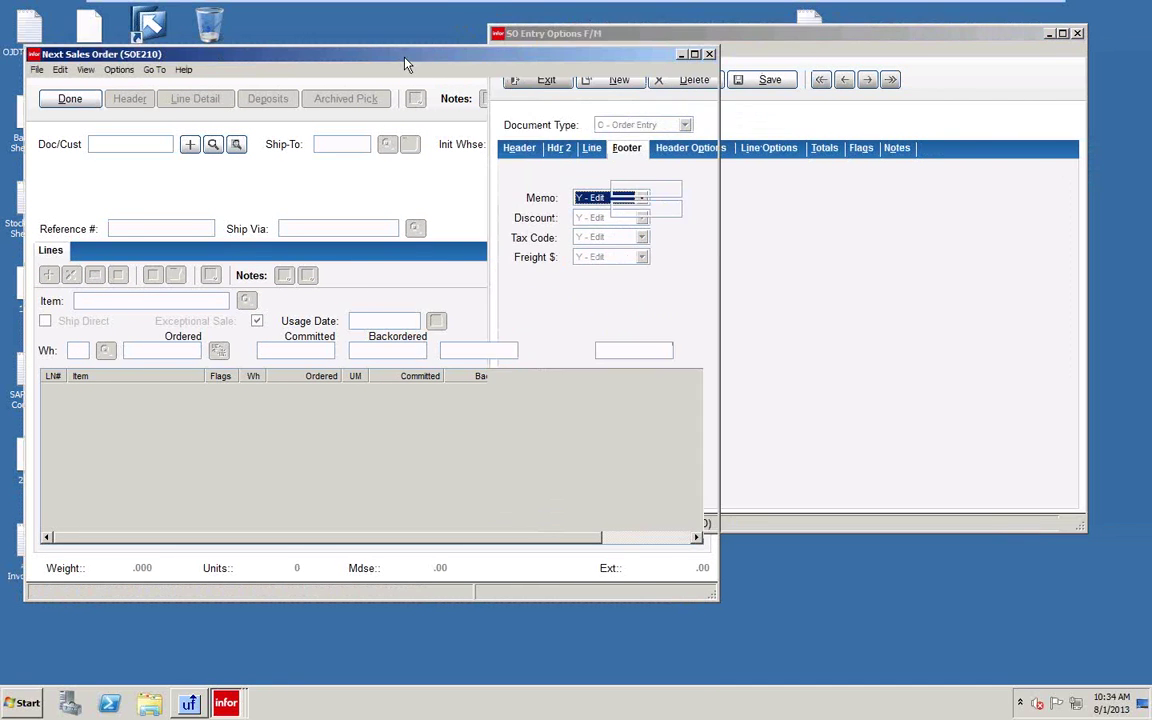
click(680, 56)
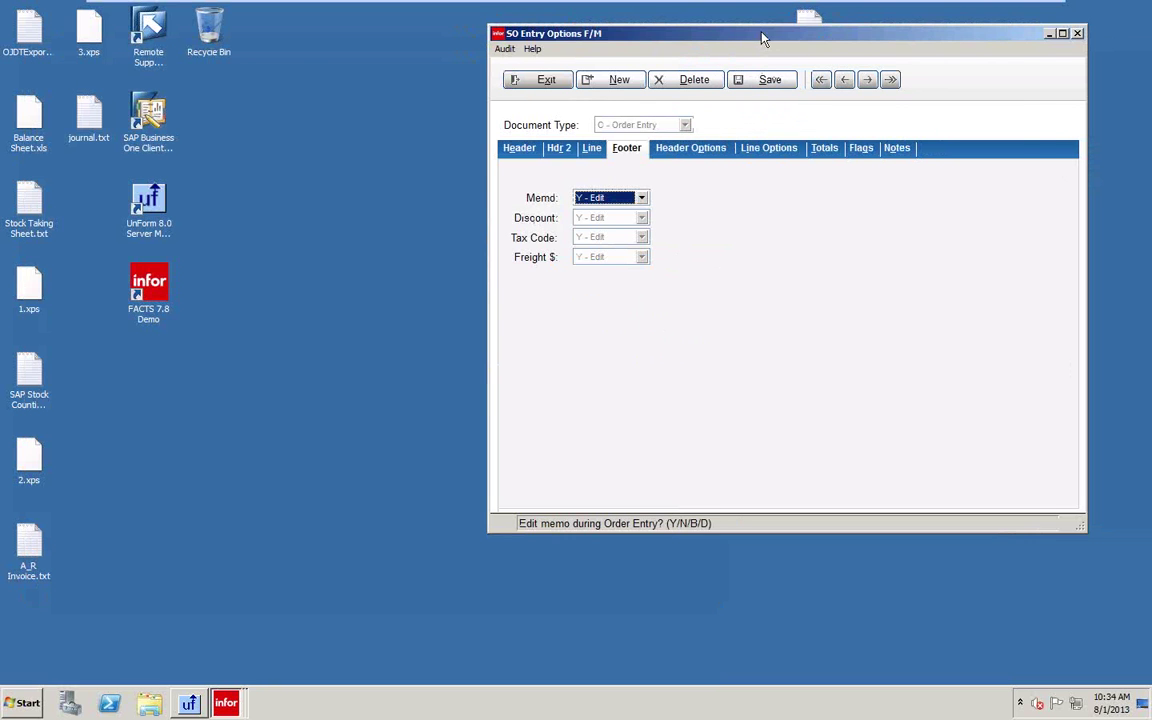
drag(763, 38, 543, 65)
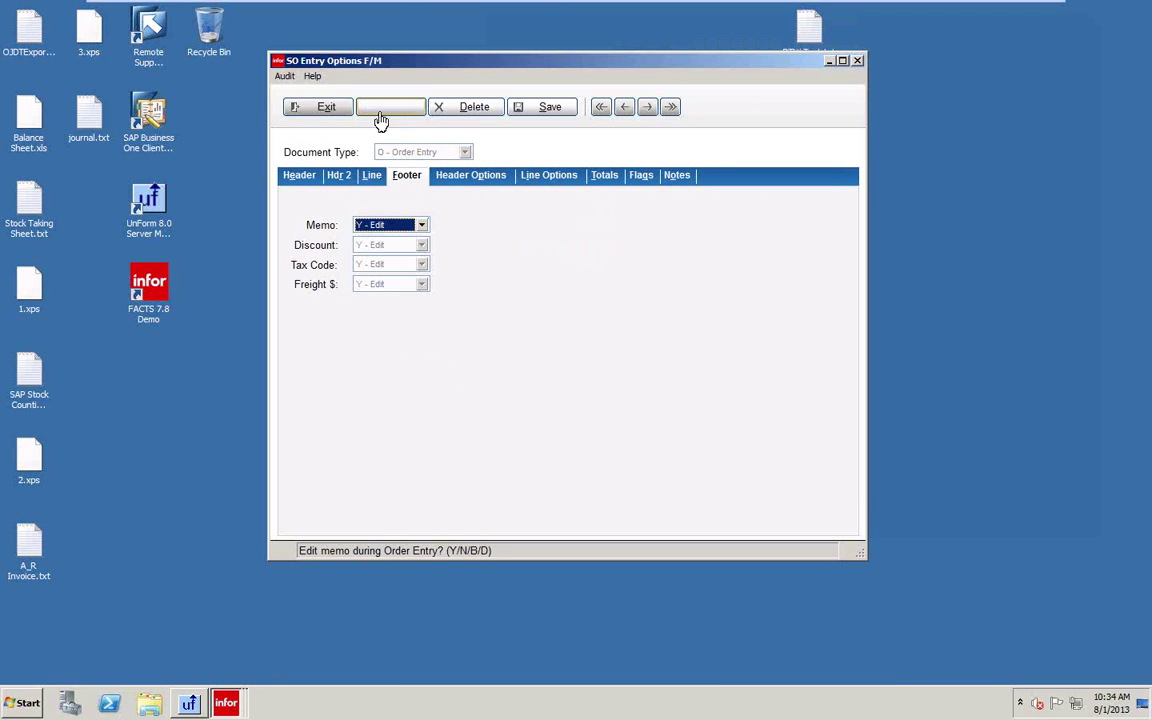
click(333, 112)
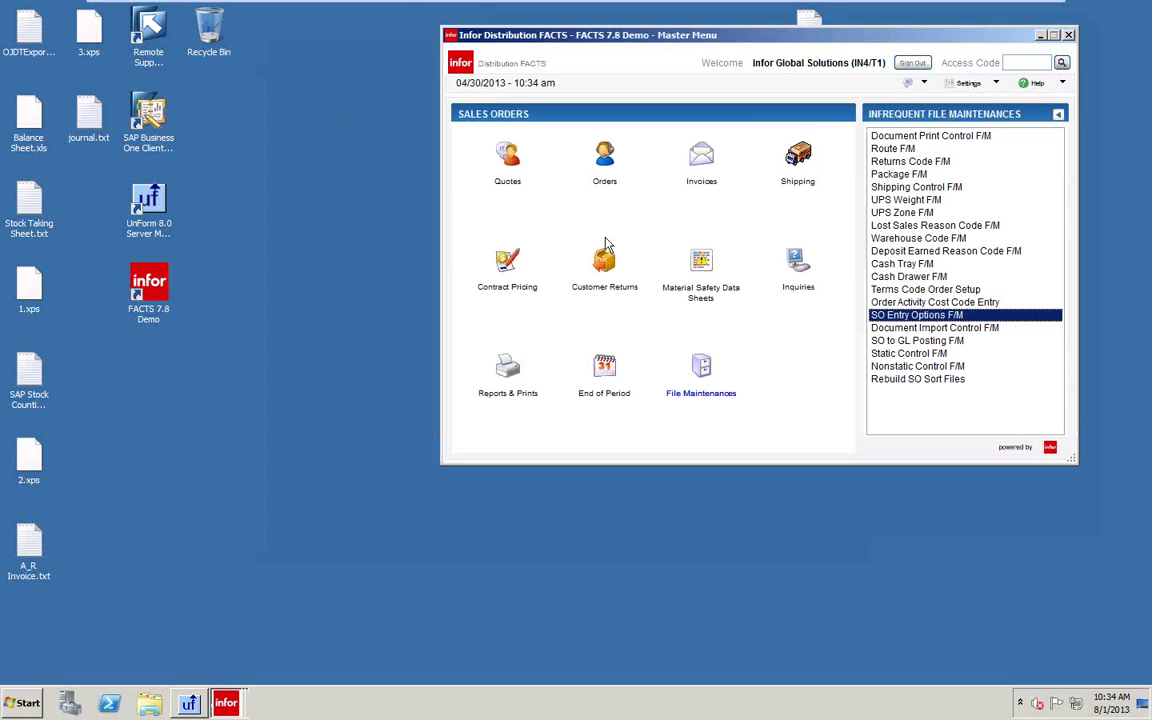
Step: Open the Sales Orders SO Customer Inquiry and review its available options and view preferences
drag(746, 40, 480, 95)
drag(558, 95, 608, 90)
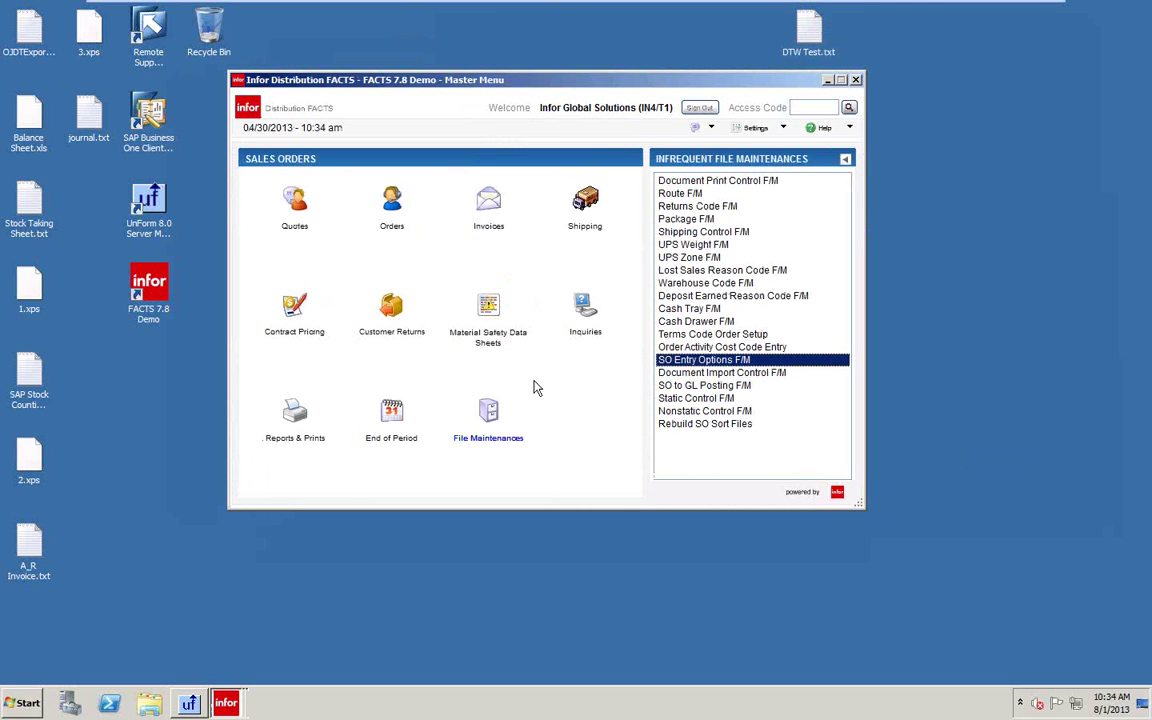
click(585, 306)
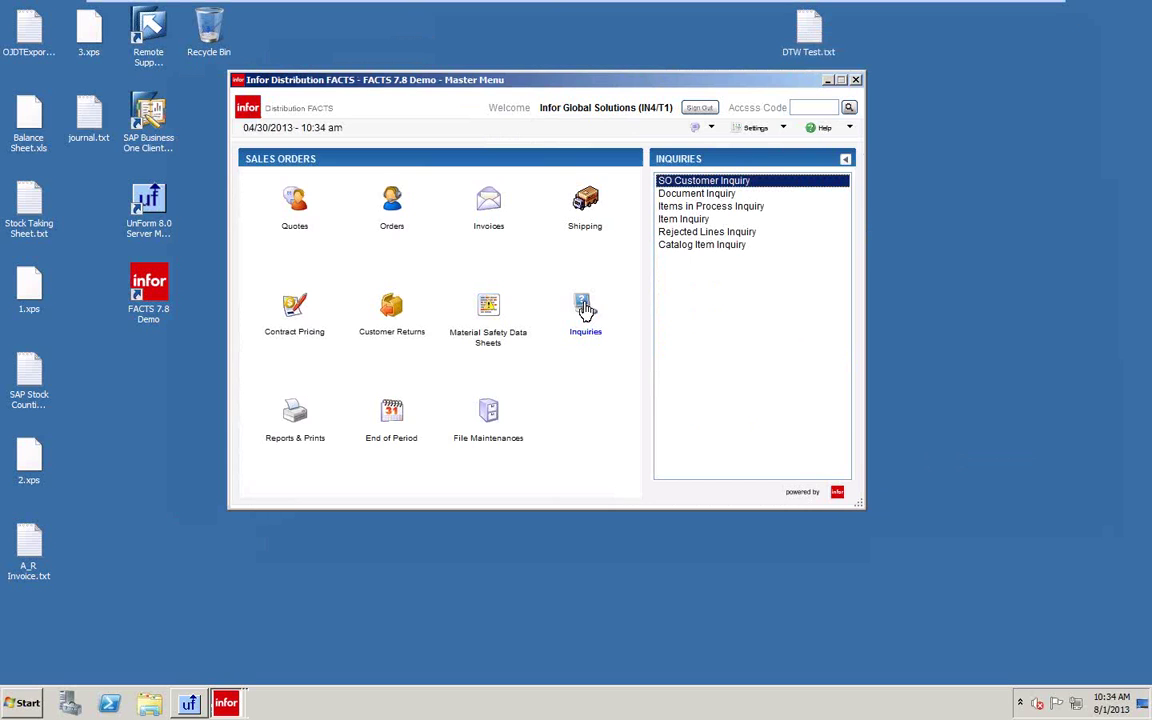
click(688, 187)
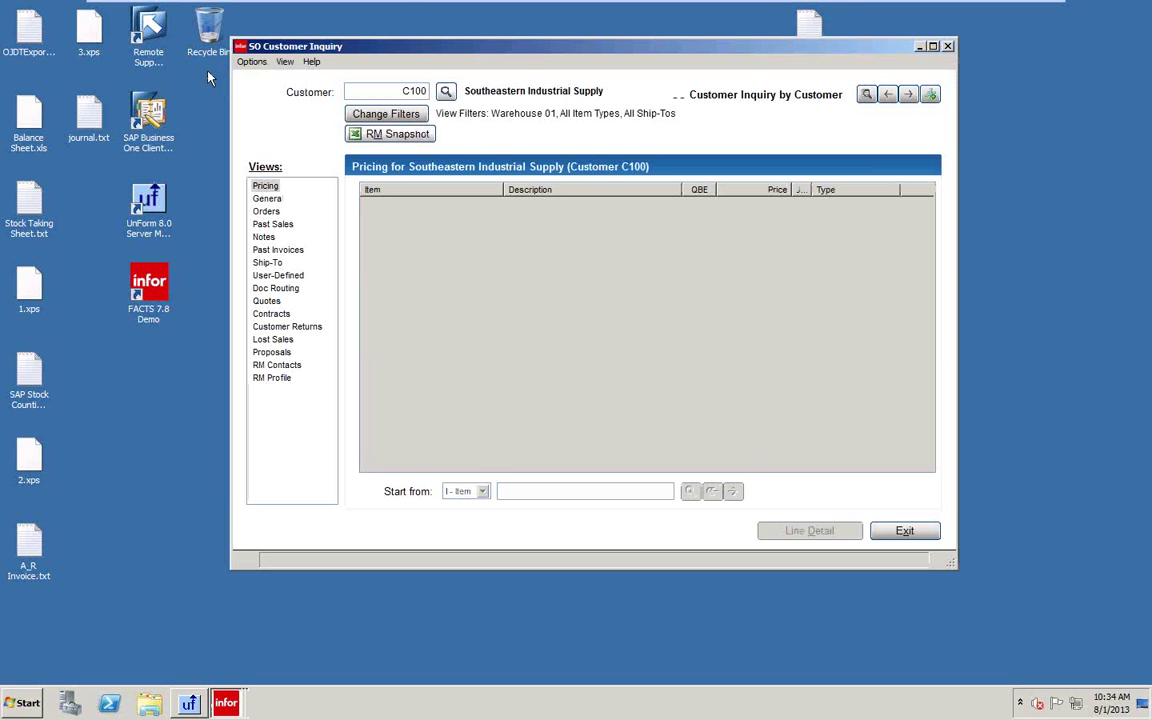
click(251, 62)
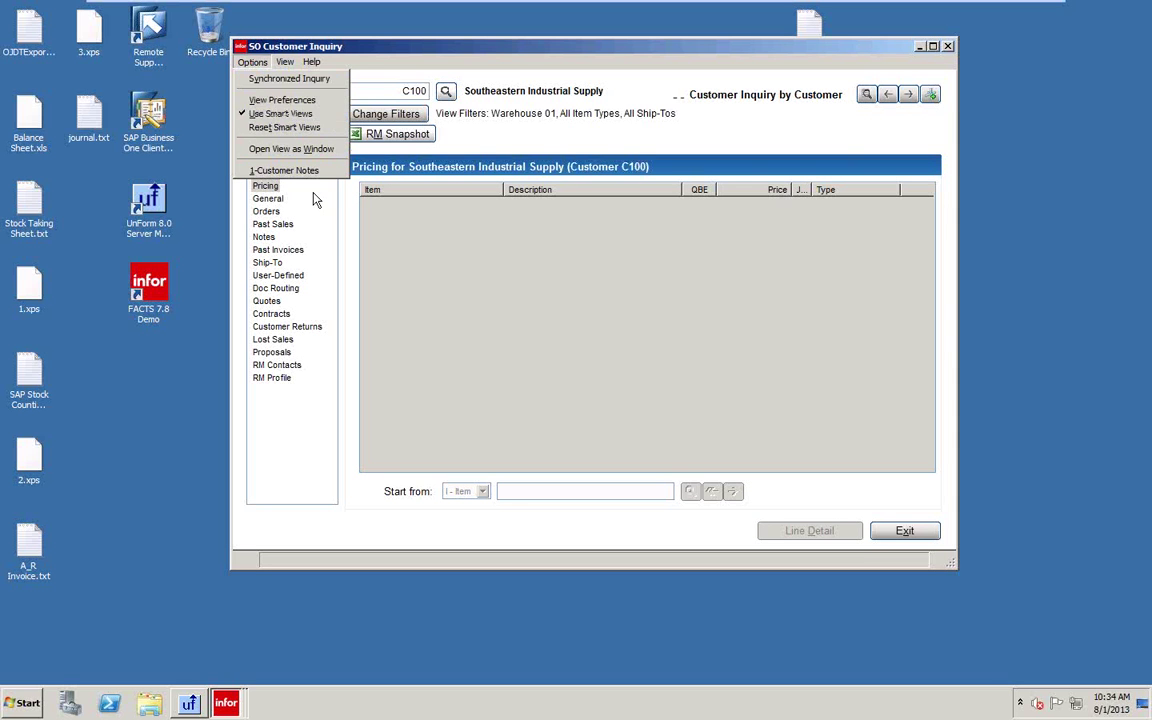
click(281, 178)
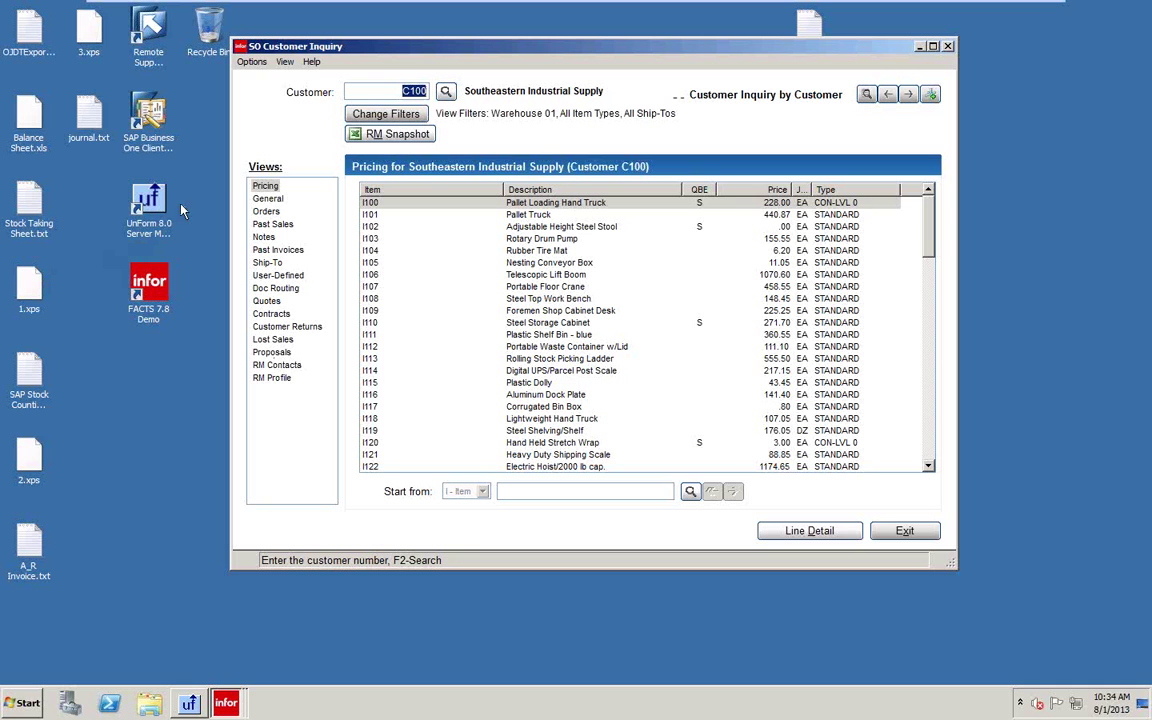
click(252, 62)
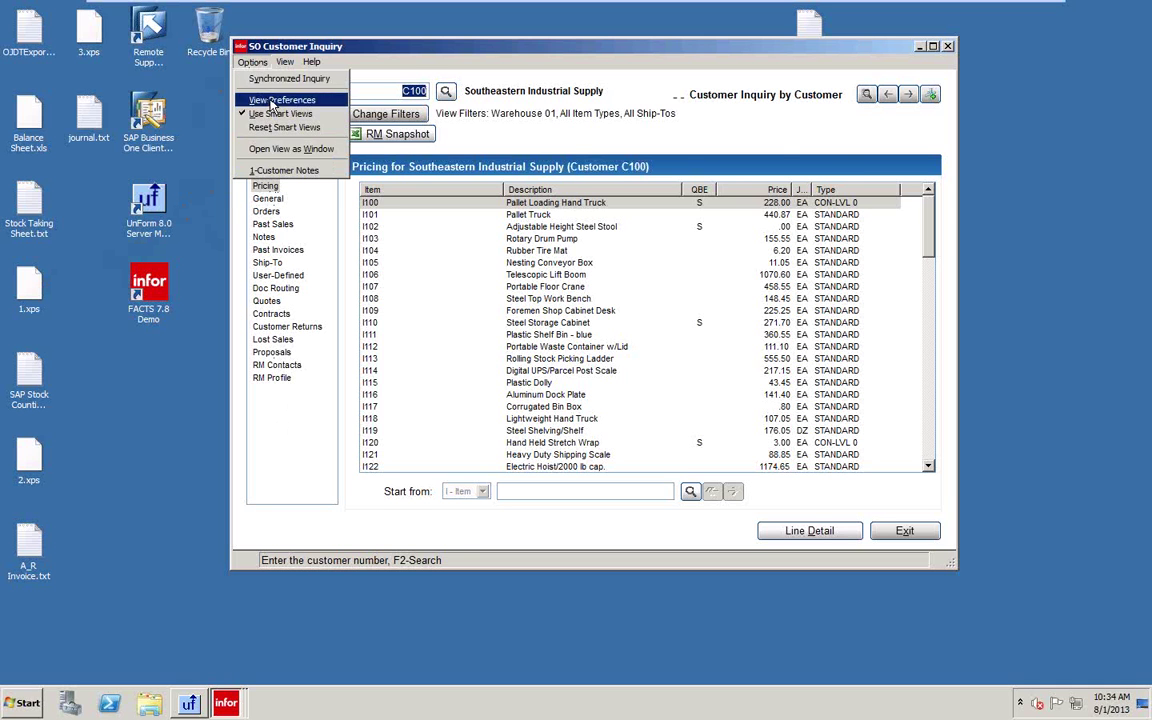
click(270, 101)
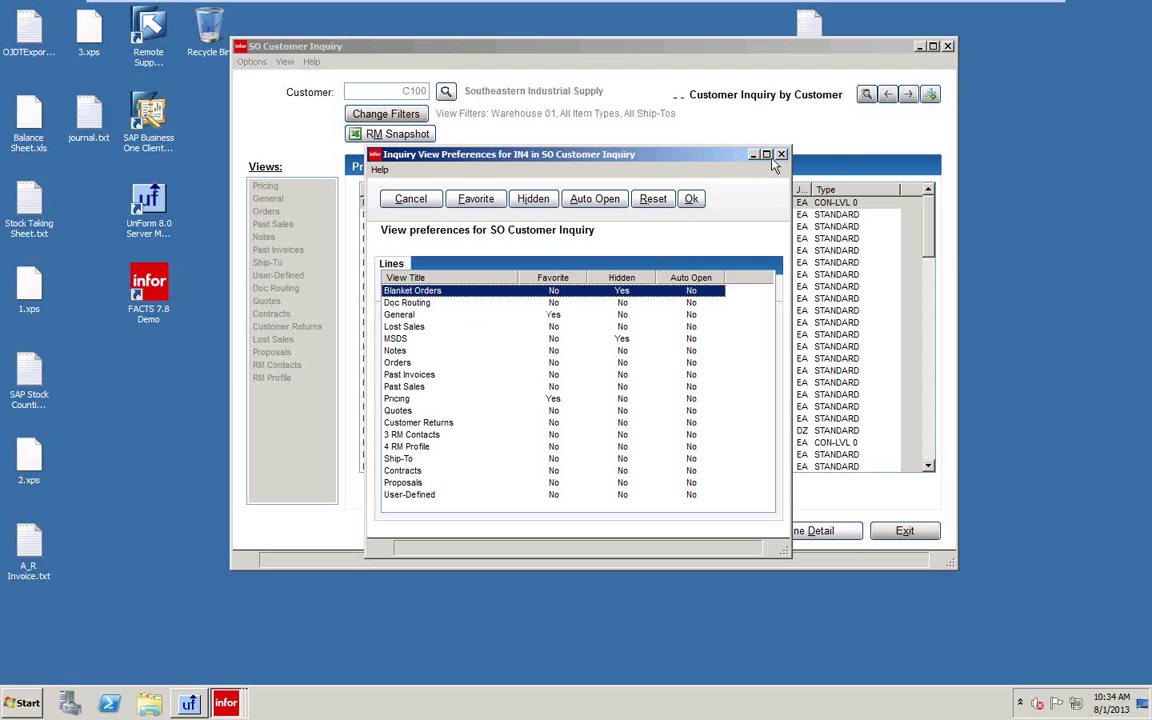
click(691, 200)
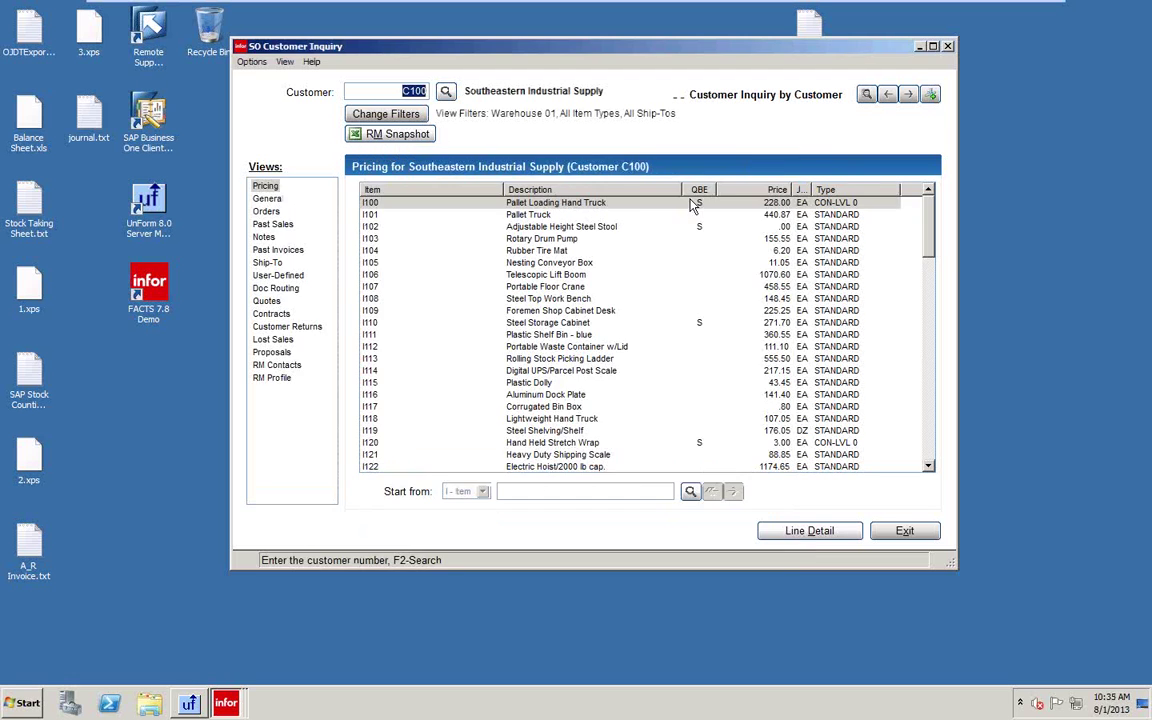
Step: Review the sort order preferences in the inquiry's customer search, select customer C100, and exit the inquiry
click(447, 93)
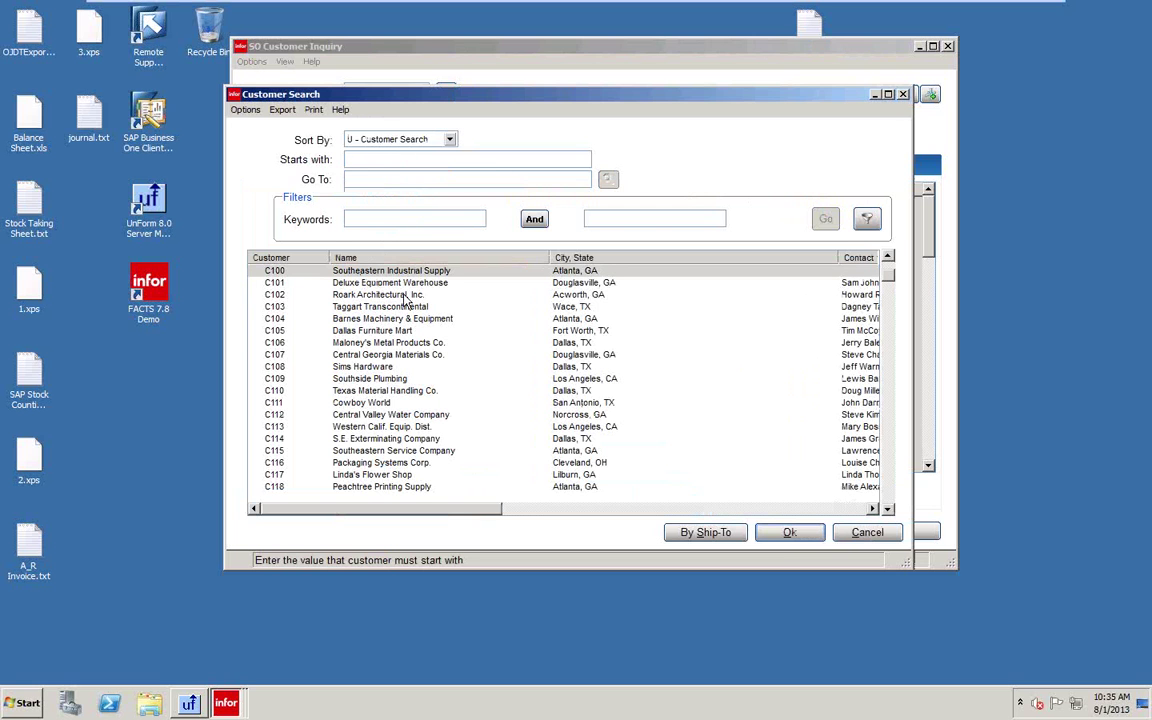
click(245, 112)
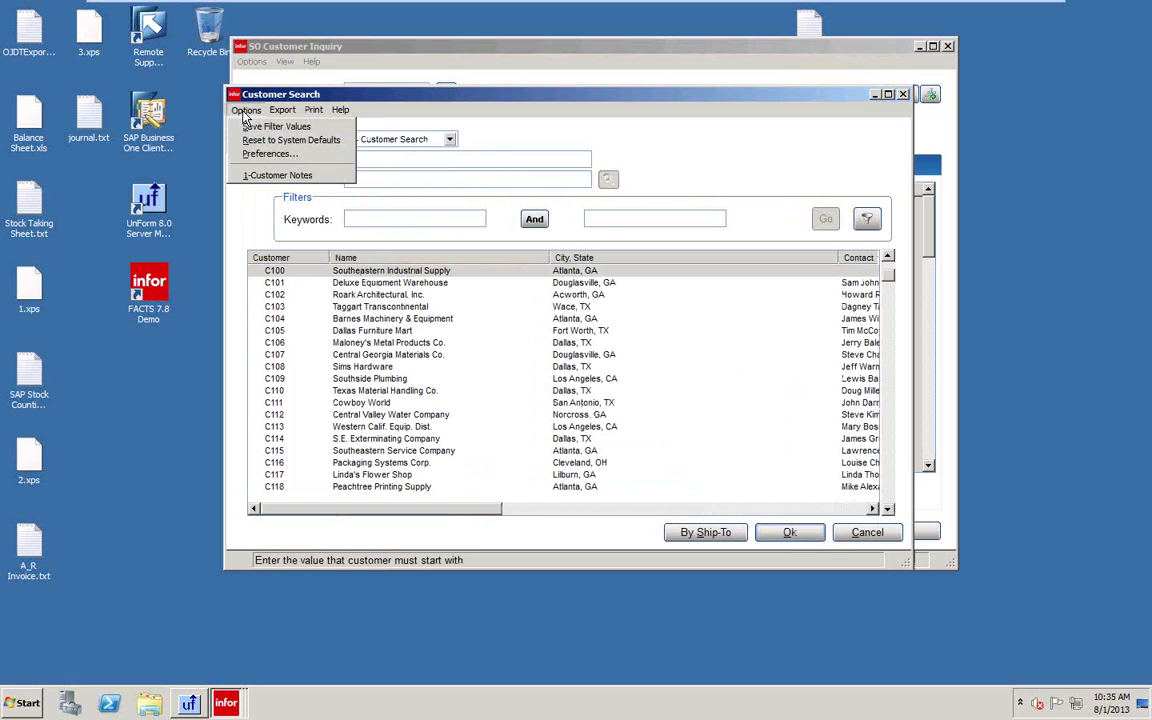
click(276, 155)
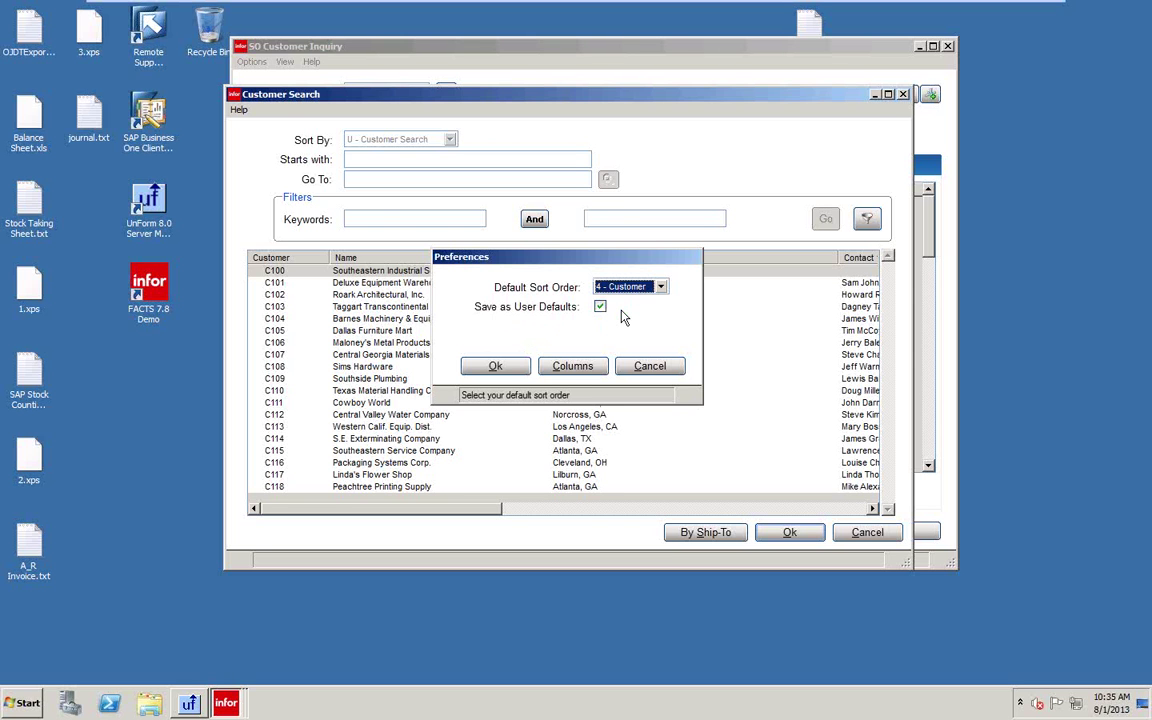
click(648, 367)
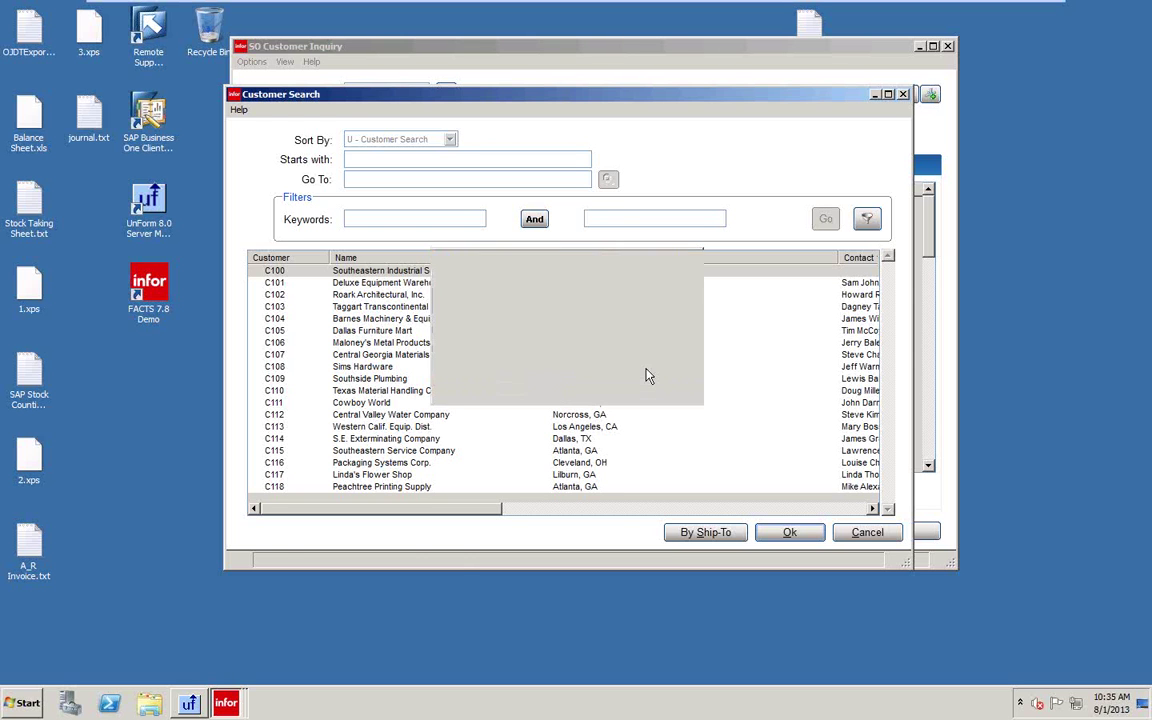
click(800, 536)
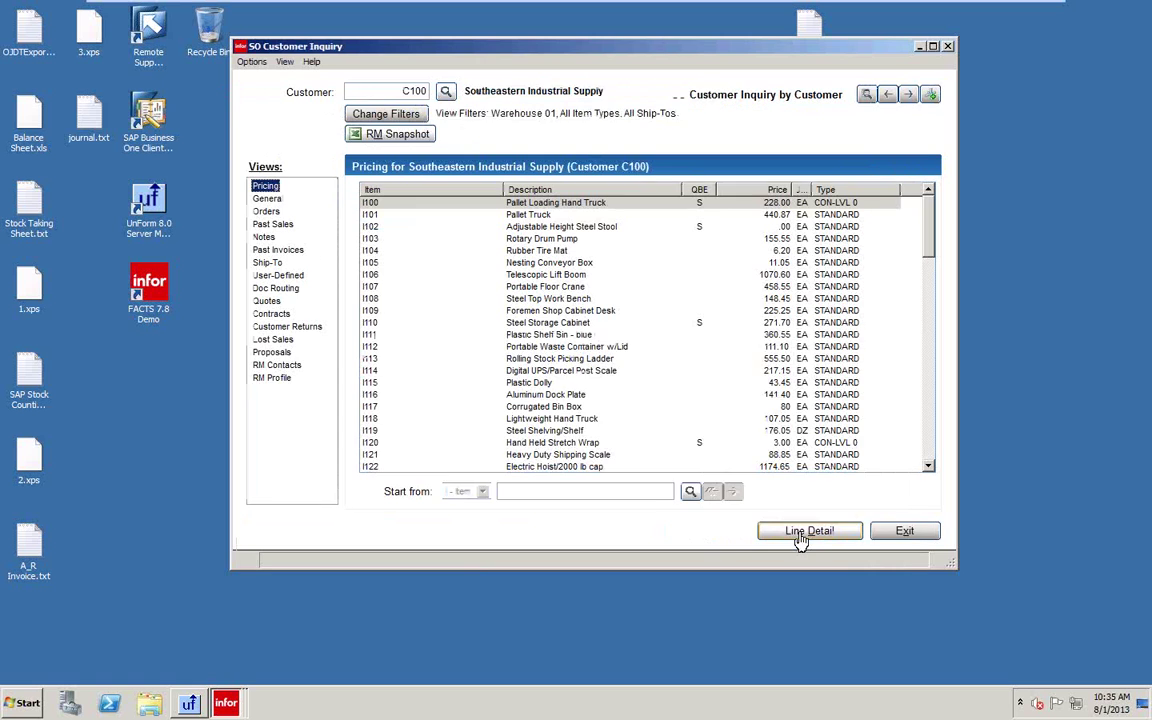
click(916, 533)
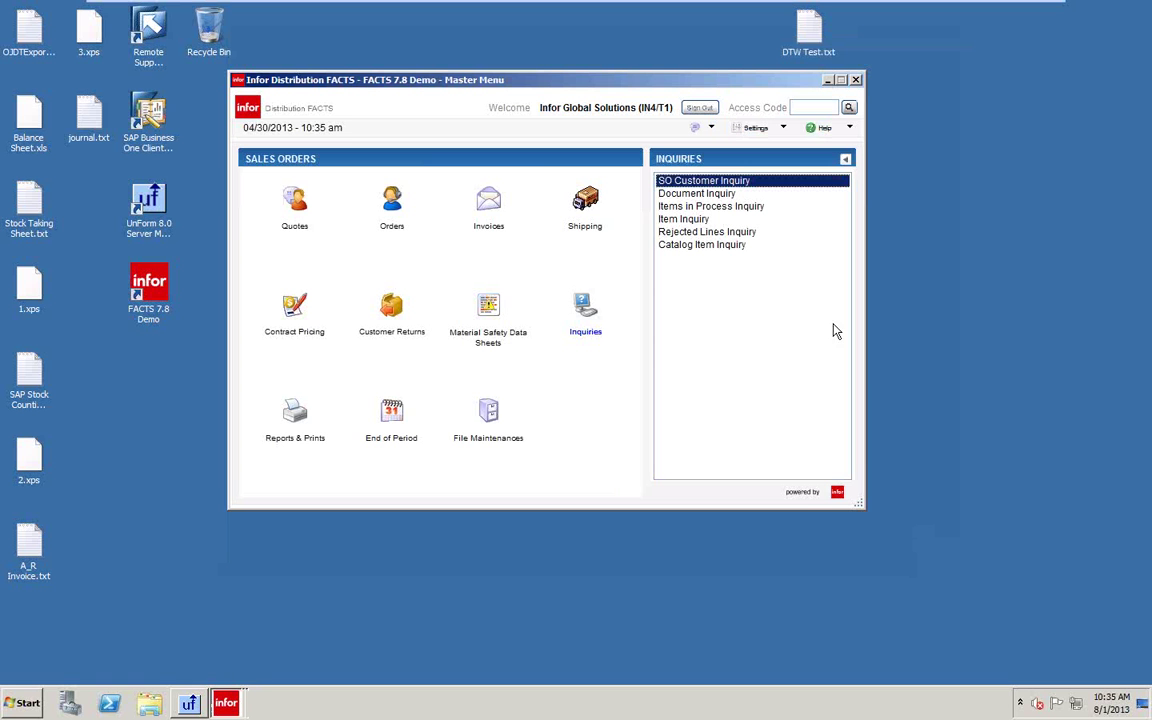
Step: Open the Order Status Report and load its saved DEMO template
click(295, 410)
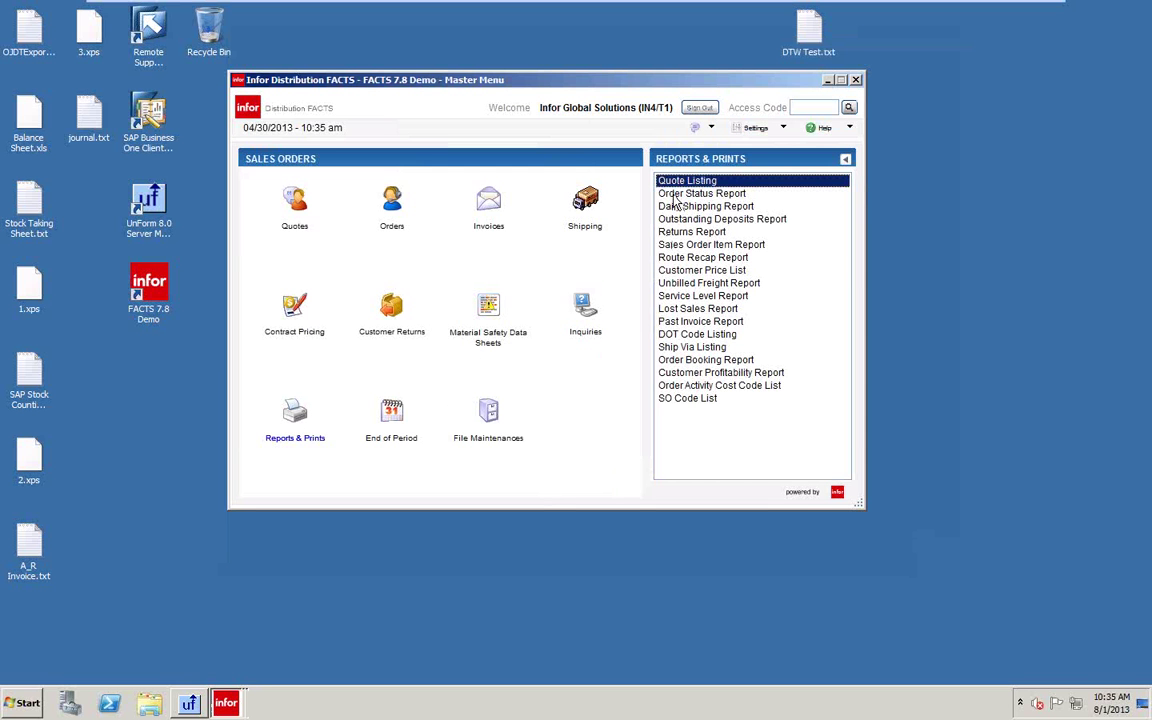
double_click(674, 194)
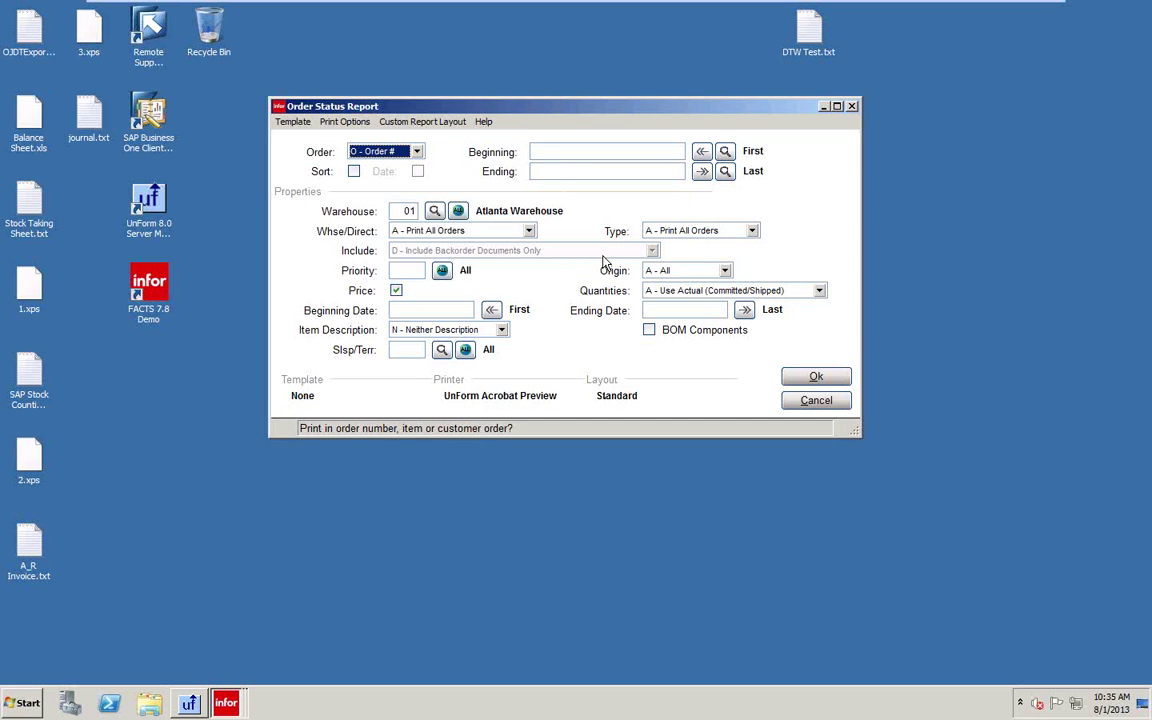
click(293, 121)
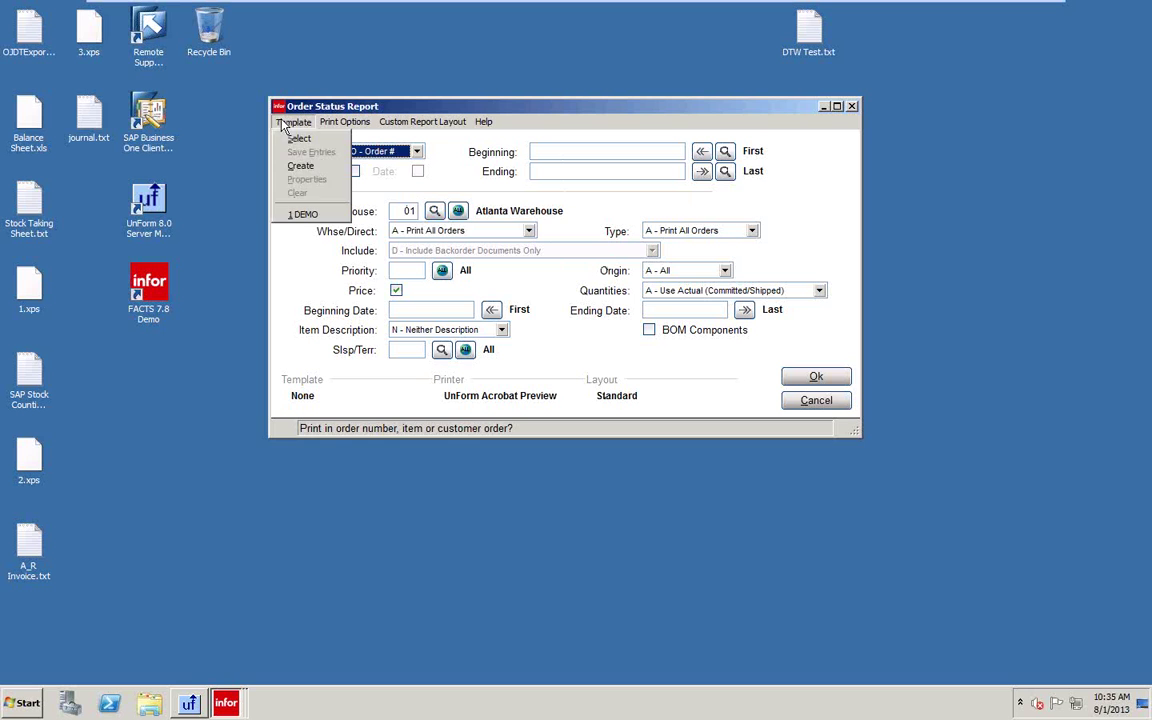
click(300, 211)
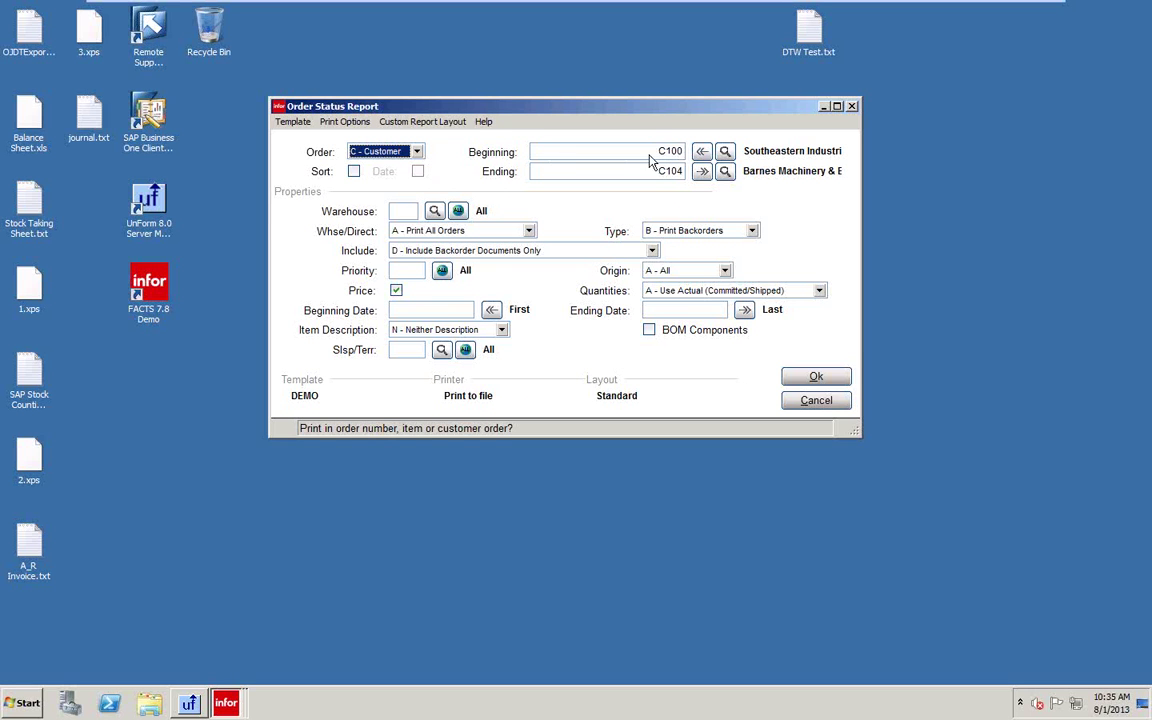
Step: Review the report's template commands and print options, and cancel the Order Status Report
click(293, 122)
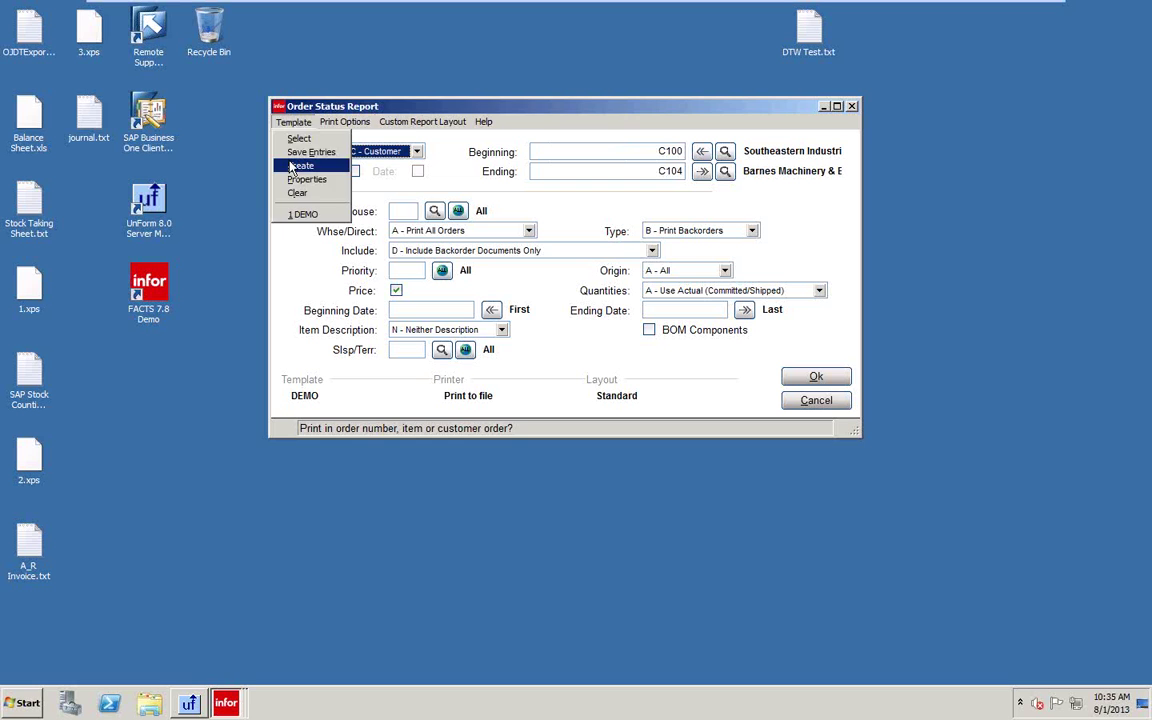
click(464, 52)
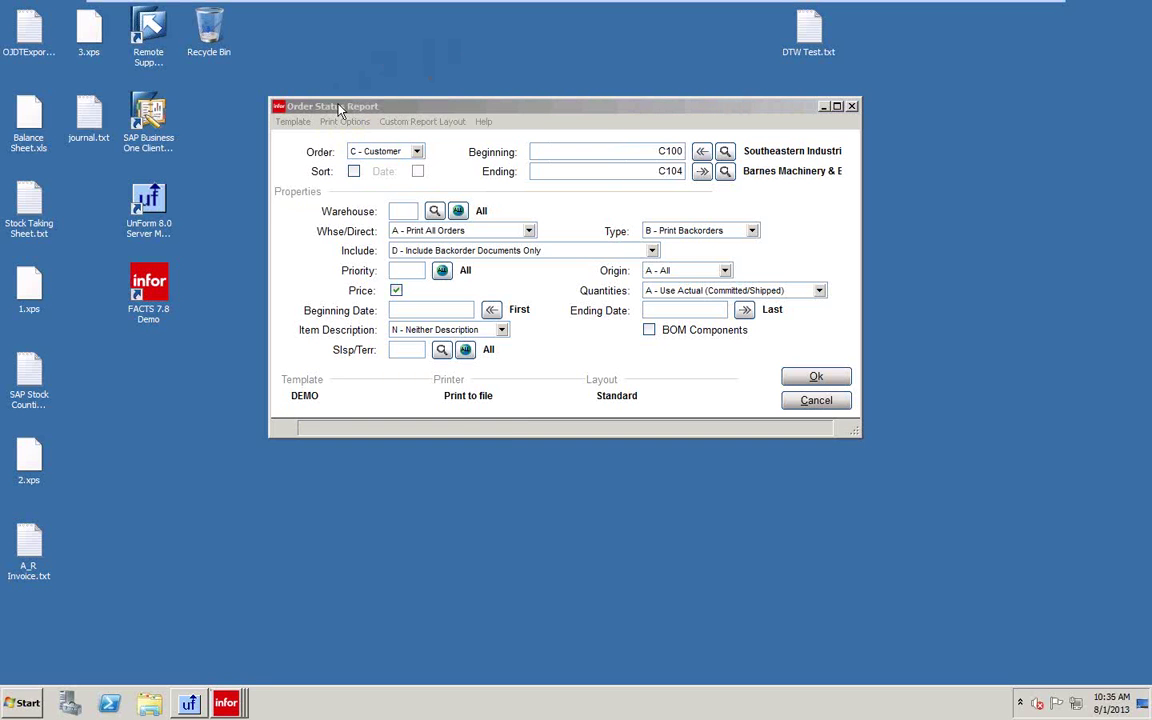
click(371, 122)
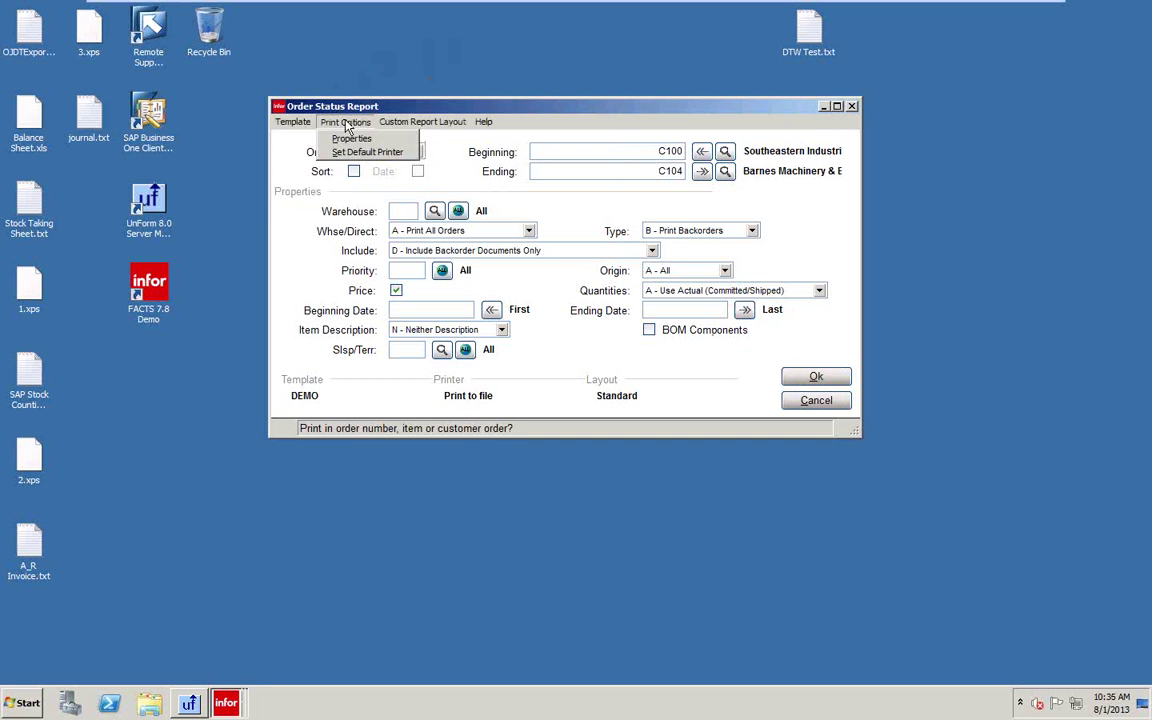
click(823, 402)
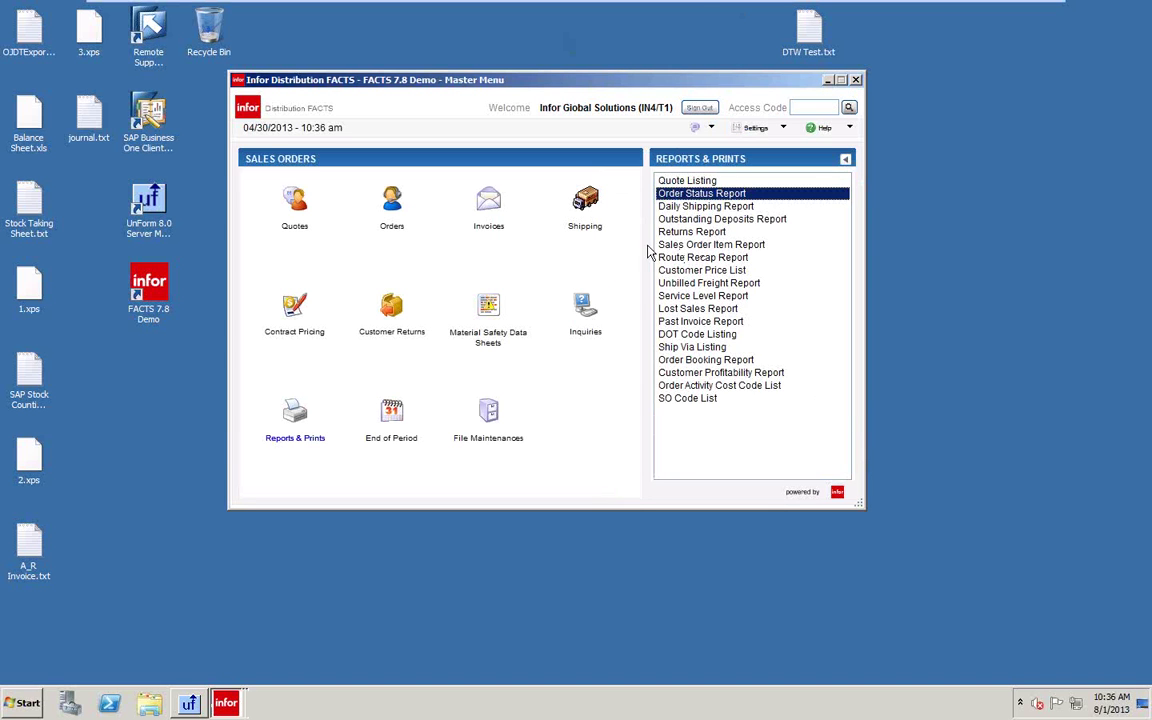
Step: Reopen SO Entry Options F/M from the Infrequent File Maintenances and reposition its window
click(487, 418)
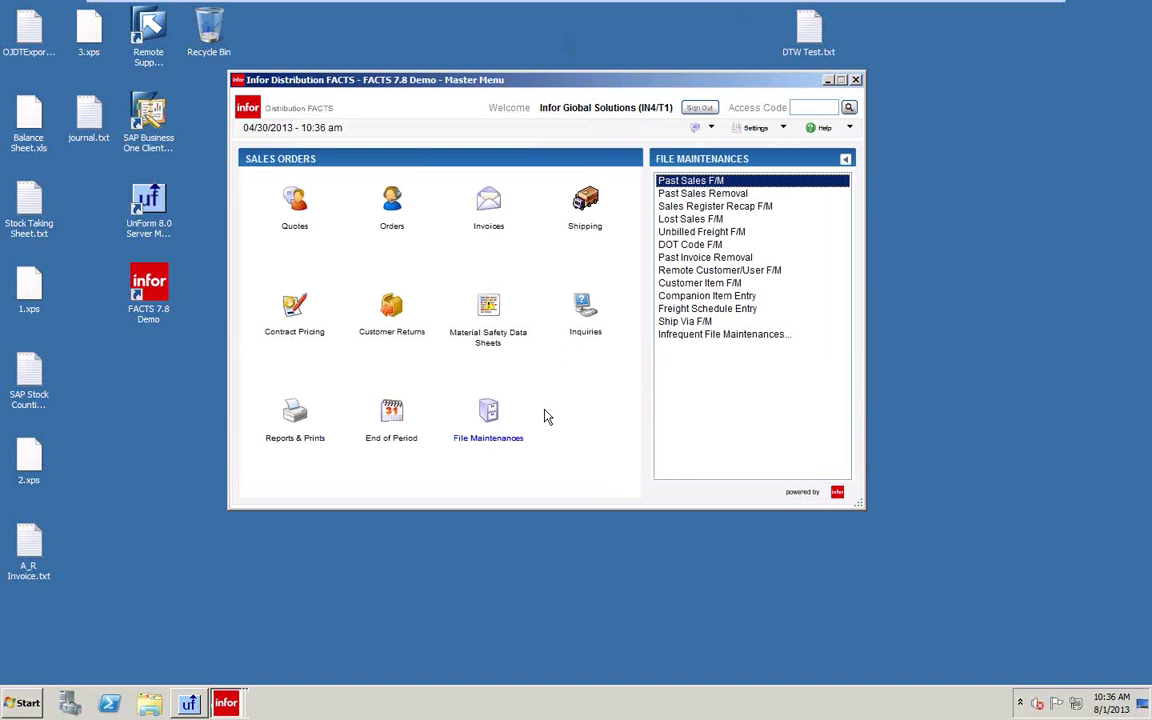
double_click(688, 335)
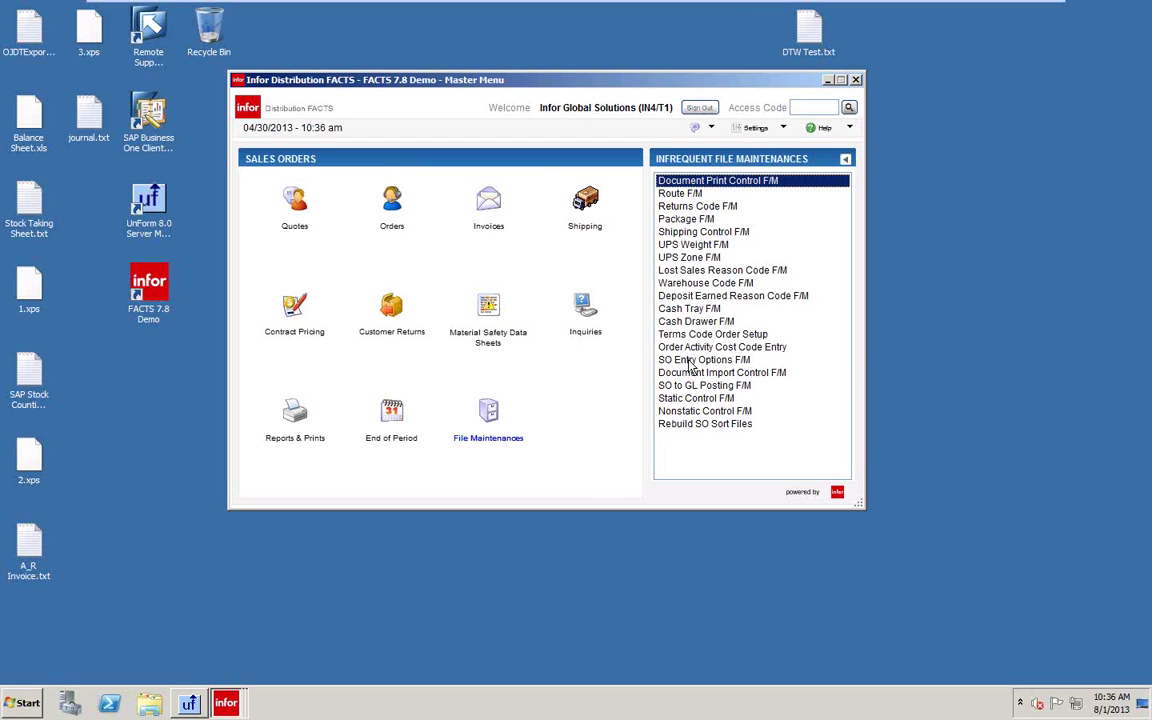
double_click(688, 360)
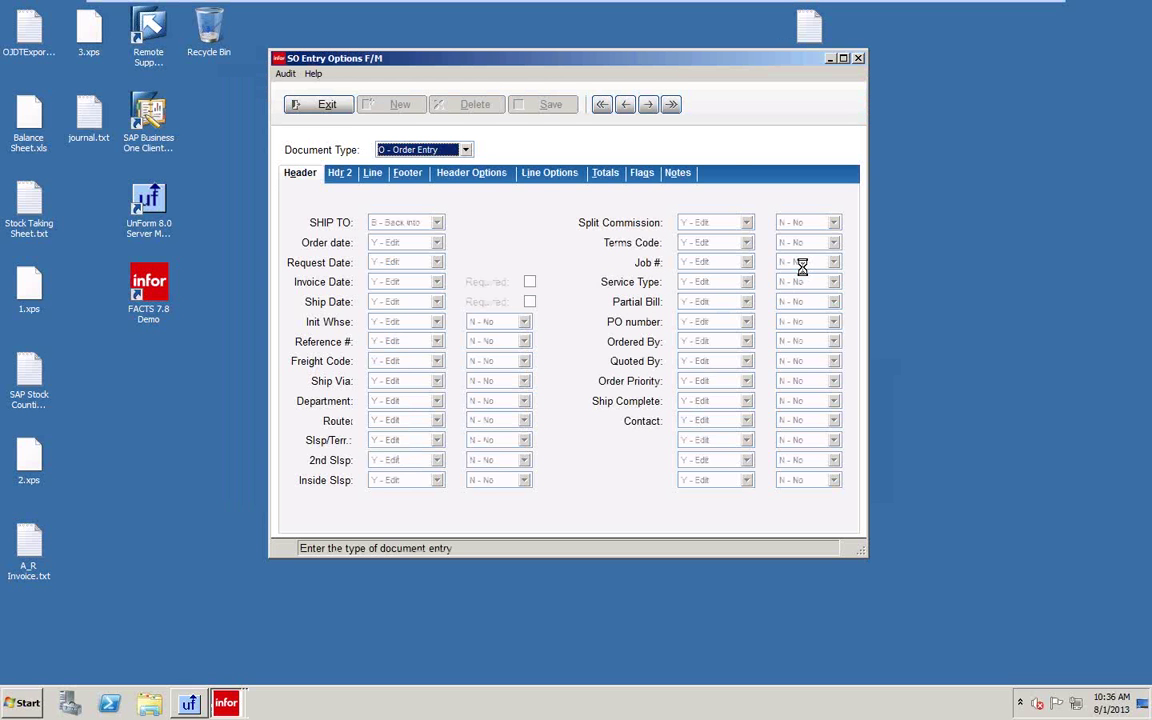
drag(656, 66, 843, 73)
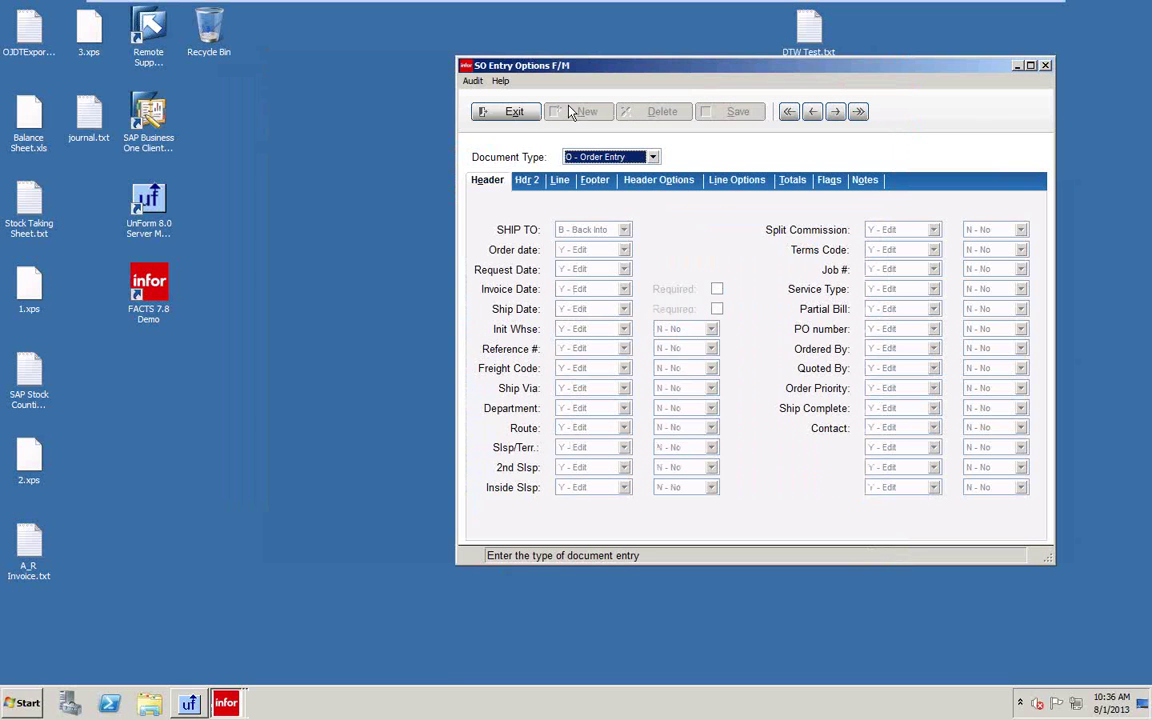
Step: Review the available document types and load the entry options for O - Order Entry
click(652, 158)
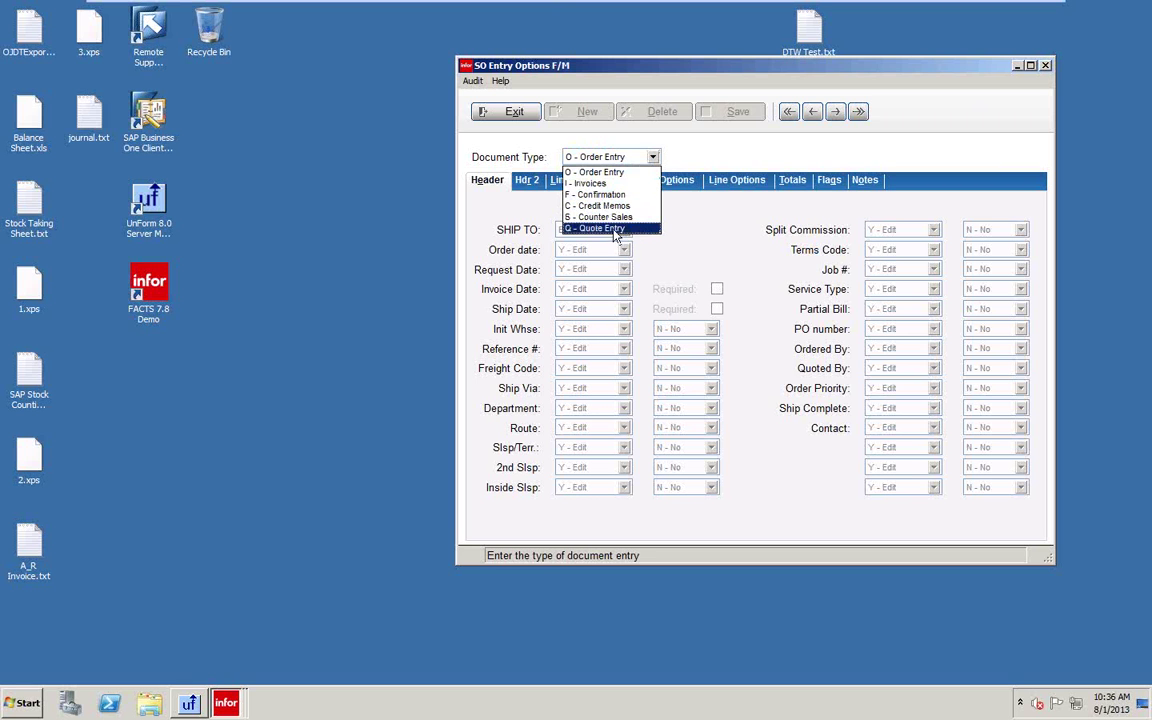
click(627, 158)
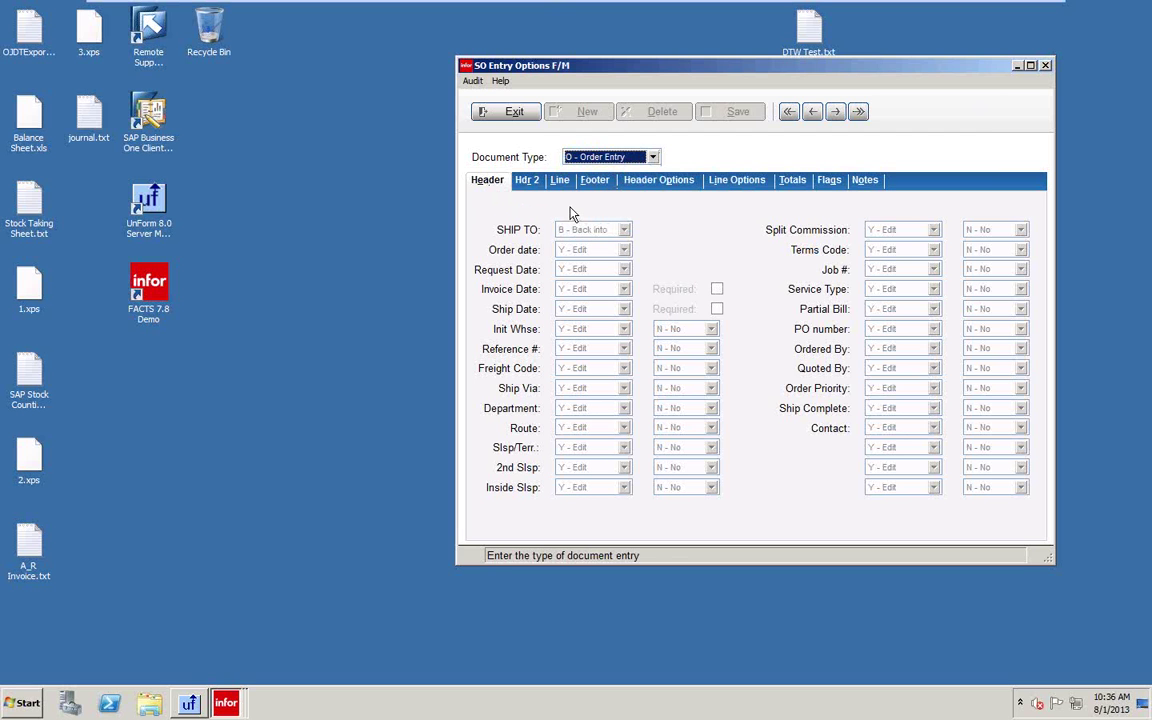
key(Return)
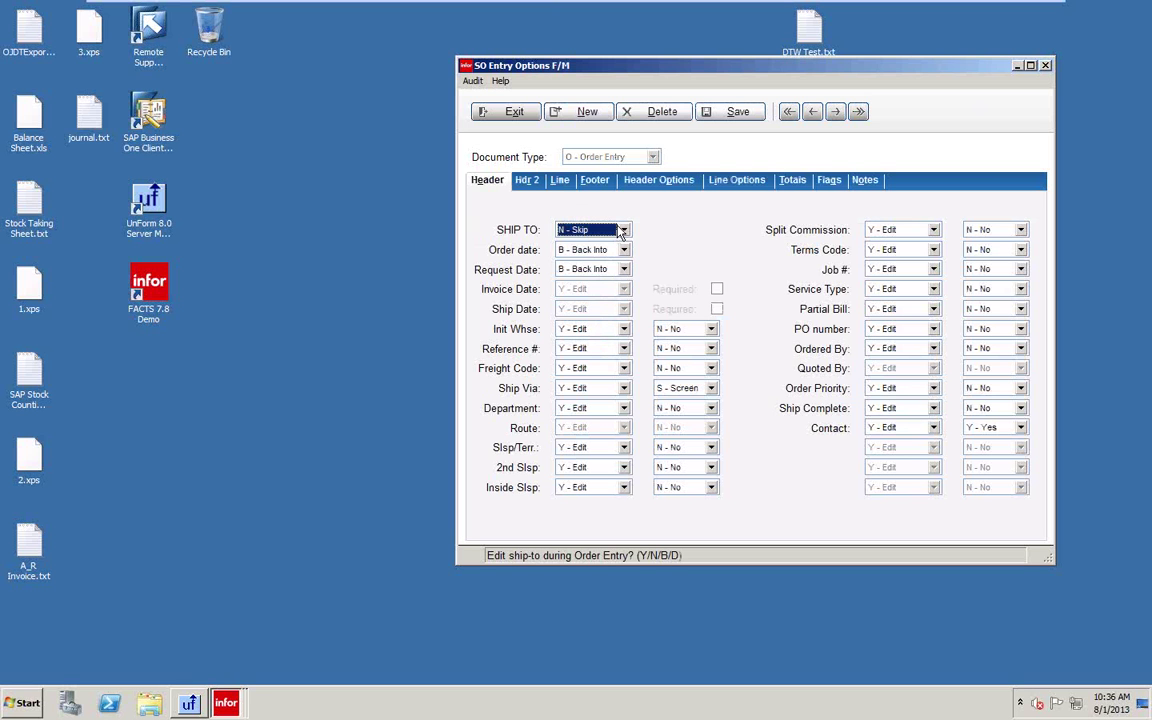
Step: Examine the edit choices for SHIP TO and Reference # and the required choices for Init Whse among the header options
click(624, 231)
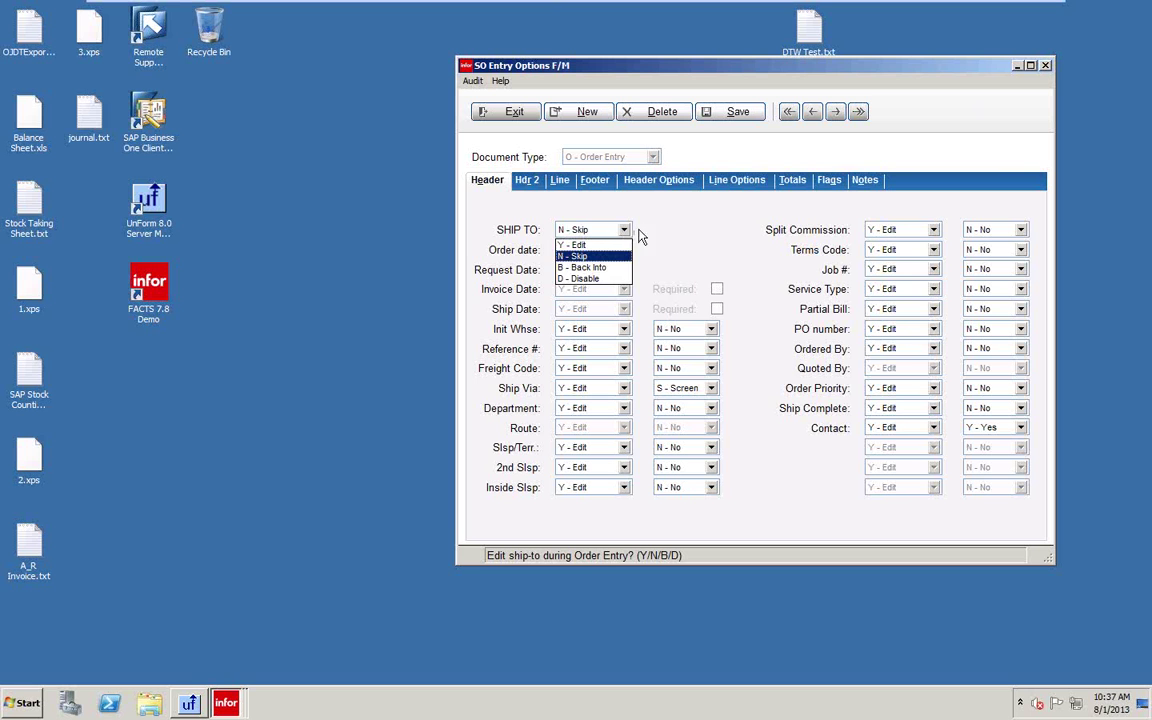
click(644, 235)
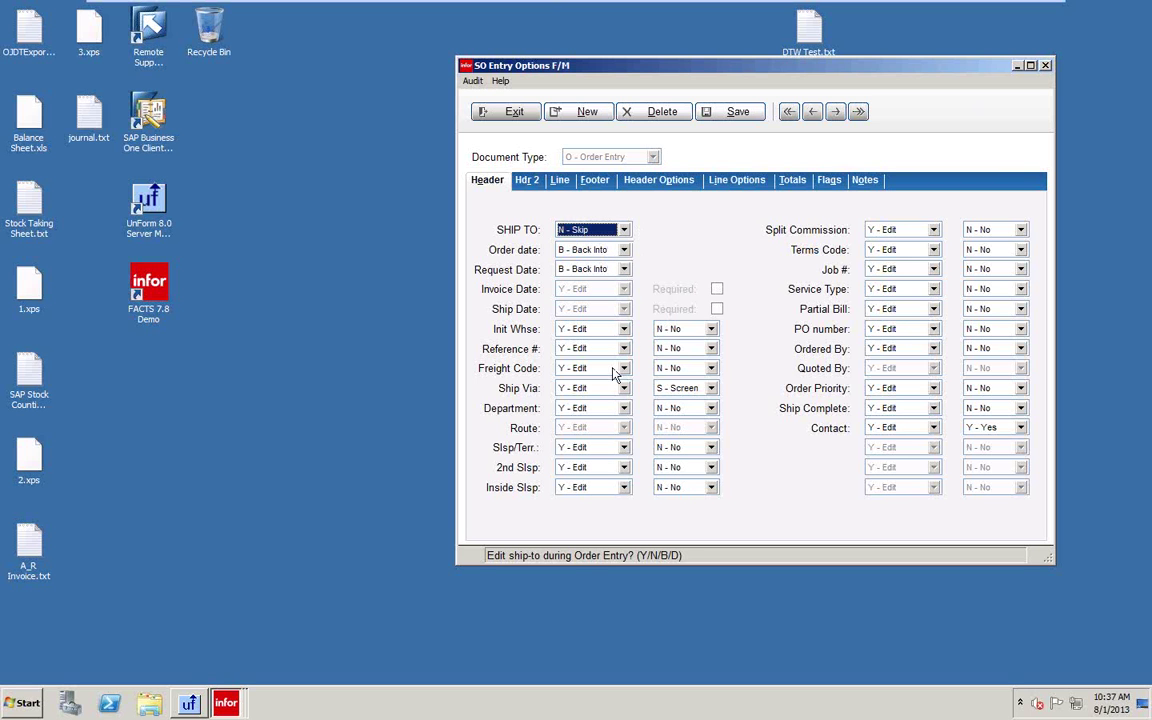
click(605, 348)
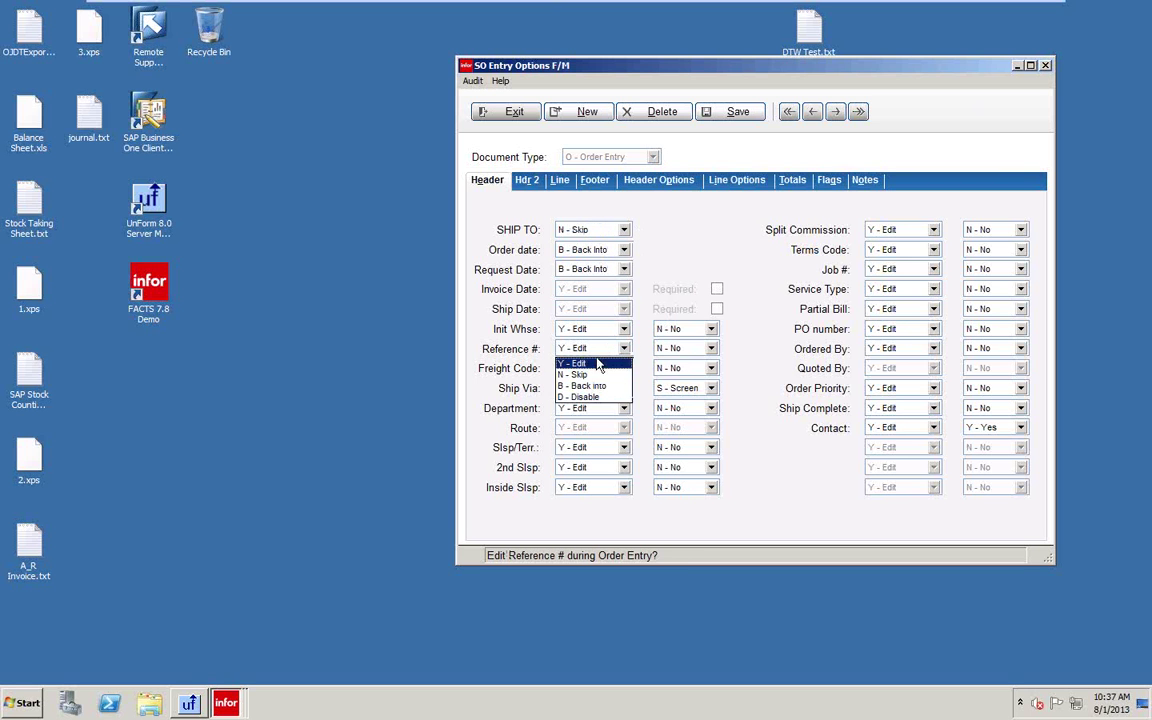
click(712, 332)
click(712, 331)
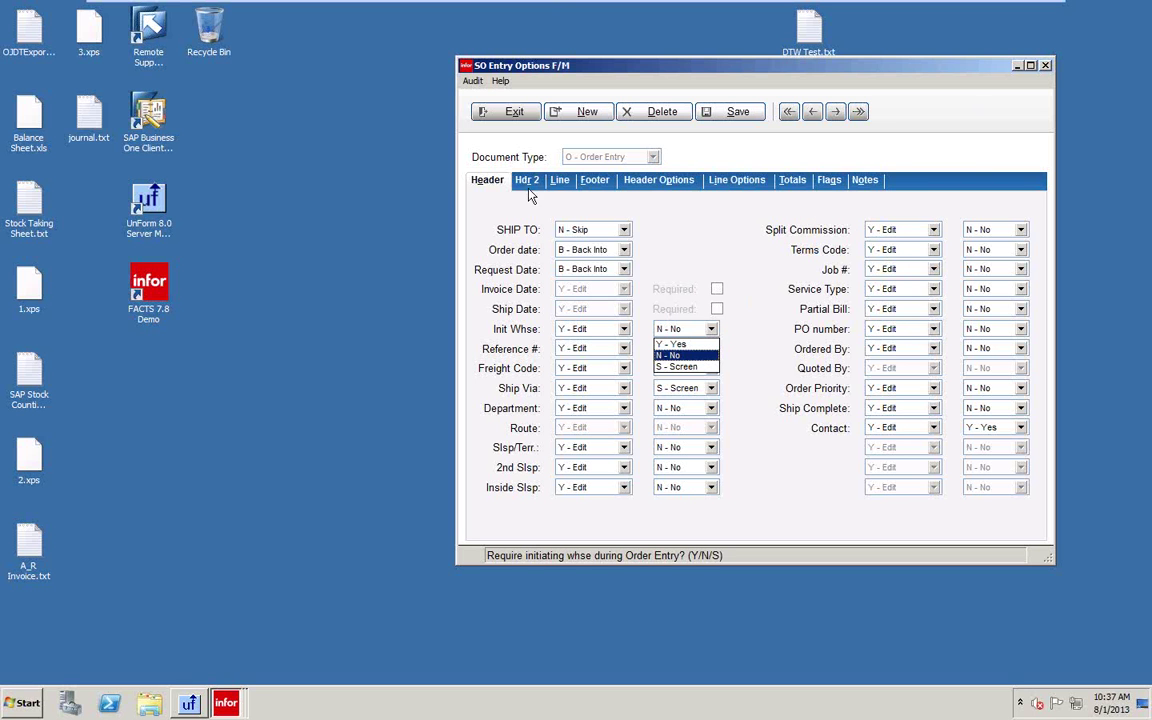
Step: Review the Line, Footer, Header Options and Line Options settings for Order Entry, and exit SO Entry Options F/M
click(557, 186)
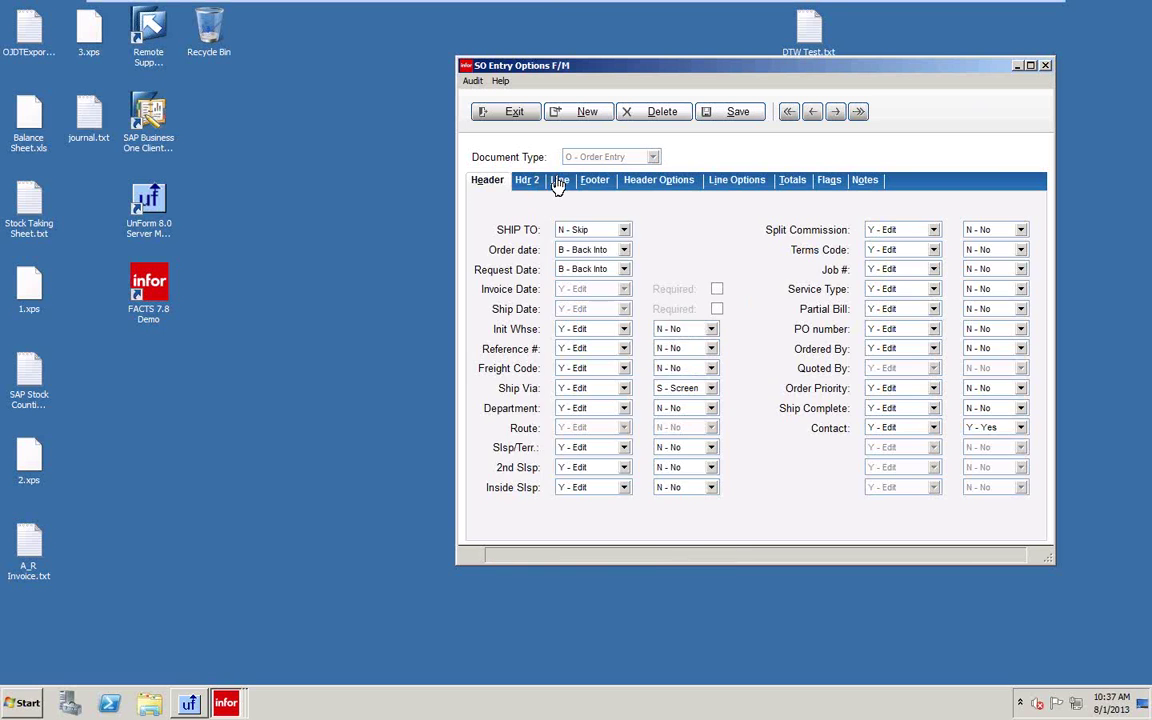
click(558, 184)
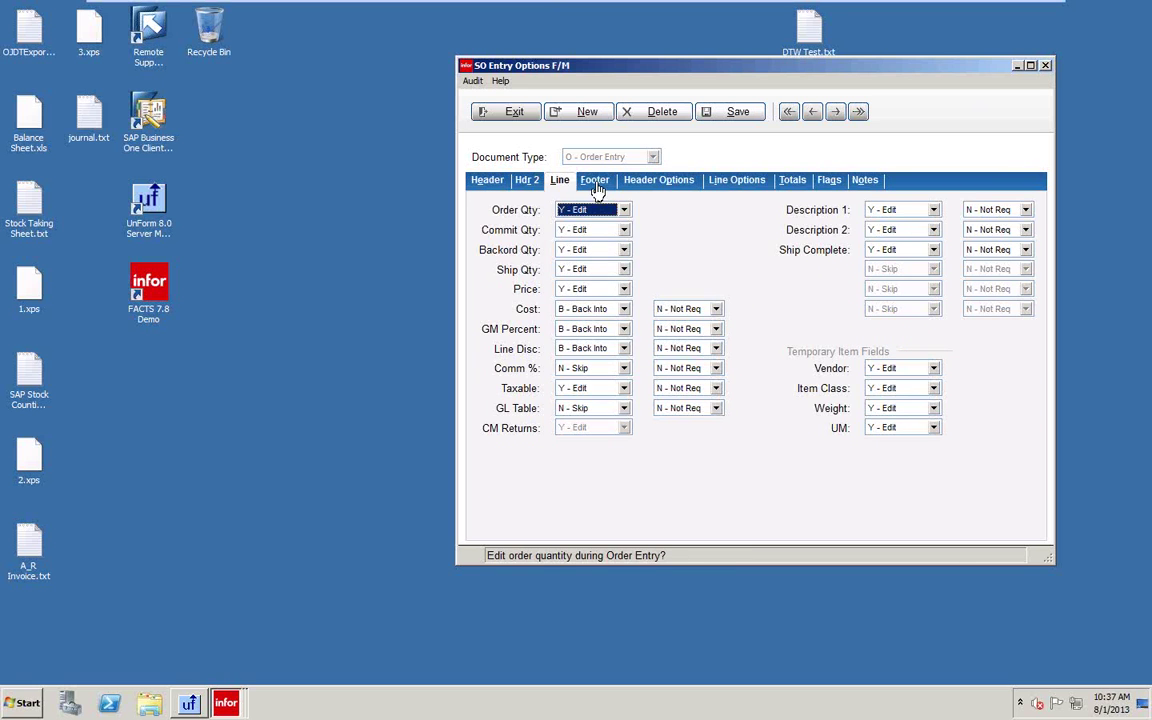
click(597, 188)
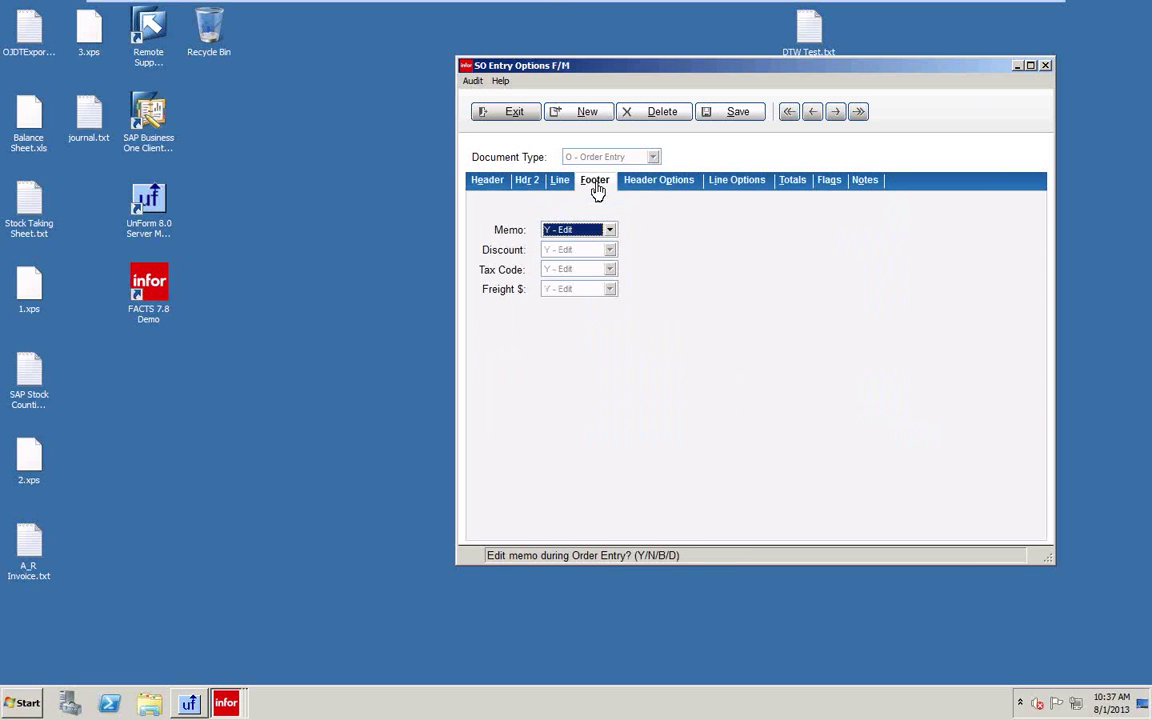
click(648, 188)
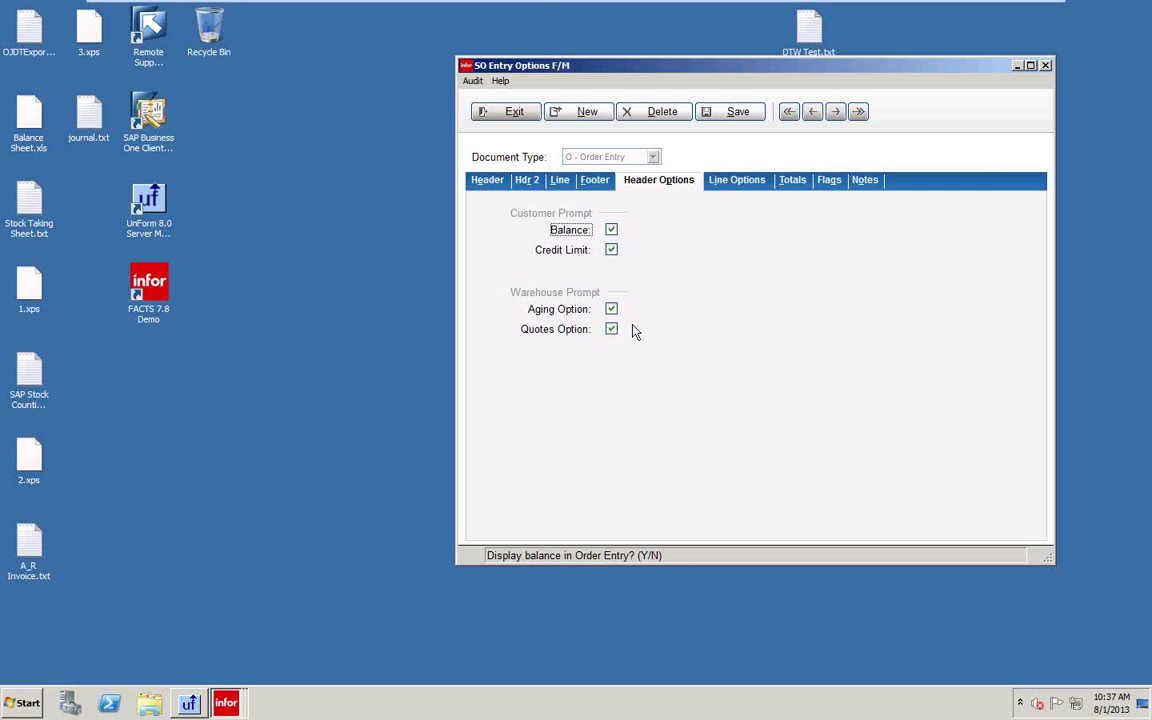
click(735, 185)
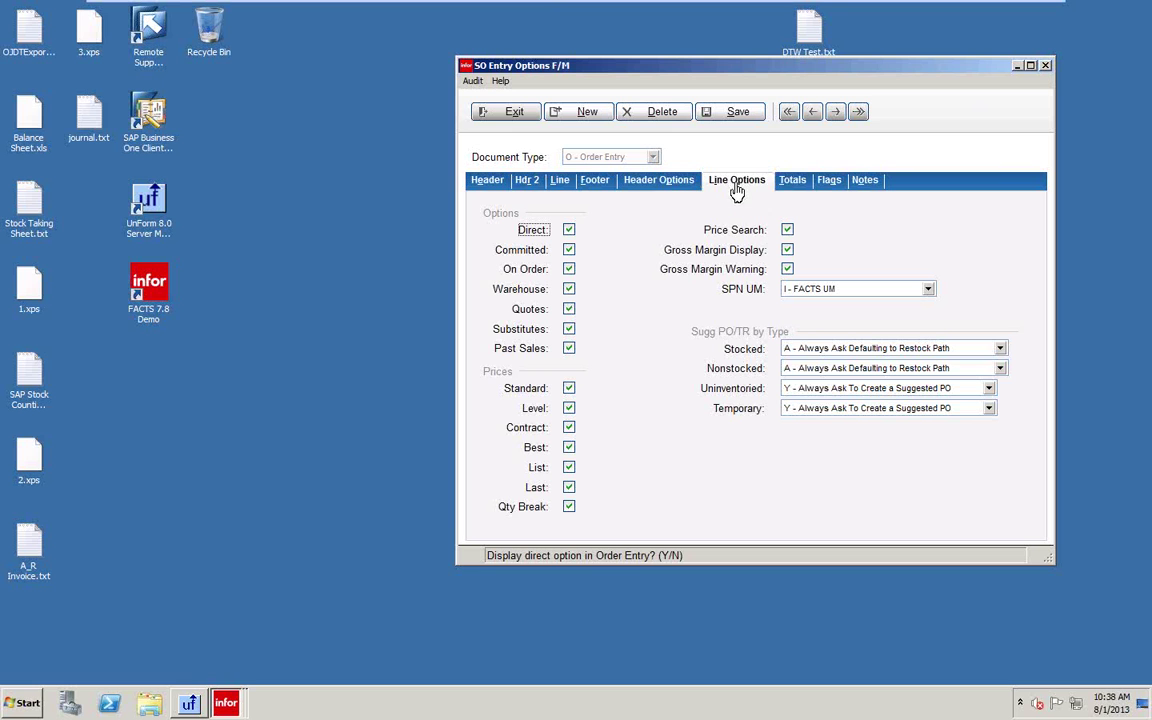
click(508, 114)
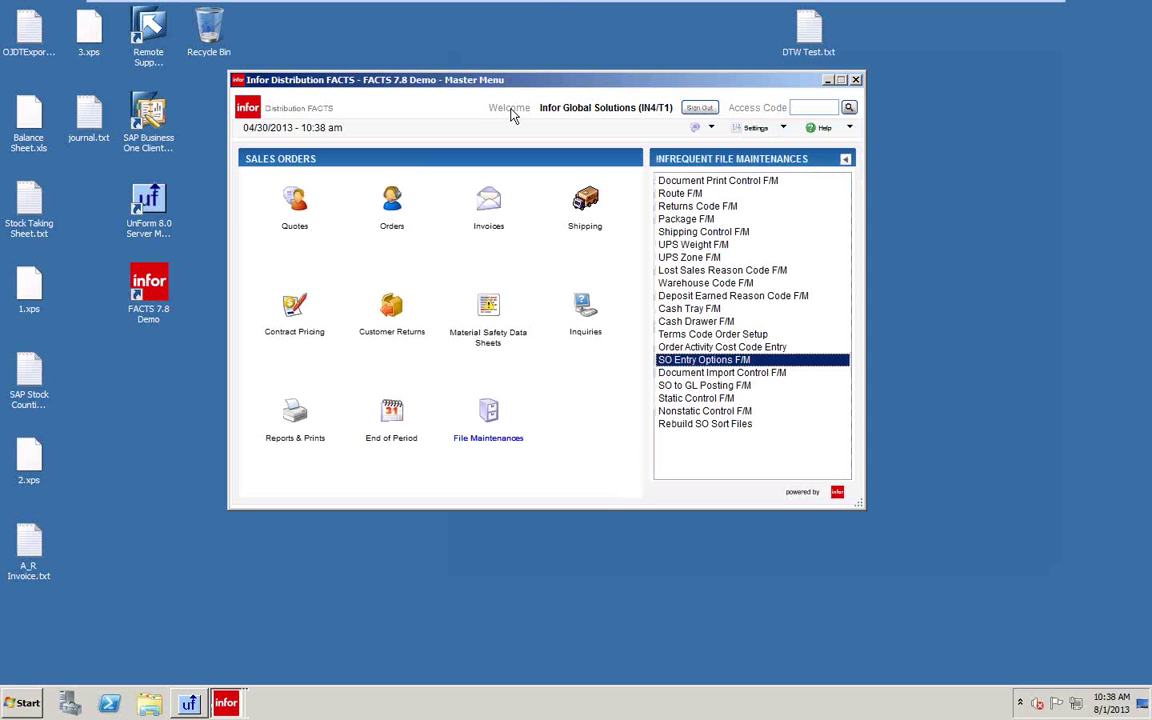